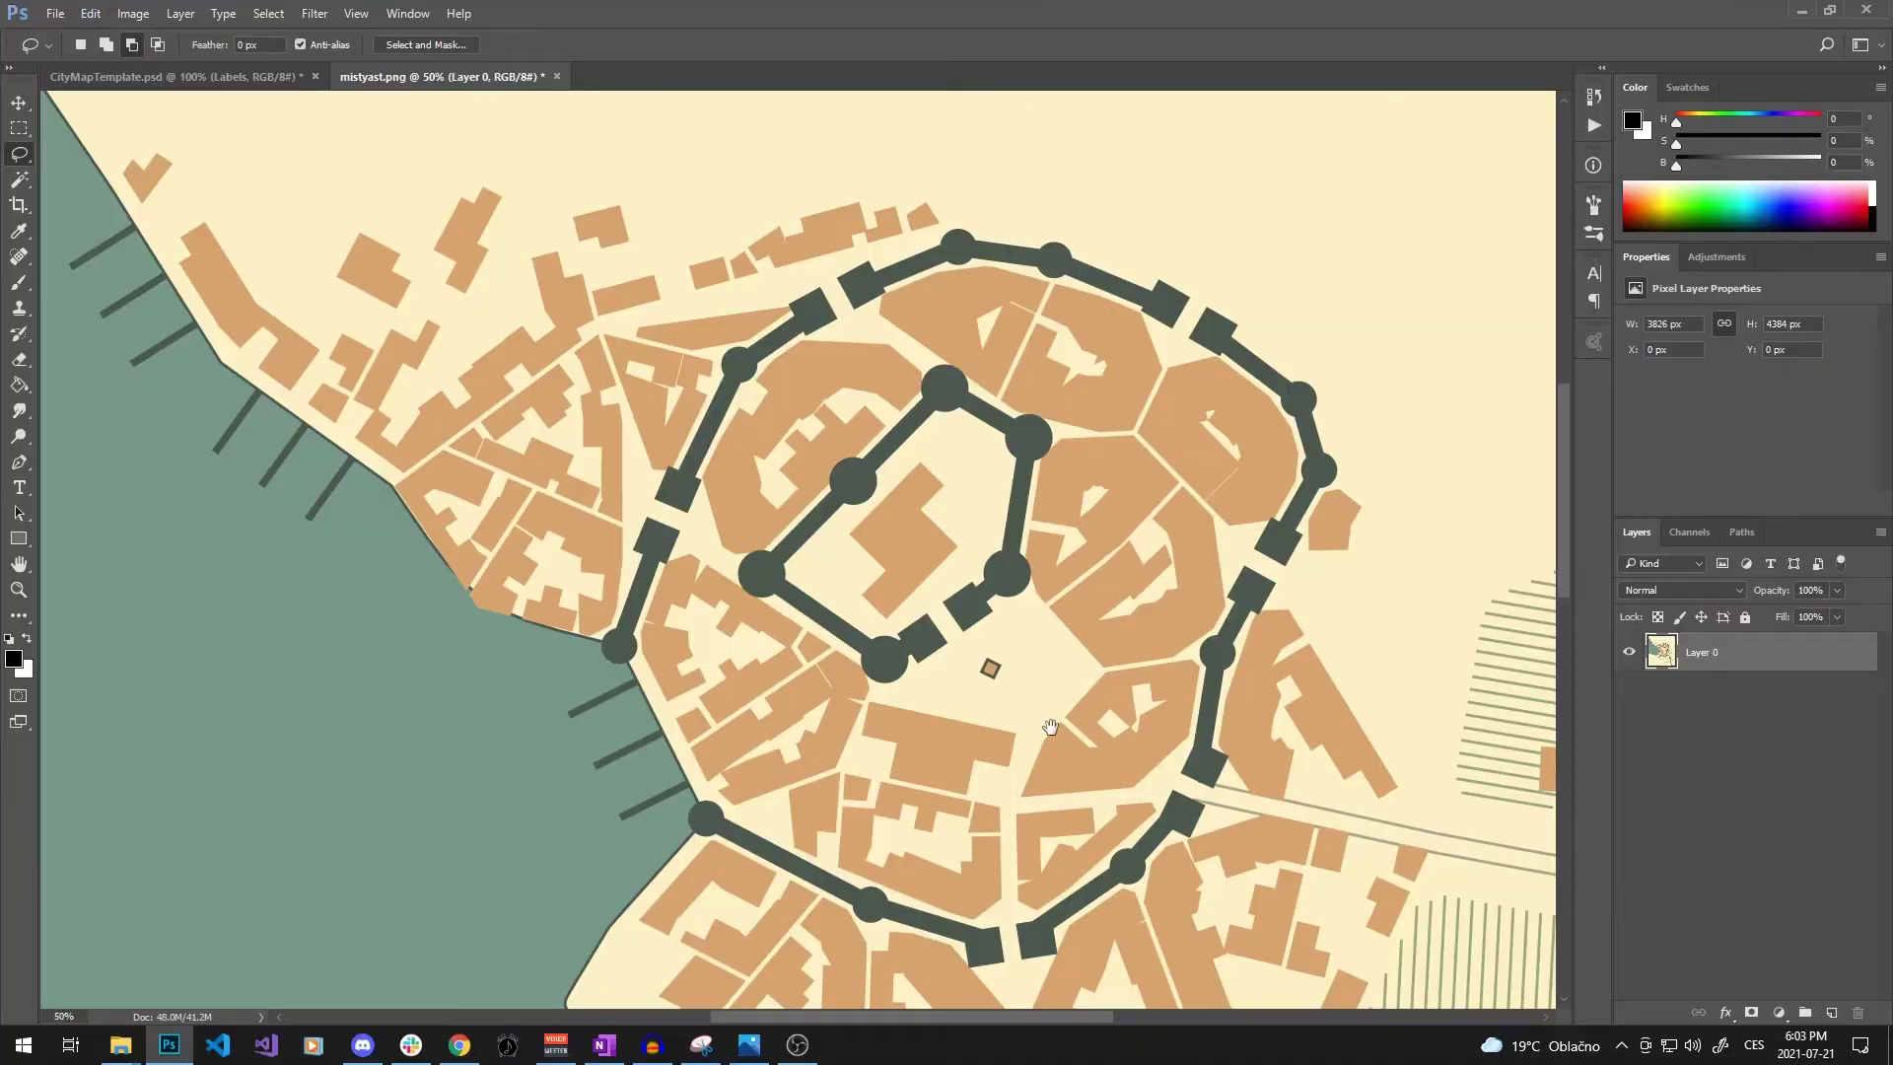
# Select all the dark wall-coloured areas of the city map with the Magic Wand, non-contiguous, tolerance 5
pyautogui.moveTo(1050, 728); pyautogui.dragTo(981, 283)
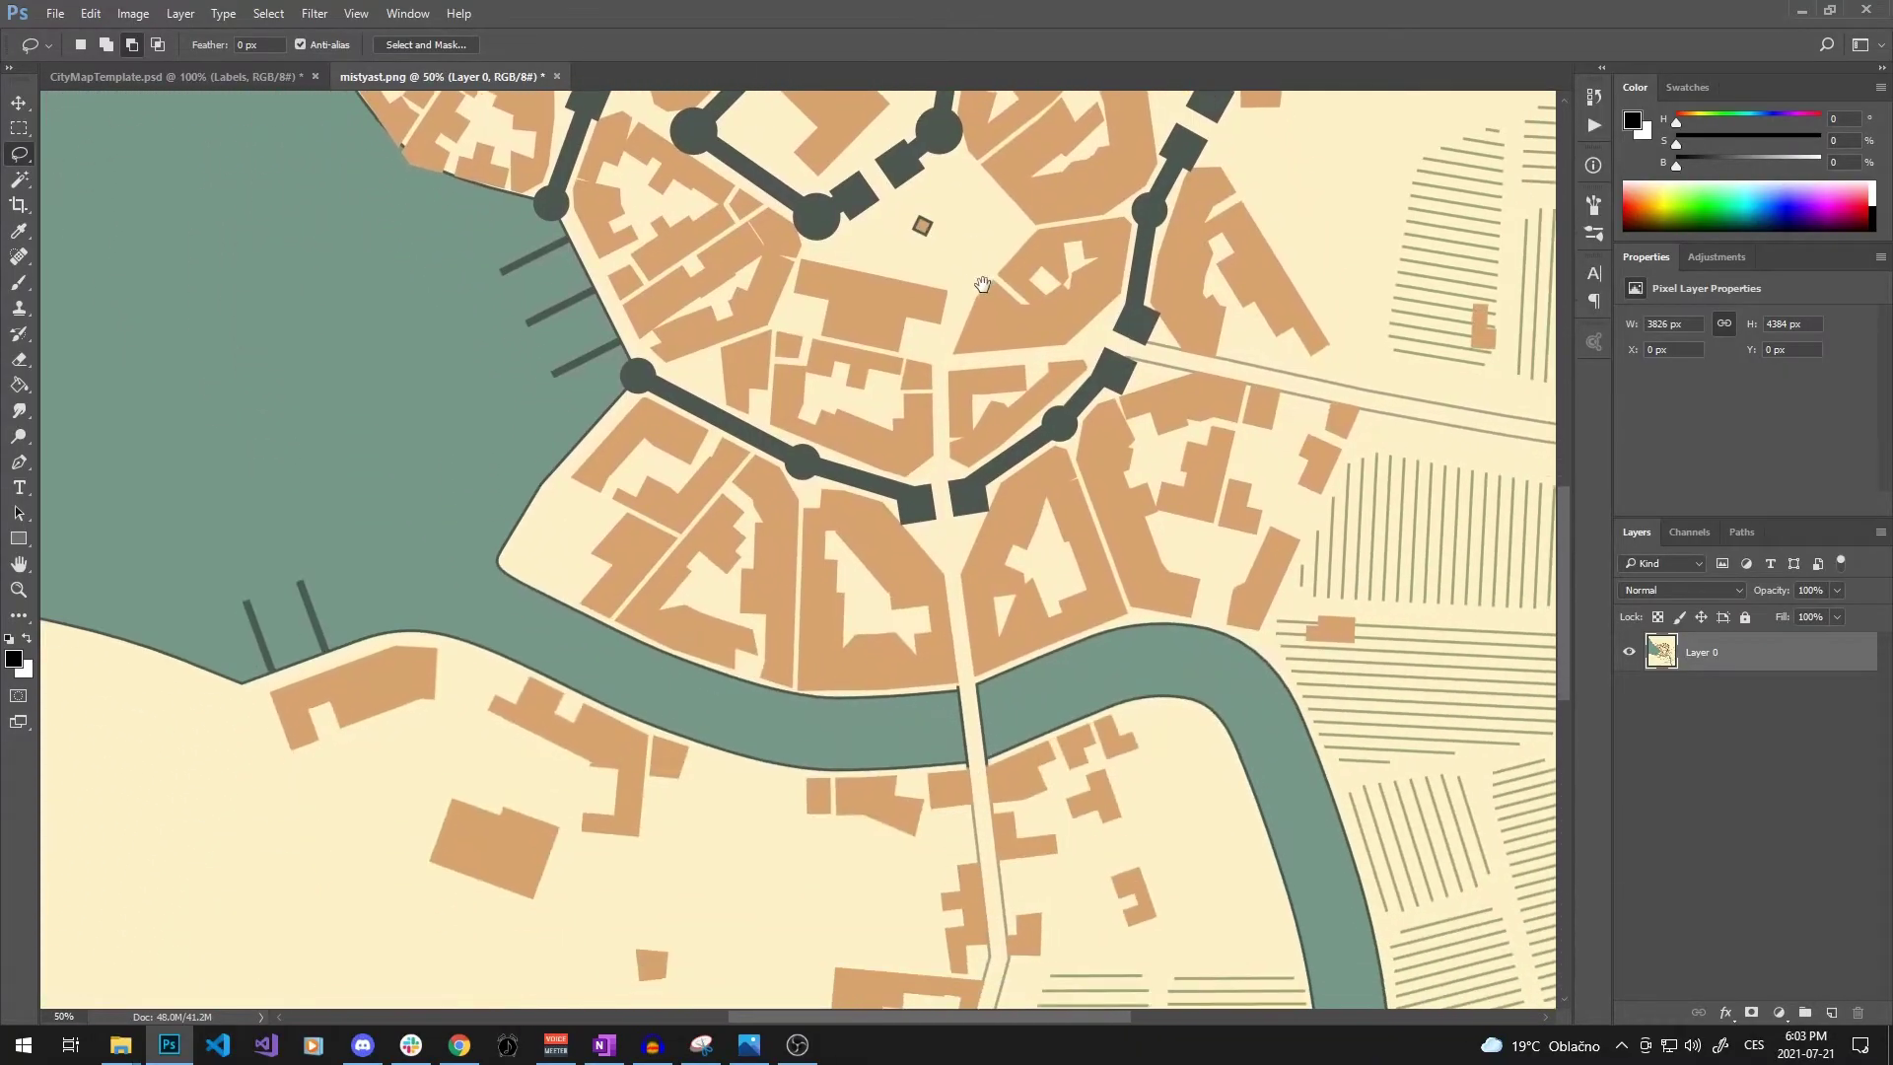
pyautogui.moveTo(1145, 592); pyautogui.dragTo(770, 890)
pyautogui.moveTo(524, 341); pyautogui.dragTo(1020, 783)
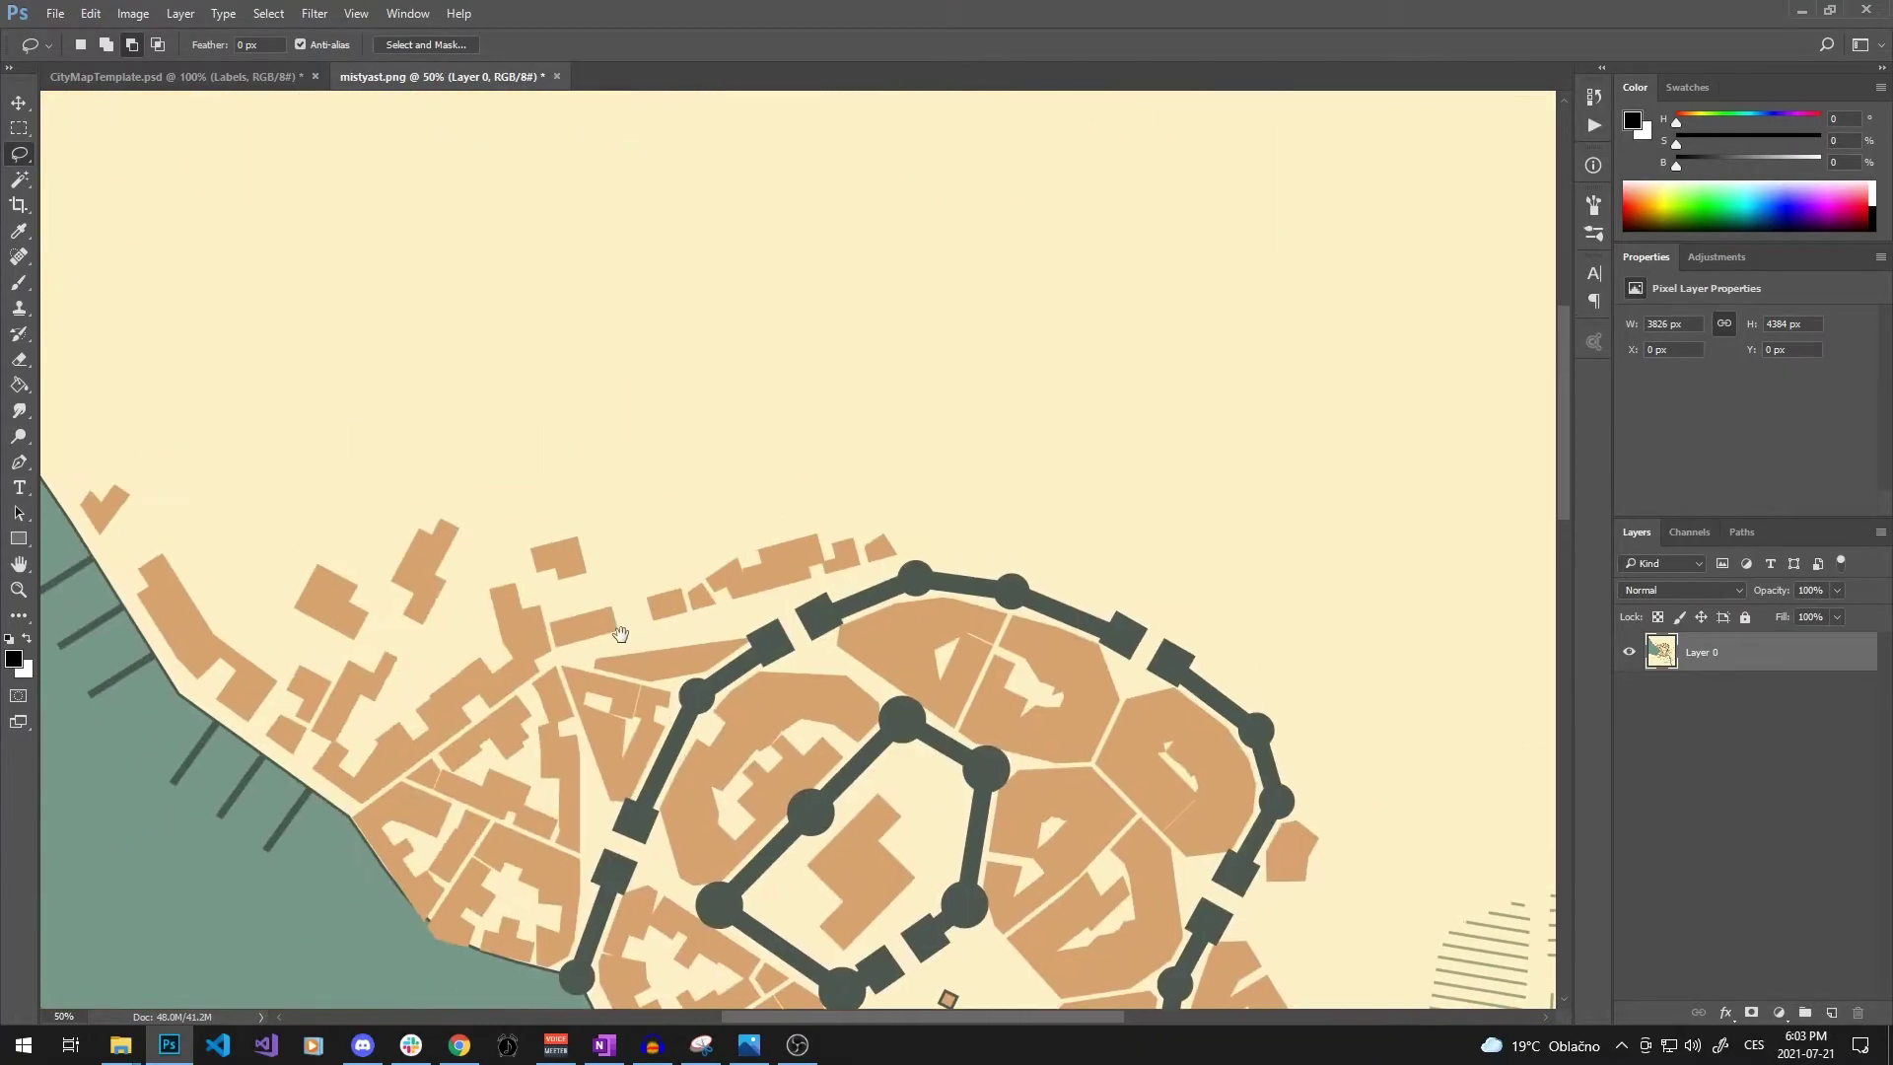
pyautogui.moveTo(622, 634); pyautogui.dragTo(693, 347)
pyautogui.moveTo(917, 621); pyautogui.dragTo(684, 578)
pyautogui.press('w')
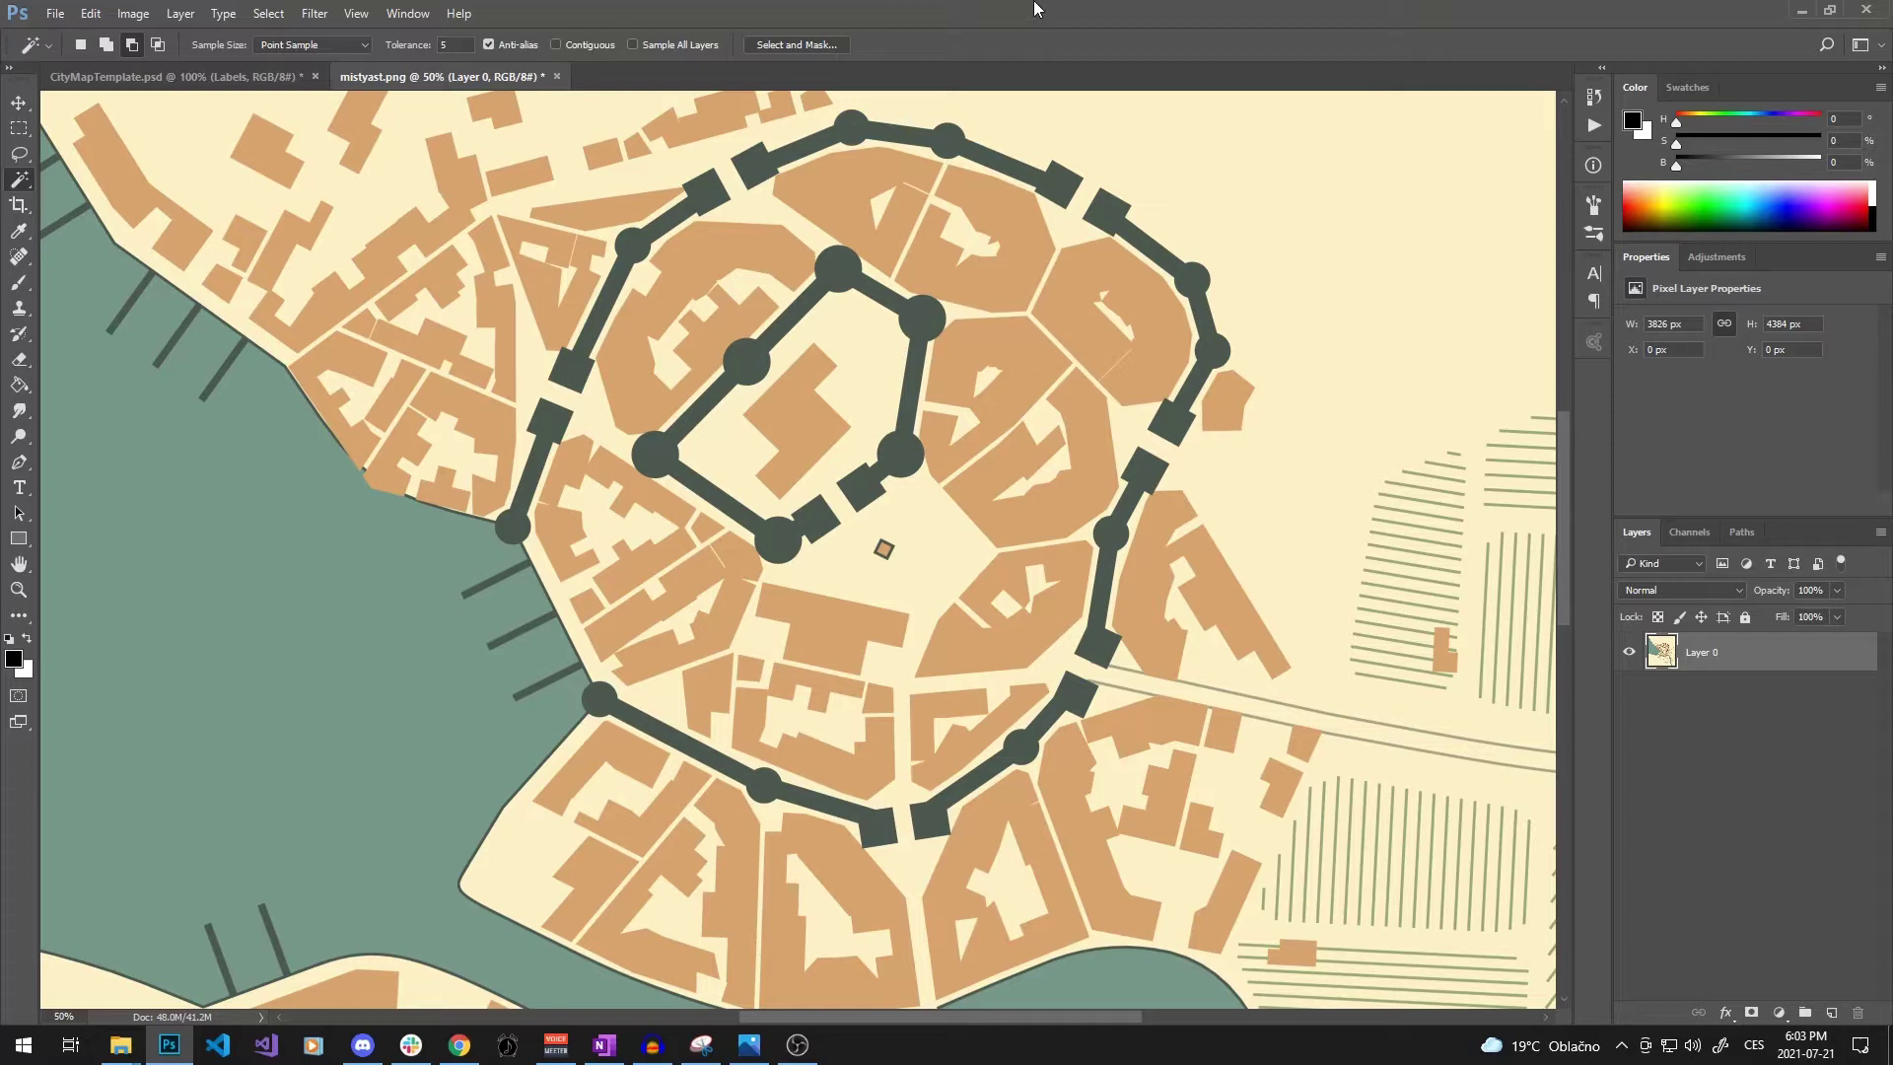
pyautogui.scroll(2, 920, 387)
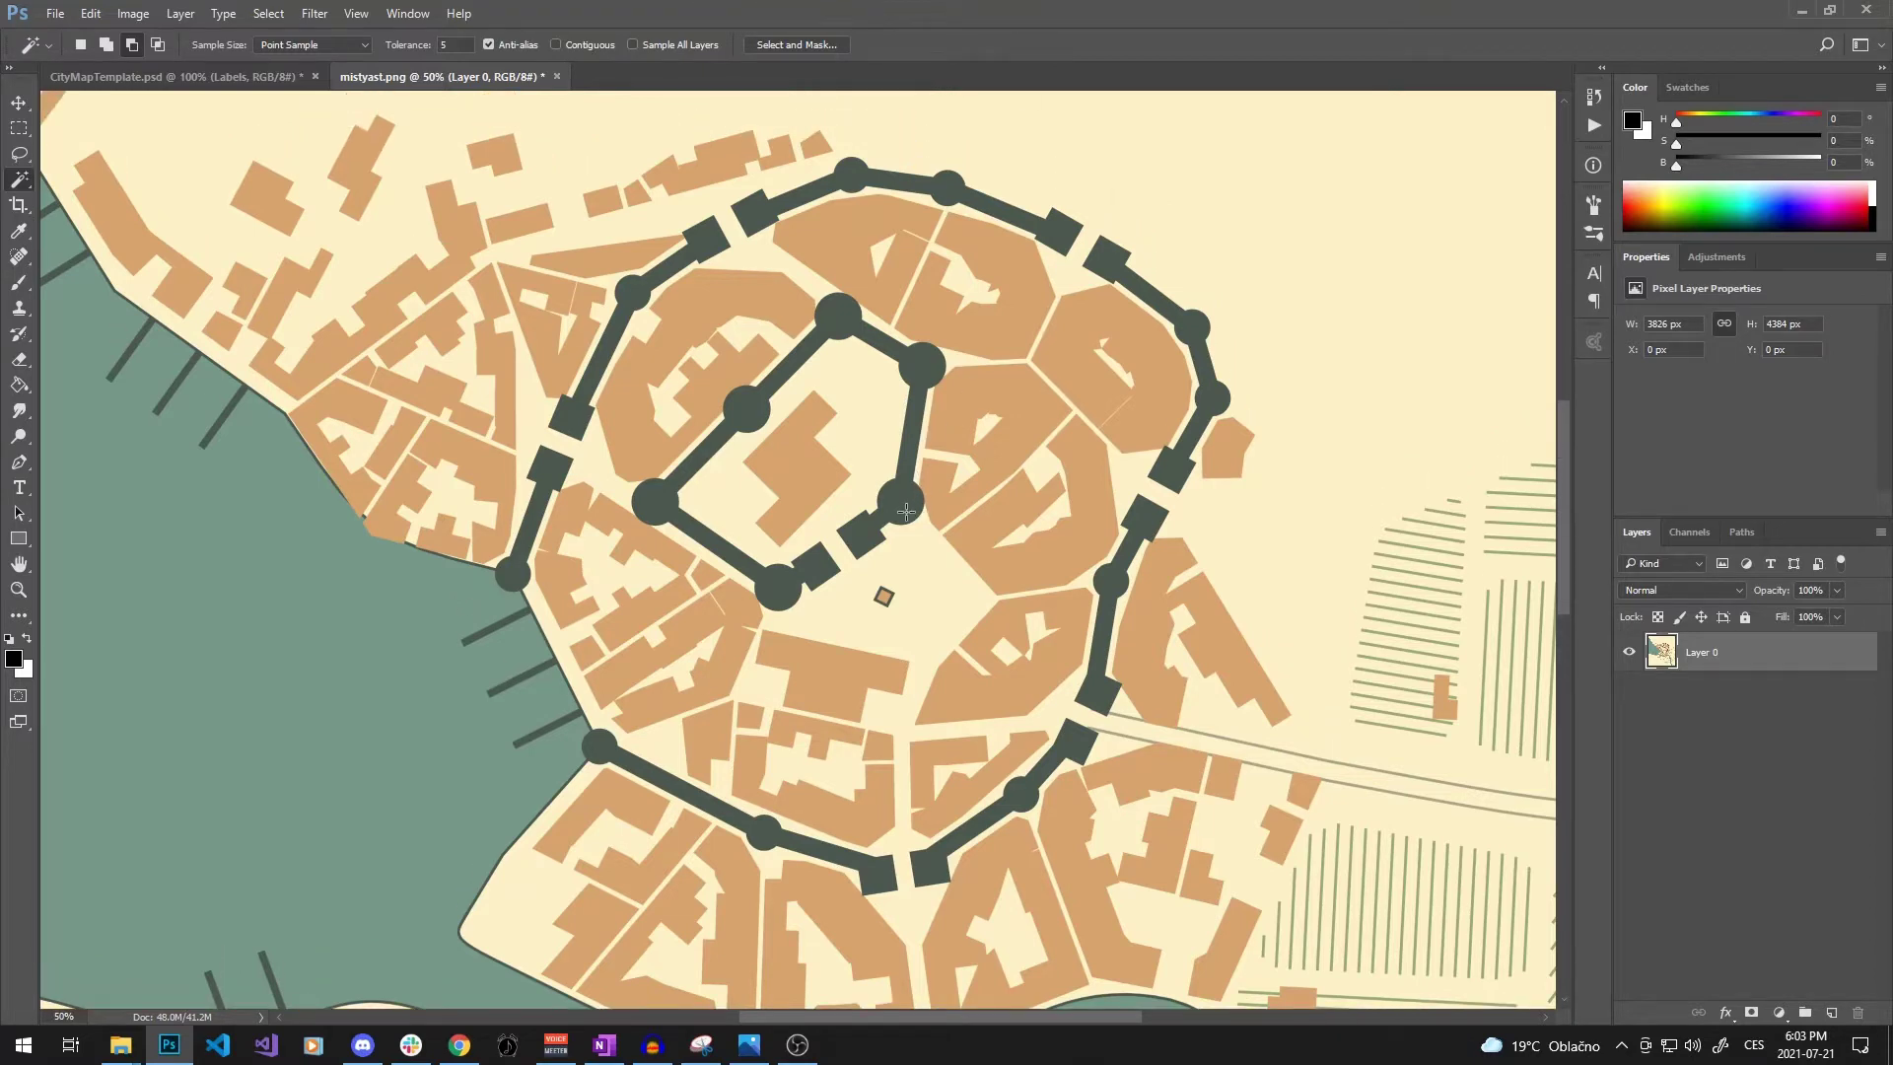
pyautogui.click(906, 511)
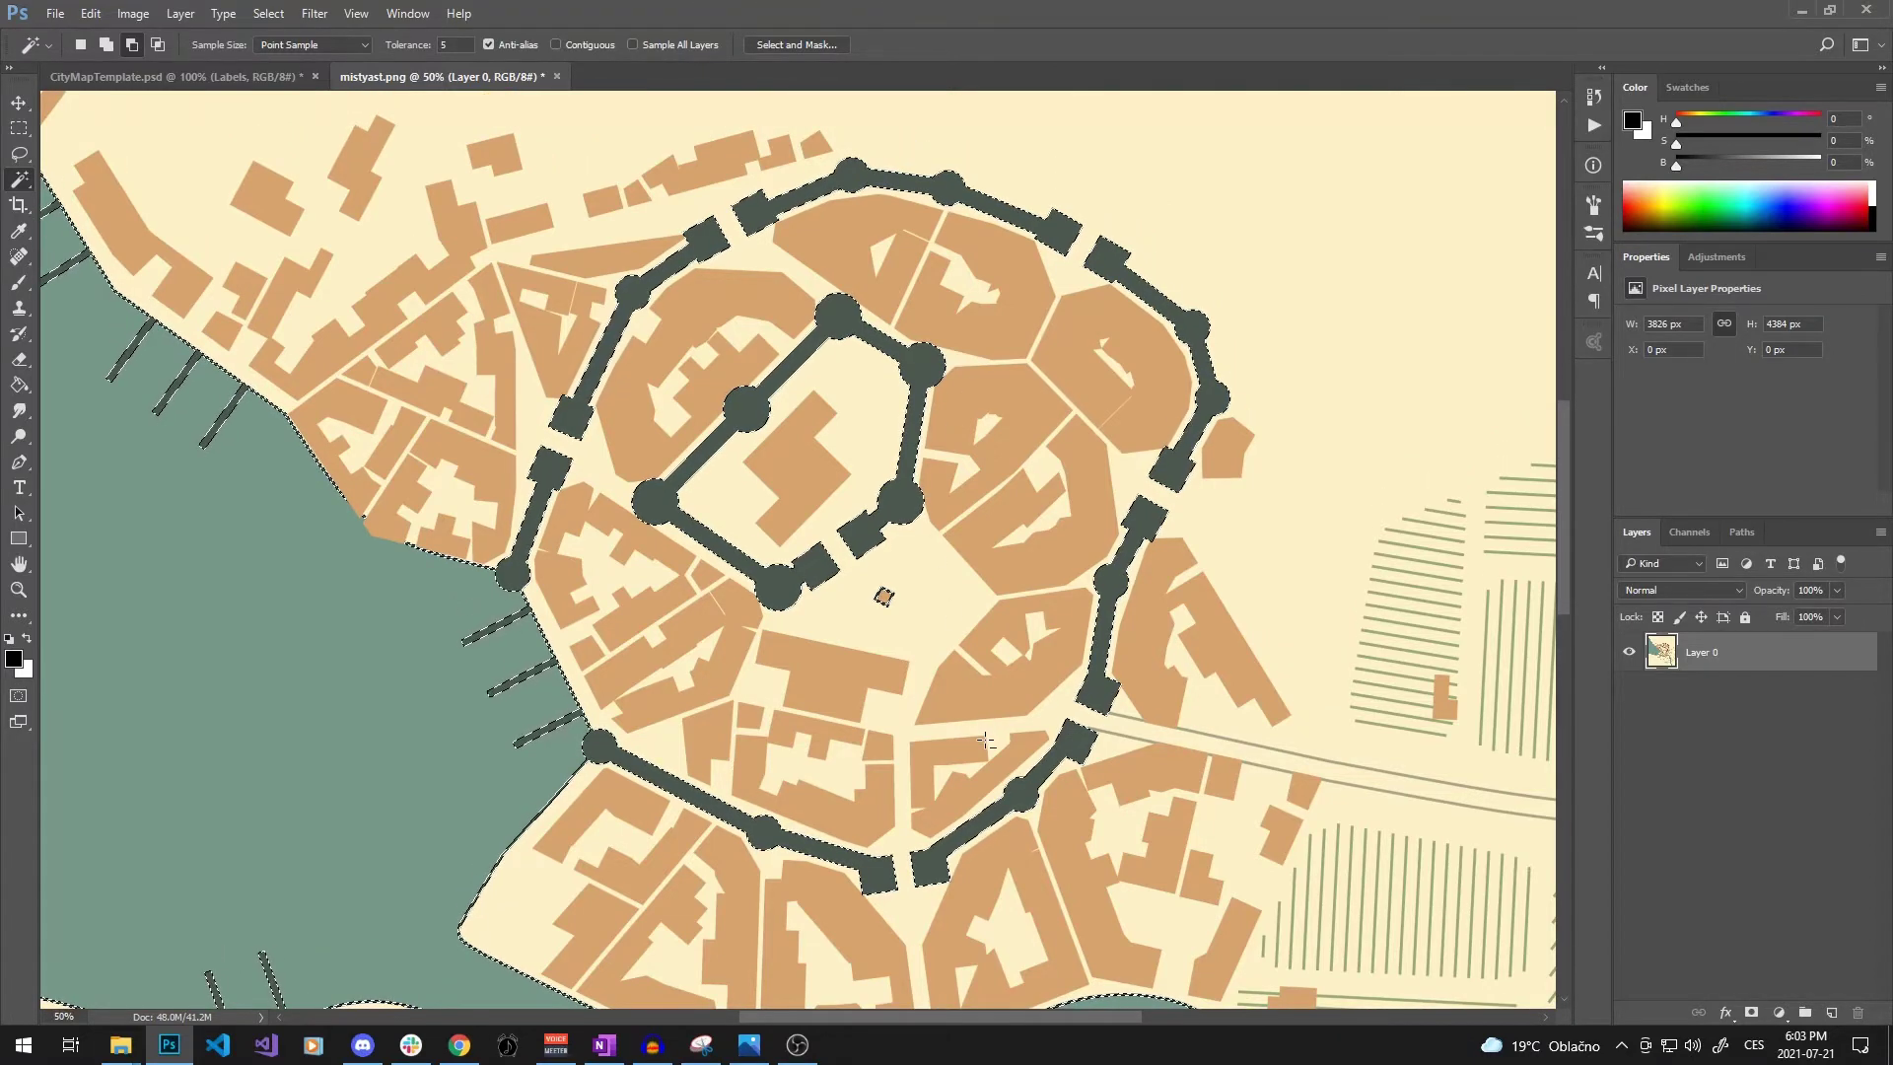
# Subtract the small square monument in the central plaza from the wall selection with the Lasso tool
pyautogui.scroll(-1, 983, 749)
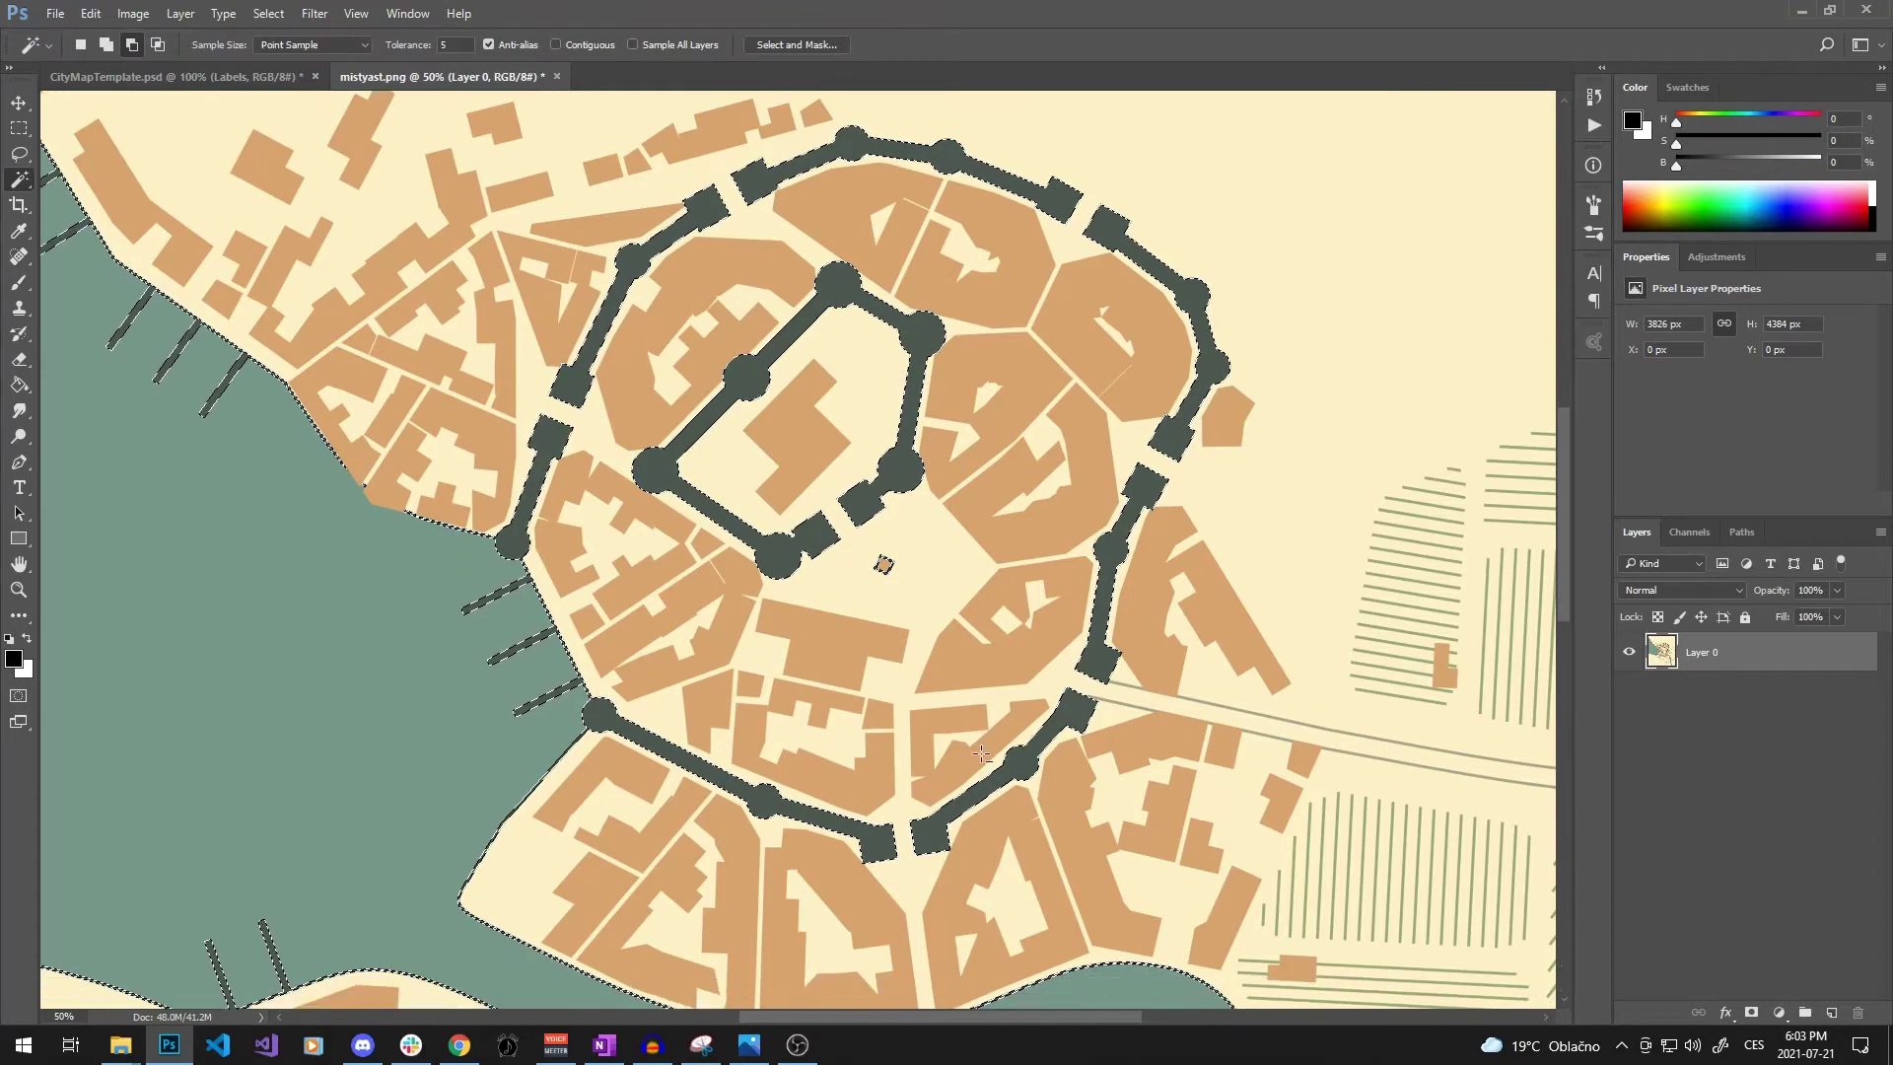
pyautogui.scroll(-4, 981, 749)
pyautogui.scroll(4, 978, 740)
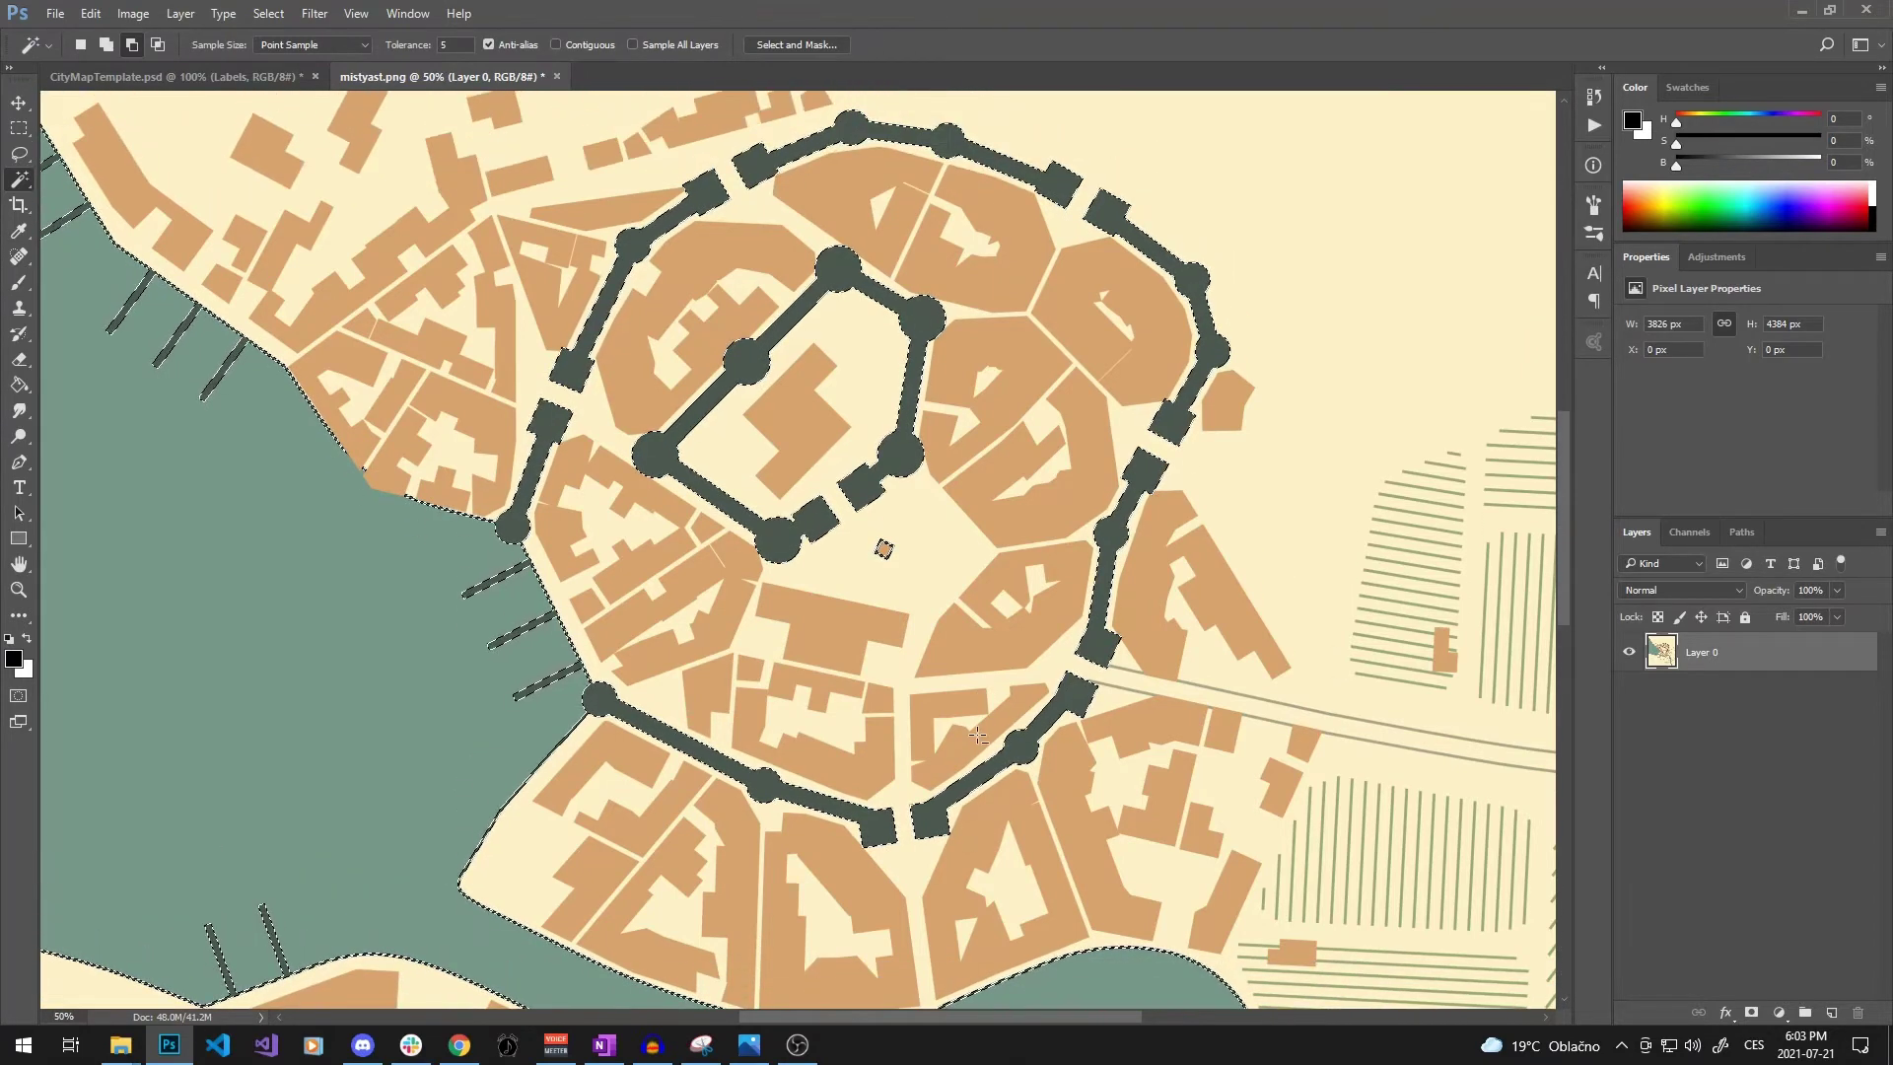
pyautogui.press('l')
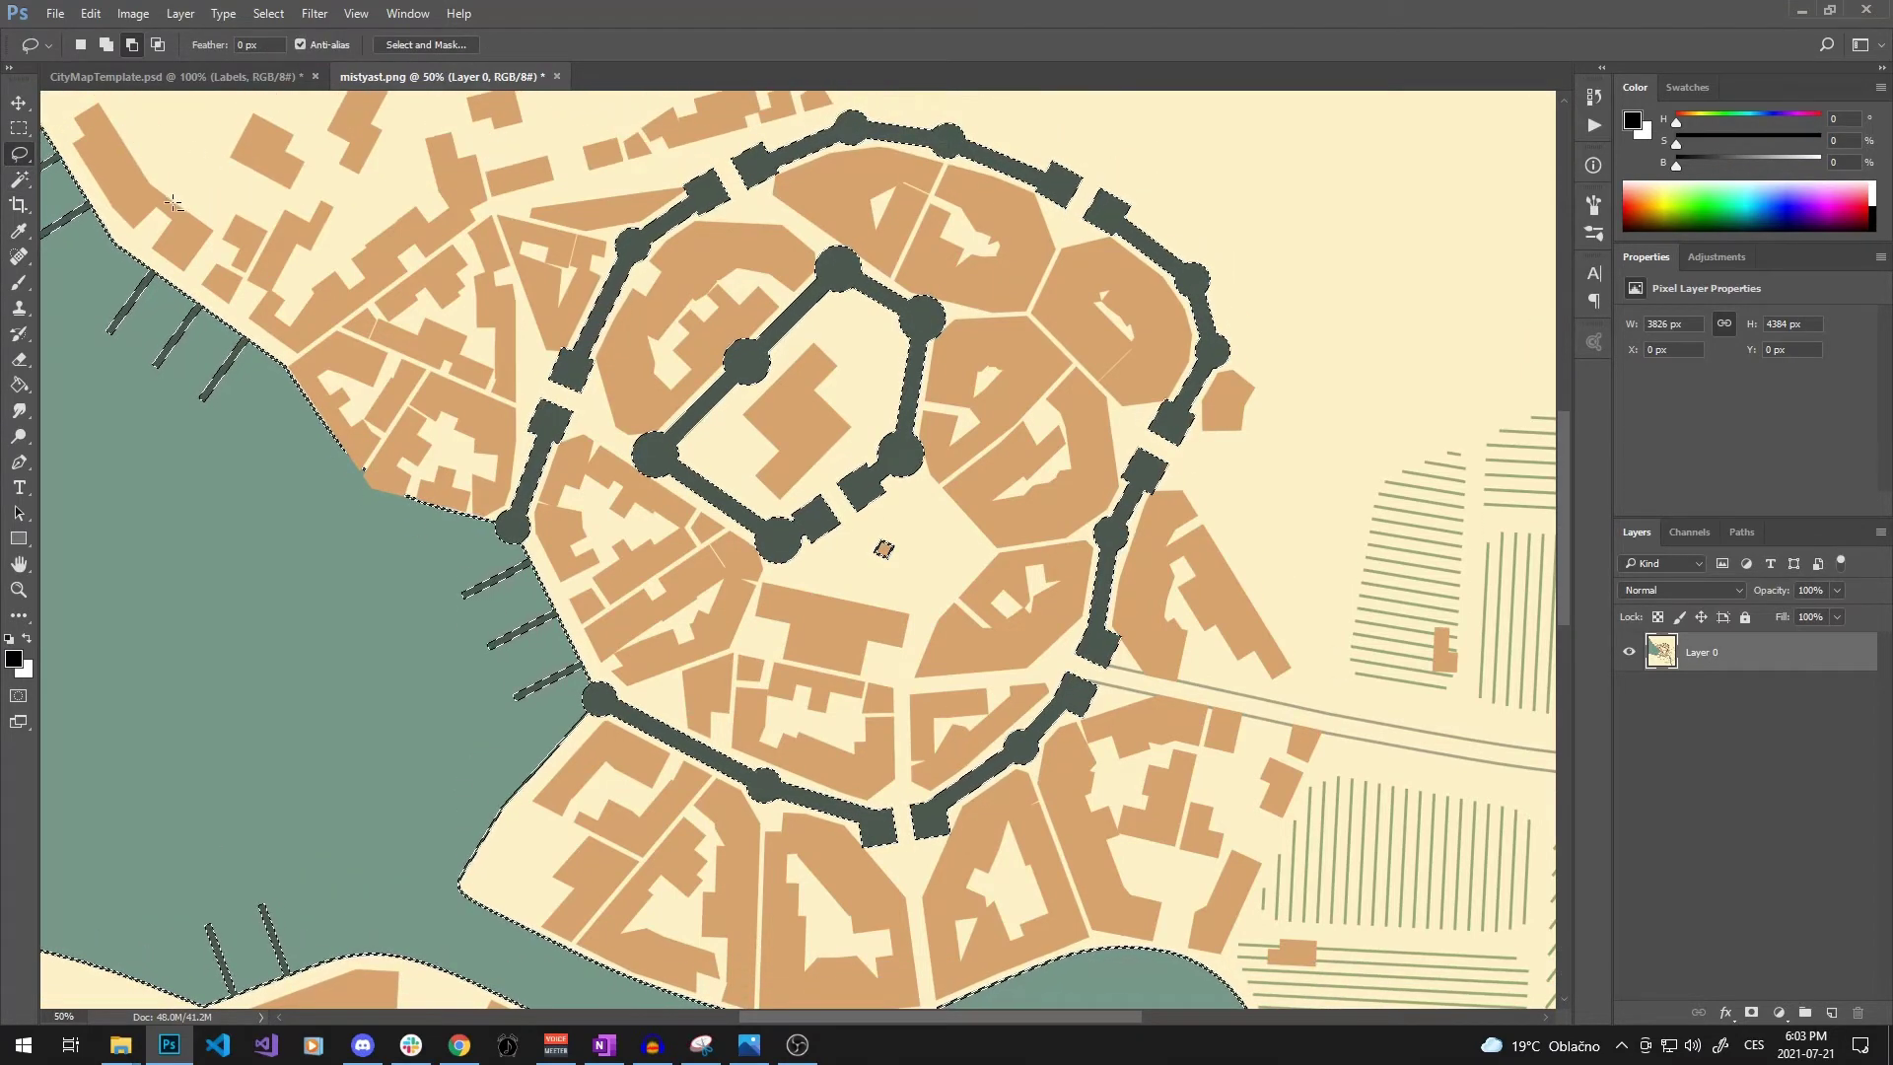
pyautogui.scroll(3, 699, 568)
pyautogui.scroll(-2, 700, 568)
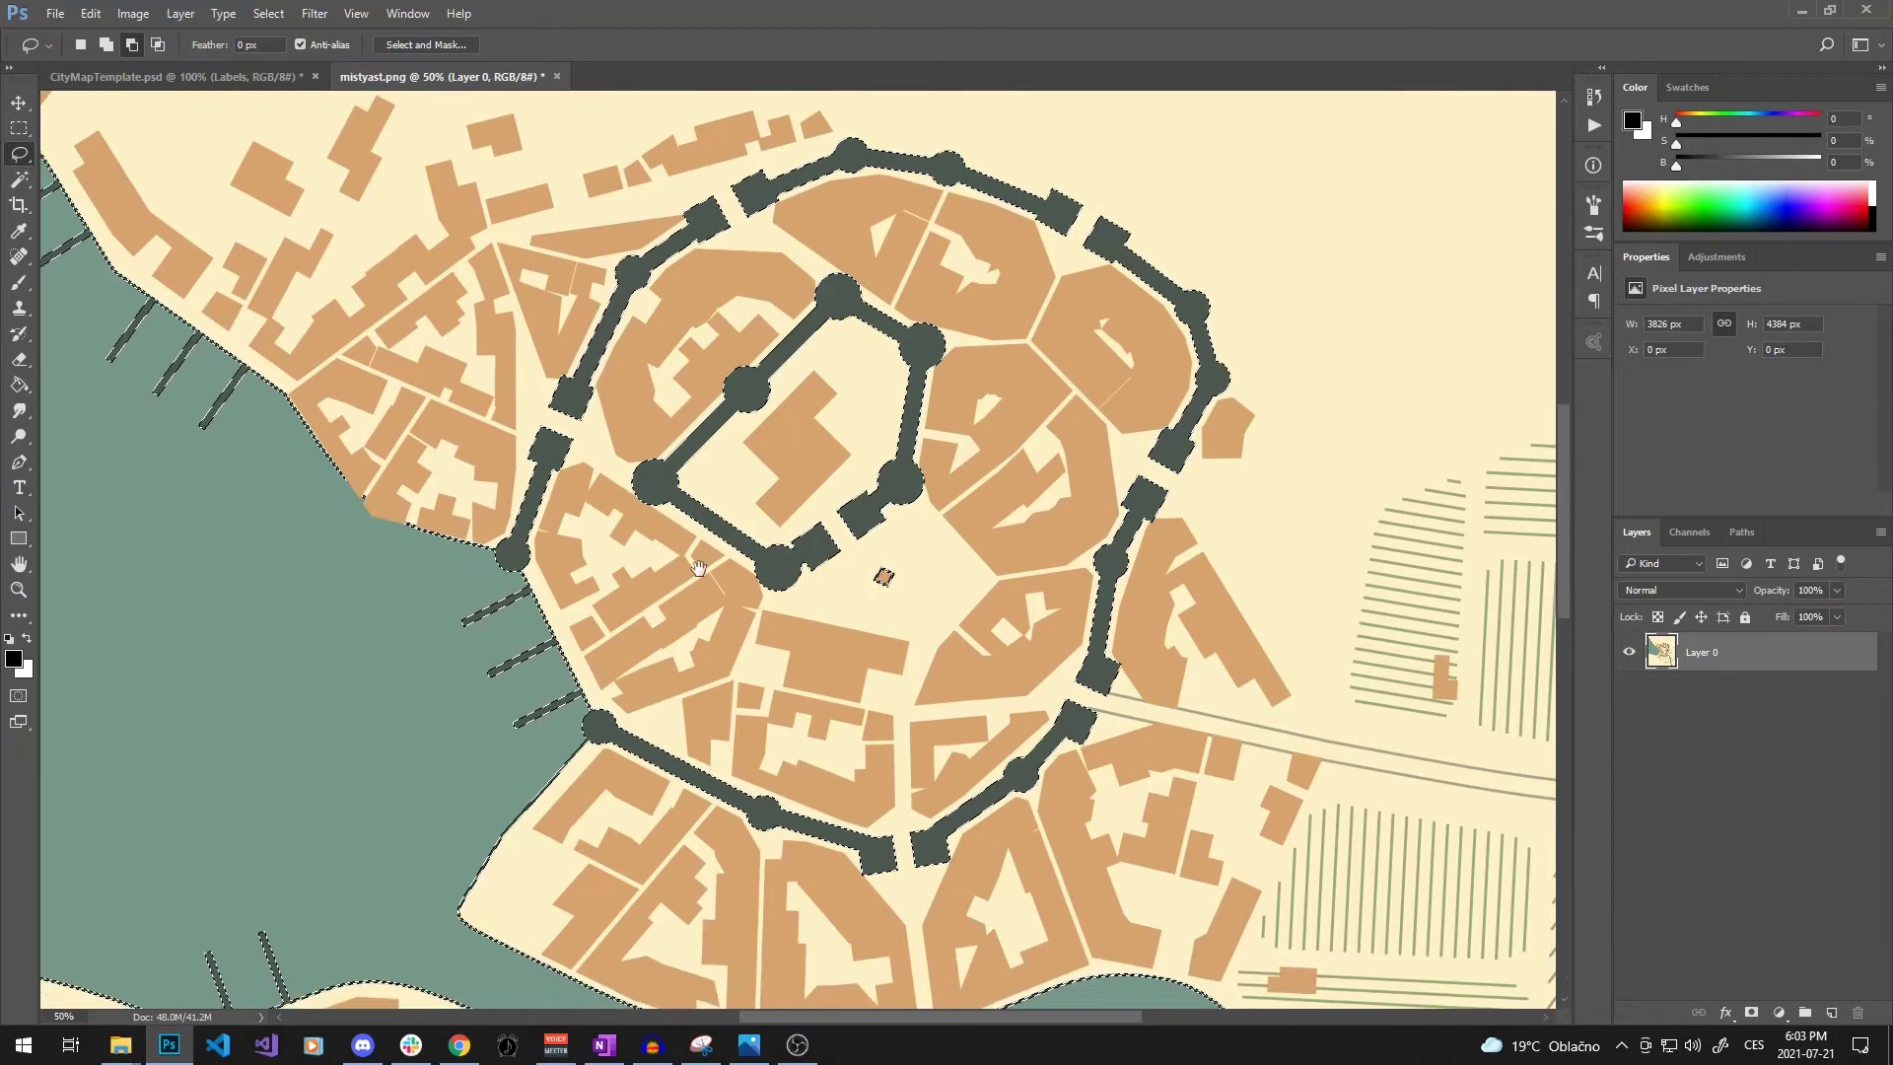
pyautogui.scroll(-2, 698, 569)
pyautogui.rightClick(22, 156)
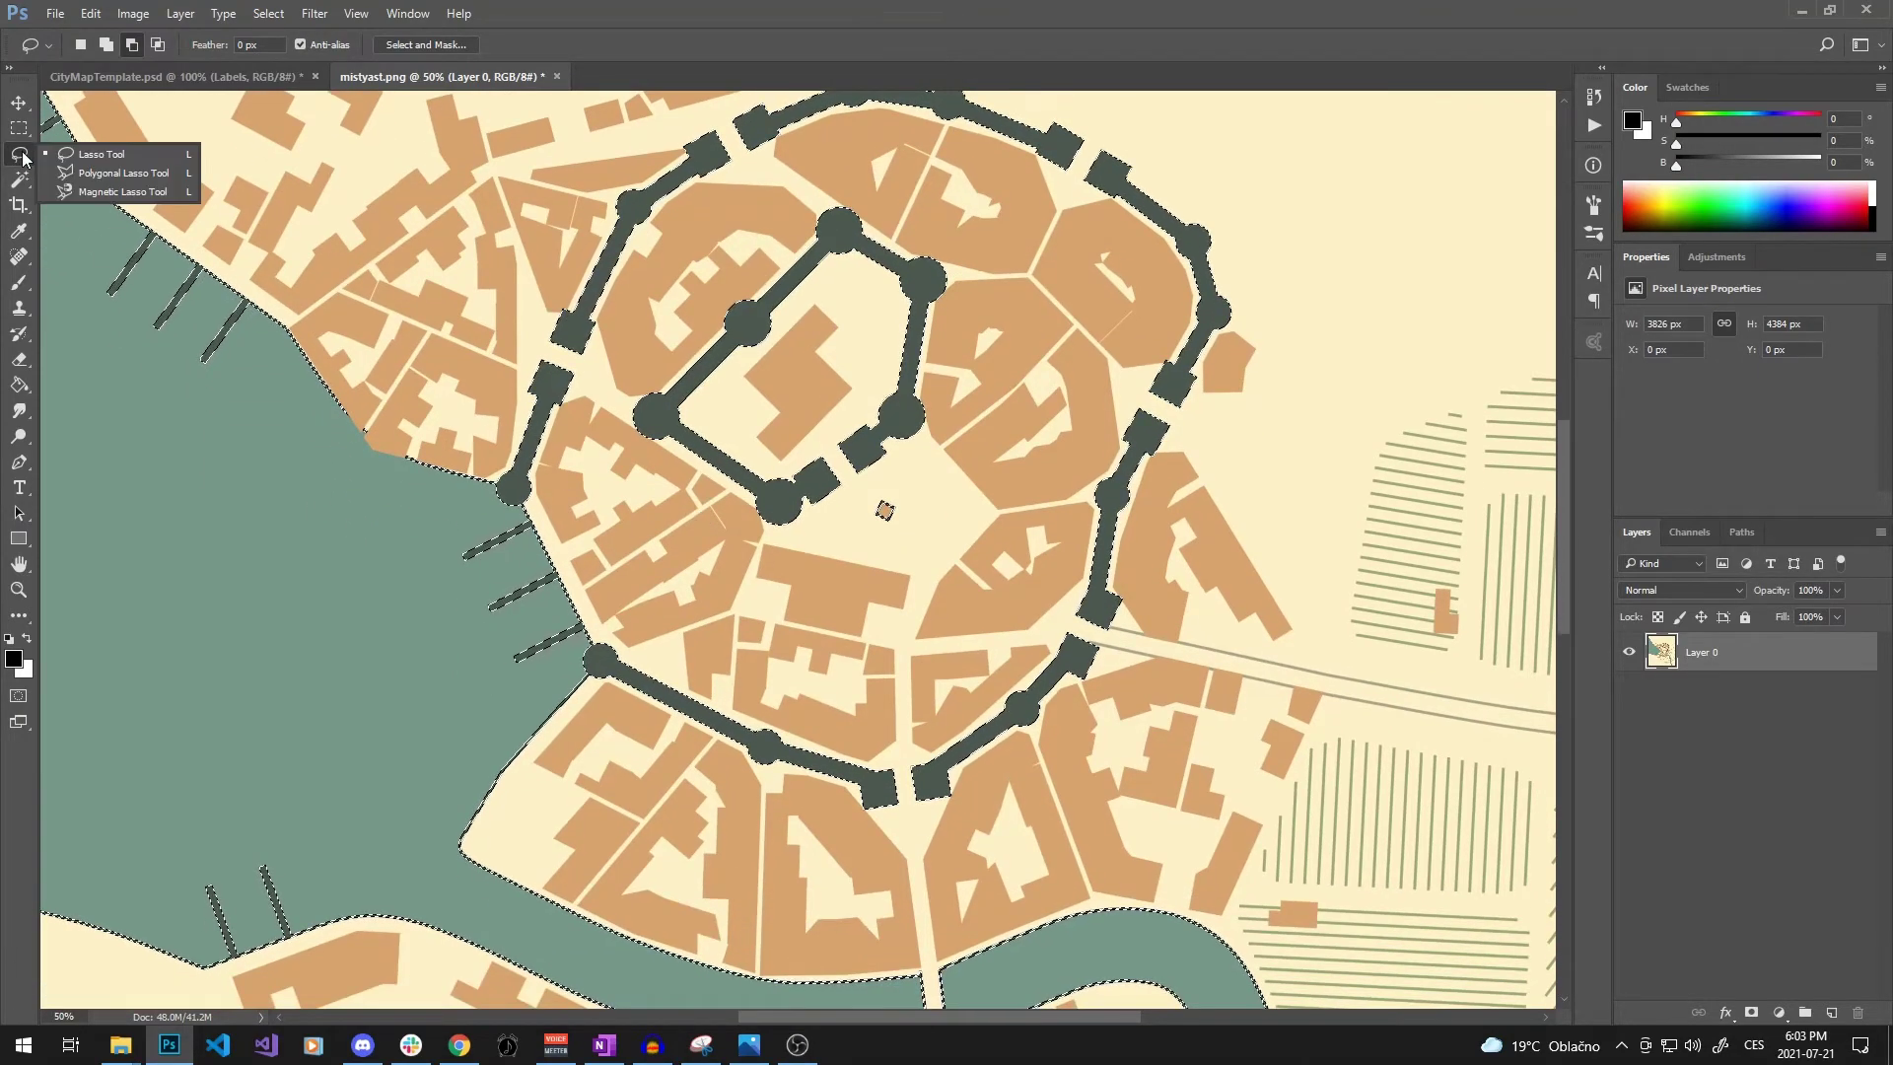
pyautogui.click(99, 154)
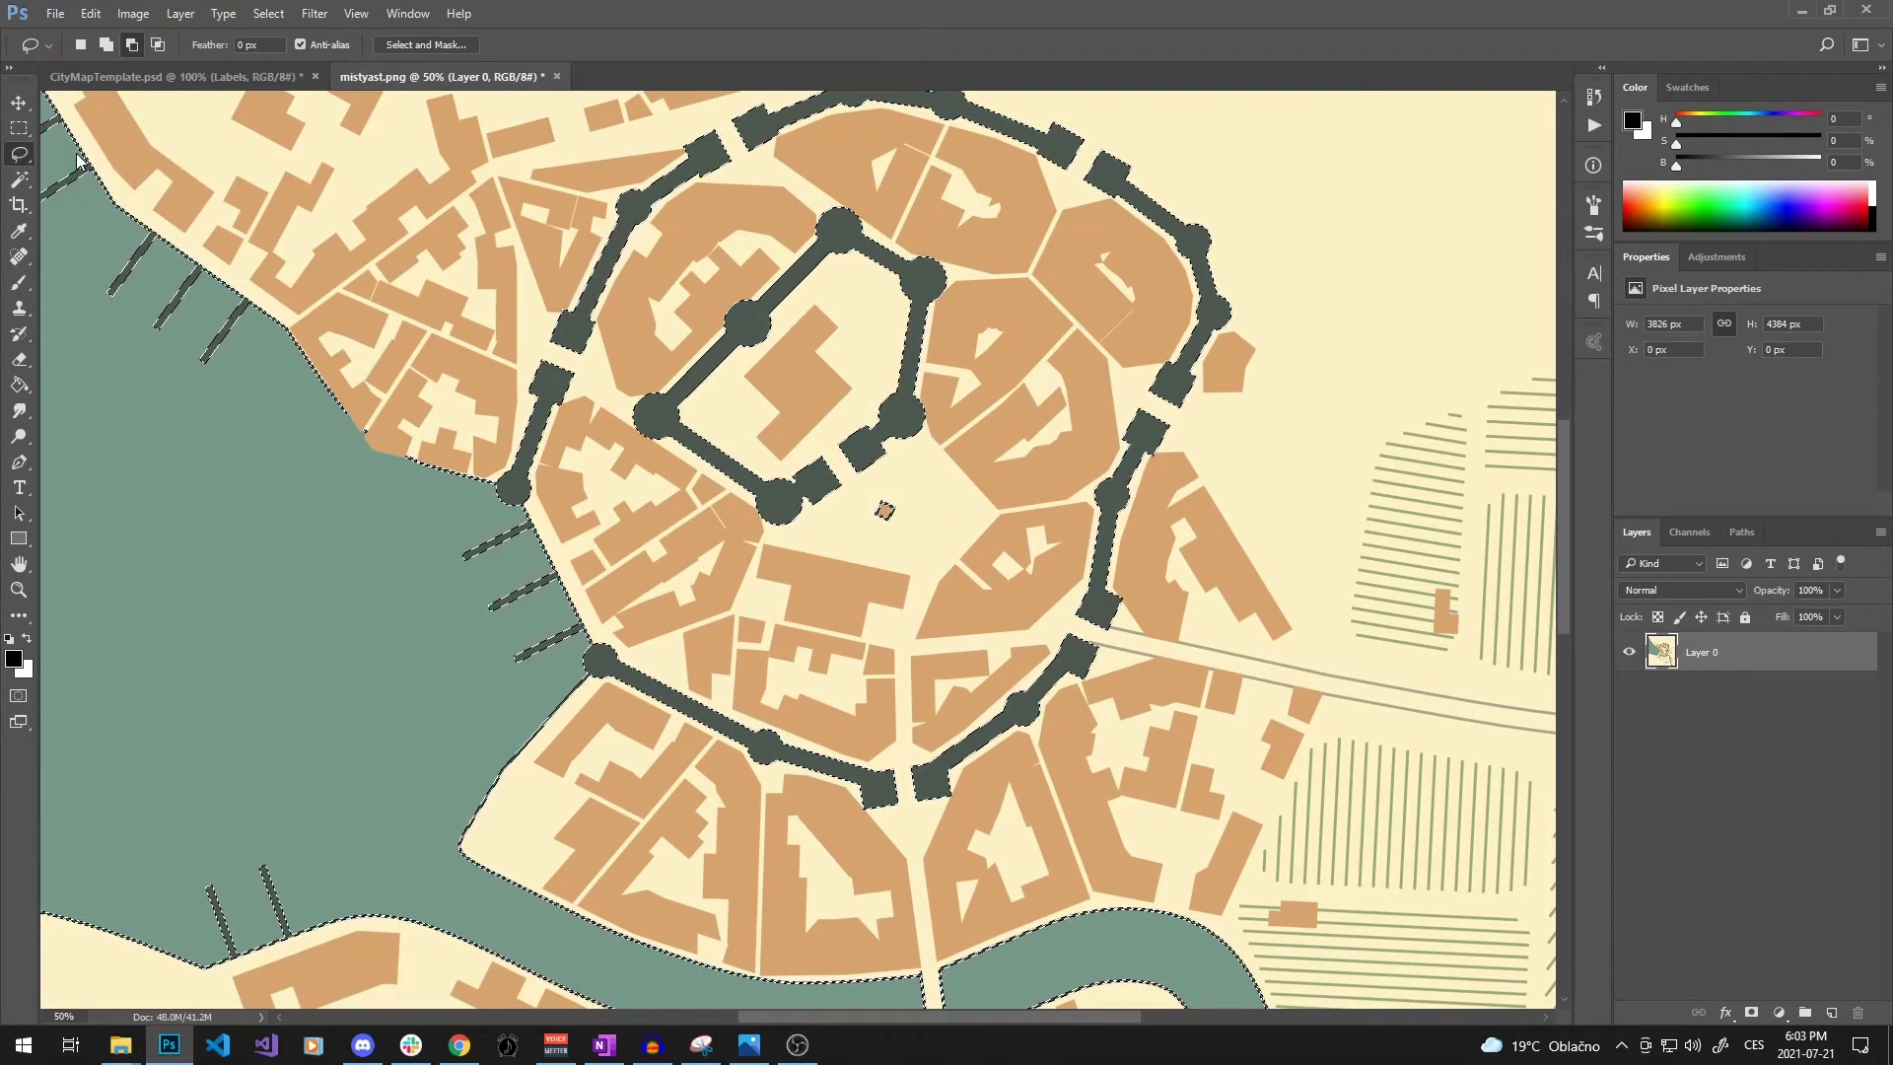
pyautogui.click(132, 45)
pyautogui.moveTo(889, 485)
pyautogui.mouseDown()
pyautogui.moveTo(851, 549)
pyautogui.moveTo(874, 575)
pyautogui.moveTo(935, 545)
pyautogui.moveTo(946, 493)
pyautogui.moveTo(890, 484)
pyautogui.mouseUp()
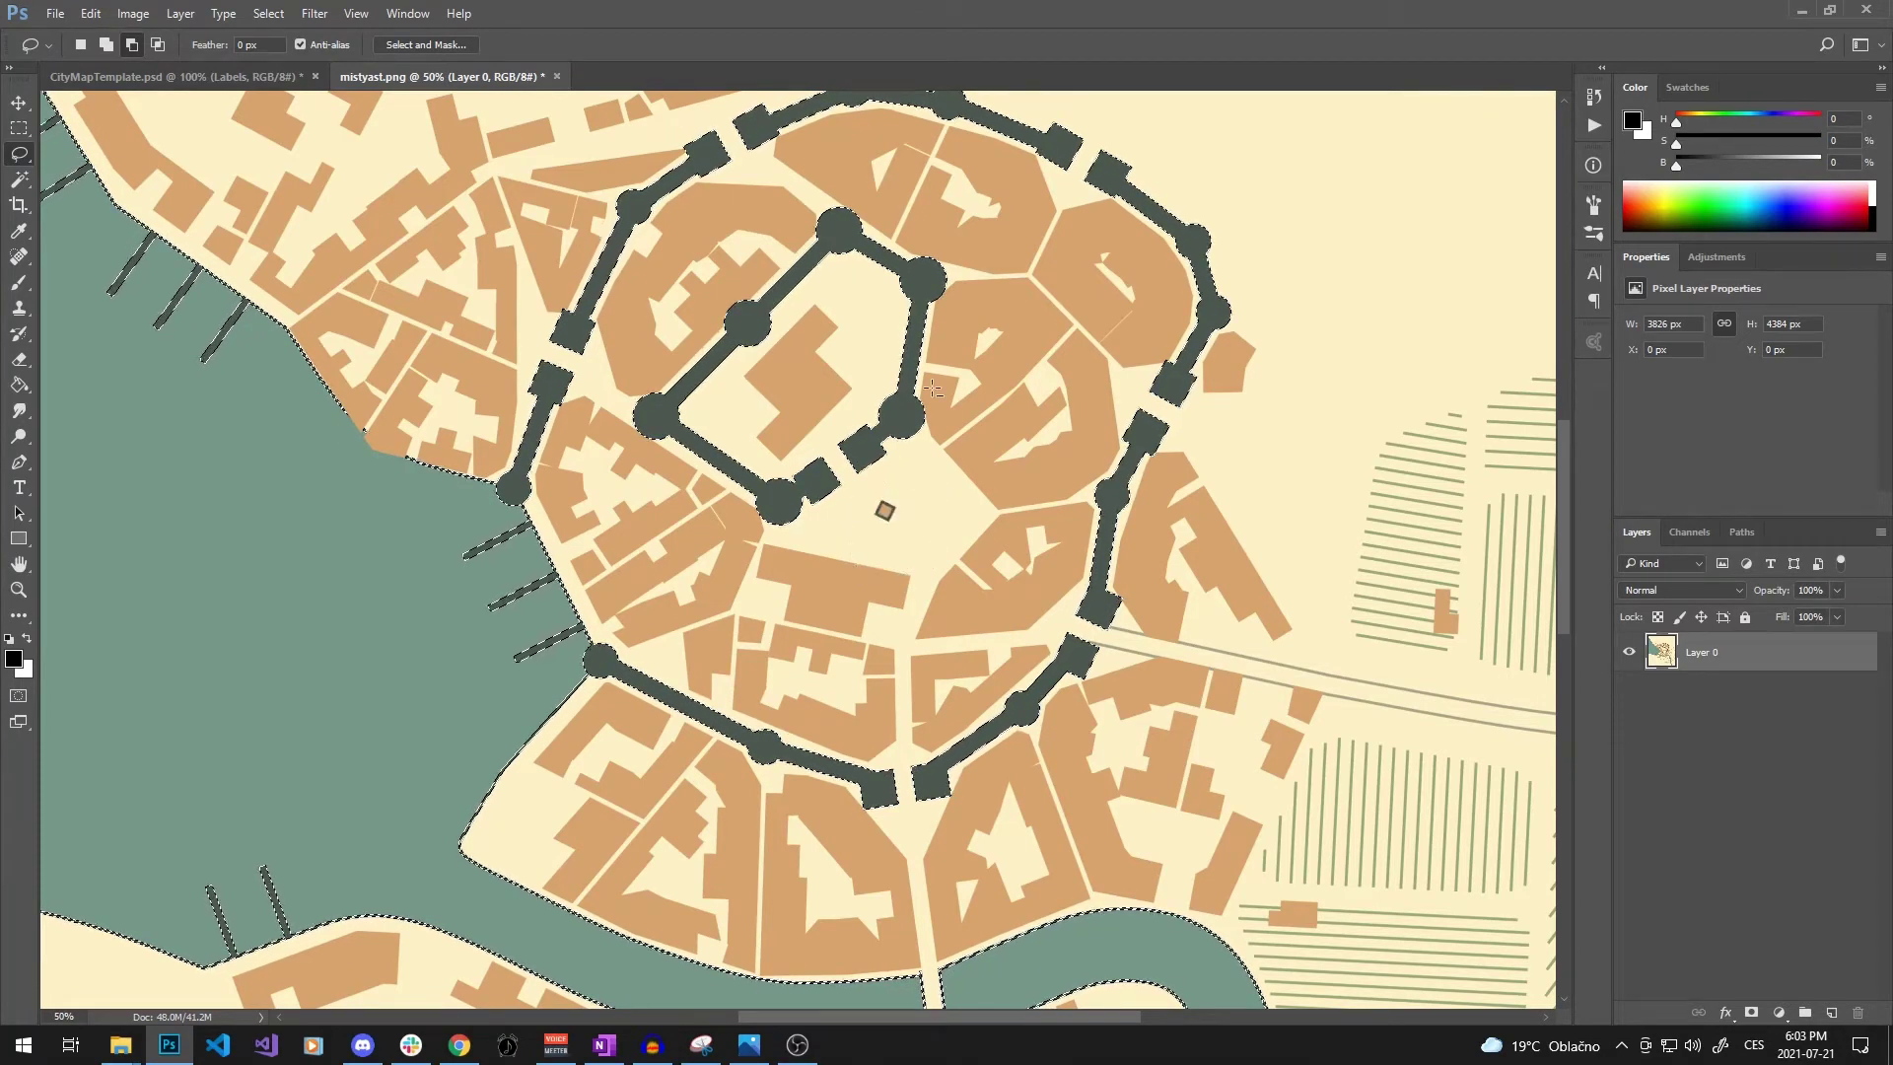
# Copy the selected walls to a new layer and name it Fortification
pyautogui.scroll(-3, 933, 387)
pyautogui.scroll(4, 986, 699)
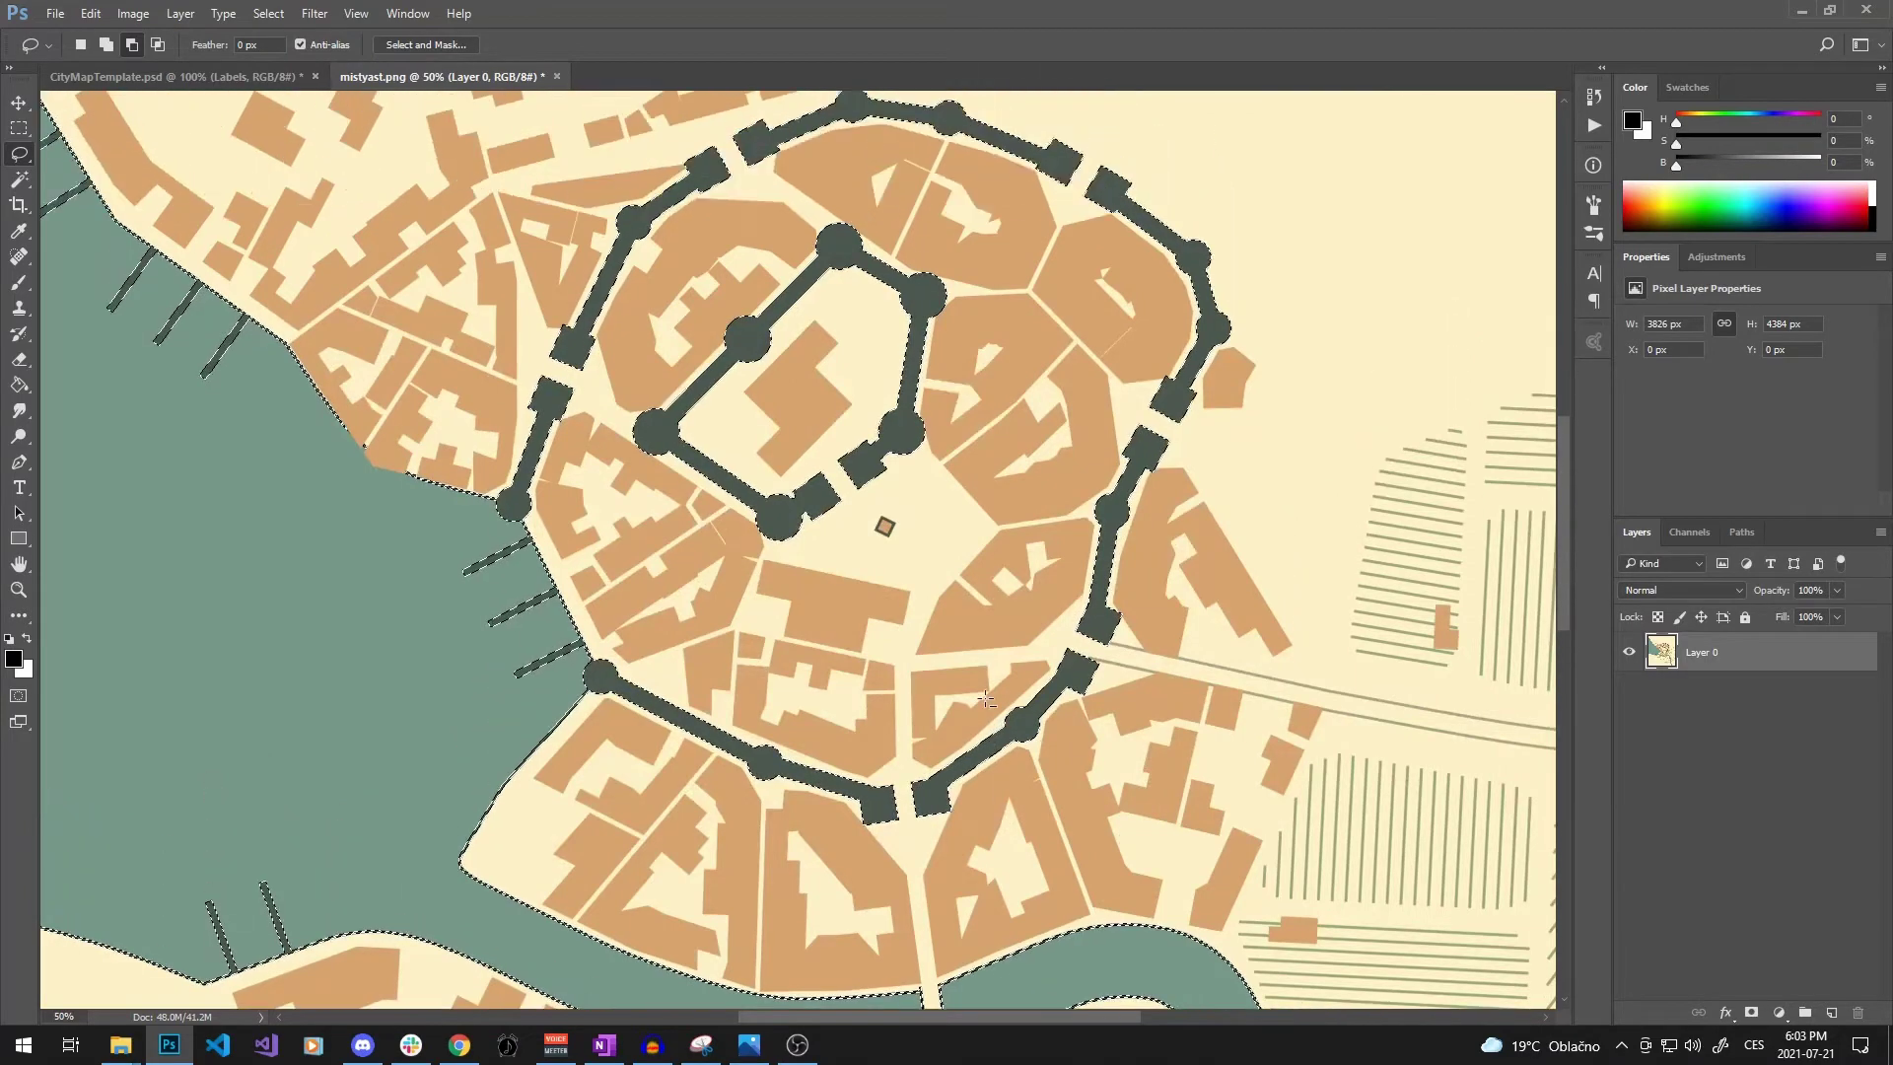
pyautogui.scroll(2, 987, 699)
pyautogui.press('w')
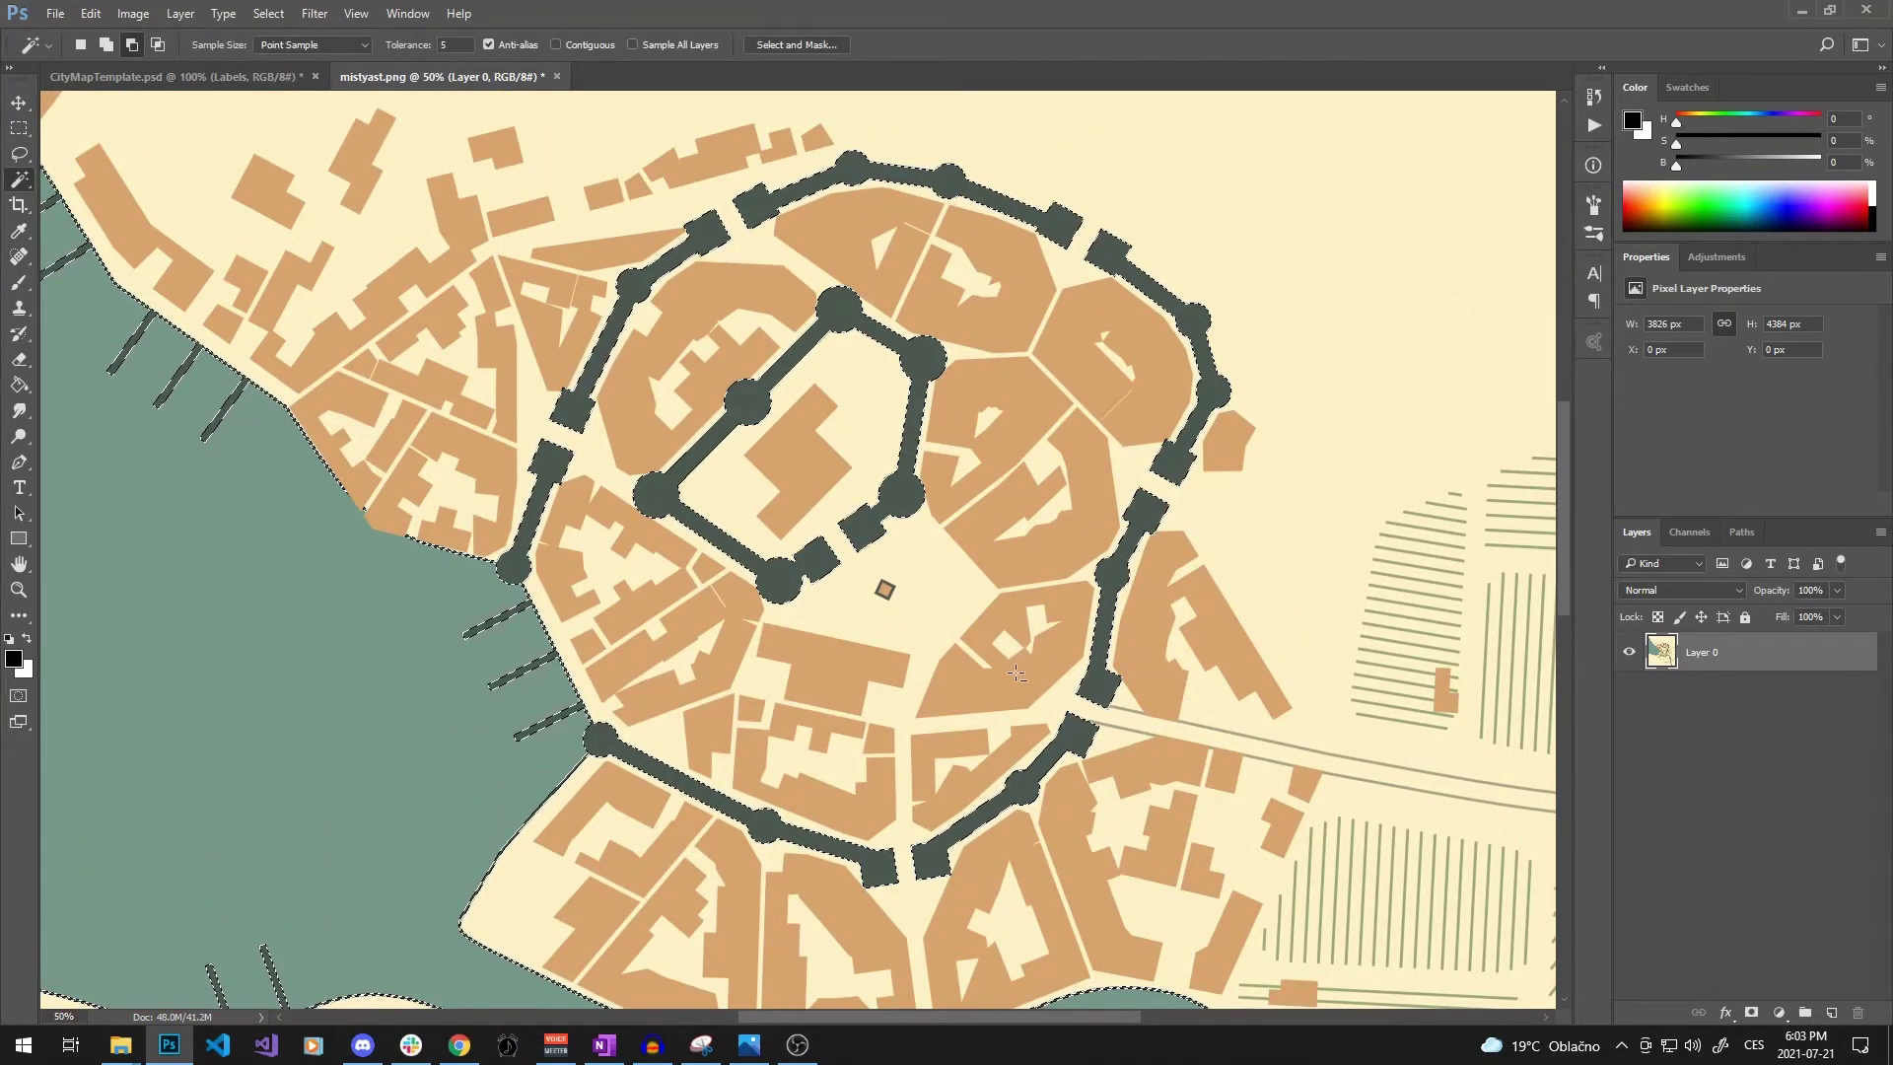
pyautogui.rightClick(1079, 740)
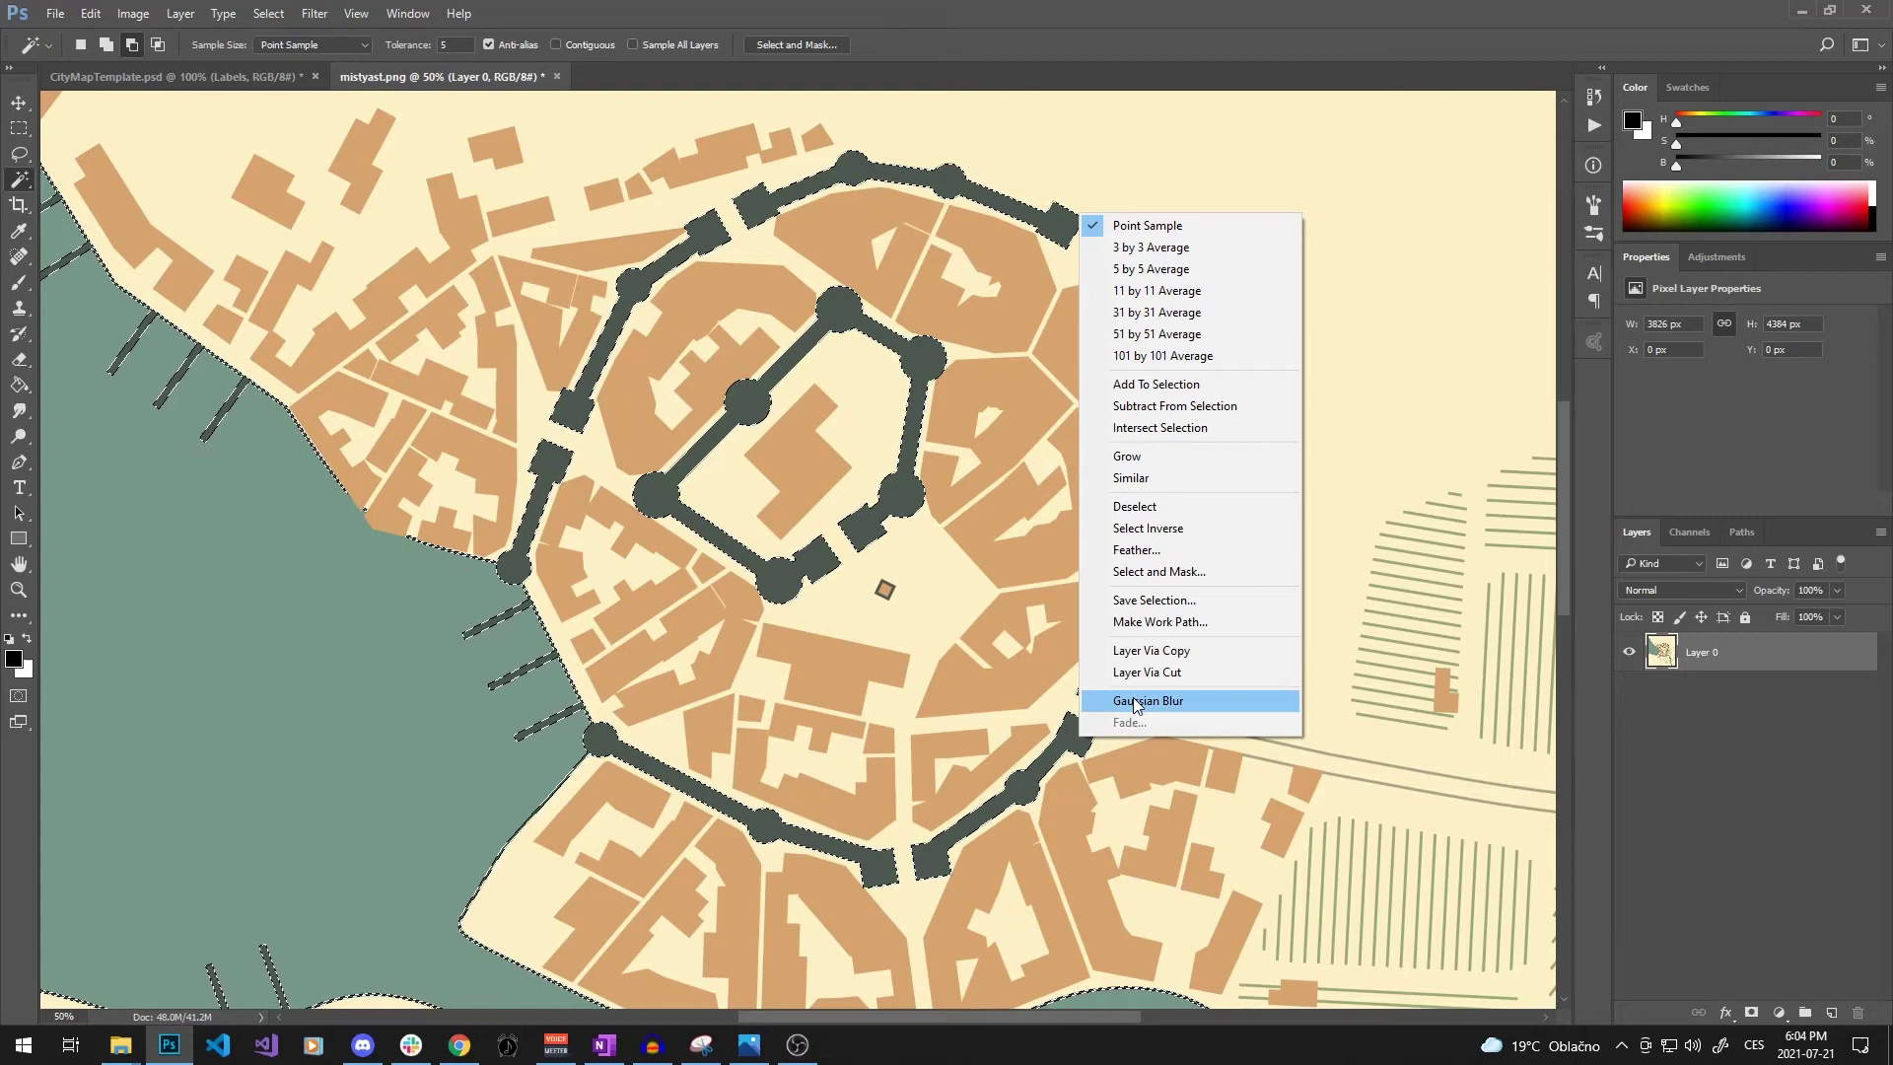
pyautogui.click(1208, 651)
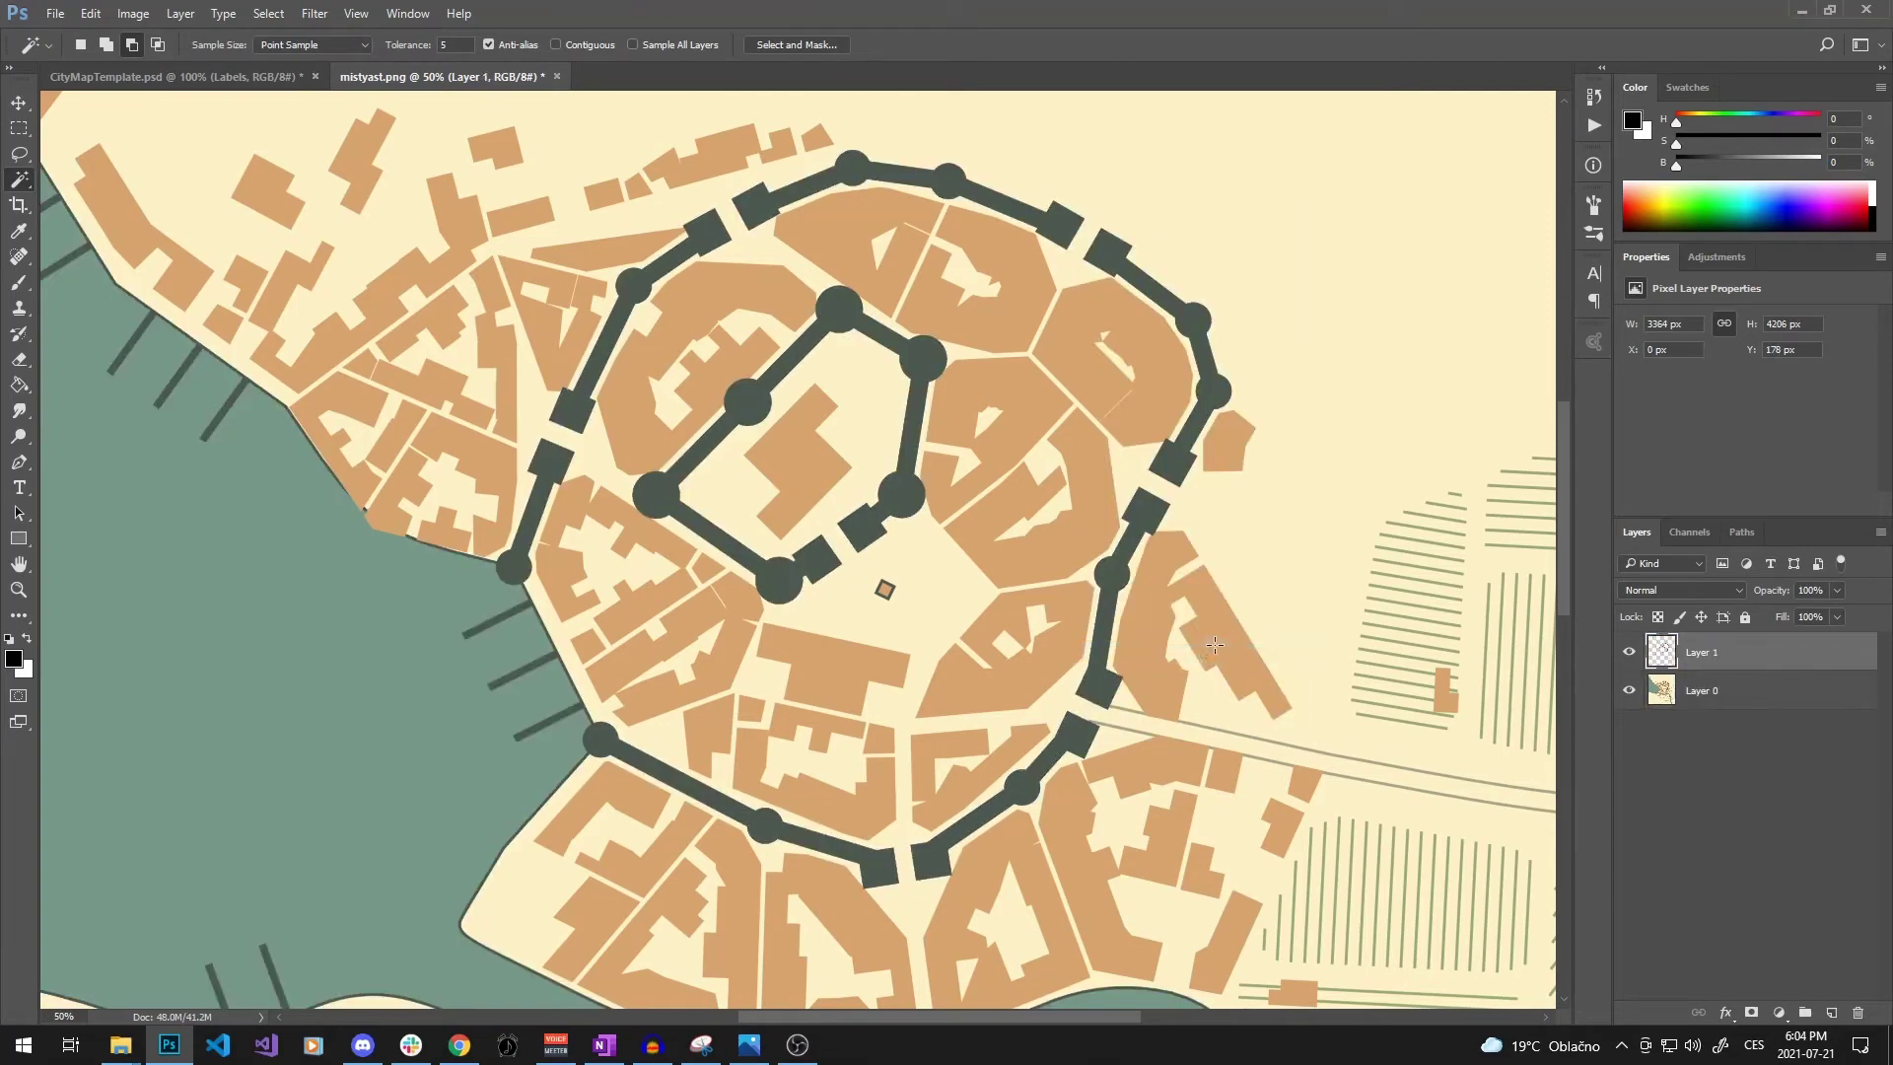
pyautogui.doubleClick(1696, 652)
pyautogui.write('Fortification')
pyautogui.press('Return')
# Hide Layer 0 and lasso around the inner ring of walls on the Fortification layer
pyautogui.click(1629, 691)
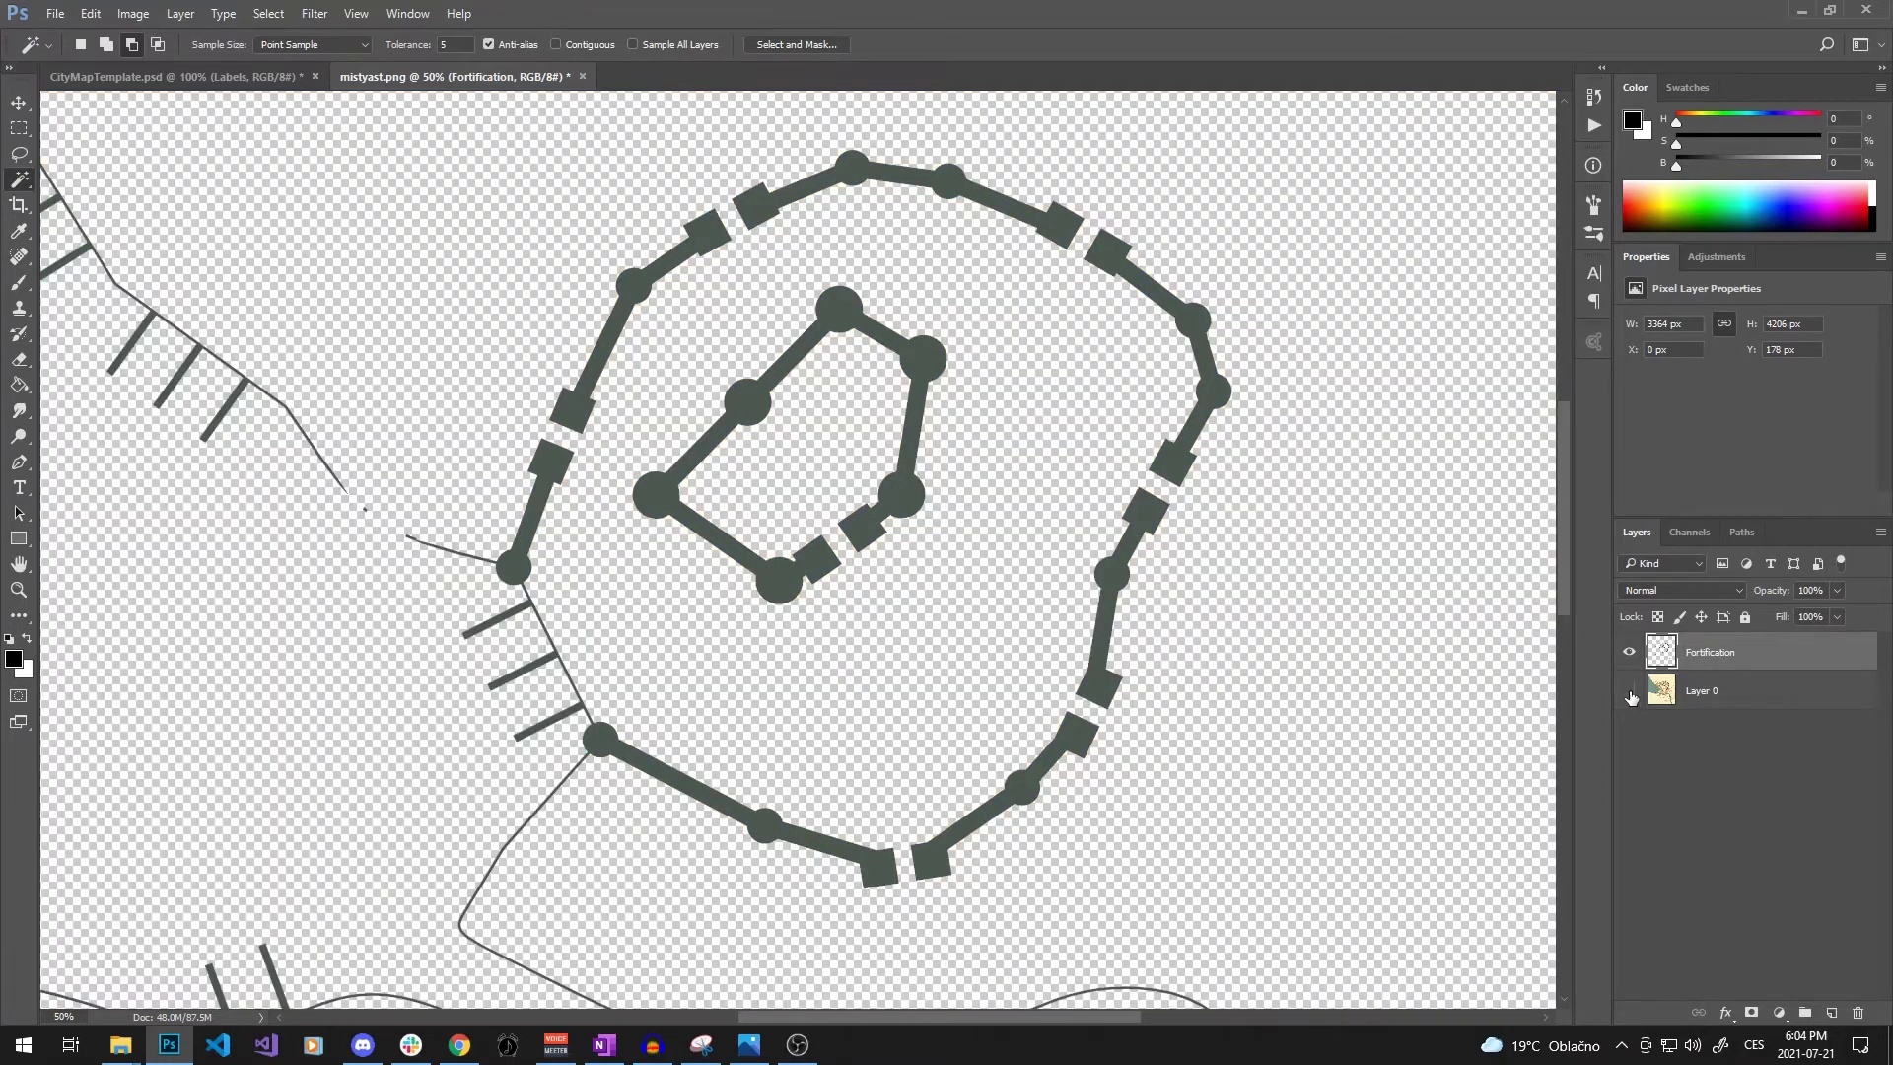
pyautogui.click(1630, 692)
pyautogui.click(1630, 692)
pyautogui.press('l')
pyautogui.moveTo(682, 373)
pyautogui.mouseDown()
pyautogui.moveTo(620, 465)
pyautogui.moveTo(648, 597)
pyautogui.moveTo(976, 522)
pyautogui.moveTo(930, 279)
pyautogui.moveTo(749, 265)
pyautogui.moveTo(682, 373)
pyautogui.mouseUp()
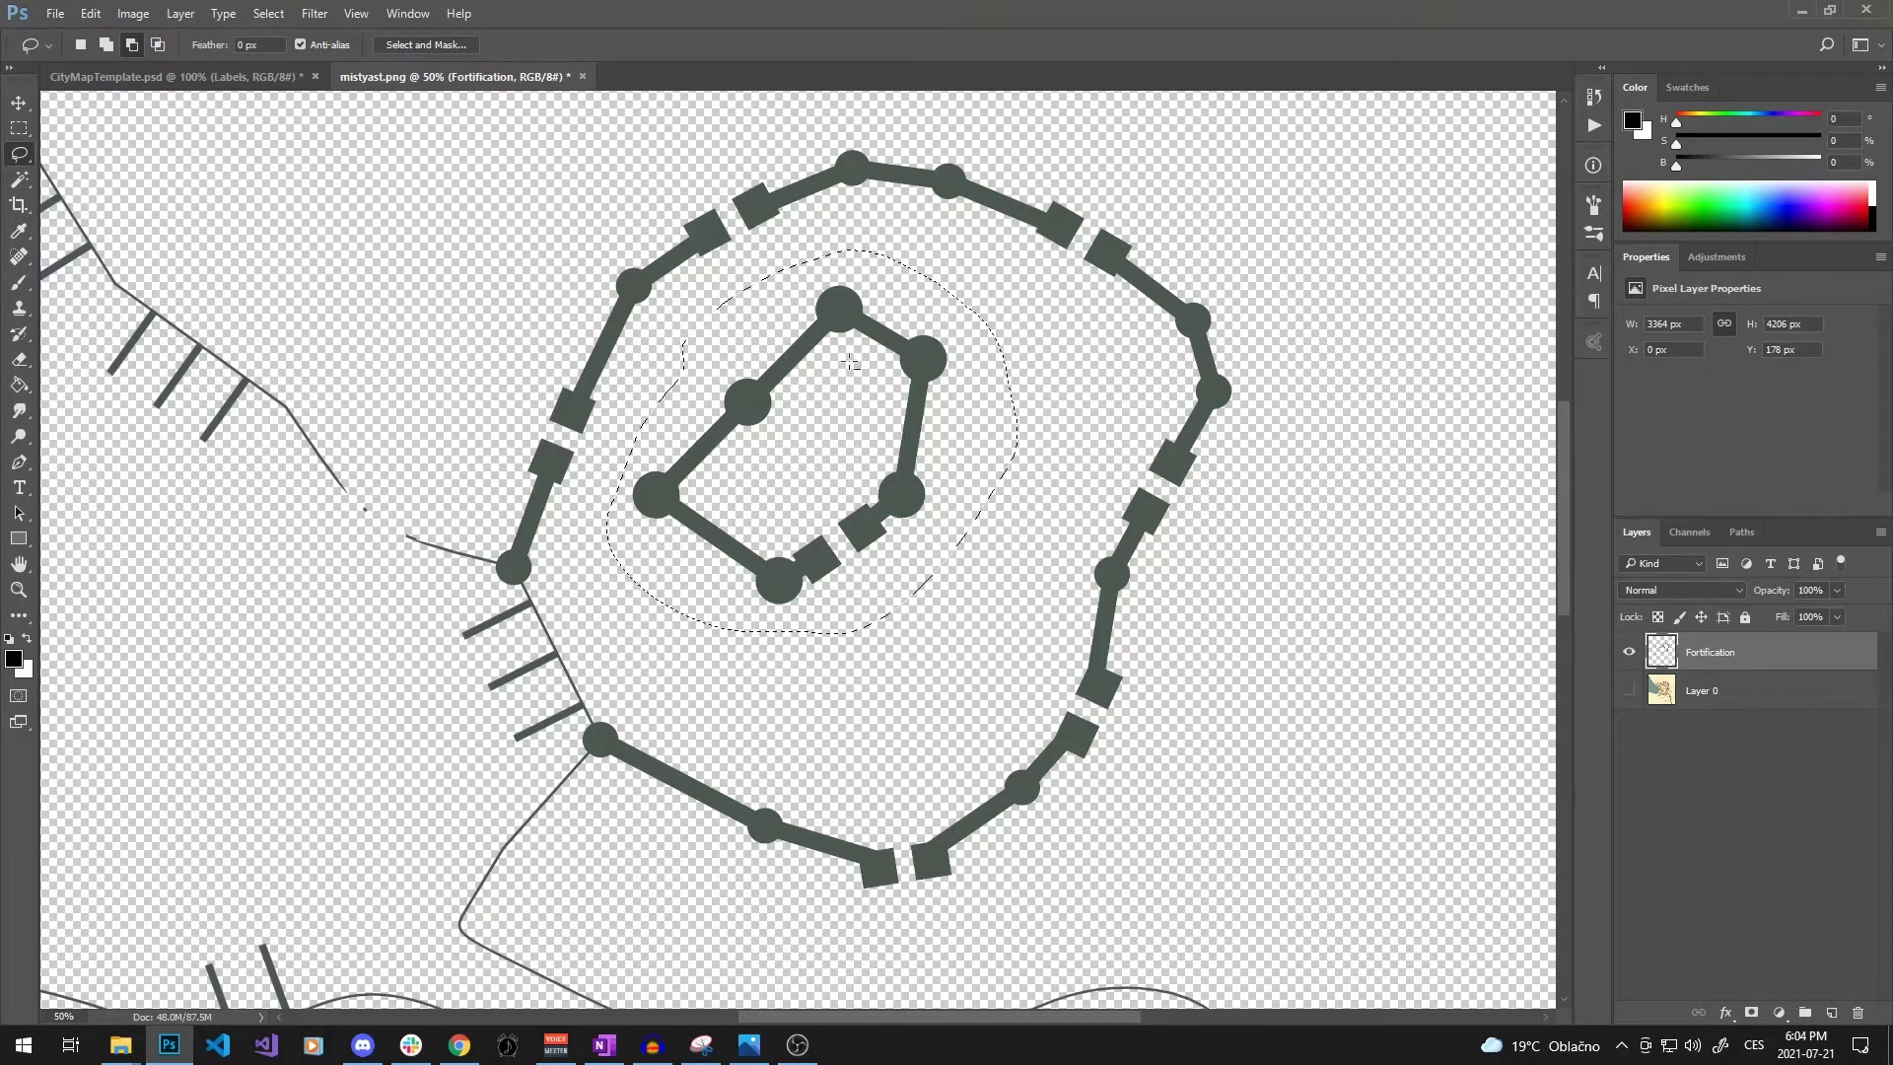
# Cut the selected inner walls out to a new layer named Keep
pyautogui.rightClick(840, 324)
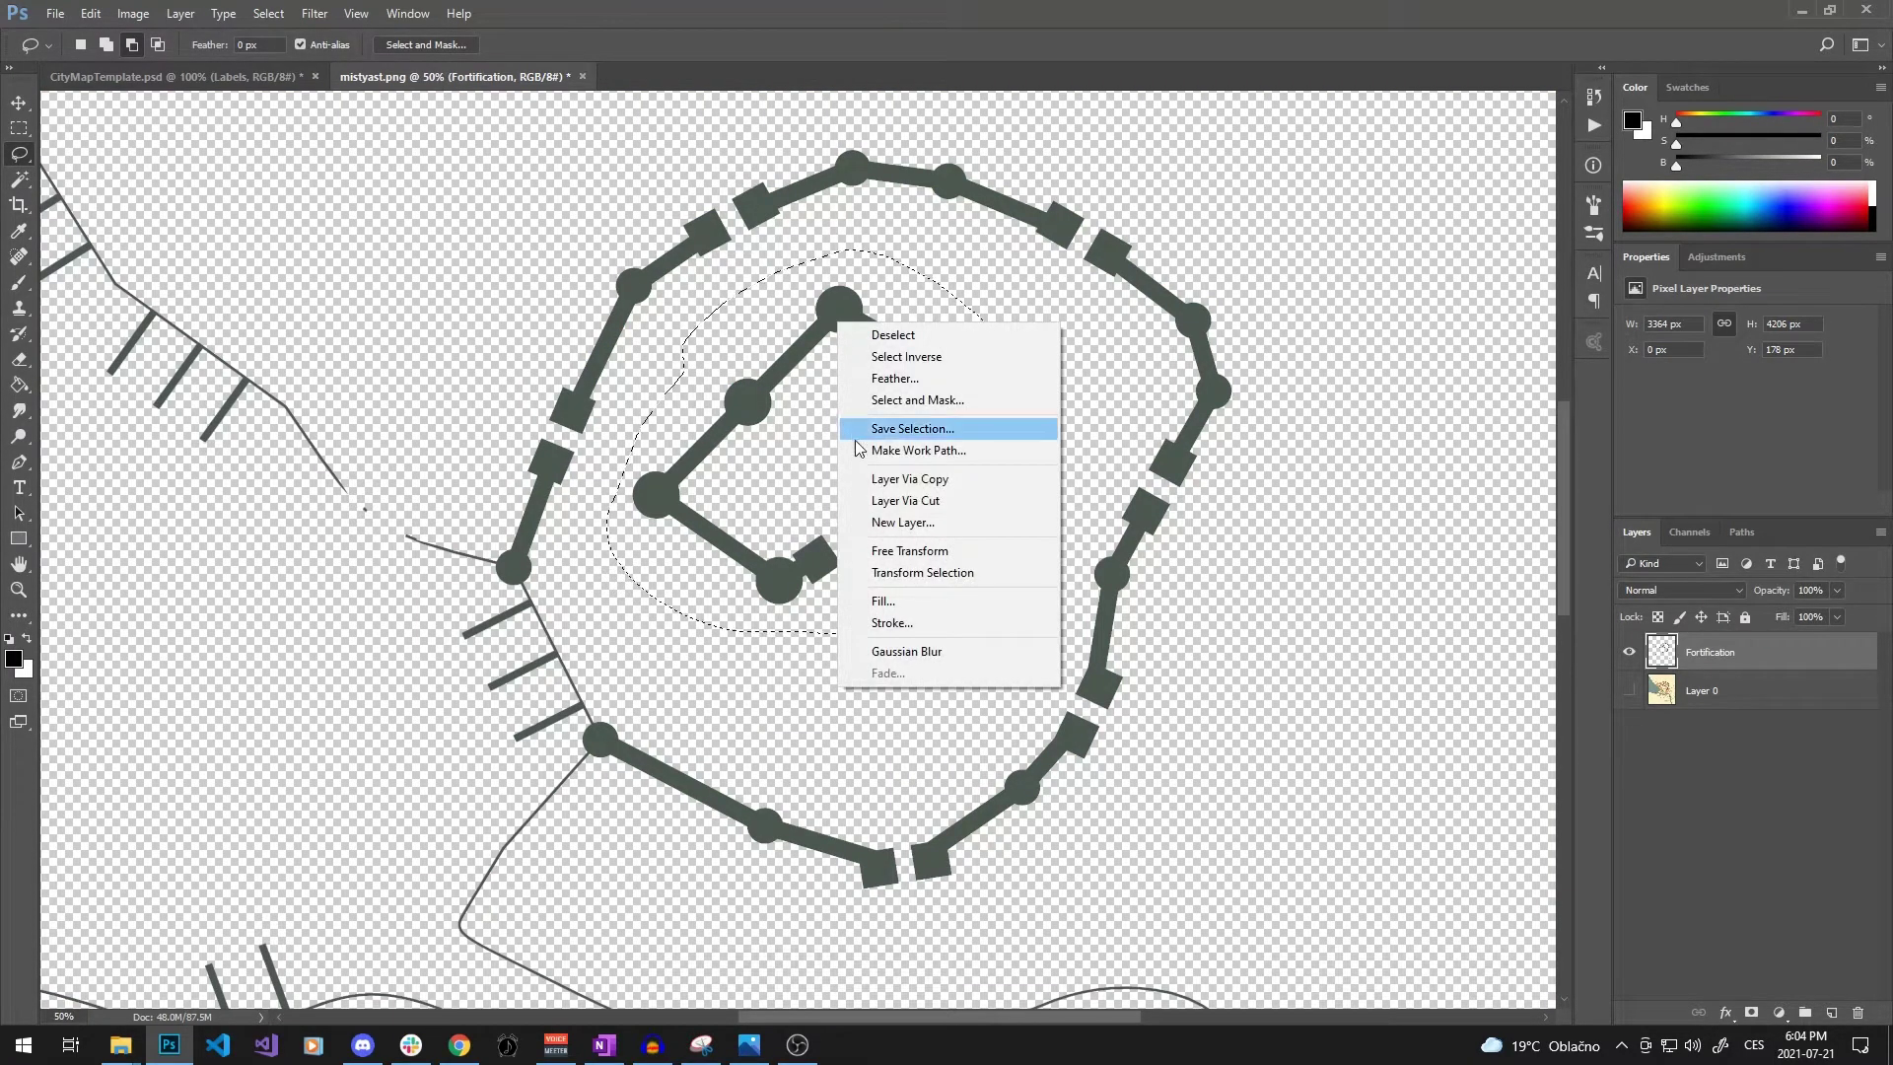
pyautogui.click(905, 500)
pyautogui.doubleClick(1700, 654)
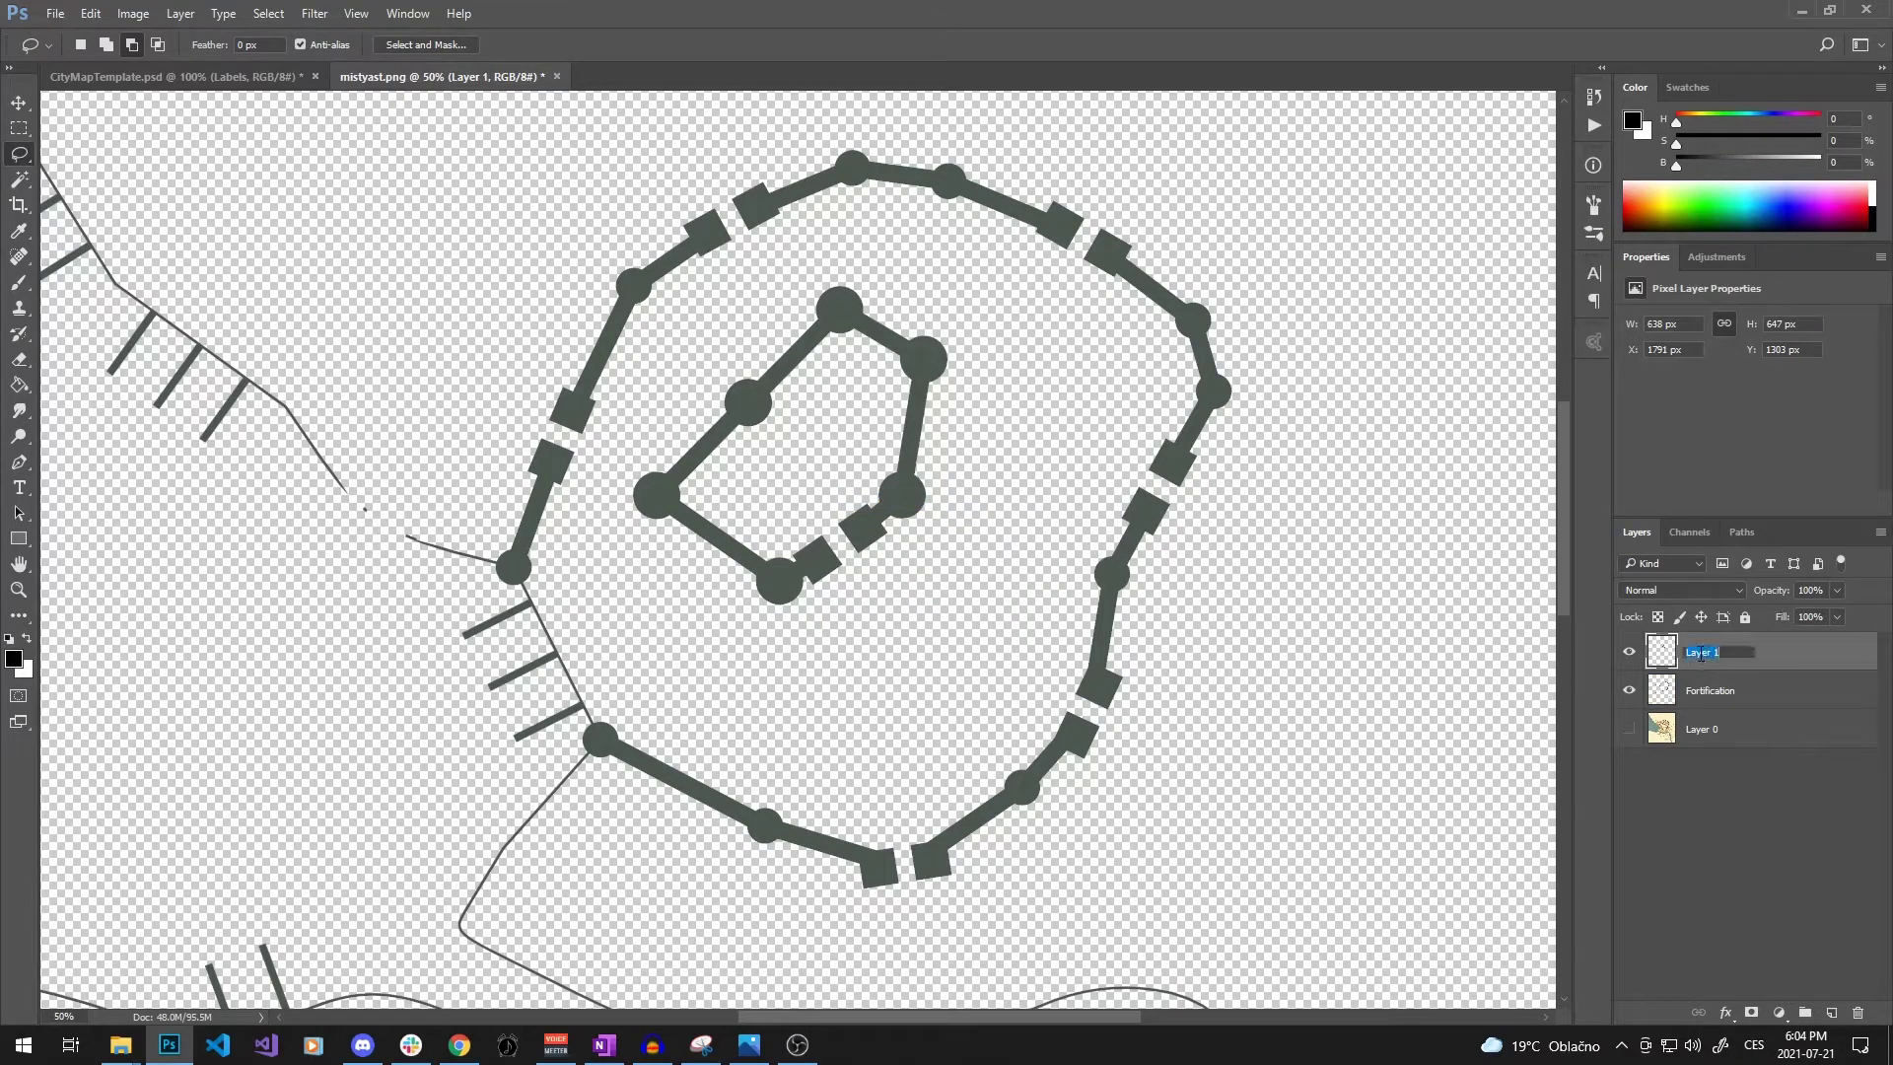
pyautogui.write('Keep')
pyautogui.press('Return')
# Show Layer 0, hide the Keep and Fortification layers, and make Layer 0 active
pyautogui.click(1629, 728)
pyautogui.moveTo(1629, 653); pyautogui.dragTo(1630, 703)
pyautogui.click(1699, 735)
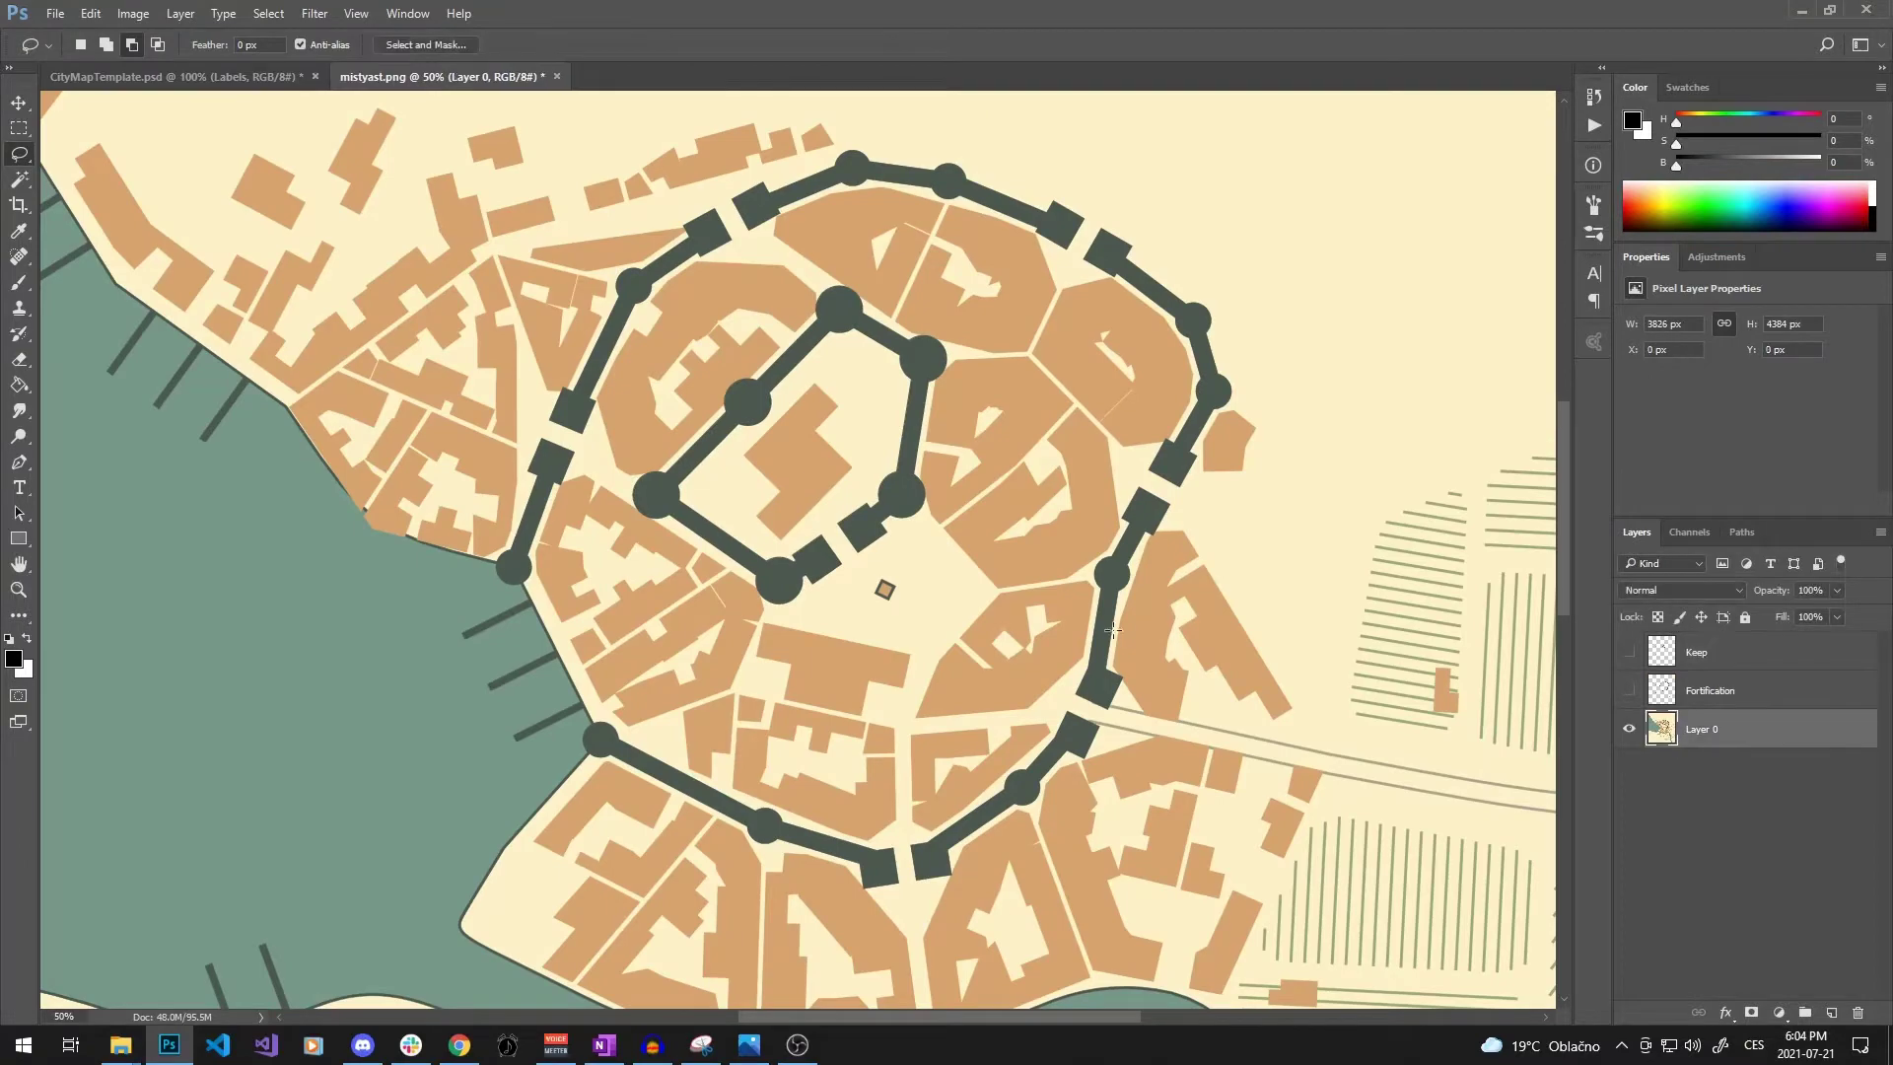
# Select all the orange buildings on Layer 0 with the Magic Wand and copy them to a new layer
pyautogui.press('w')
pyautogui.click(1019, 687)
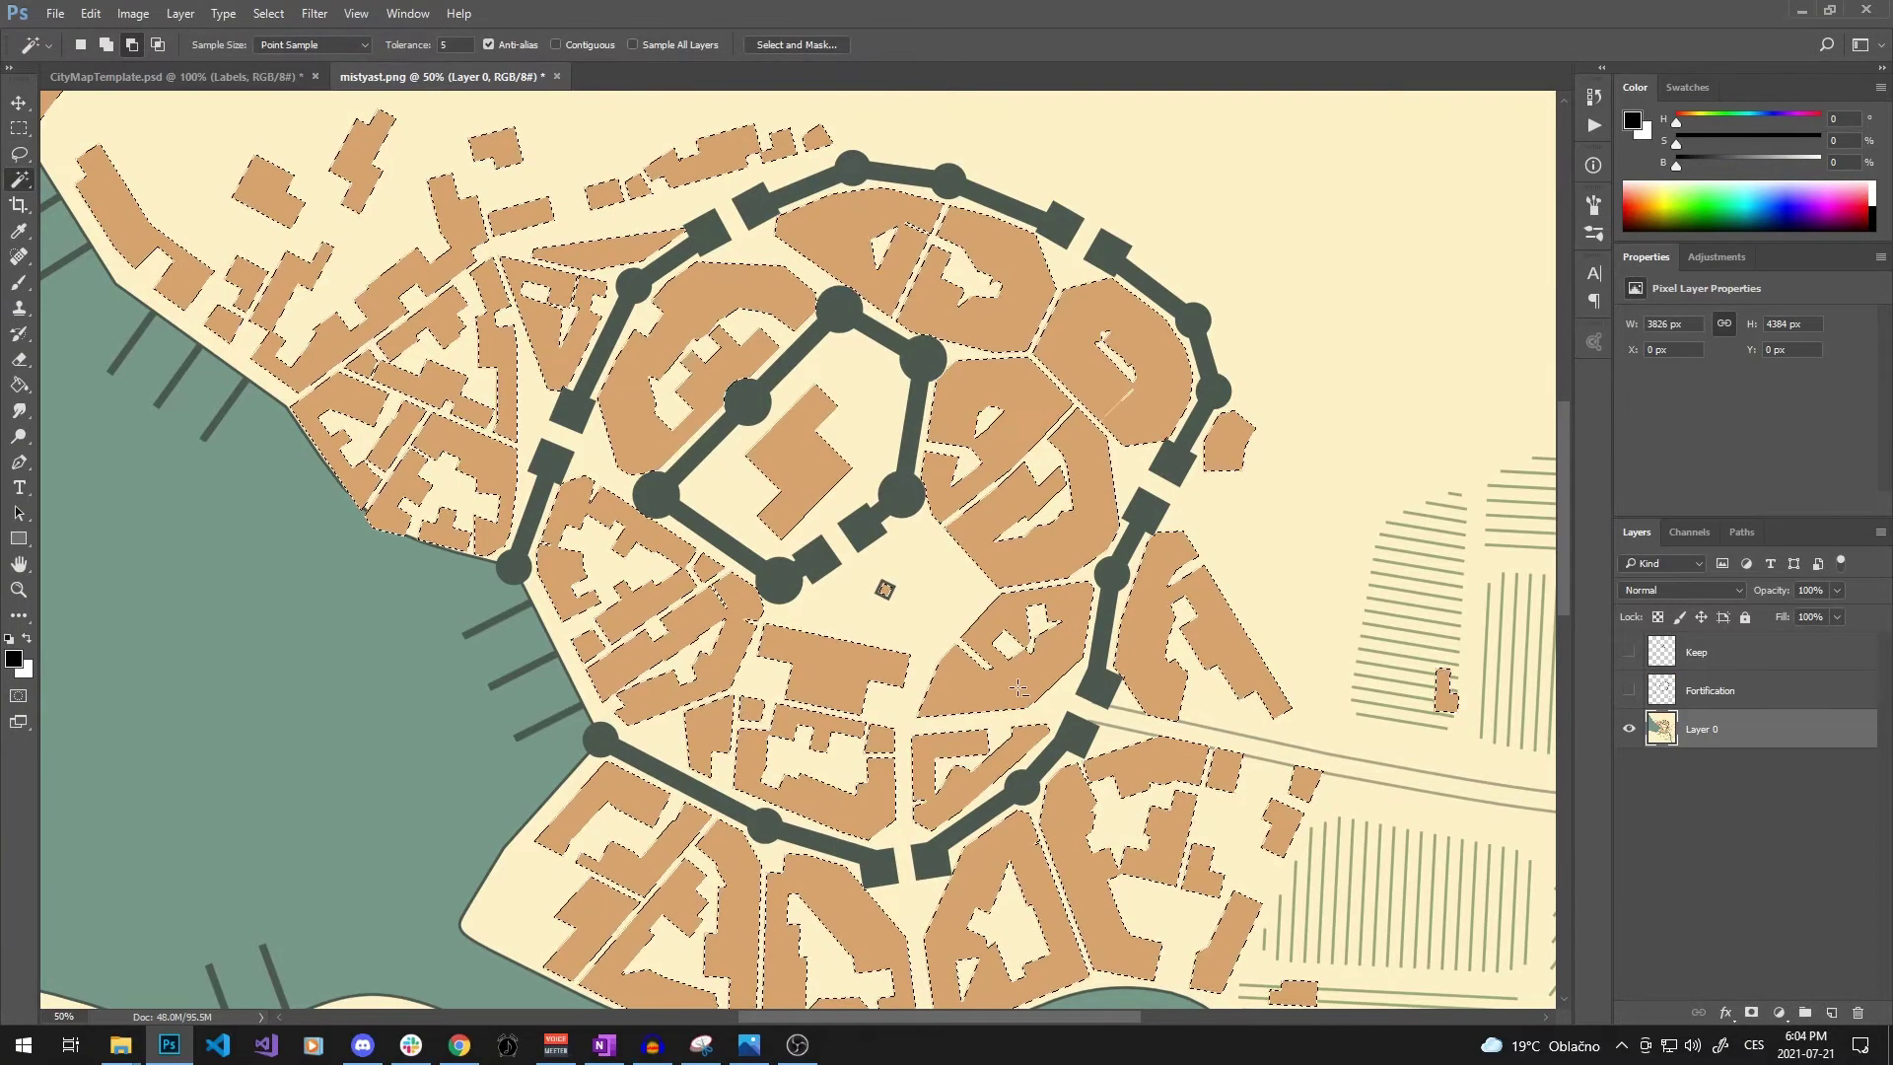
pyautogui.rightClick(978, 686)
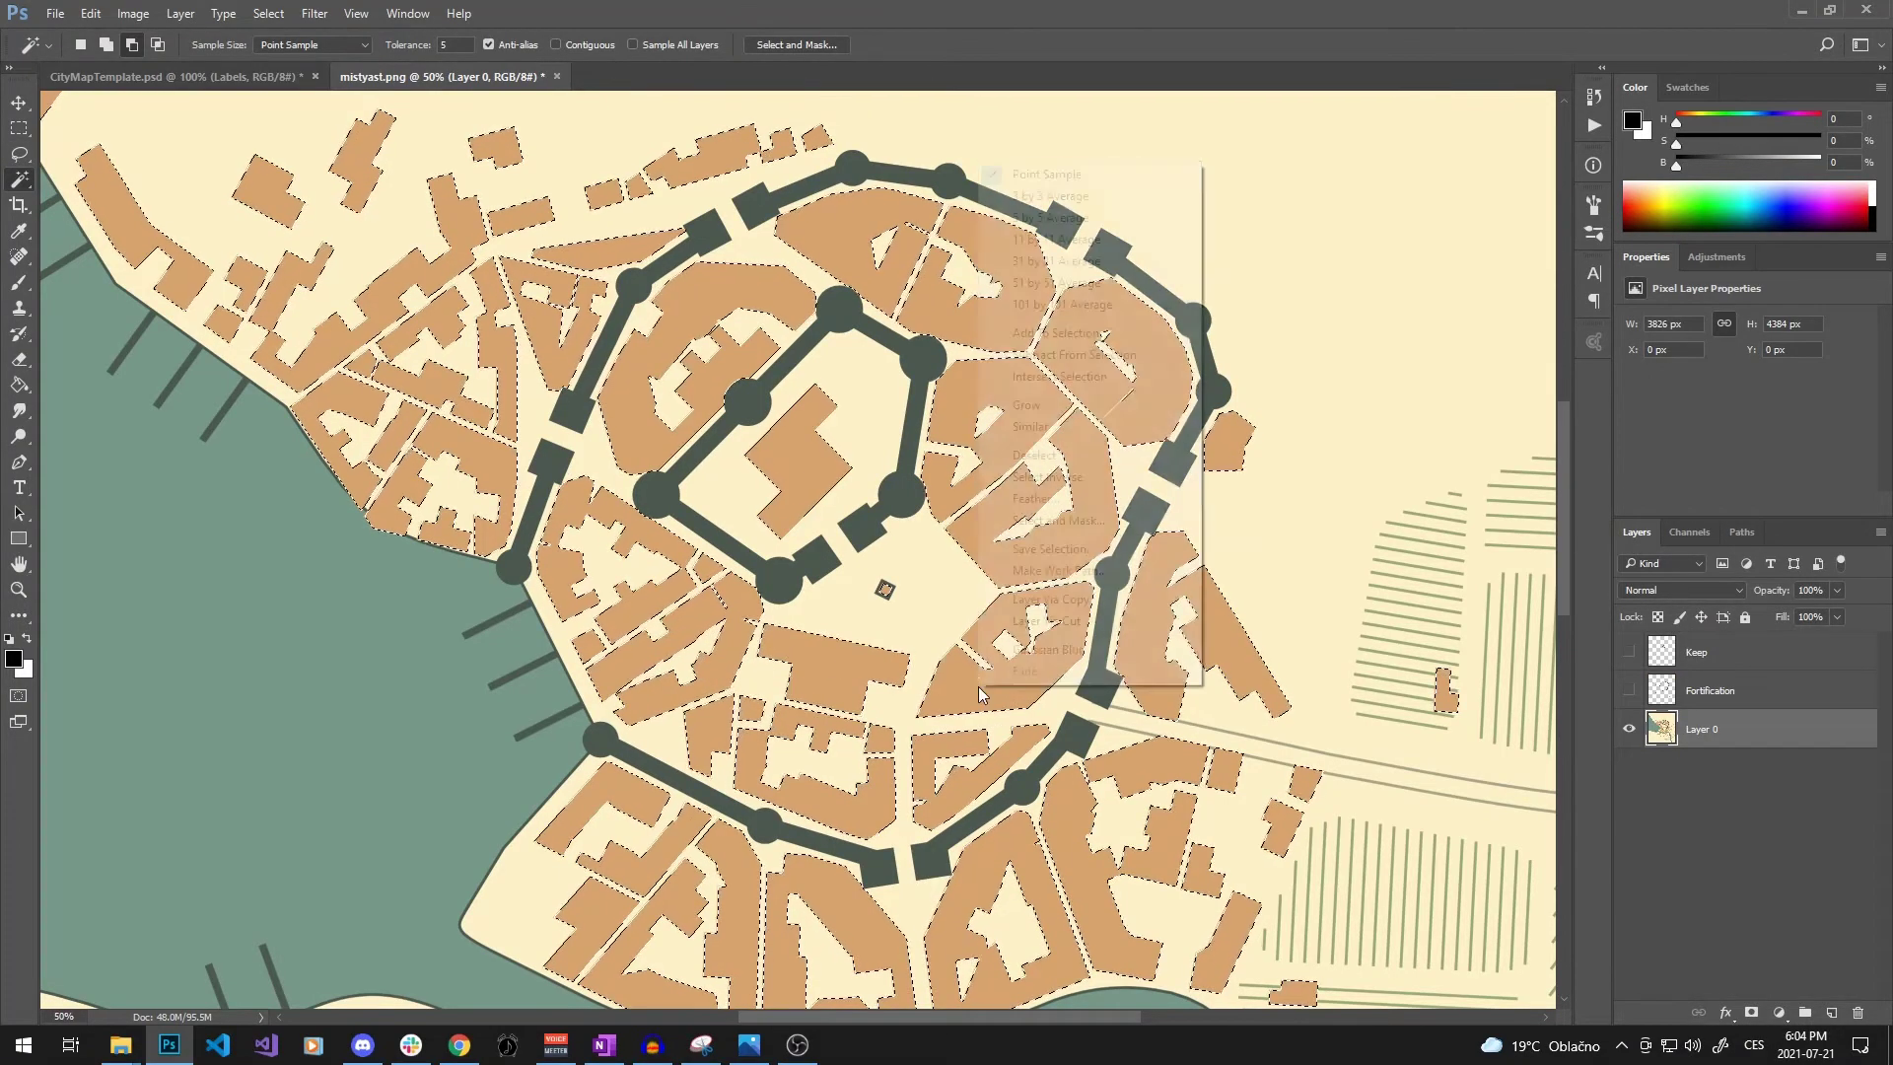
pyautogui.click(1055, 602)
# Show all the extracted layers from Keep to Fields and check them by switching Layer 0 off and on
pyautogui.scroll(-1, 1331, 670)
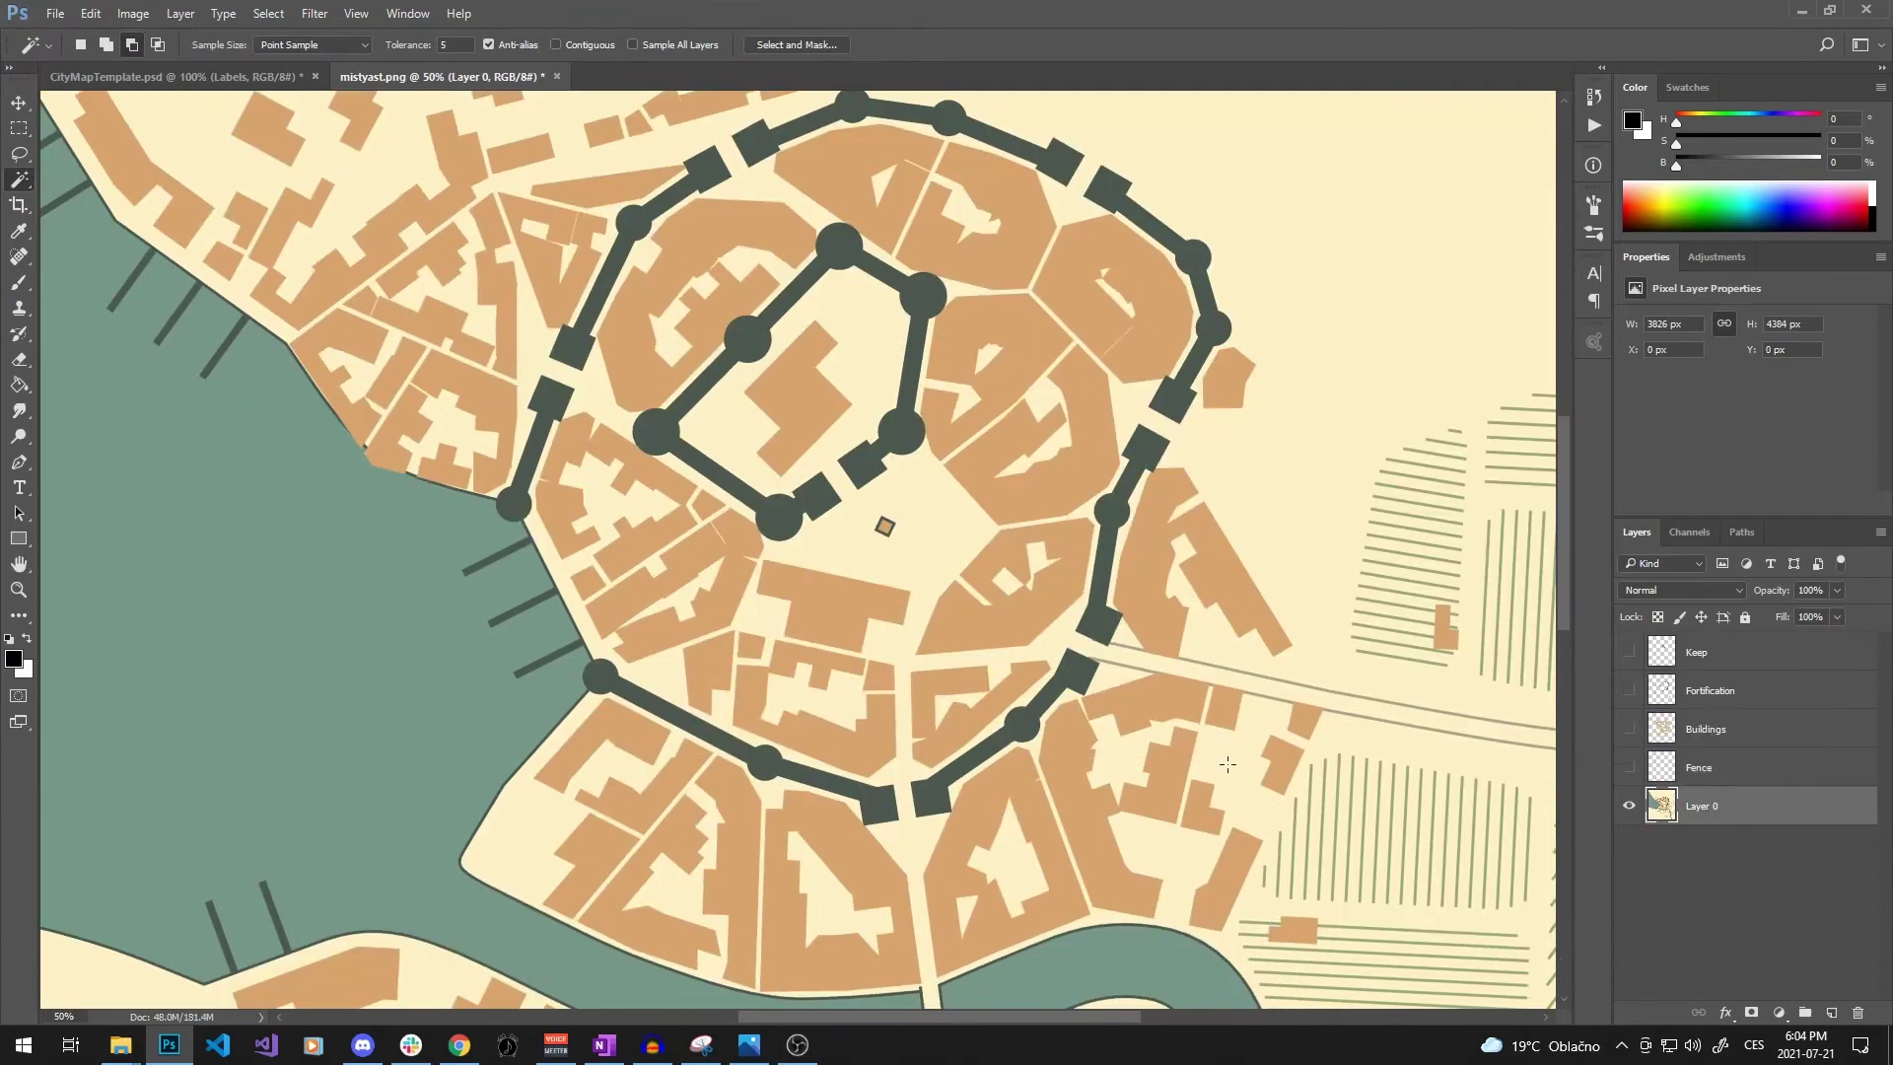
pyautogui.scroll(-5, 1171, 784)
pyautogui.scroll(1, 1171, 784)
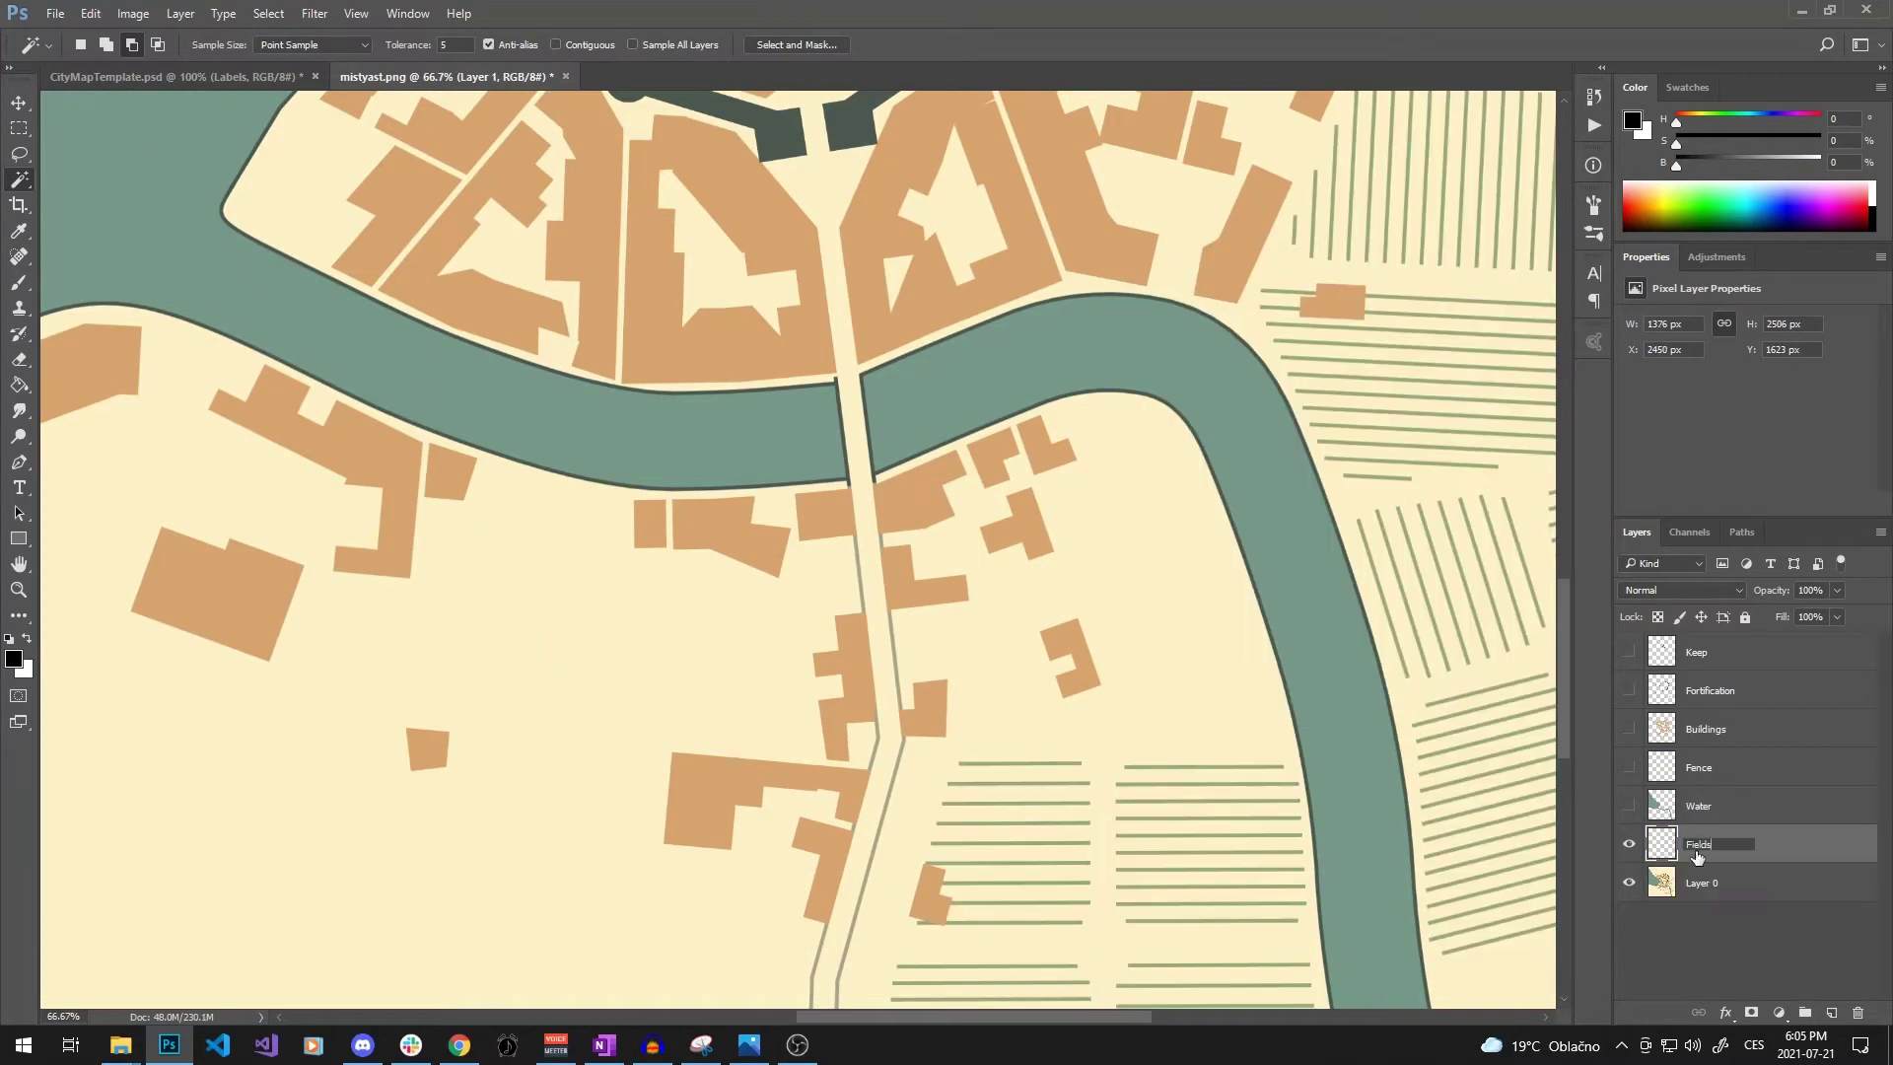
pyautogui.click(1629, 883)
pyautogui.moveTo(1205, 534); pyautogui.dragTo(1104, 677)
pyautogui.click(1629, 882)
pyautogui.scroll(-2, 1104, 678)
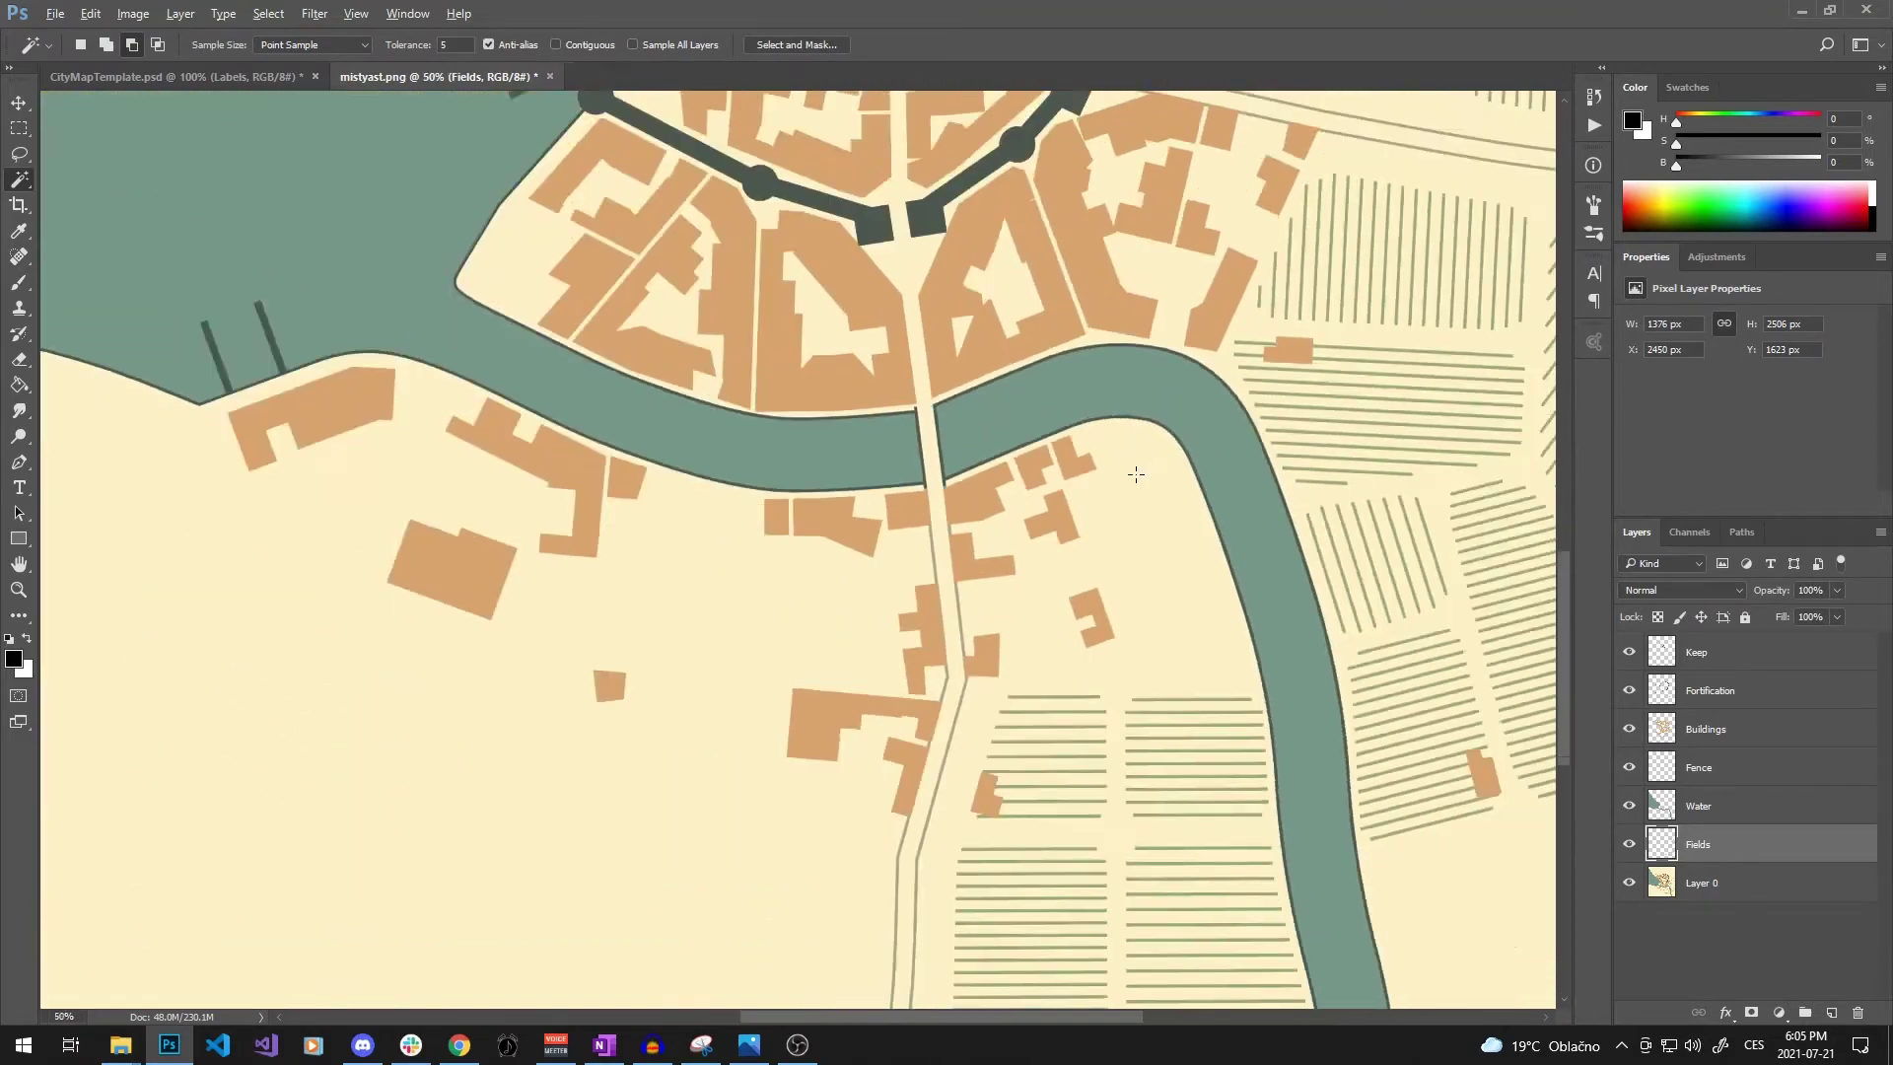
pyautogui.click(1629, 882)
pyautogui.click(1629, 882)
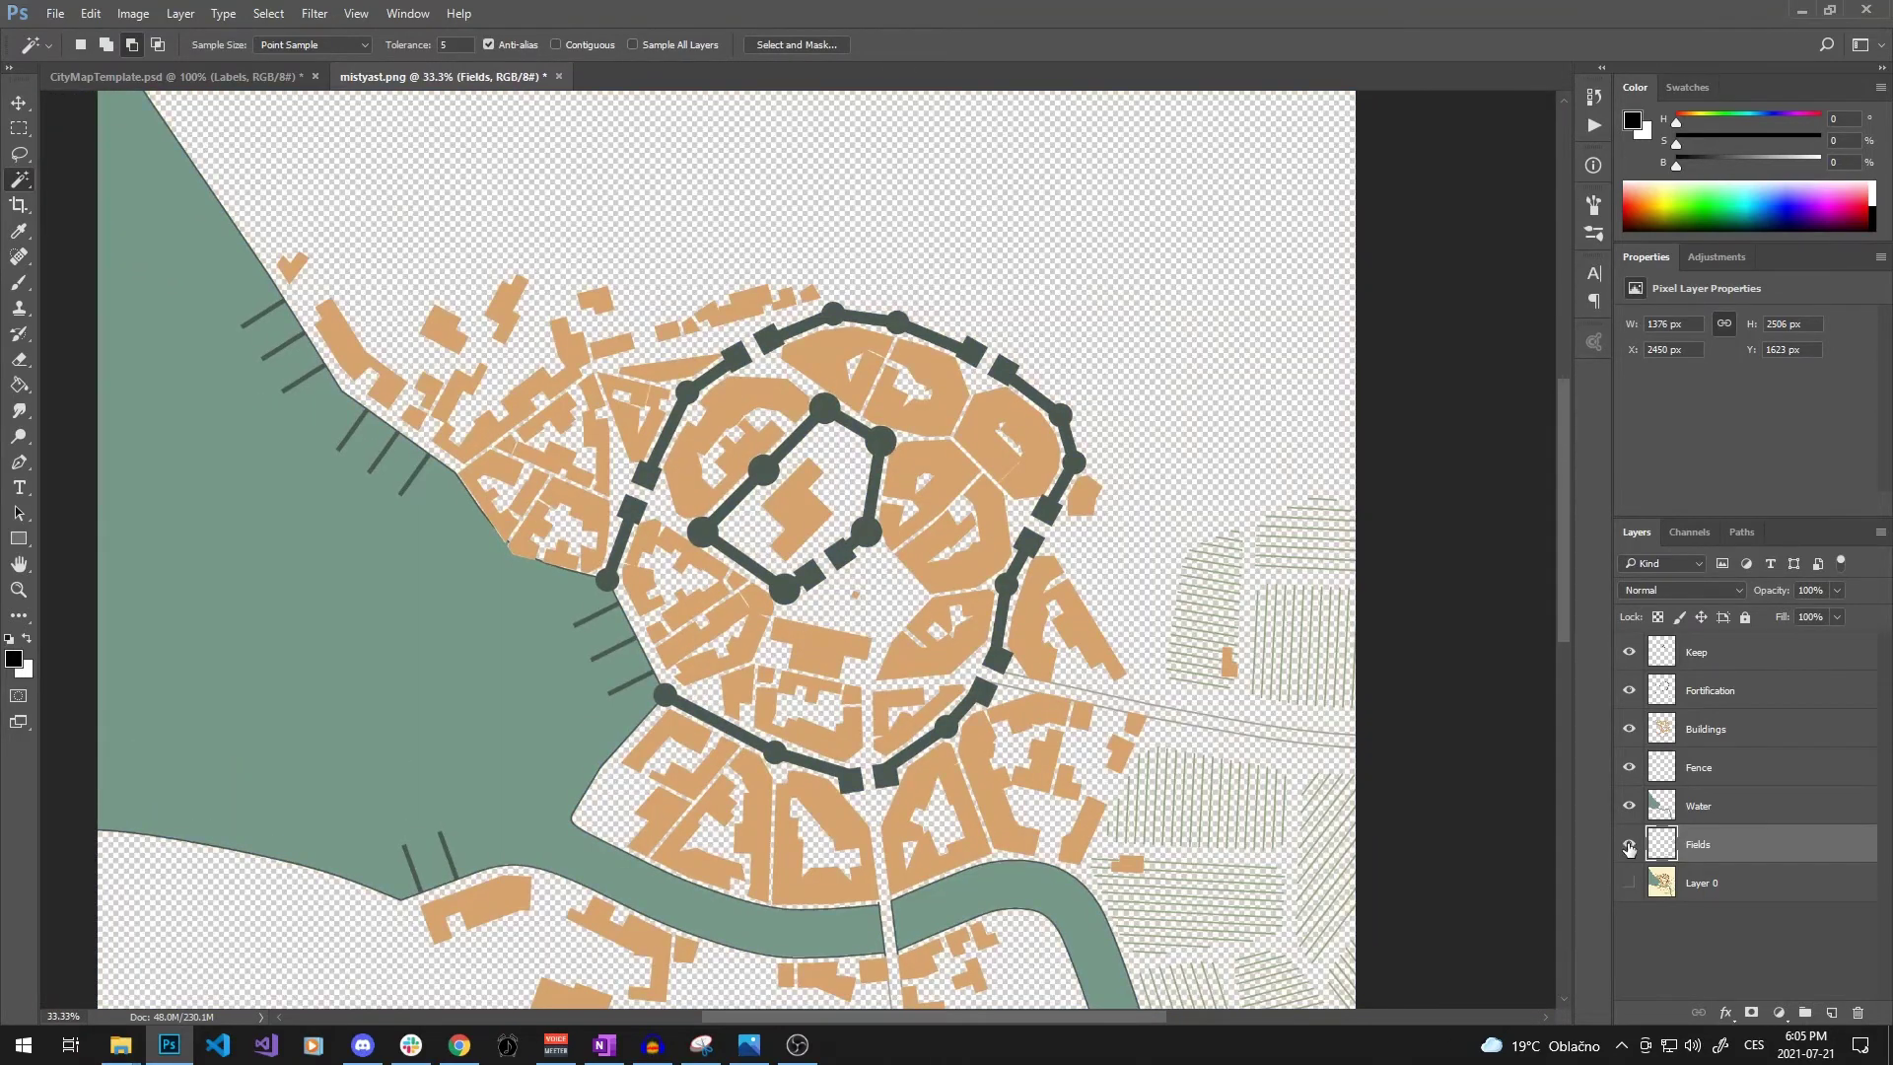
pyautogui.moveTo(1629, 844)
pyautogui.mouseDown()
pyautogui.moveTo(1629, 652)
pyautogui.moveTo(1639, 844)
pyautogui.mouseUp()
# Show Layer 0 and add a new layer named BG directly above it
pyautogui.click(1708, 881)
pyautogui.click(1629, 884)
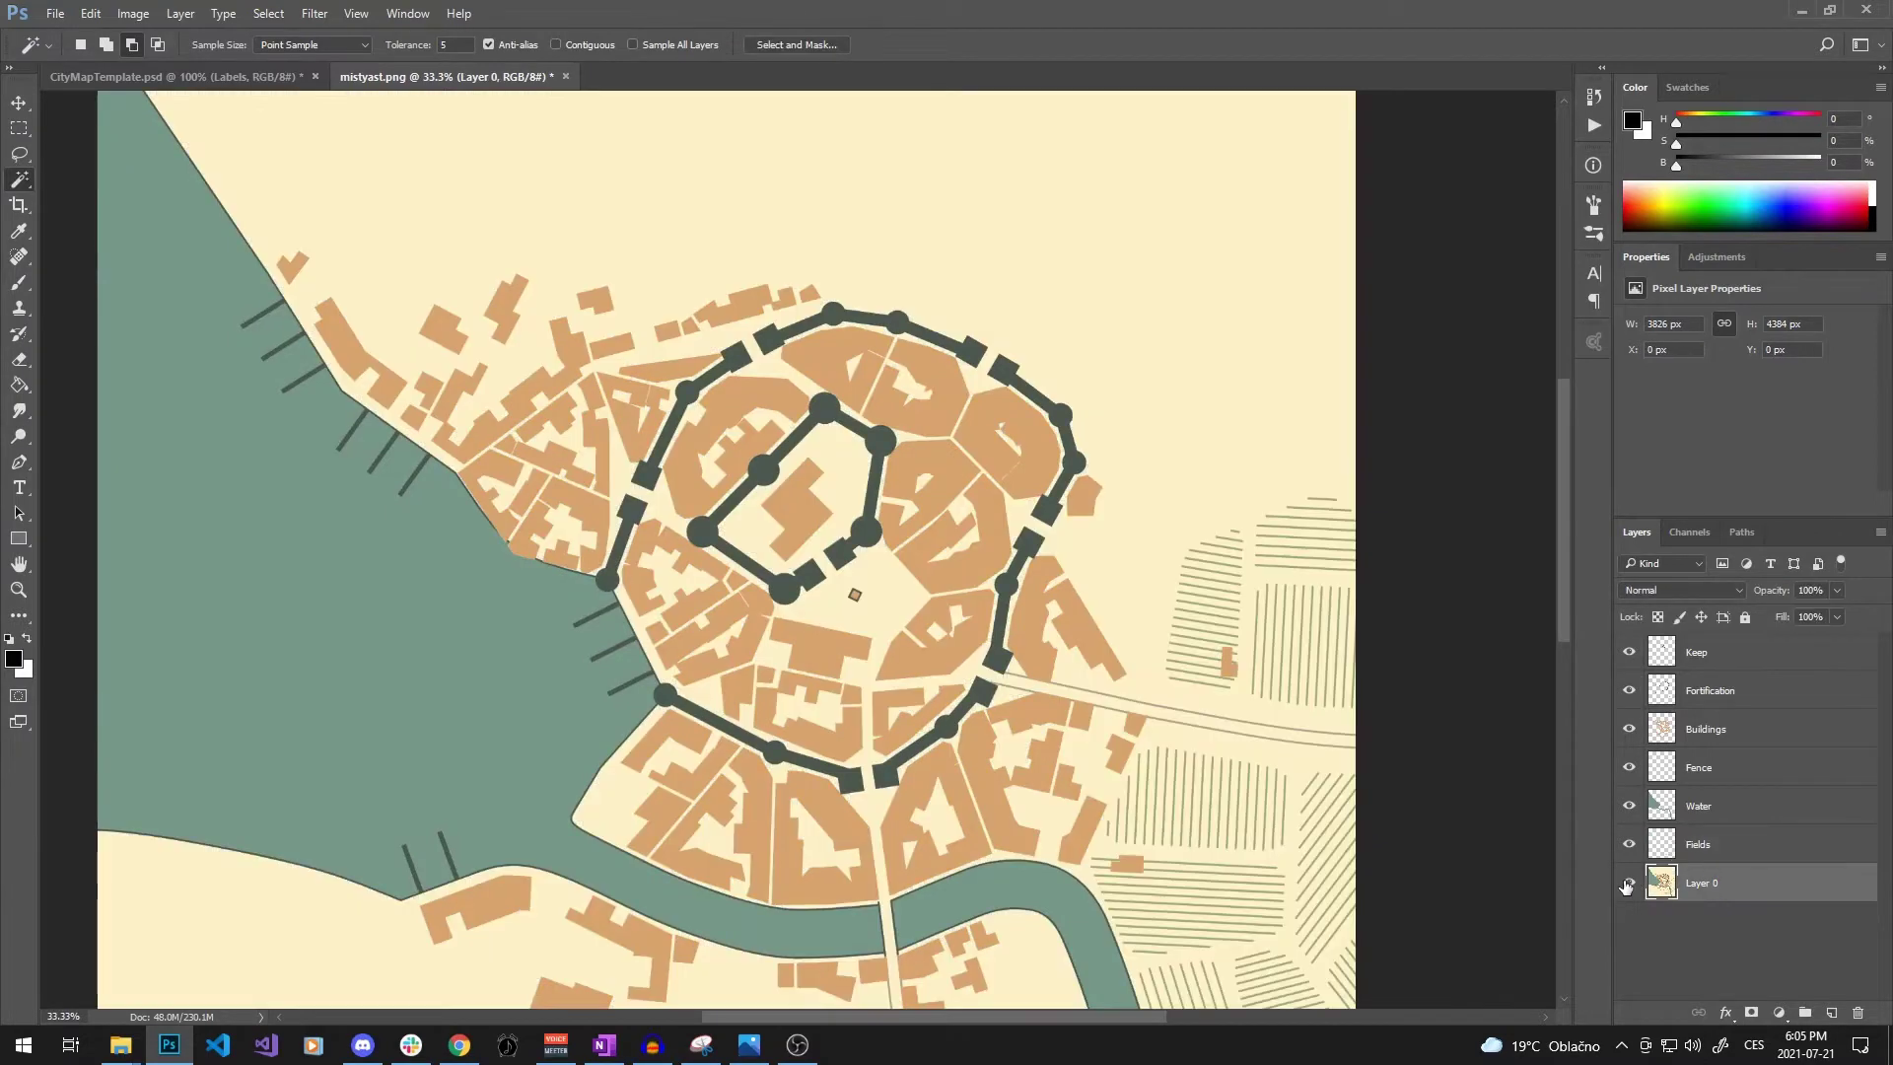
pyautogui.hotkey('ctrl', 'shift', 'n')
pyautogui.write('BG')
pyautogui.press('Return')
# Fill the BG layer with the cream paper colour sampled from the map and hide Layer 0
pyautogui.press('g')
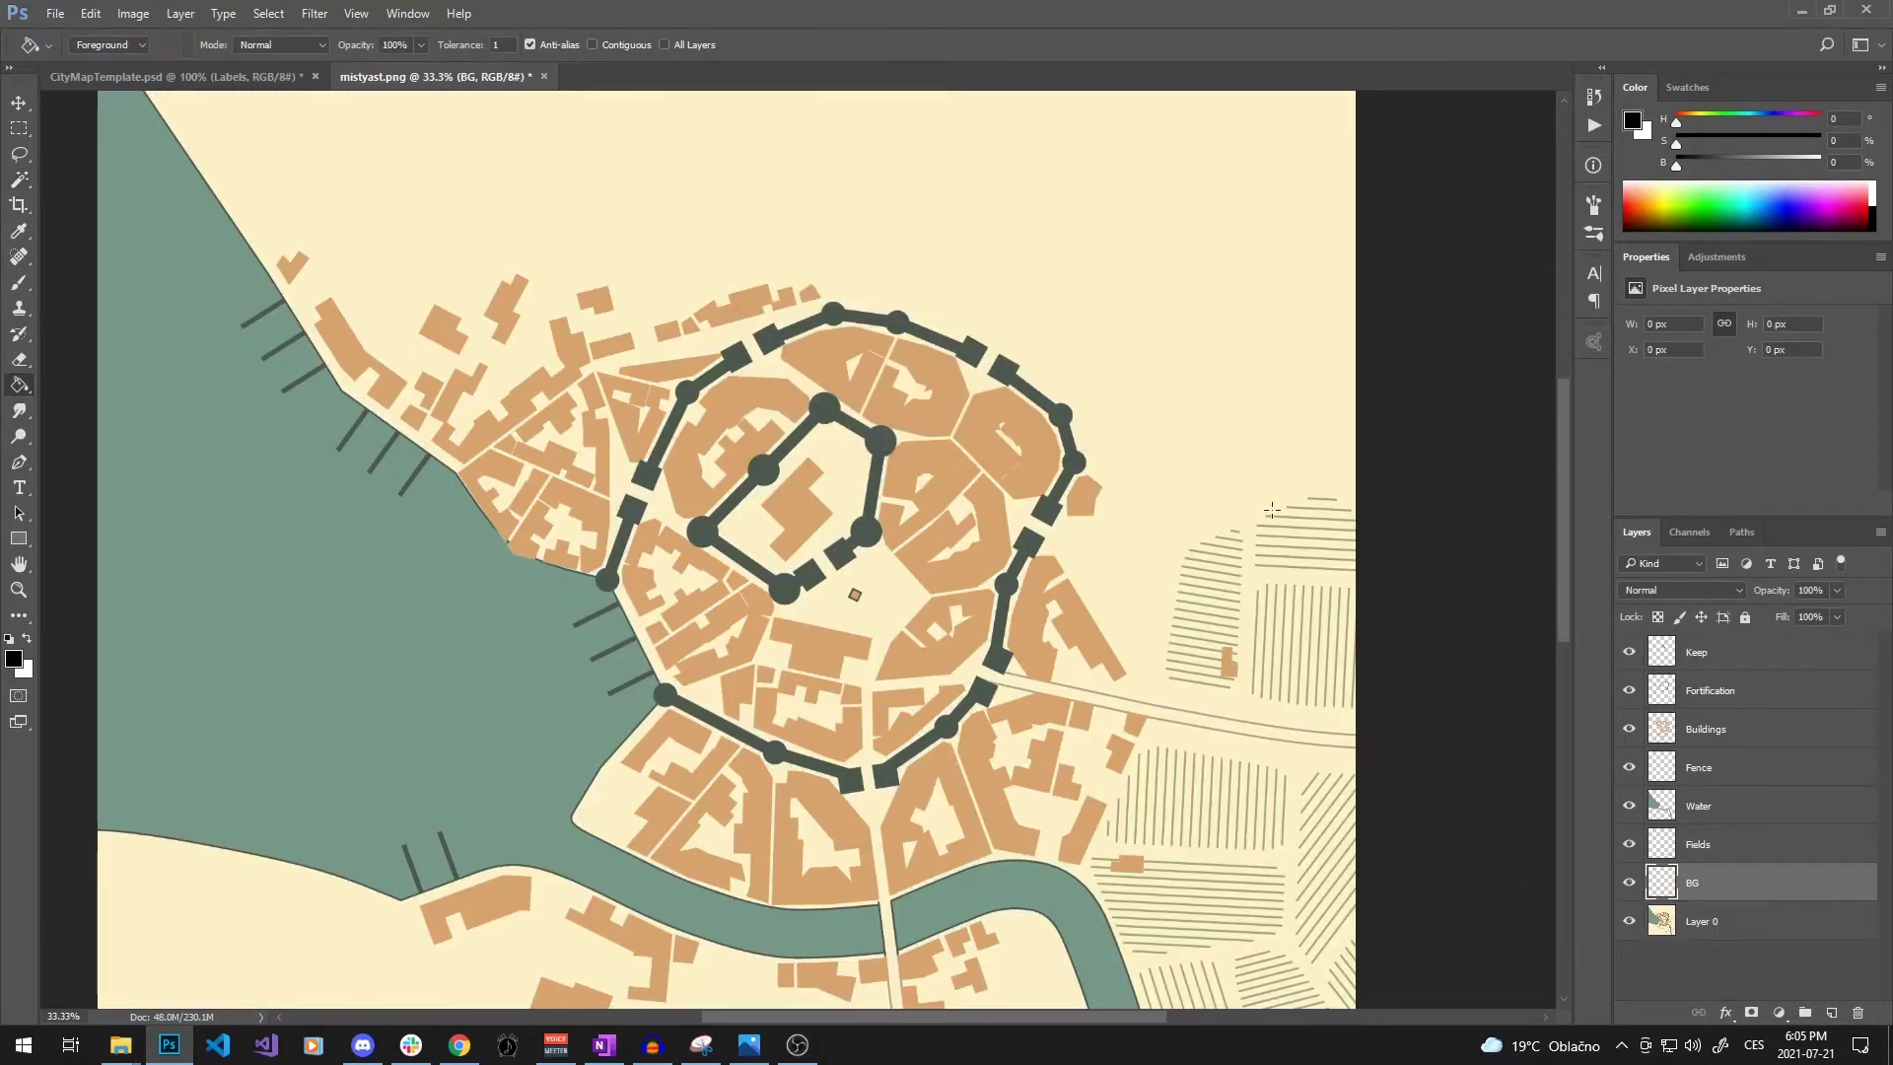
pyautogui.keyDown('alt'); pyautogui.click(1224, 472); pyautogui.keyUp('alt')
pyautogui.click(1223, 464)
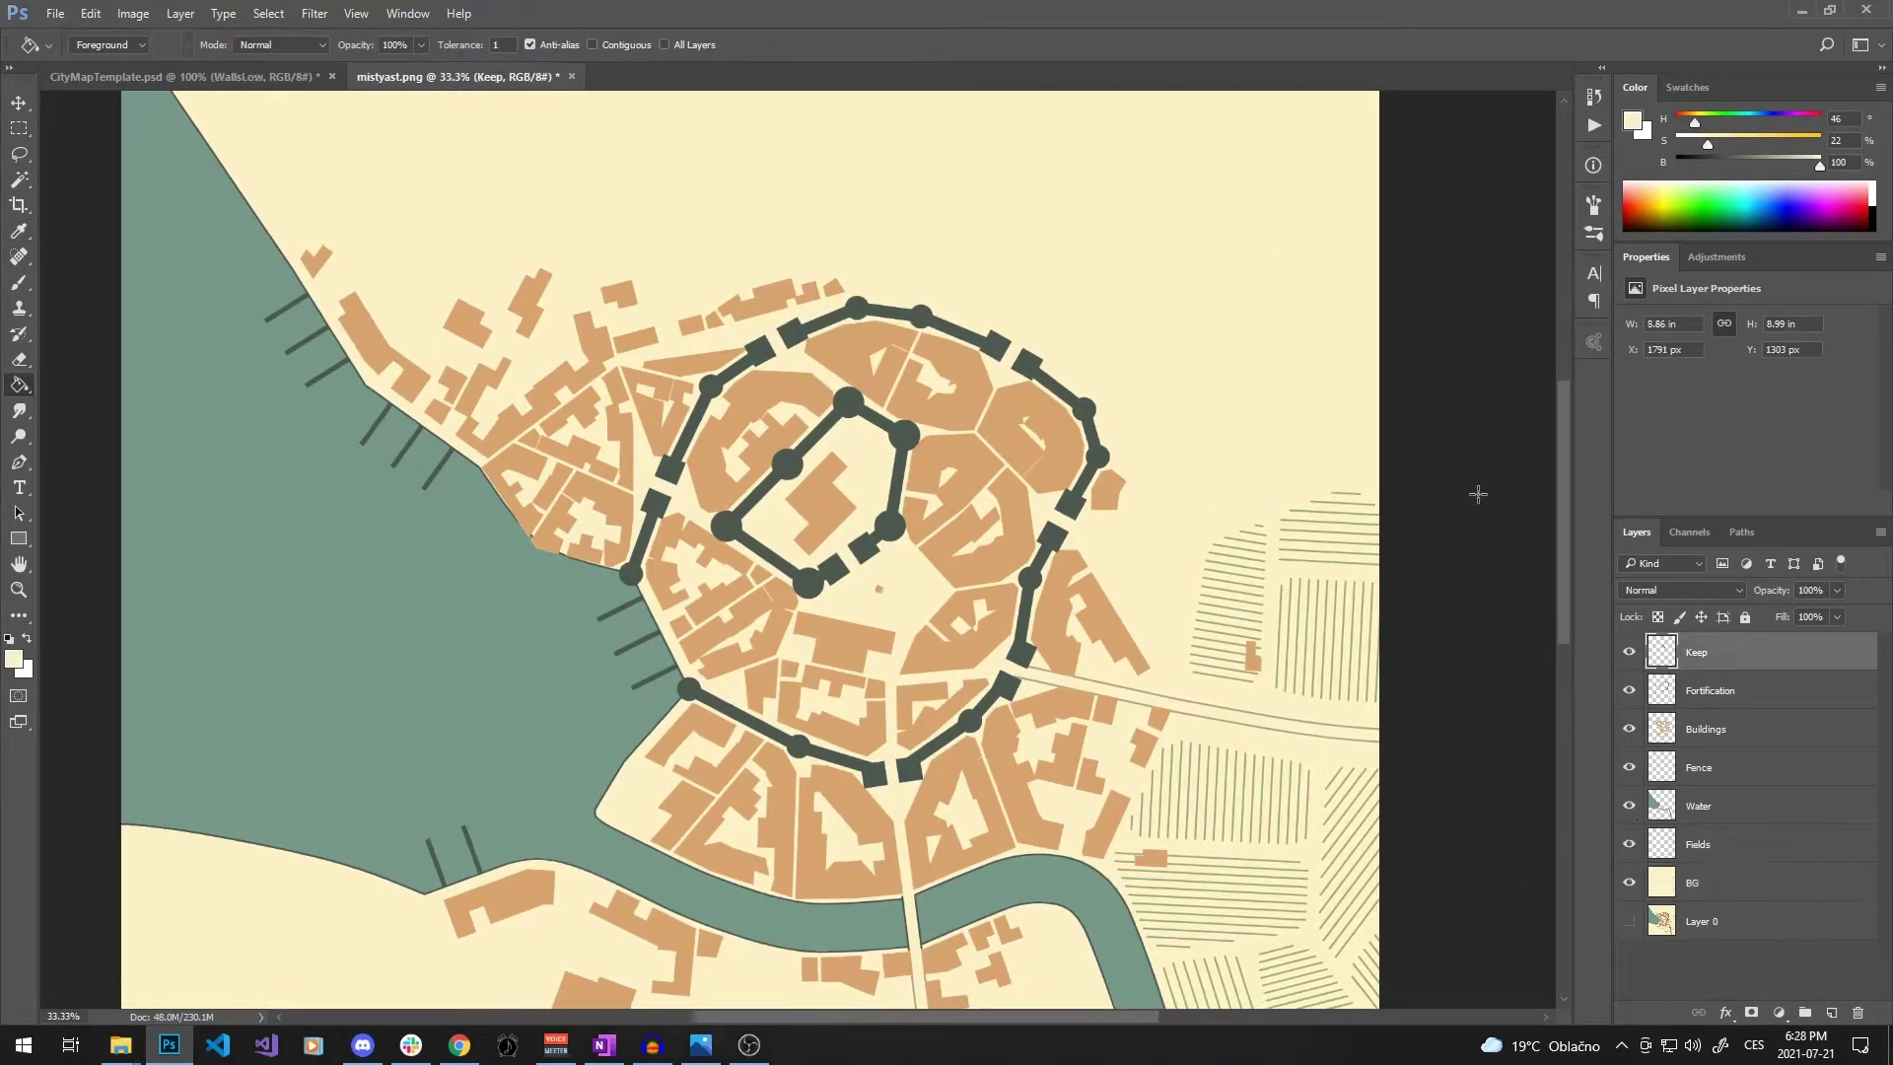
pyautogui.moveTo(1630, 883)
pyautogui.mouseDown()
pyautogui.moveTo(1629, 652)
pyautogui.moveTo(1630, 883)
pyautogui.mouseUp()
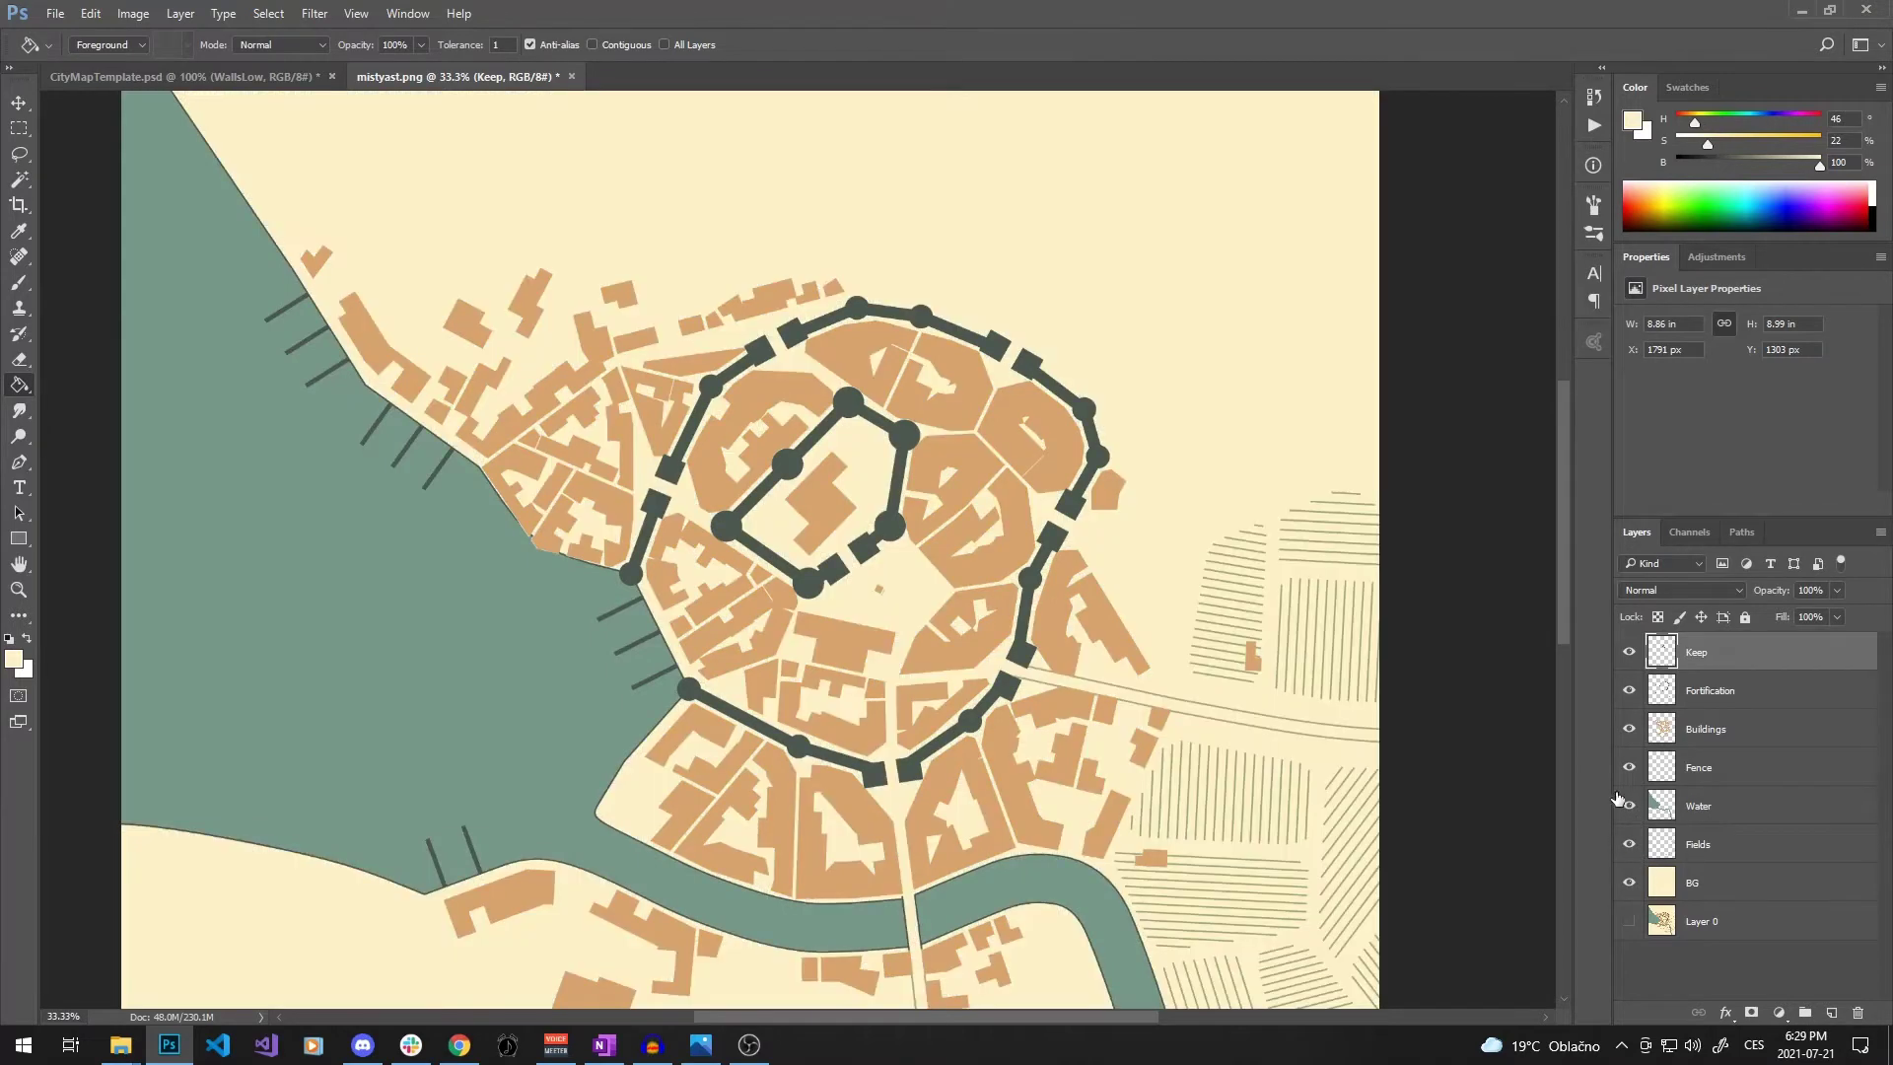
# Make the Fortification layer active and switch to the CityMapTemplate.psd document
pyautogui.click(1723, 693)
pyautogui.moveTo(1011, 592)
pyautogui.mouseDown()
pyautogui.moveTo(1048, 508)
pyautogui.moveTo(1033, 561)
pyautogui.mouseUp()
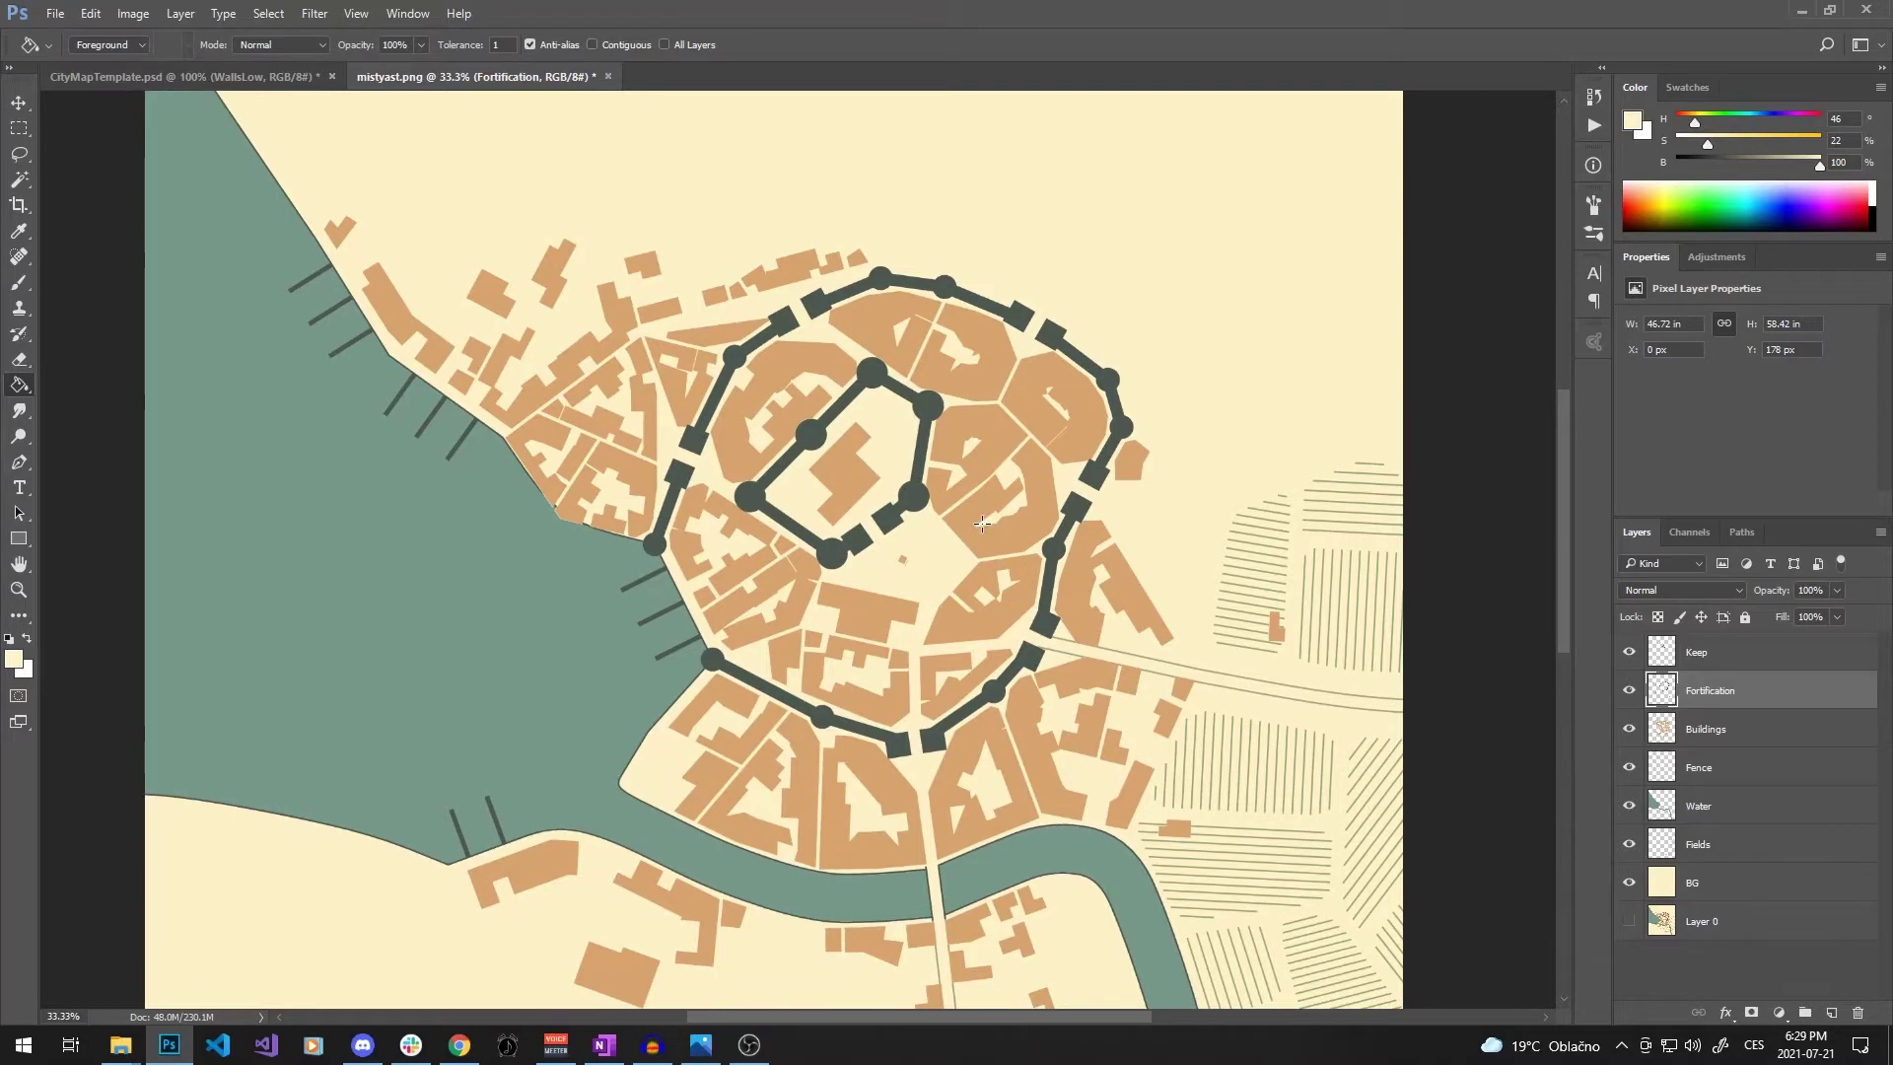
pyautogui.press('m')
pyautogui.moveTo(936, 509); pyautogui.dragTo(916, 538)
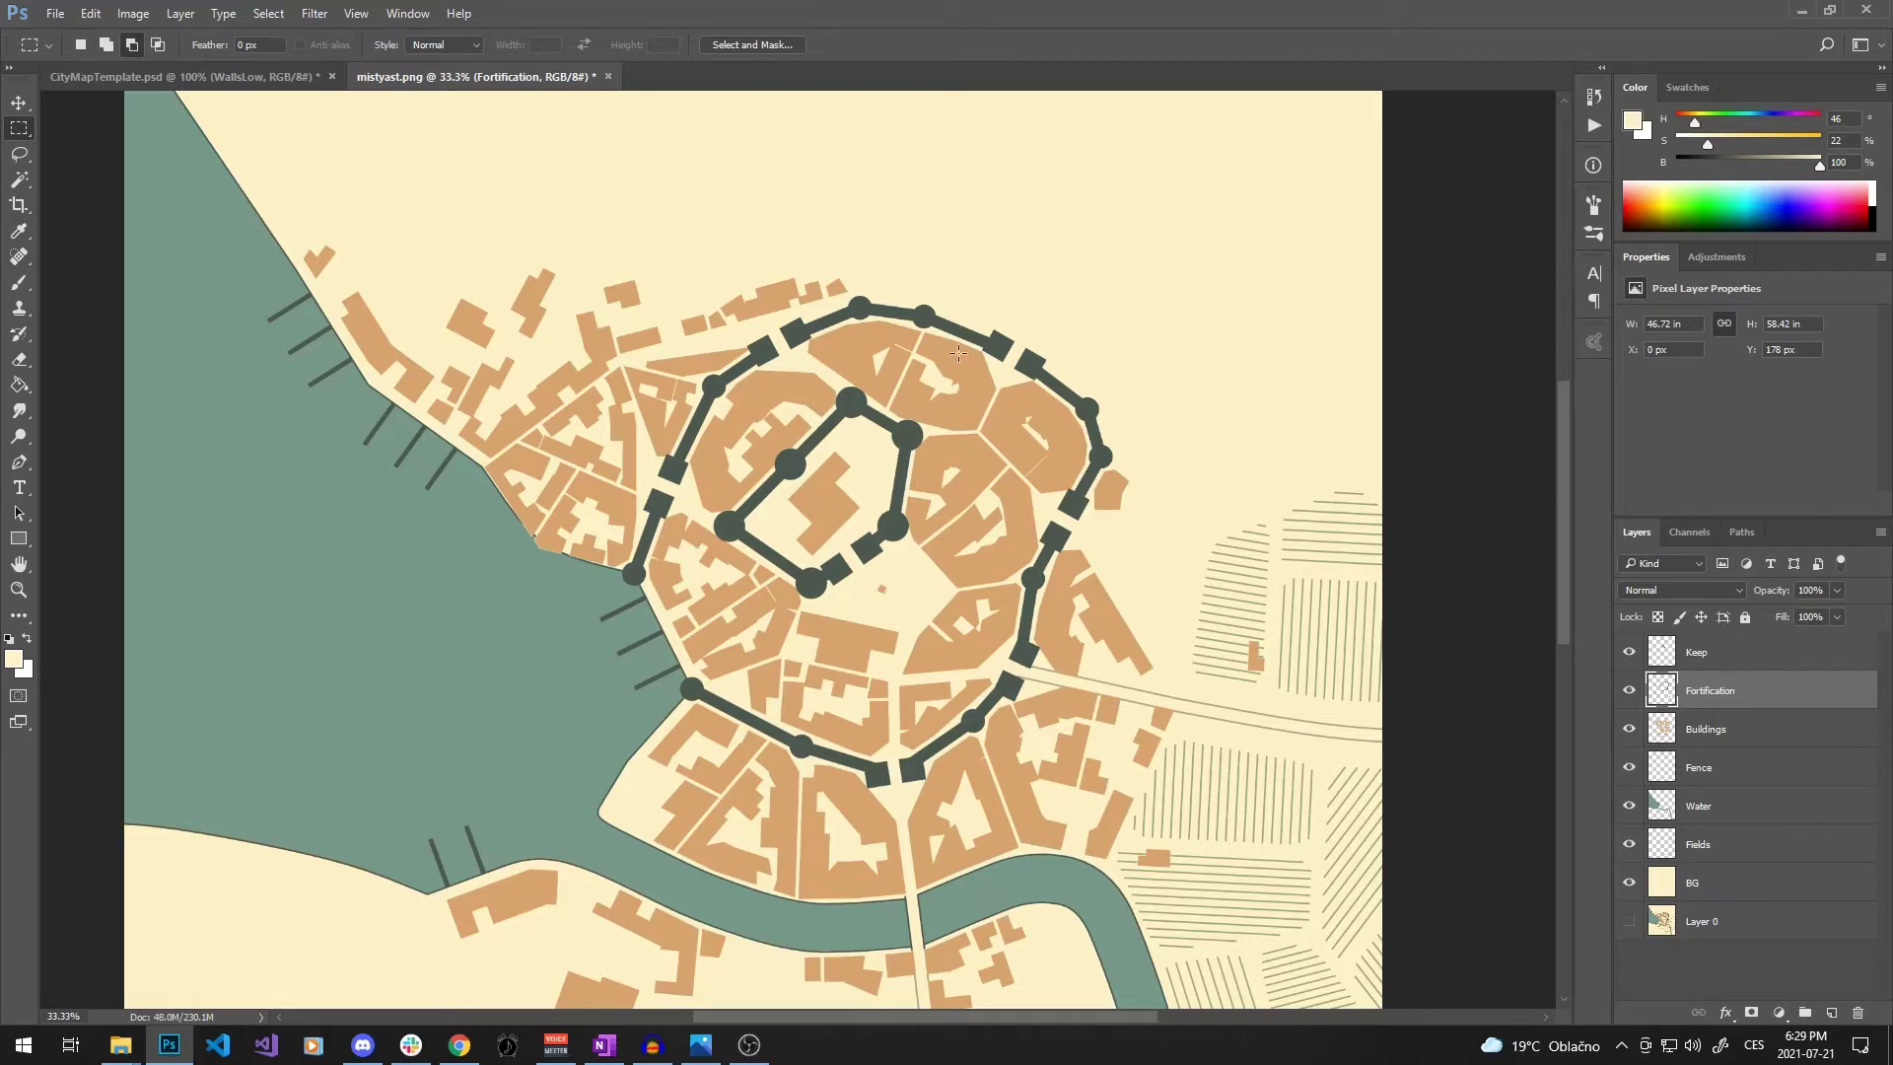
pyautogui.click(215, 79)
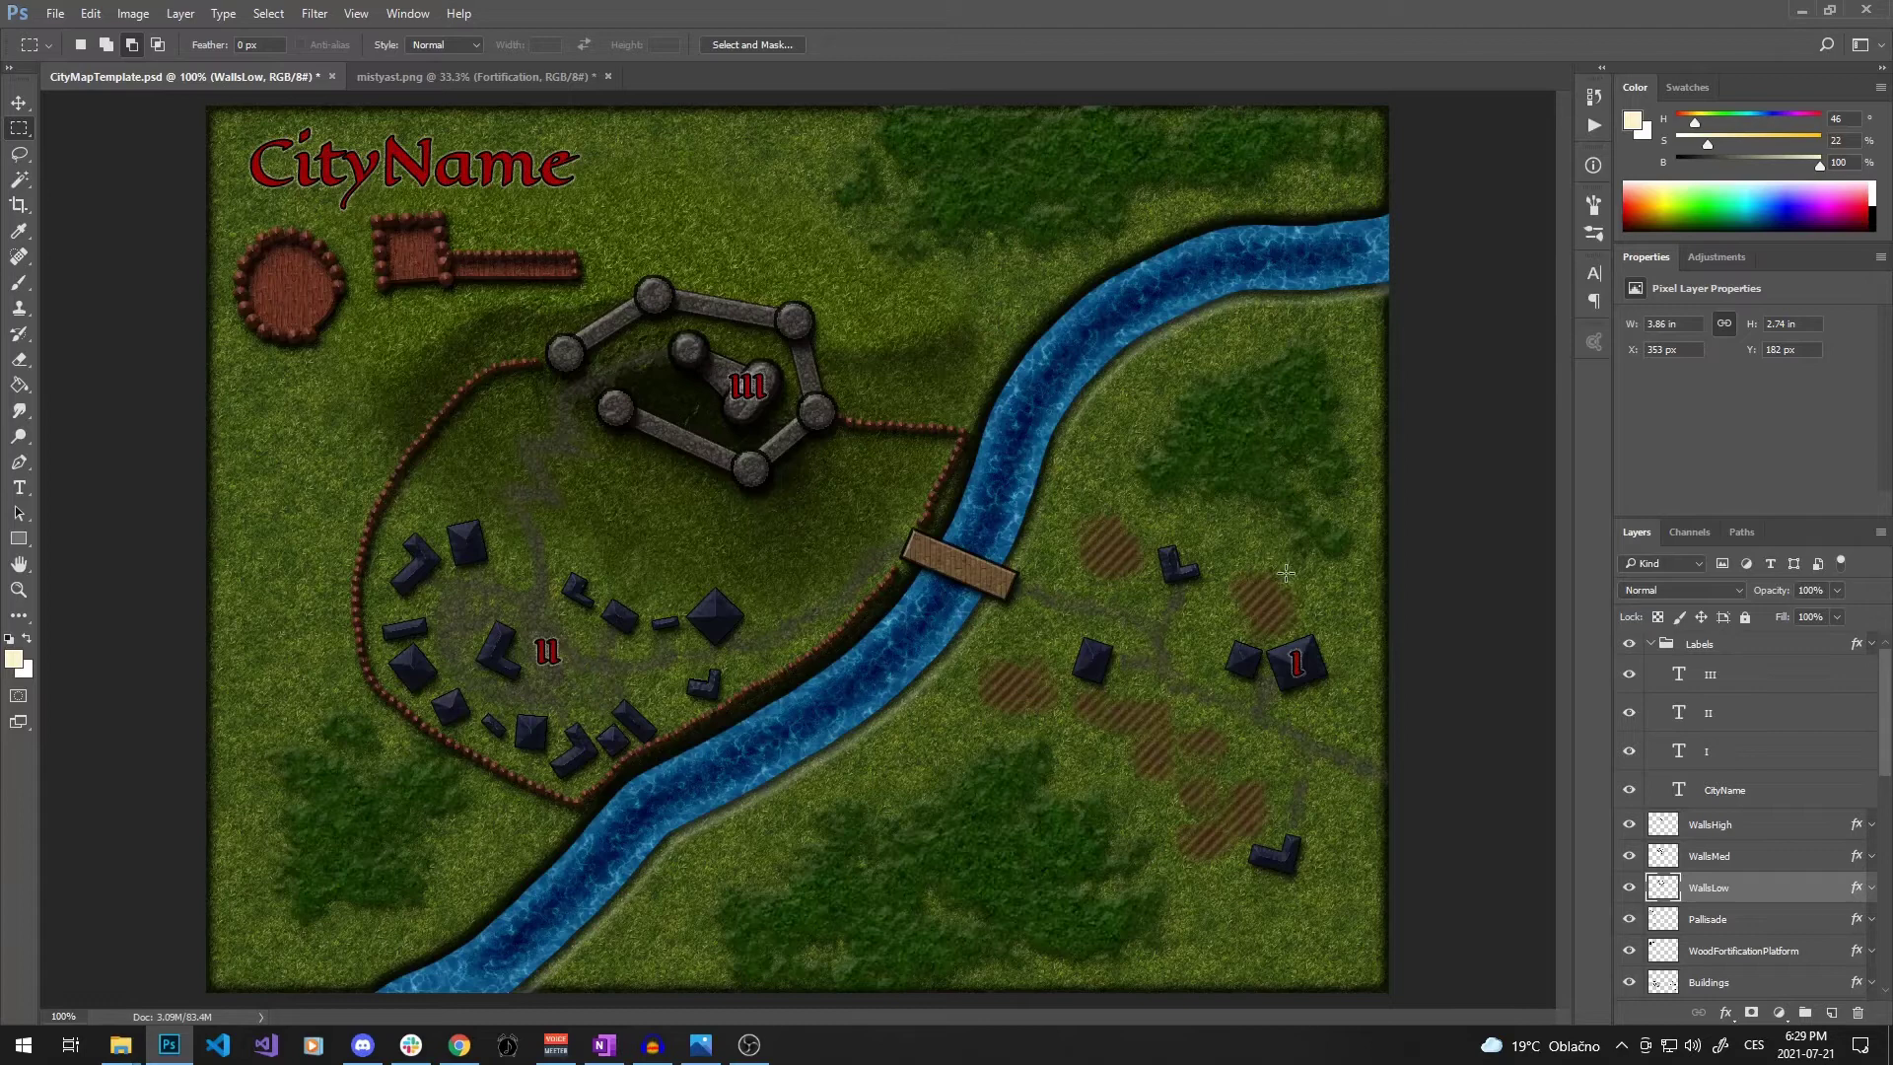
# Look through the template's terrain groups and check the Snow group by switching its visibility
pyautogui.scroll(-6, 1696, 816)
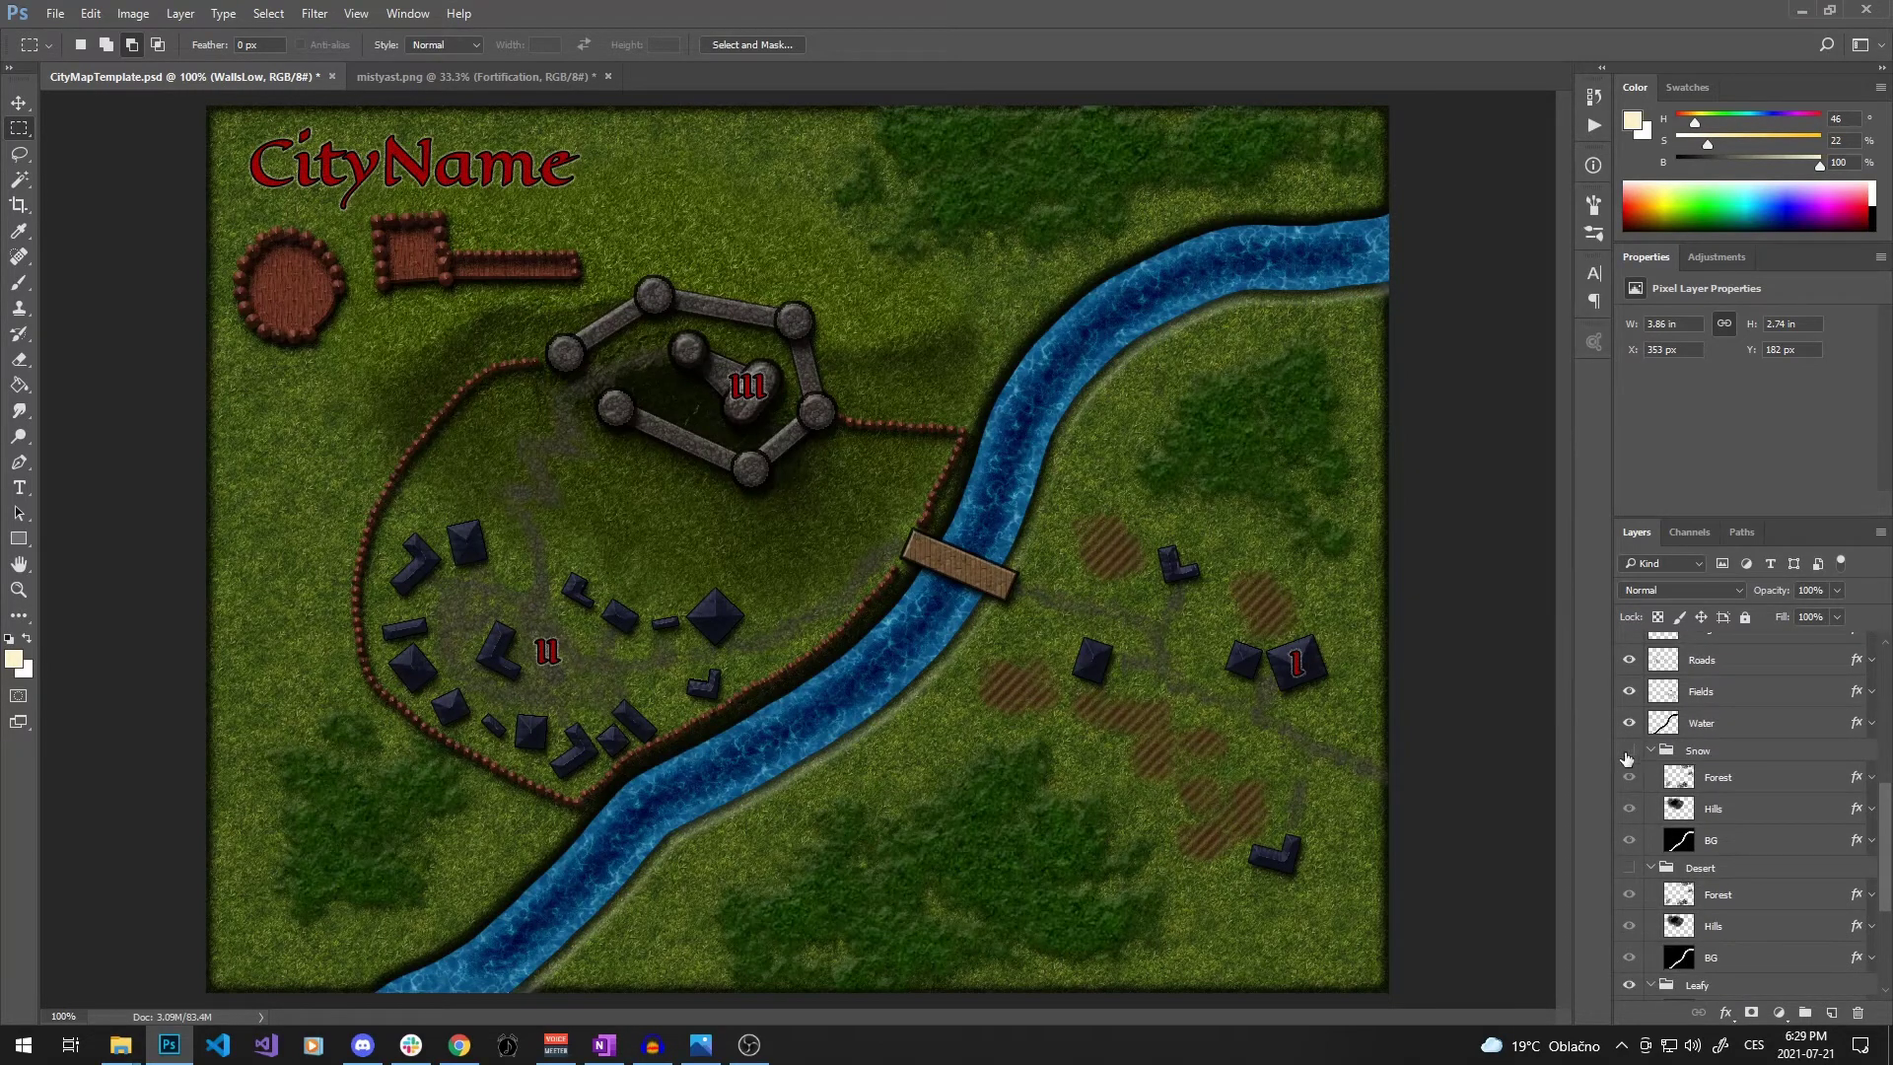
pyautogui.click(1629, 751)
pyautogui.click(1629, 751)
pyautogui.scroll(-4, 1756, 848)
pyautogui.scroll(10, 1779, 895)
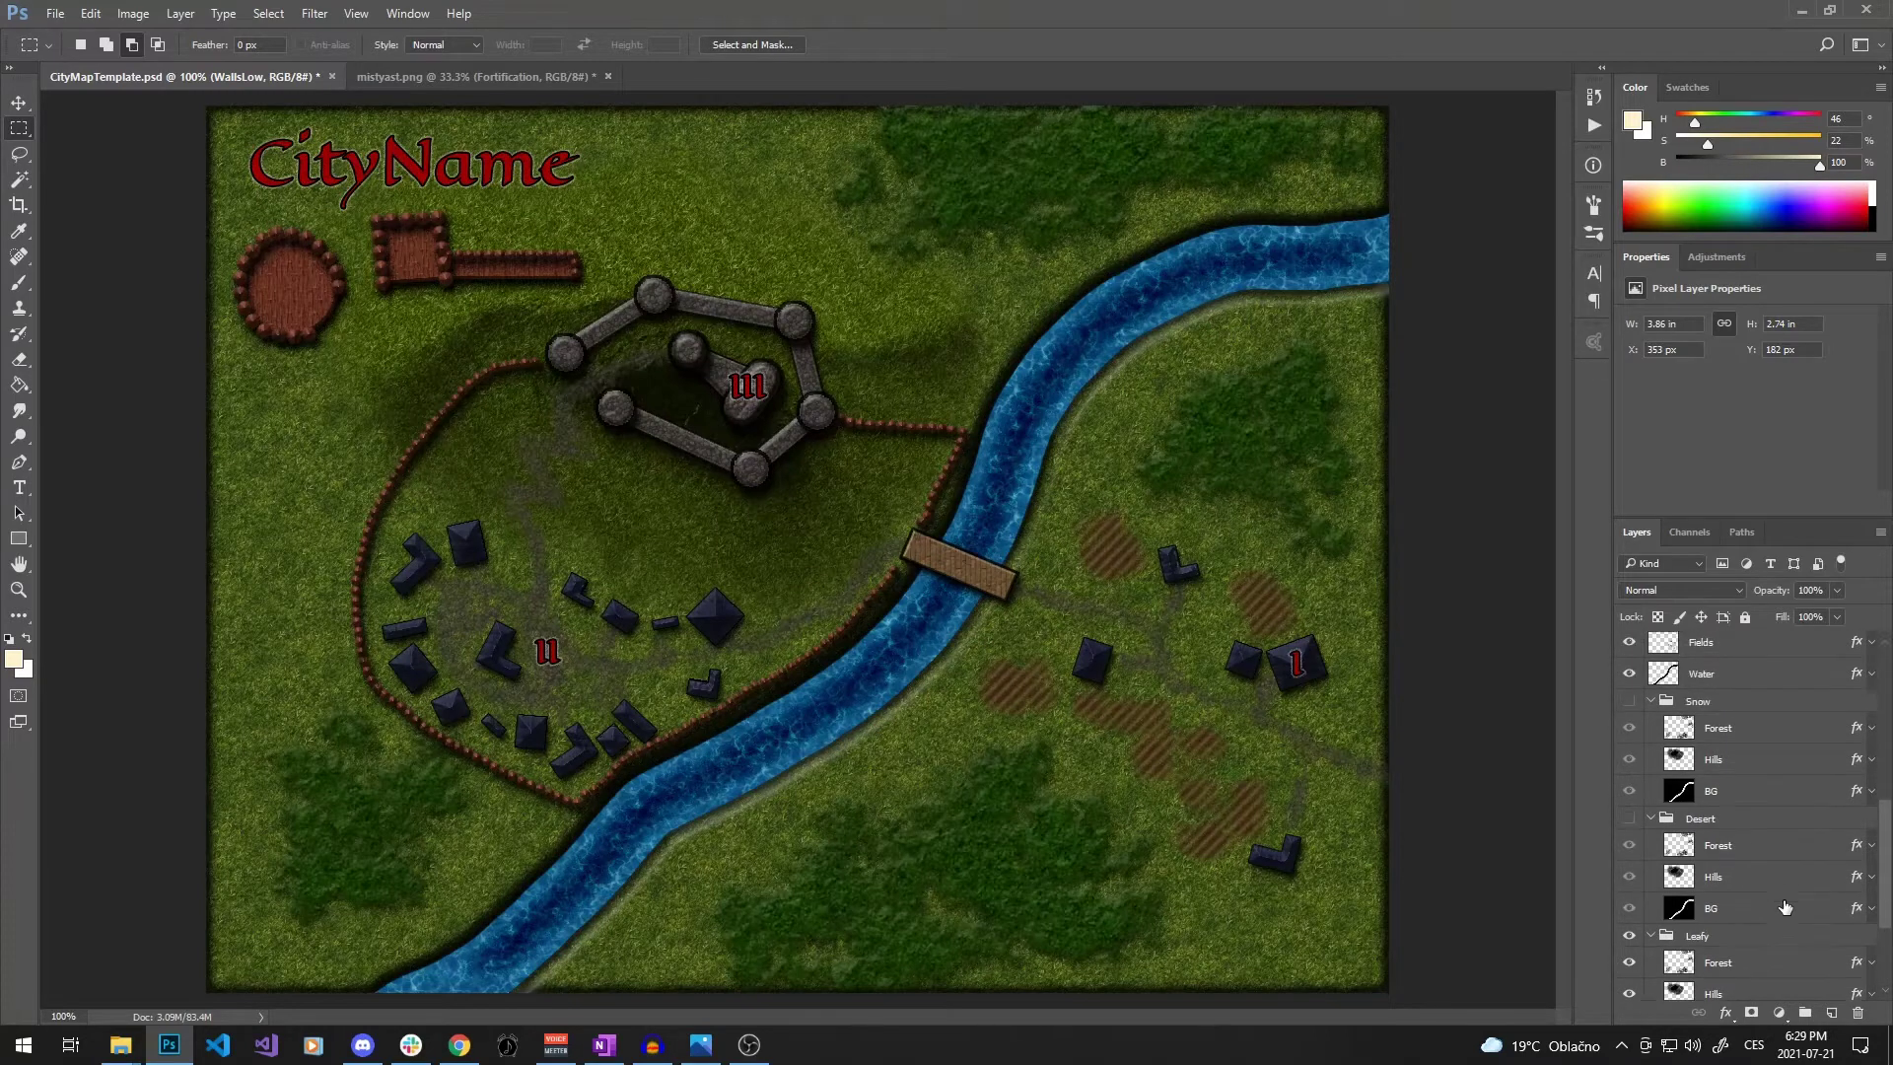
# Collapse the Labels group and copy the layer style of the WallsHigh layer
pyautogui.click(1728, 836)
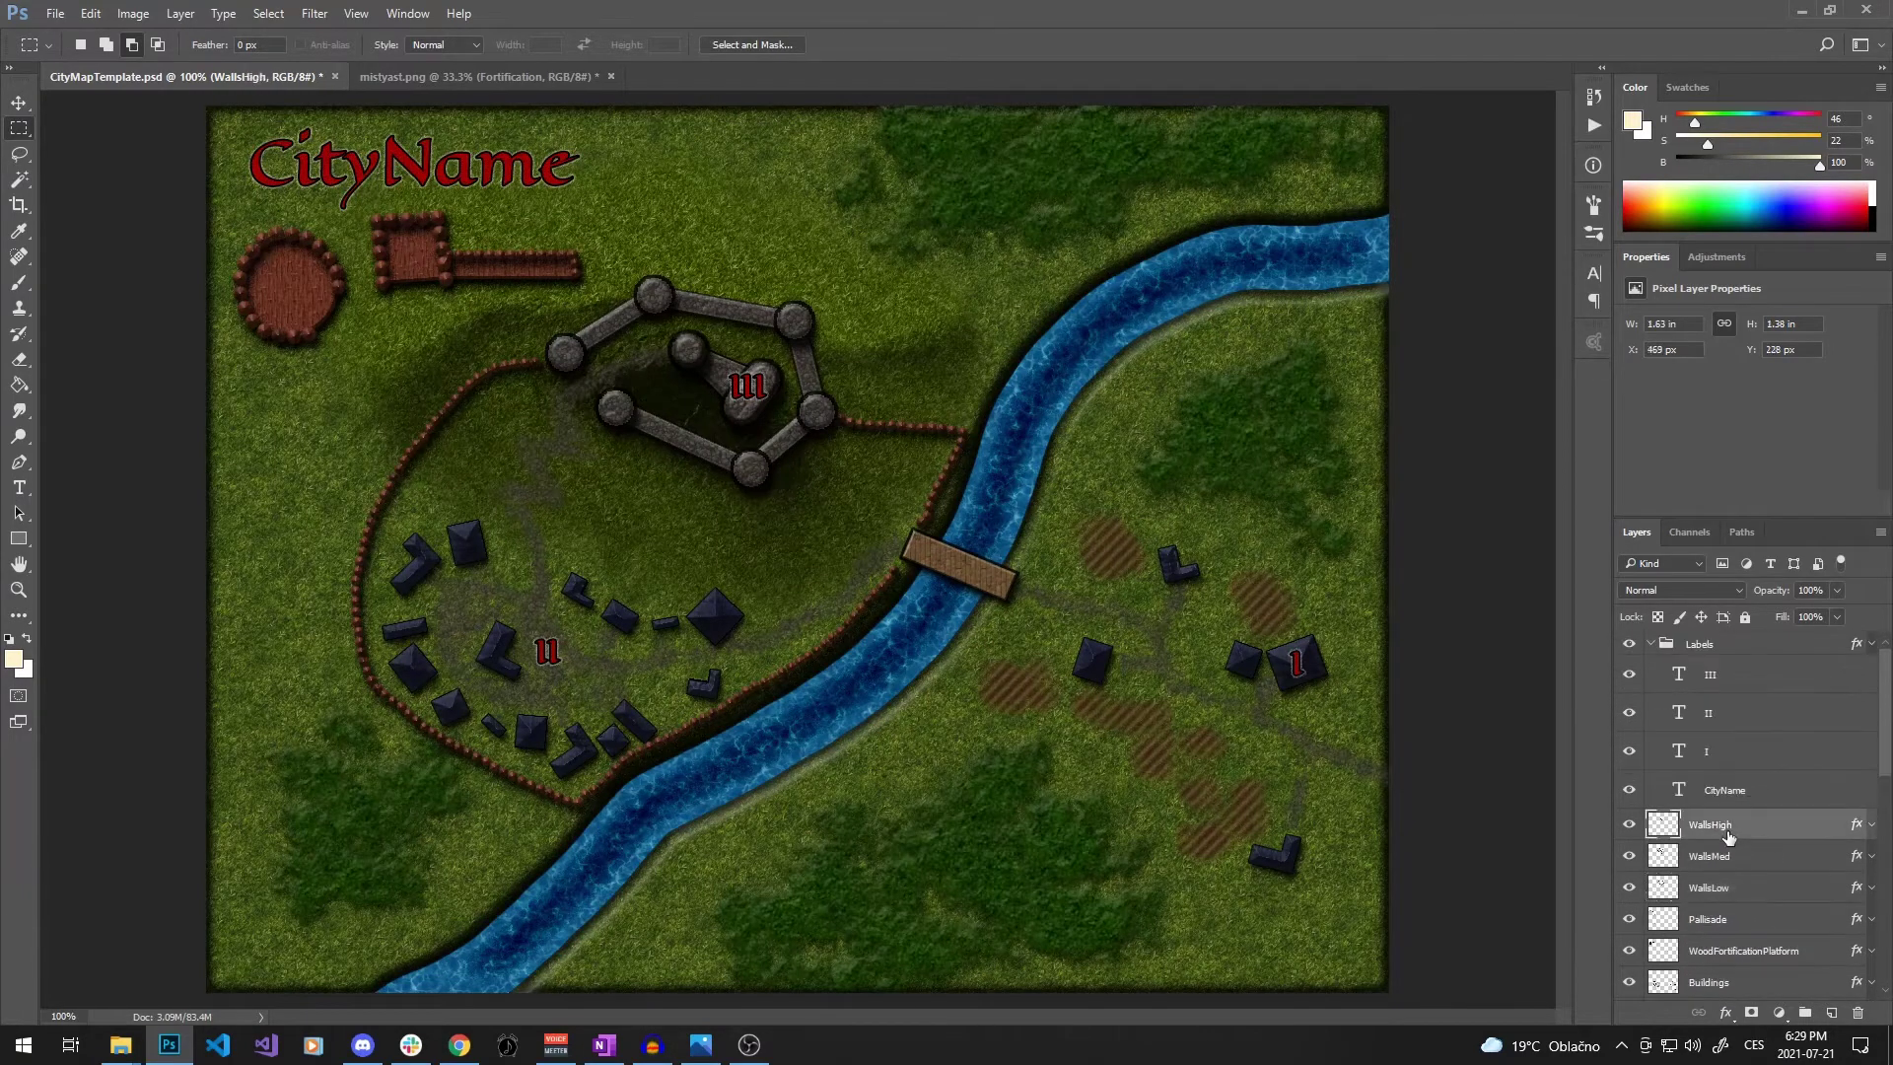
pyautogui.click(1651, 643)
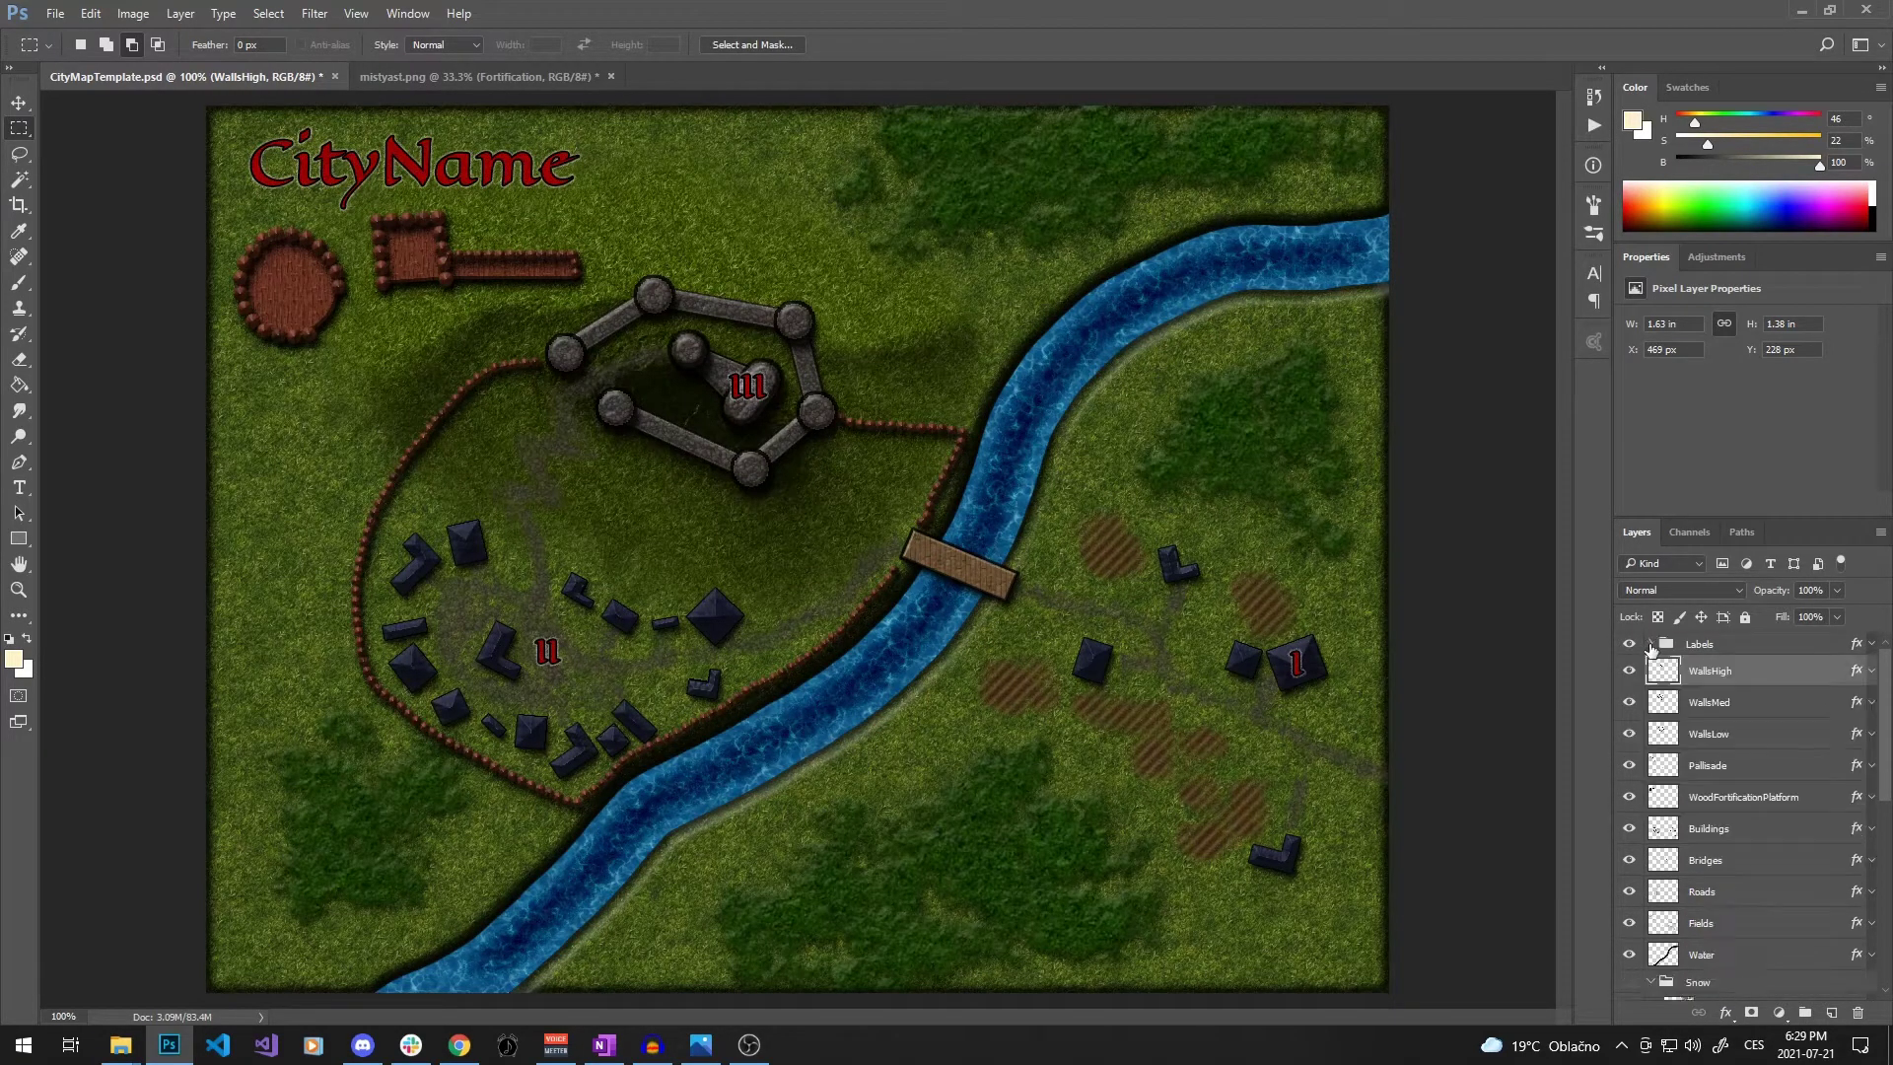
pyautogui.click(1716, 696)
pyautogui.click(1710, 674)
pyautogui.rightClick(1709, 674)
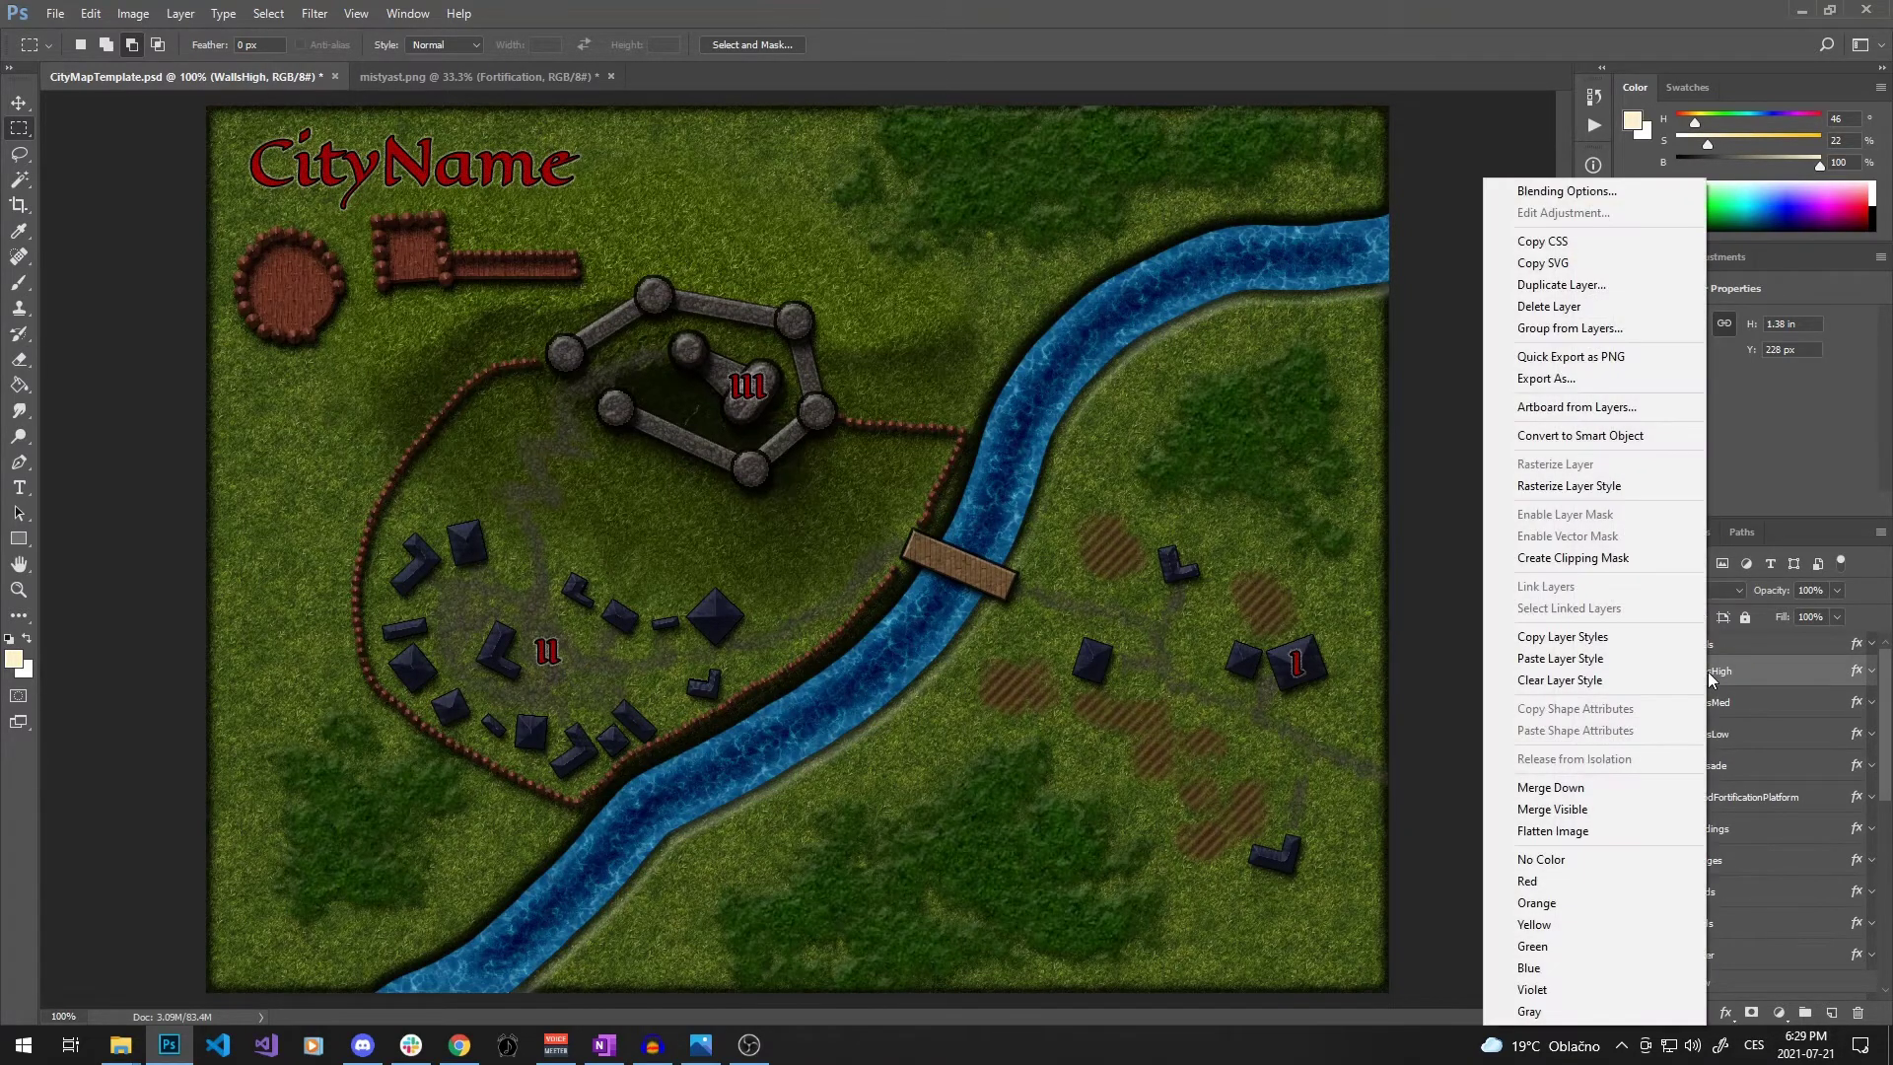
pyautogui.click(1578, 637)
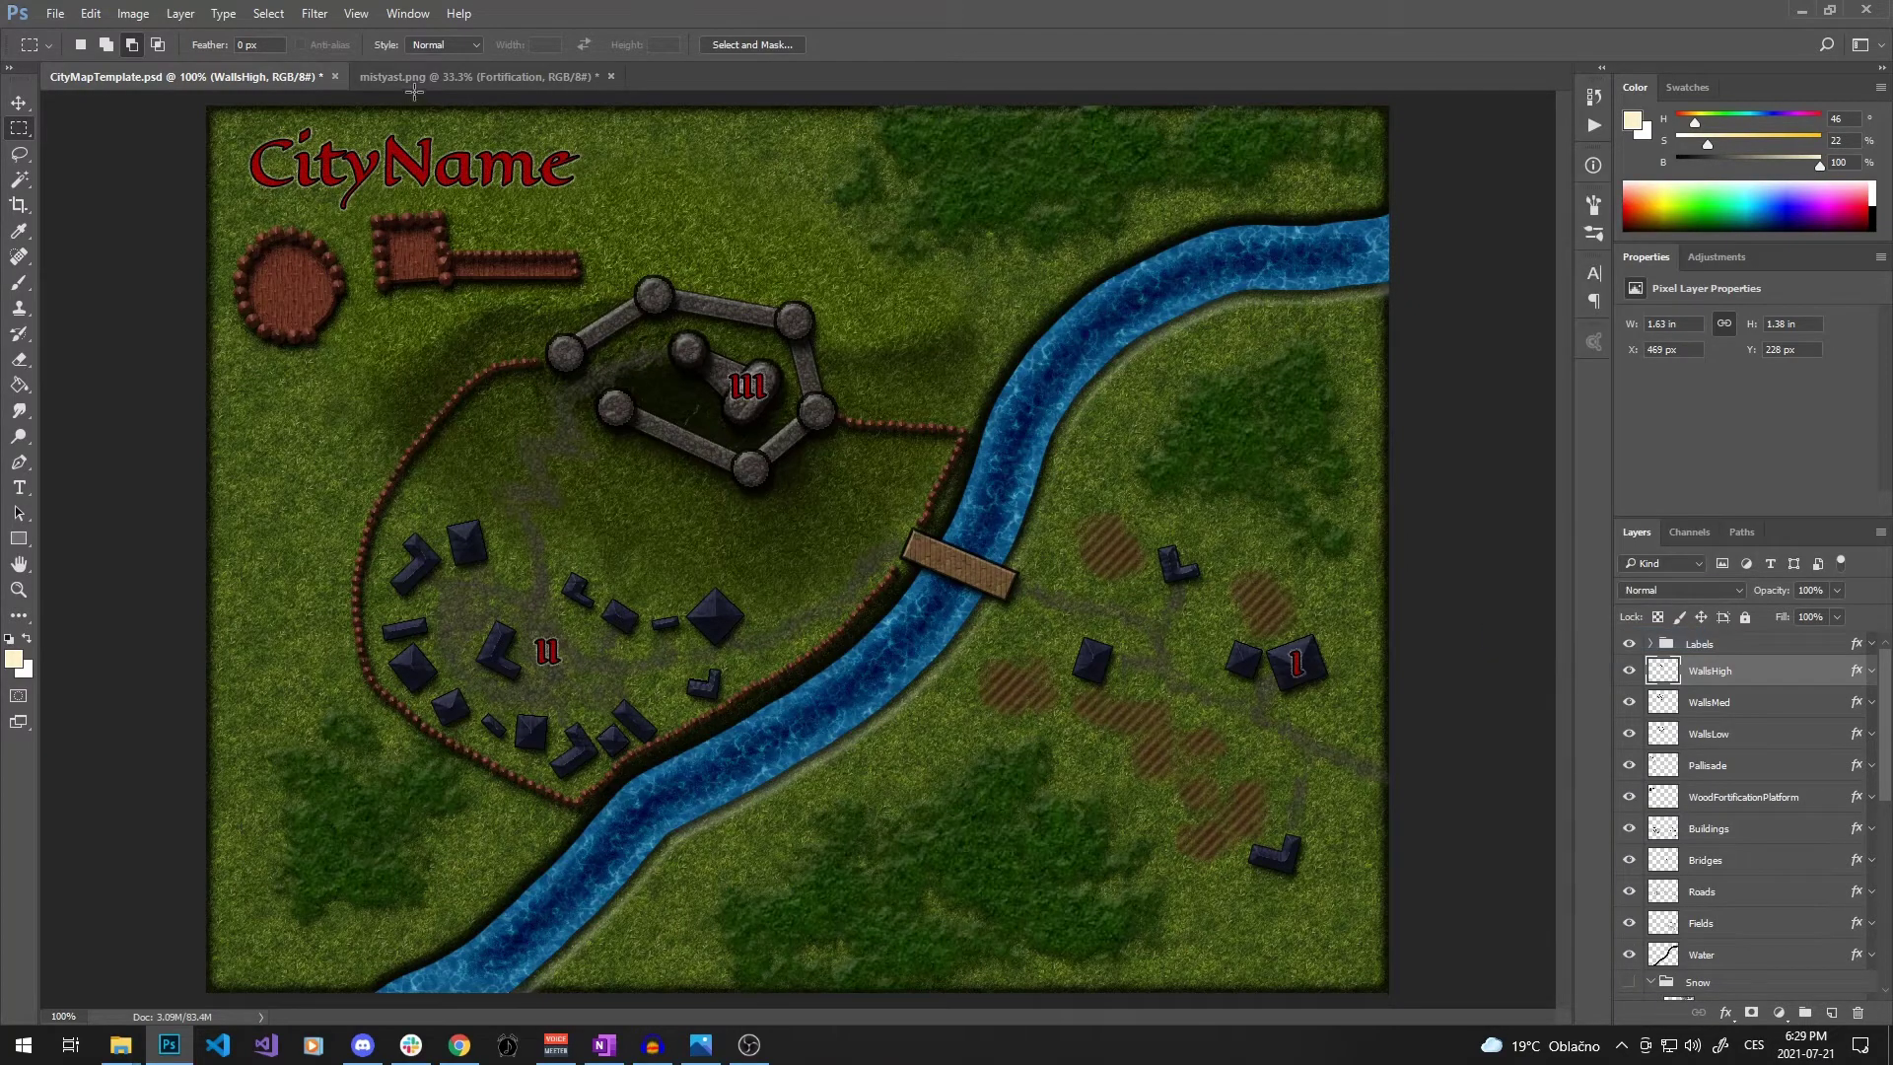
# Paste the copied layer style onto the Keep layer in the mistyast.png document
pyautogui.click(415, 83)
pyautogui.click(1704, 669)
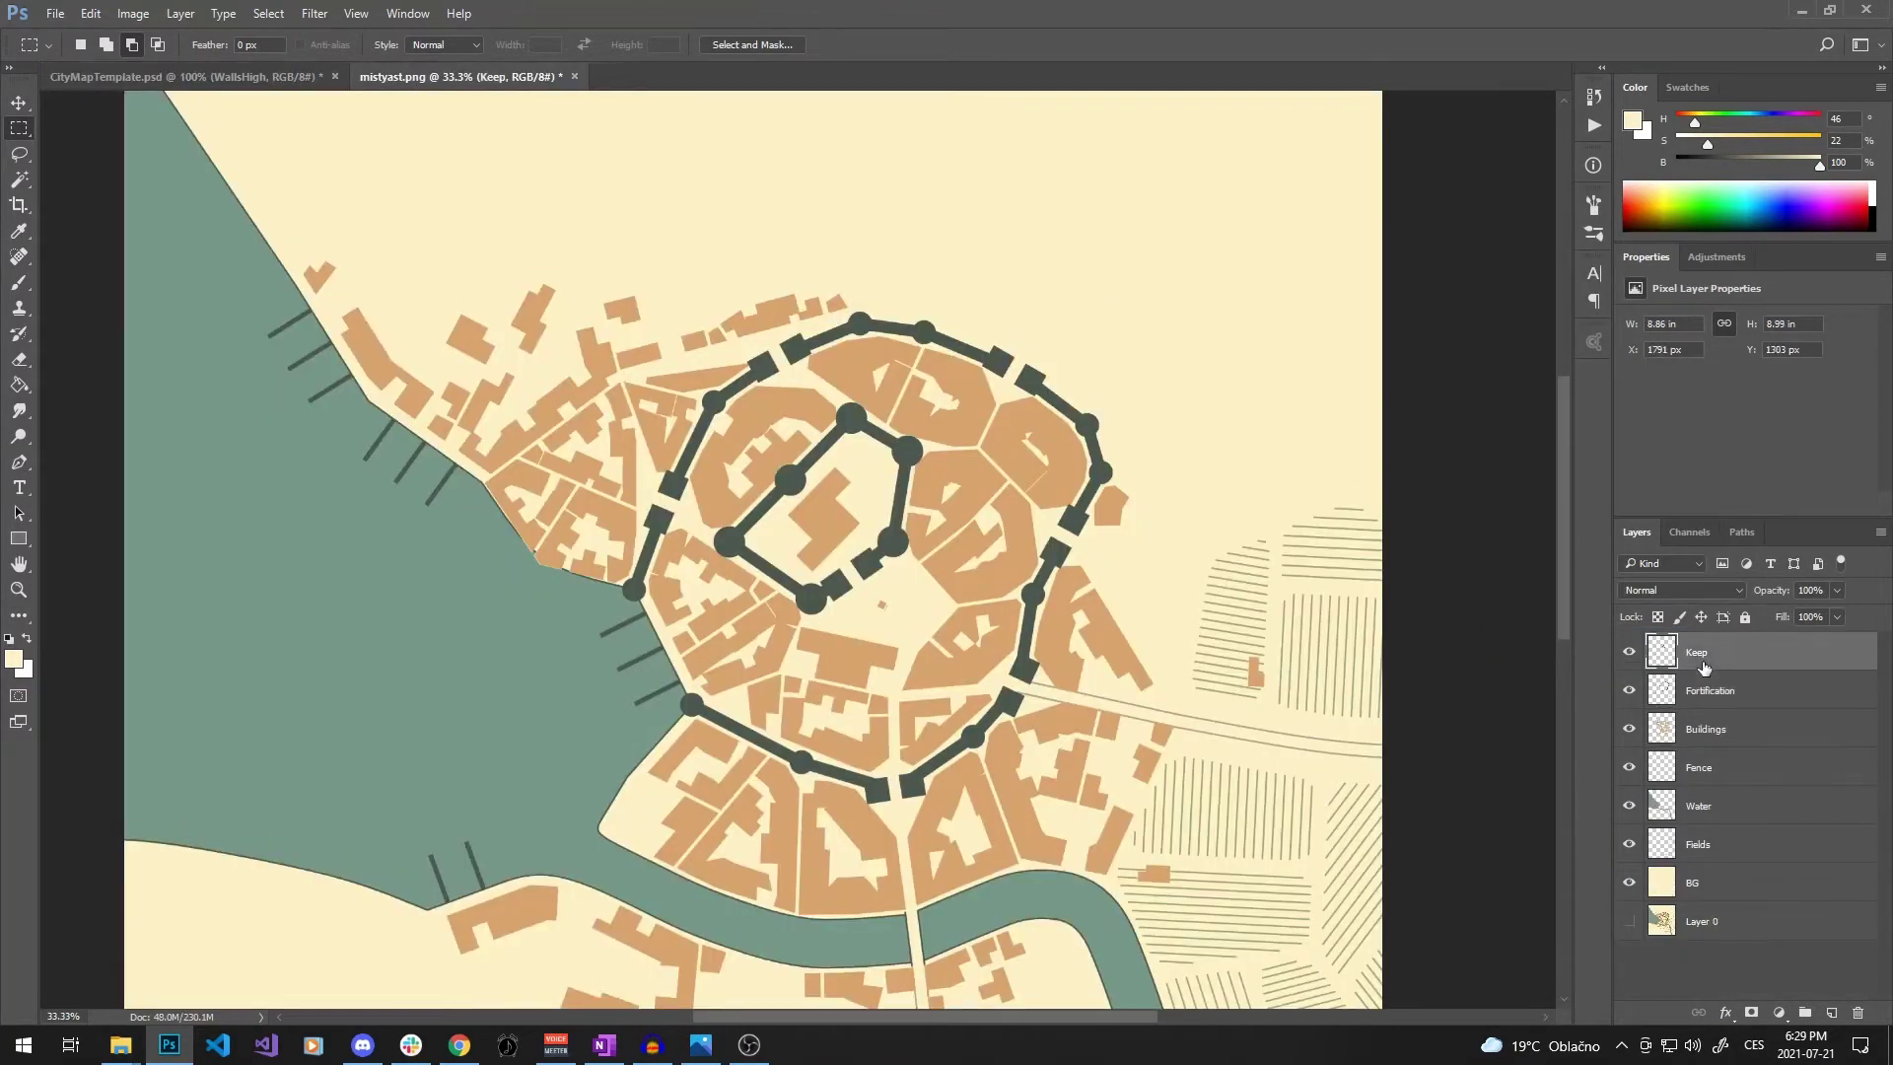
pyautogui.rightClick(1702, 660)
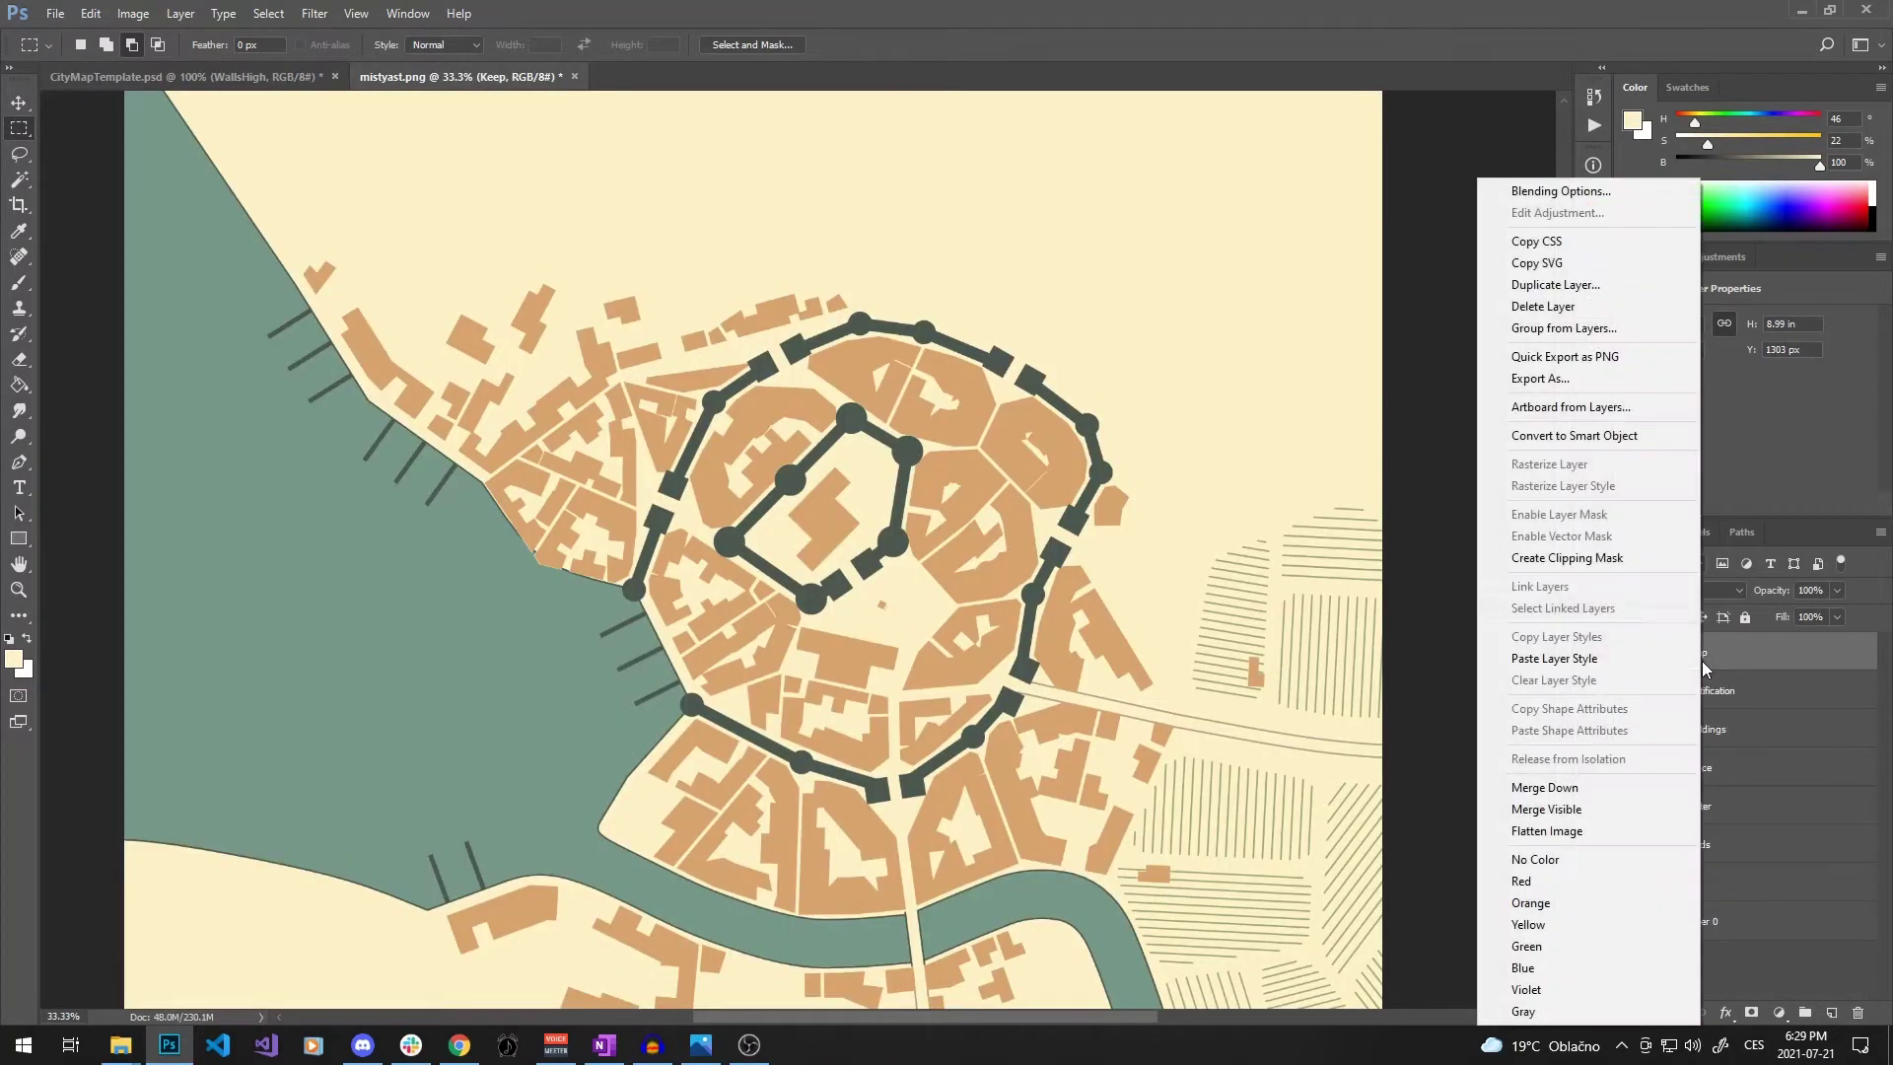
pyautogui.click(1596, 661)
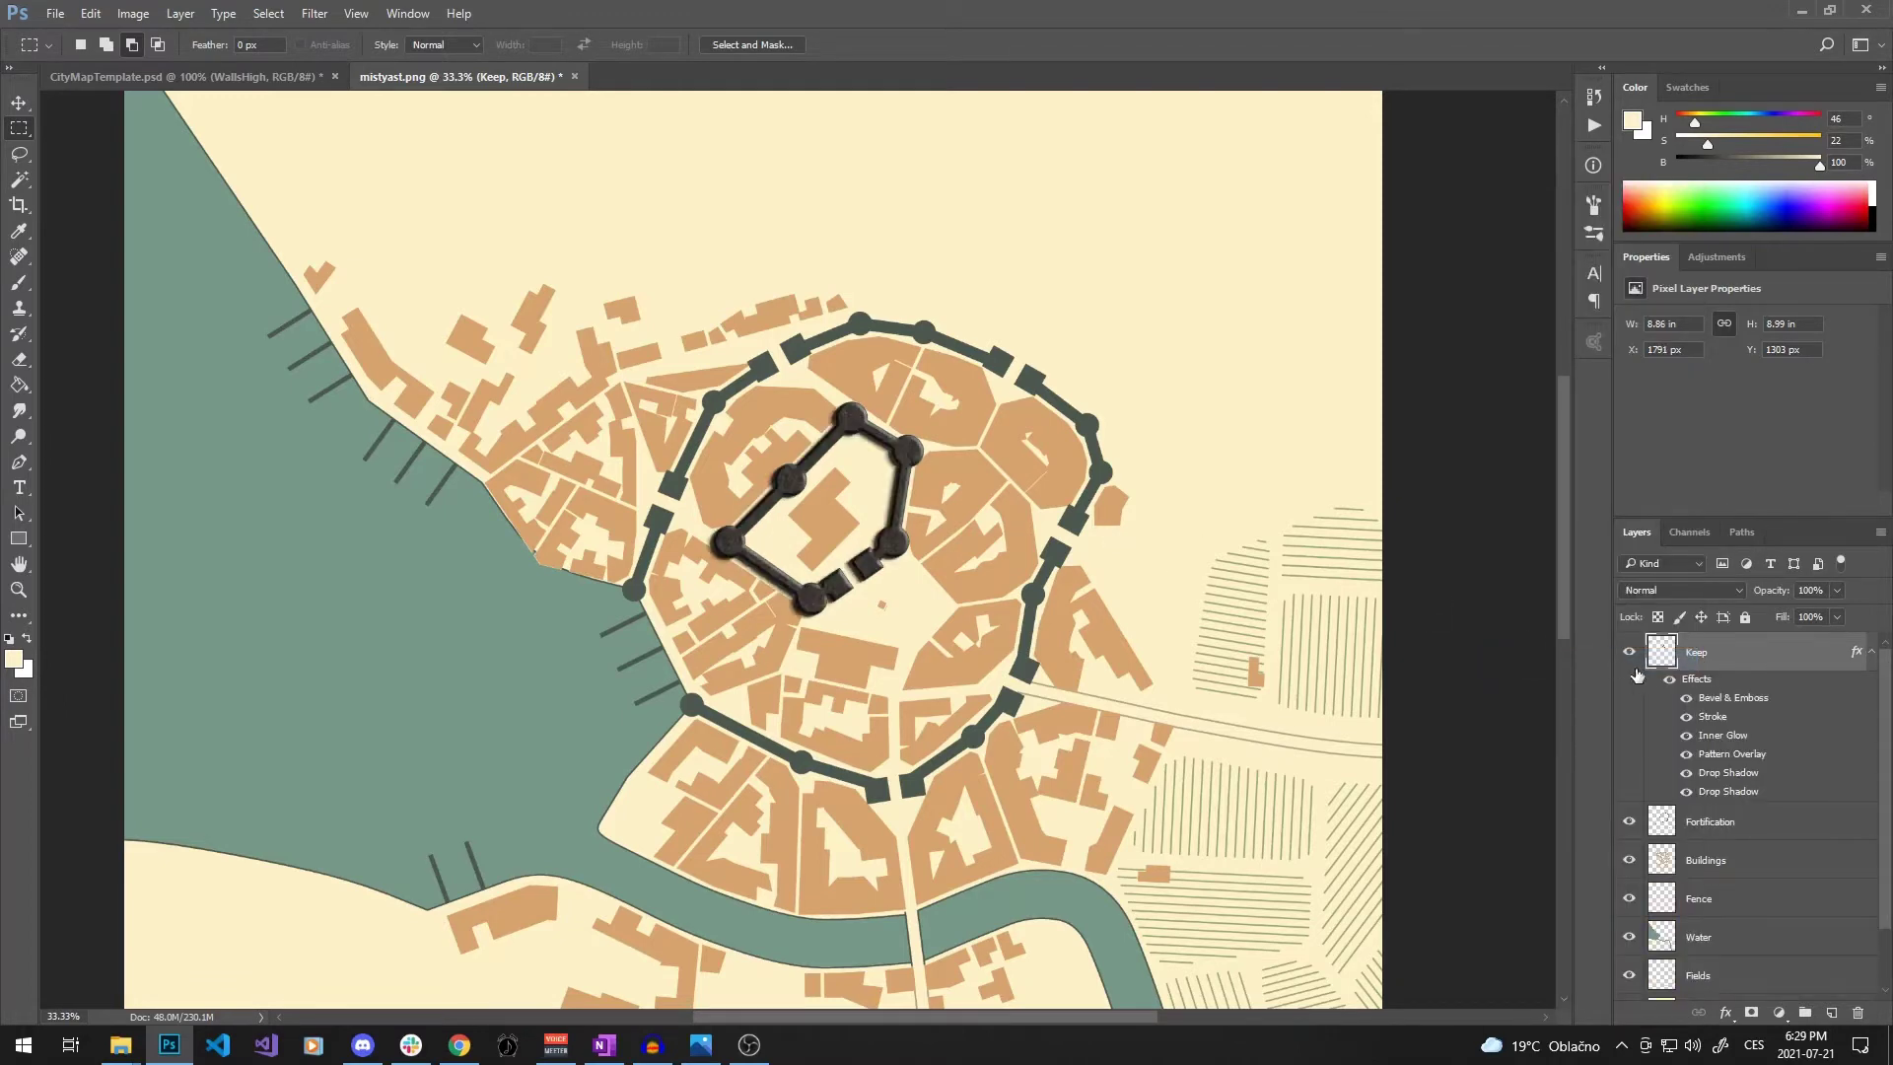
# Open the Keep layer's style settings and review its Bevel & Emboss, Texture and Stroke options beside the keep on the map
pyautogui.doubleClick(1662, 654)
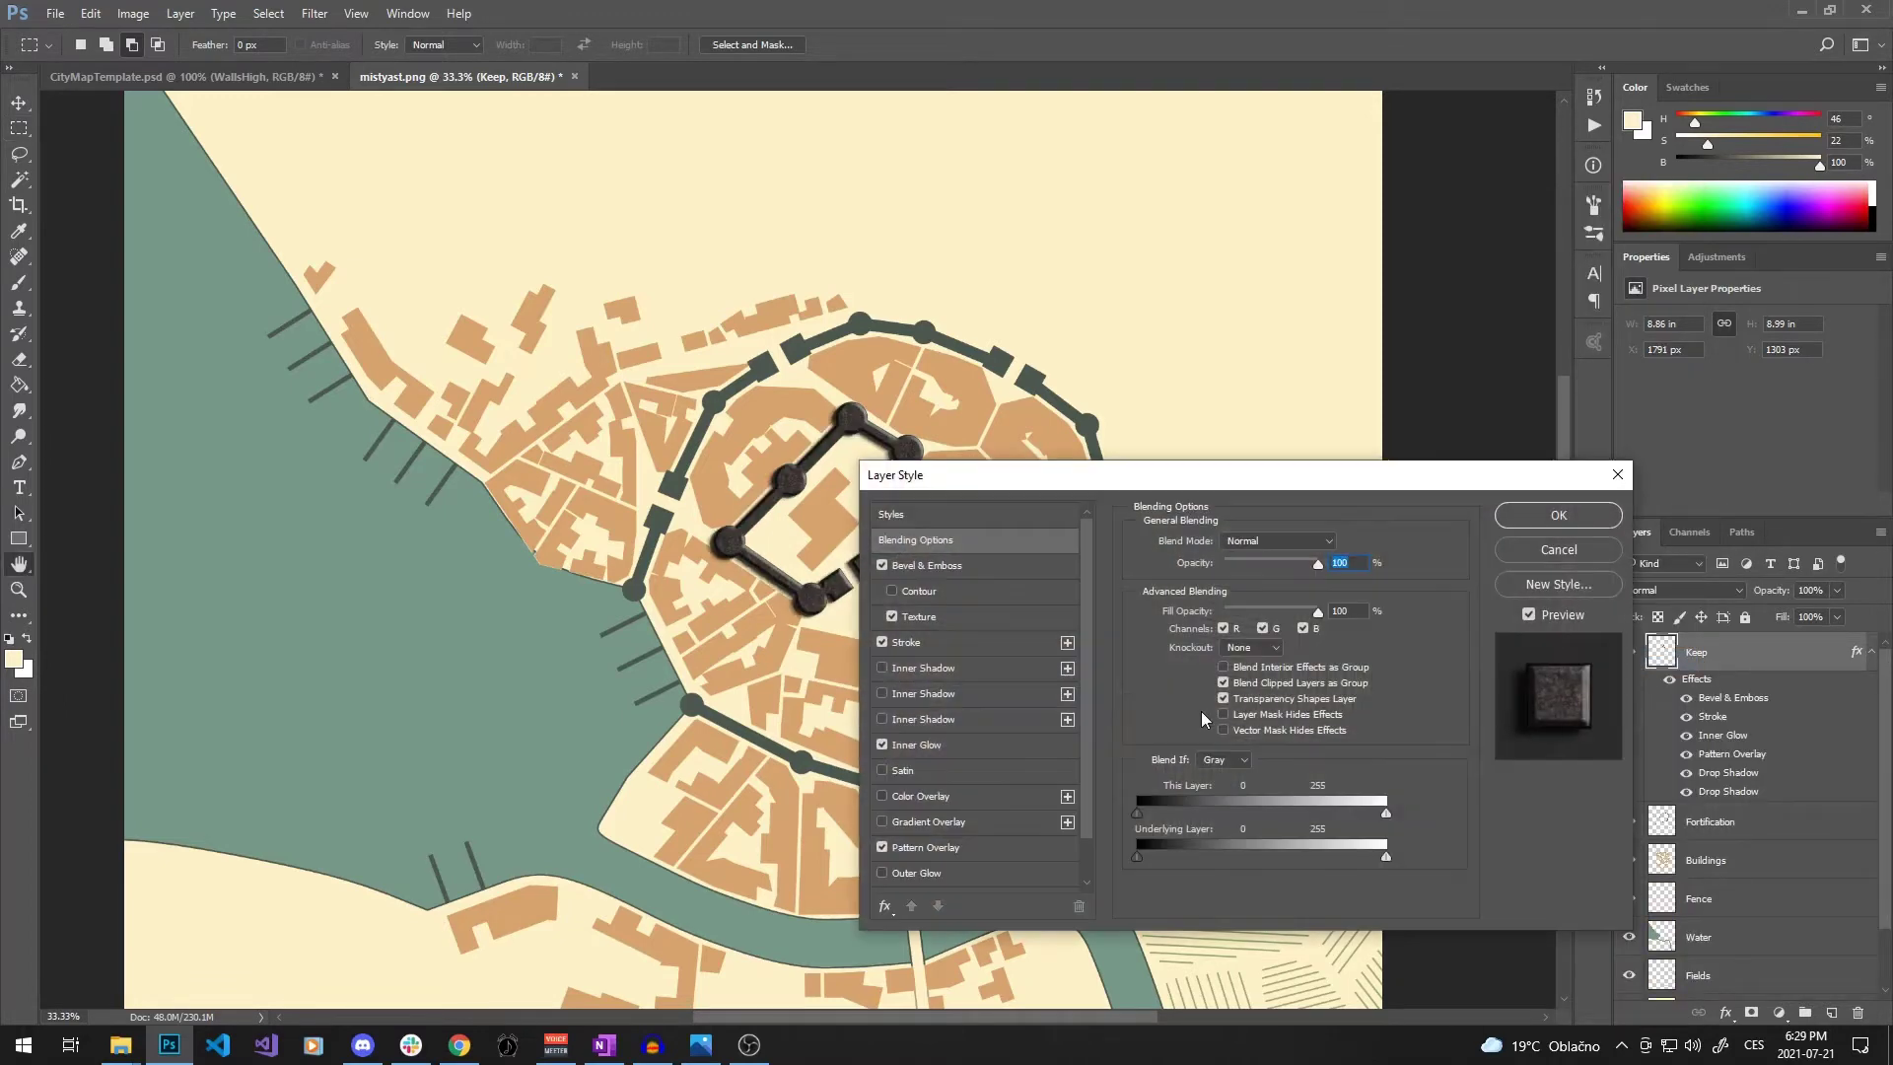
pyautogui.moveTo(1004, 489); pyautogui.dragTo(921, 391)
pyautogui.scroll(-2, 878, 578)
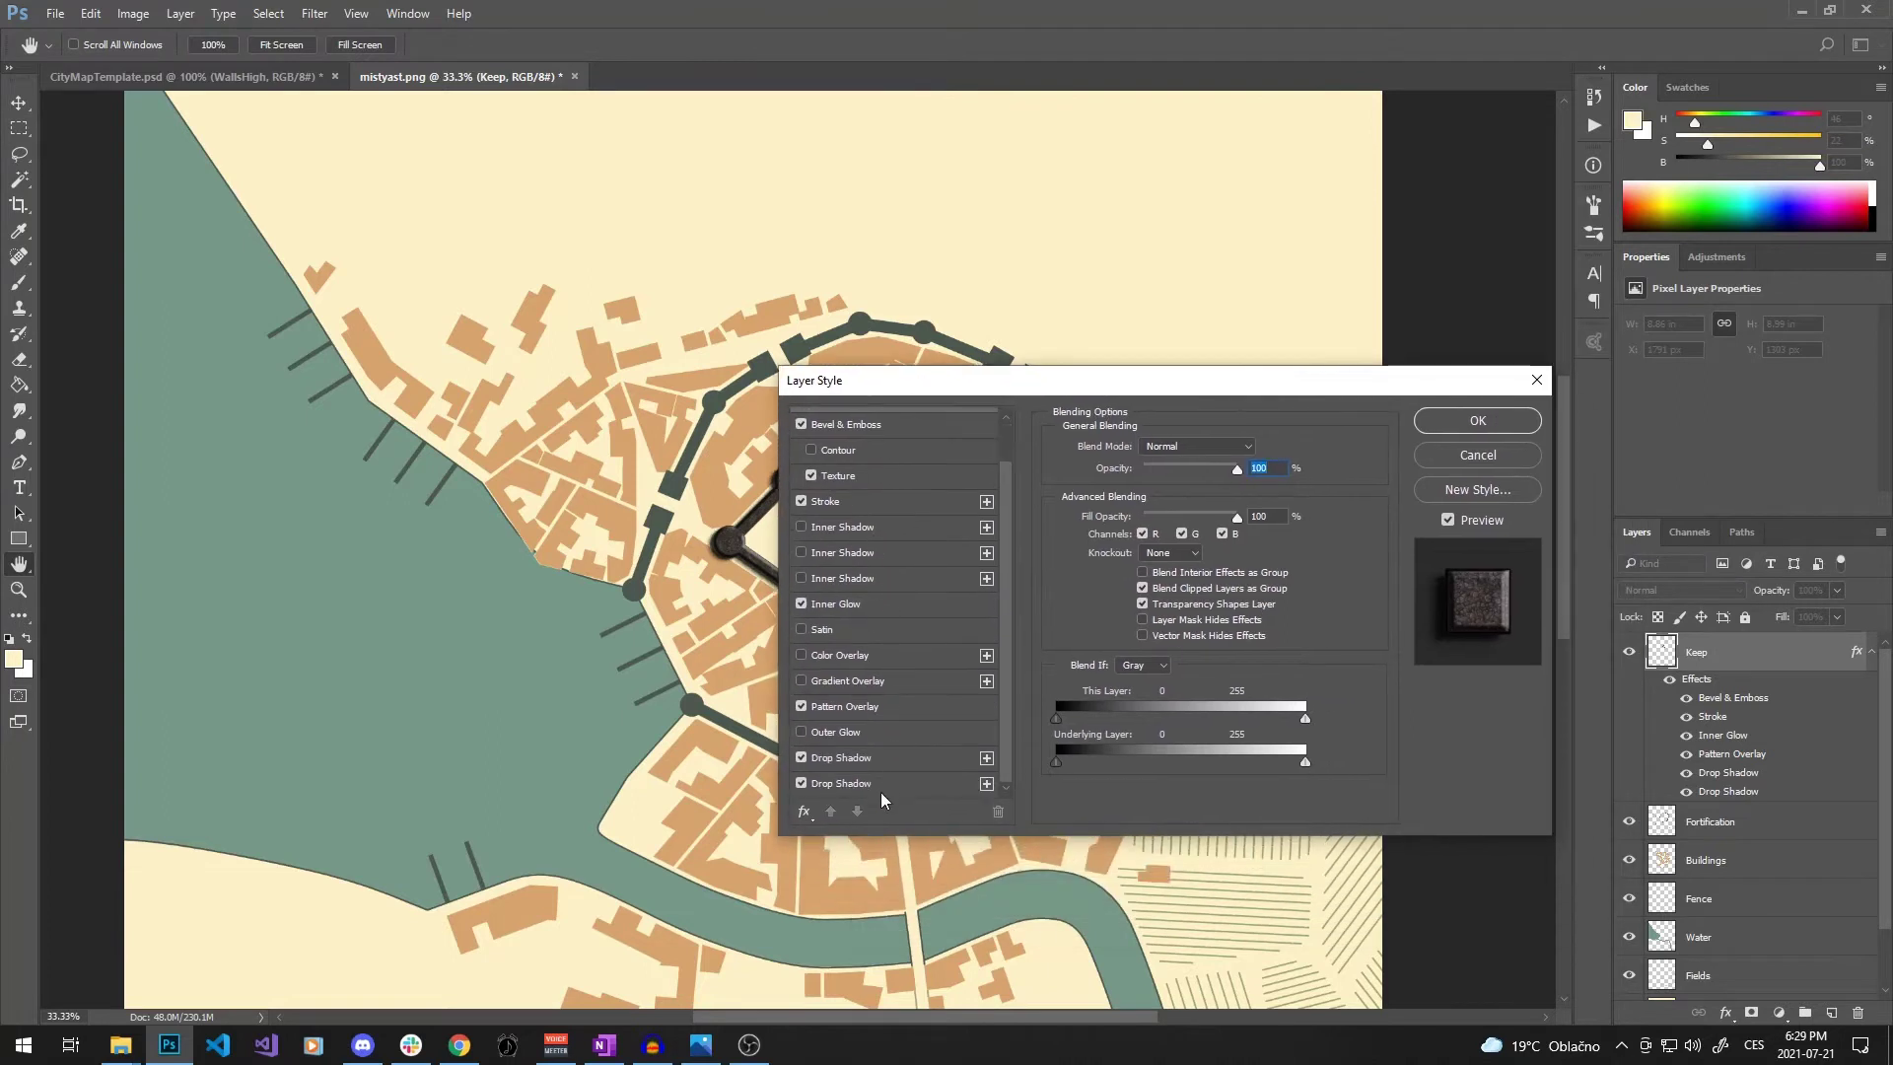
pyautogui.scroll(1, 870, 756)
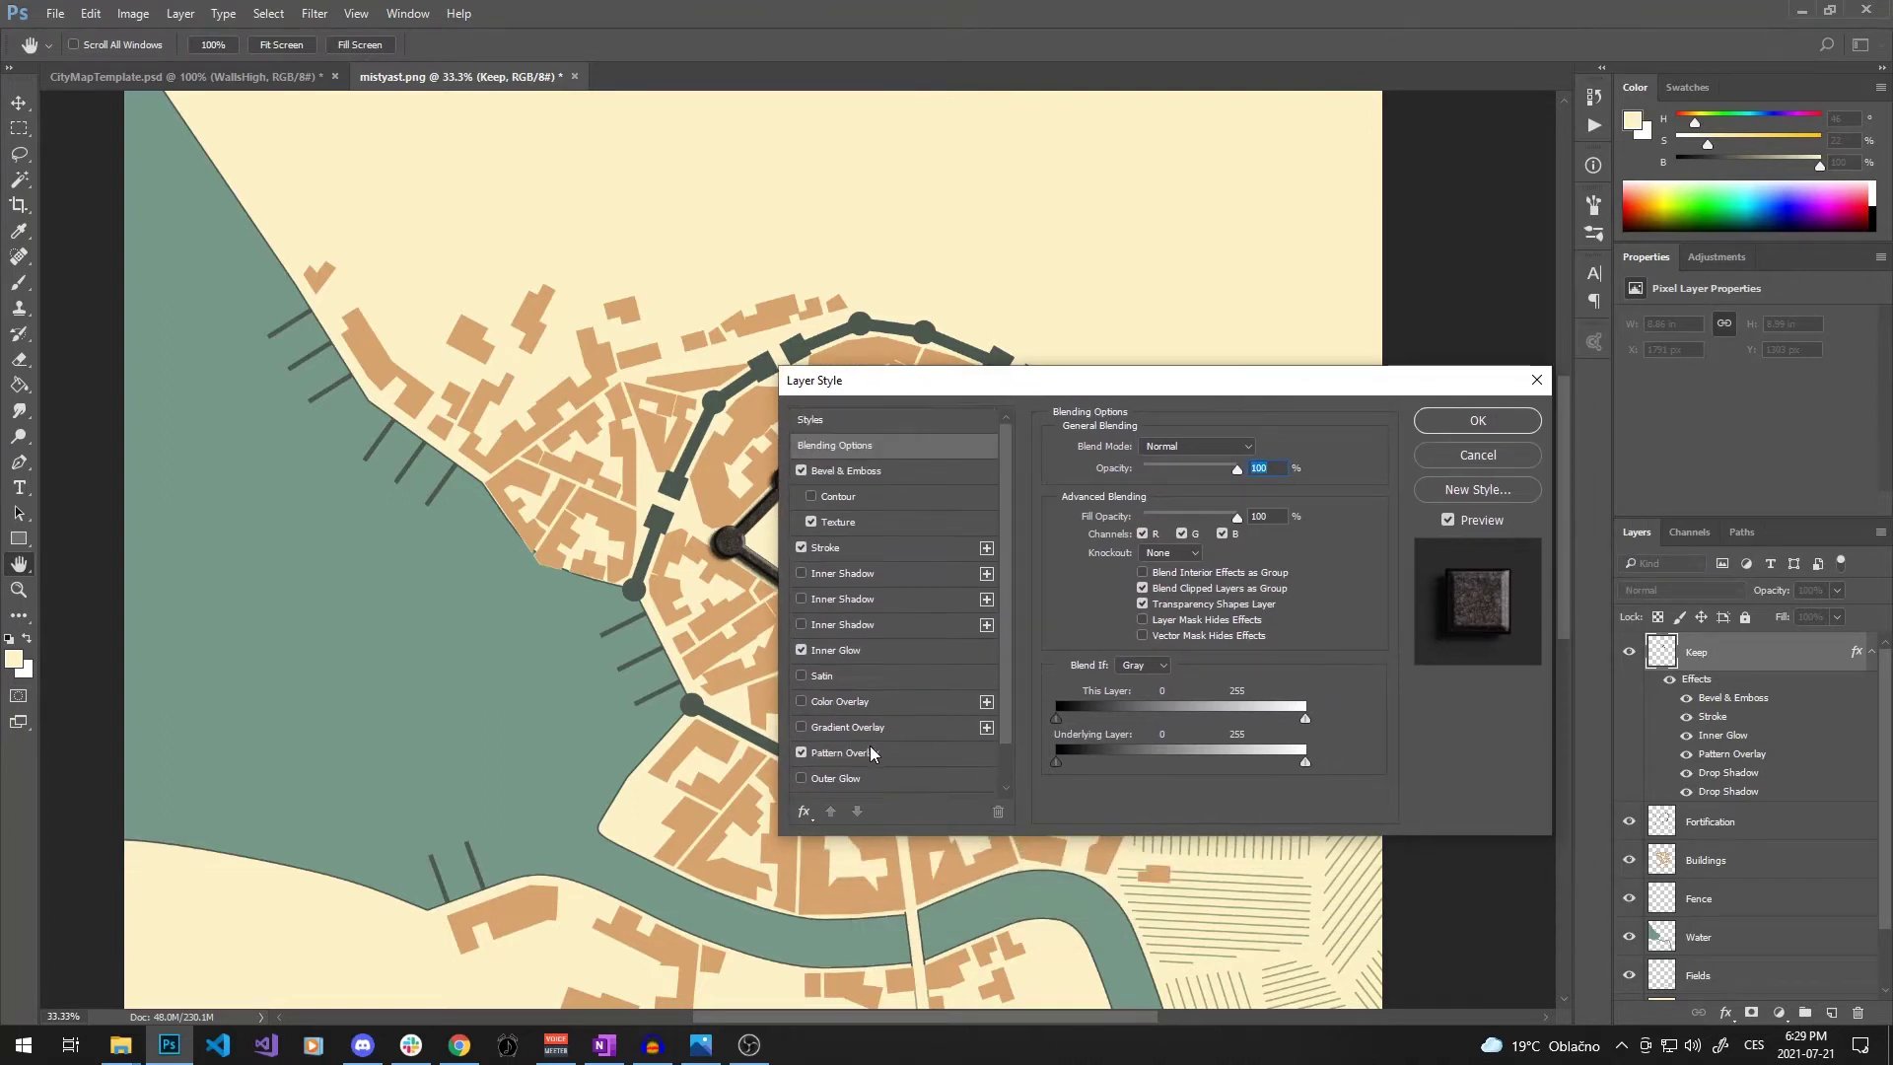
pyautogui.click(864, 473)
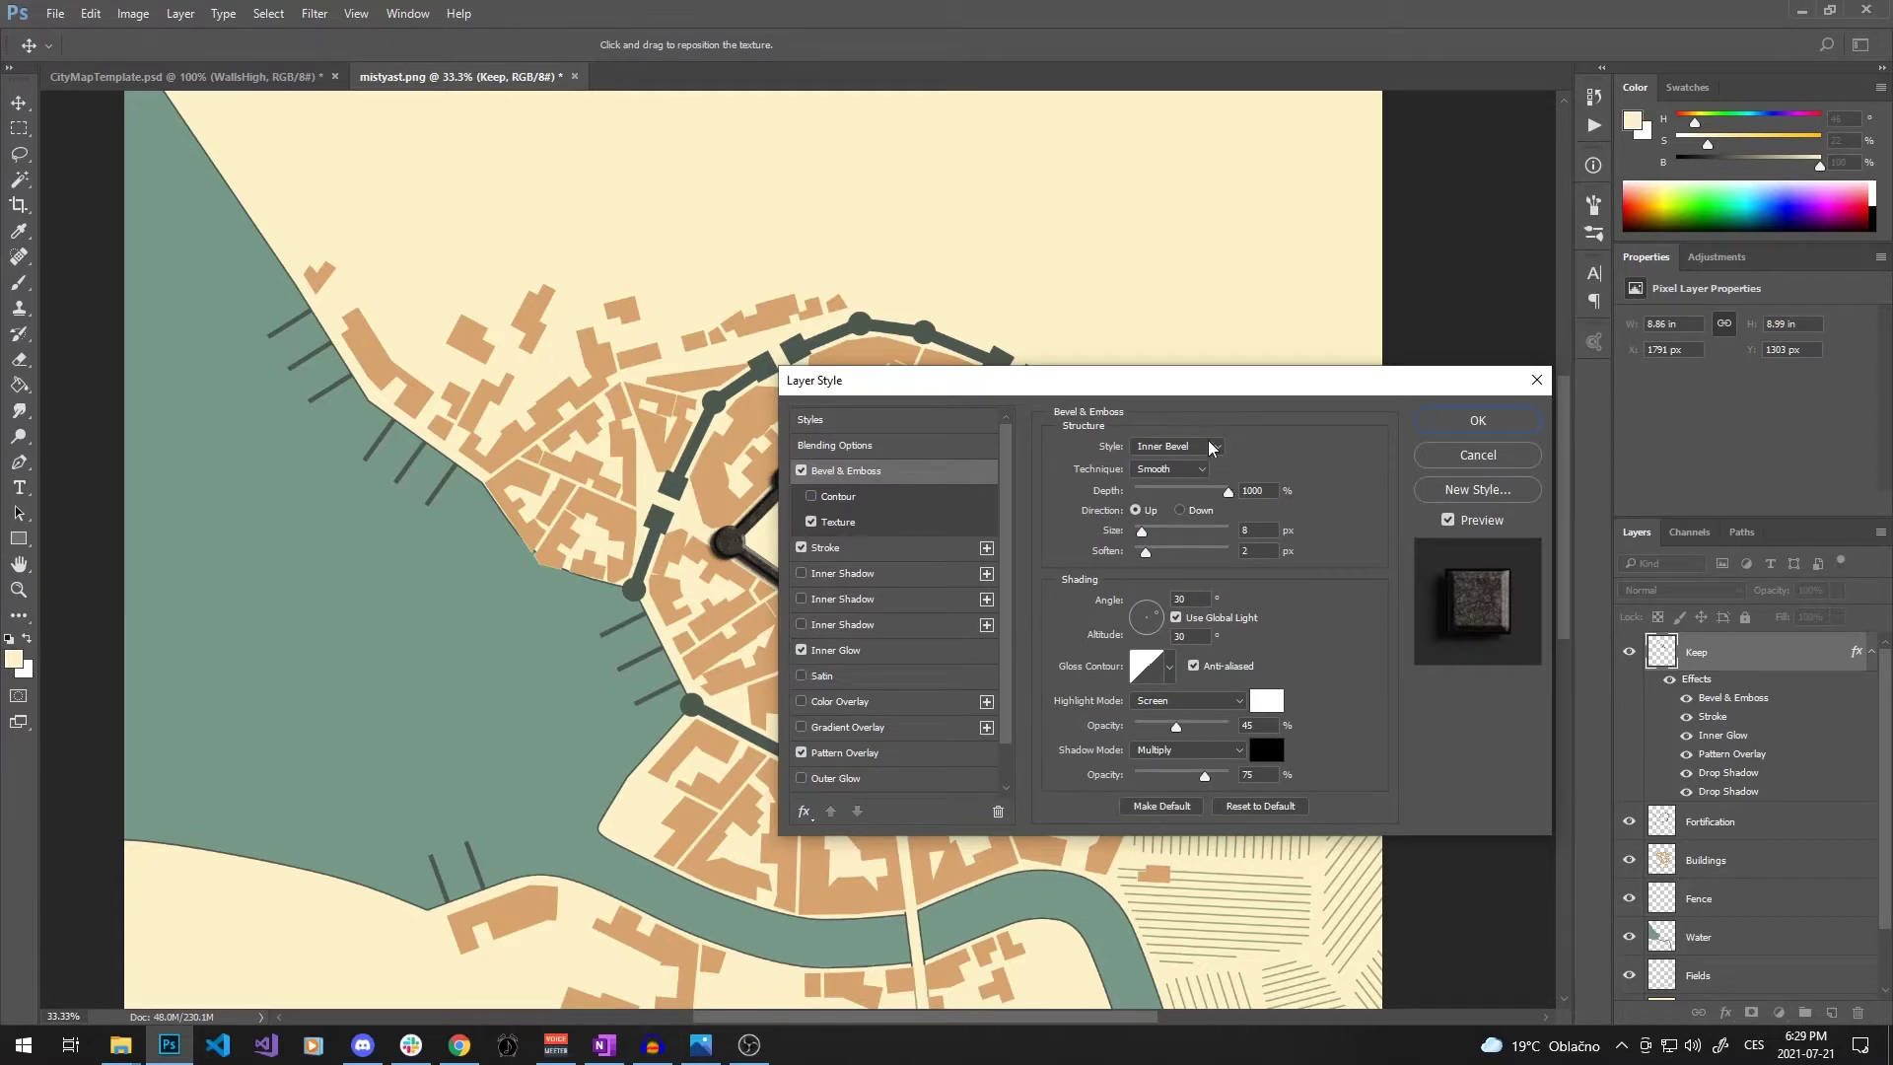
pyautogui.click(834, 524)
pyautogui.click(846, 554)
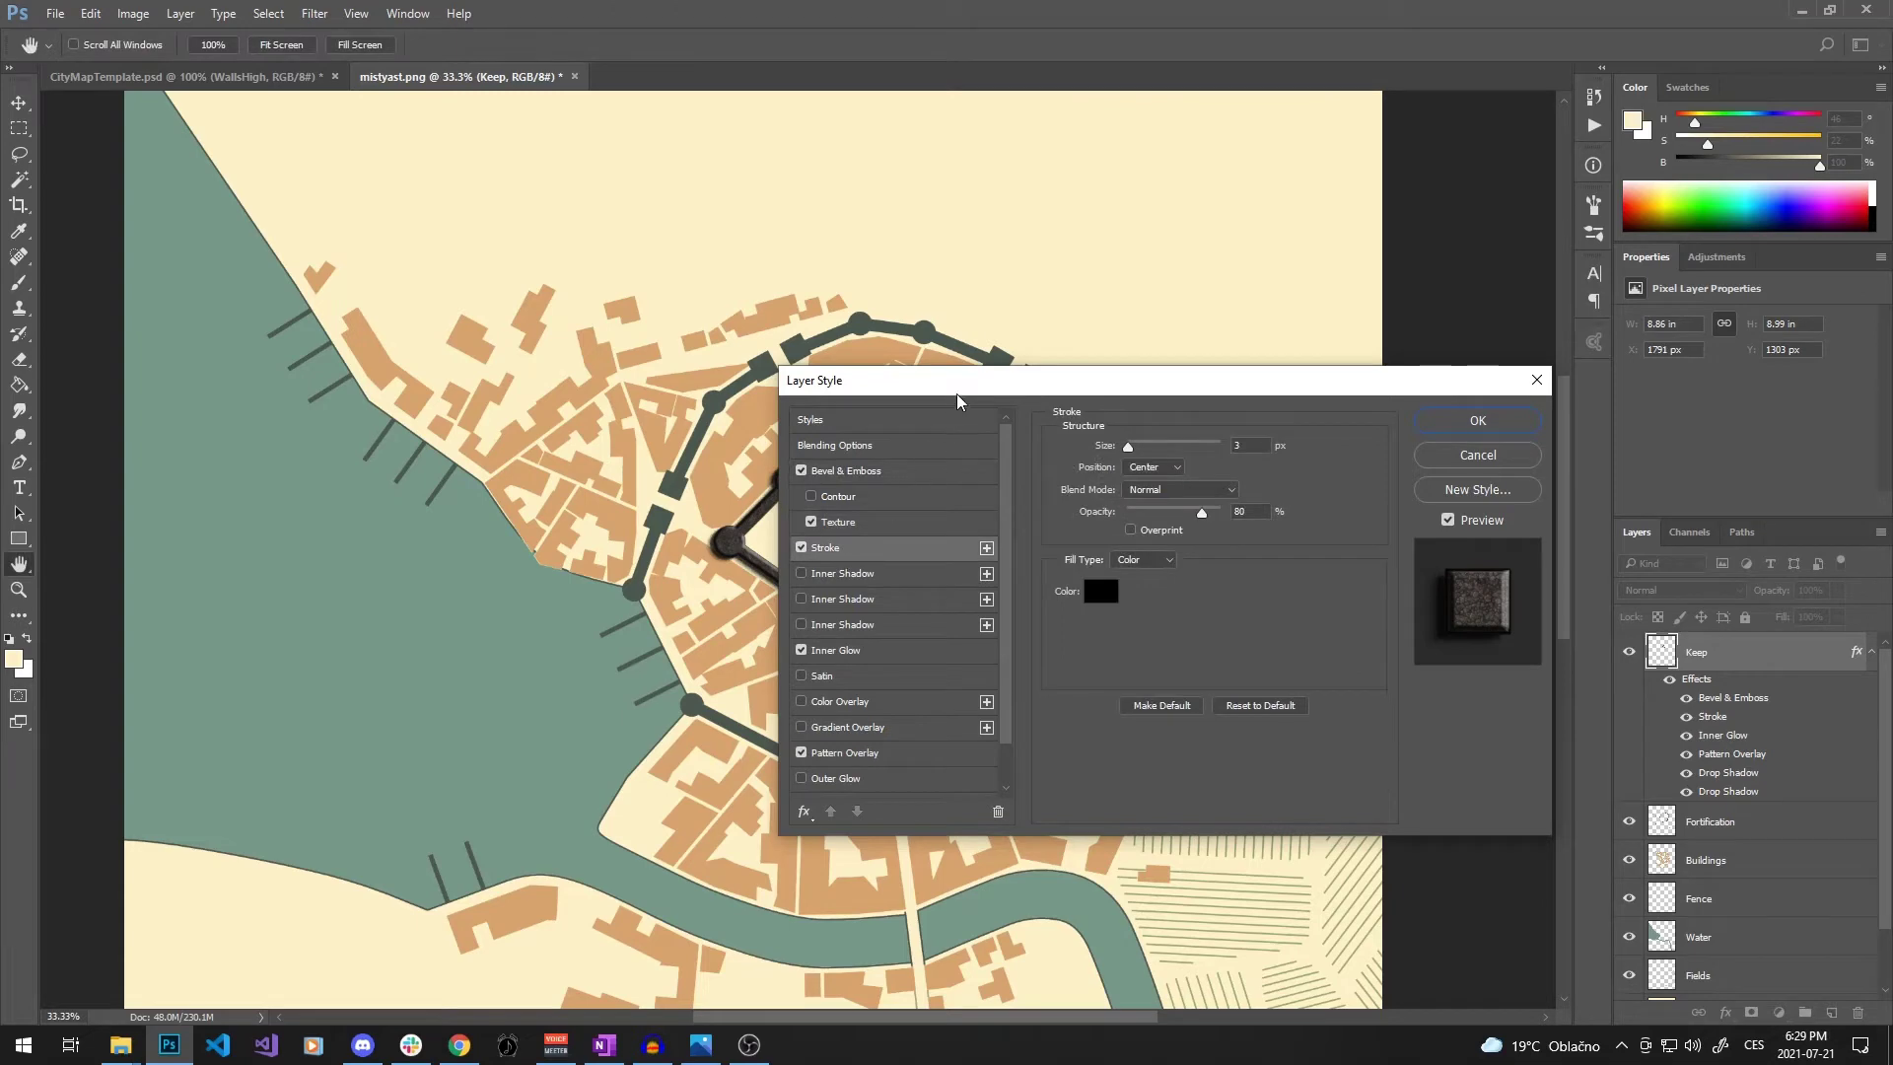
pyautogui.moveTo(956, 389); pyautogui.dragTo(1104, 388)
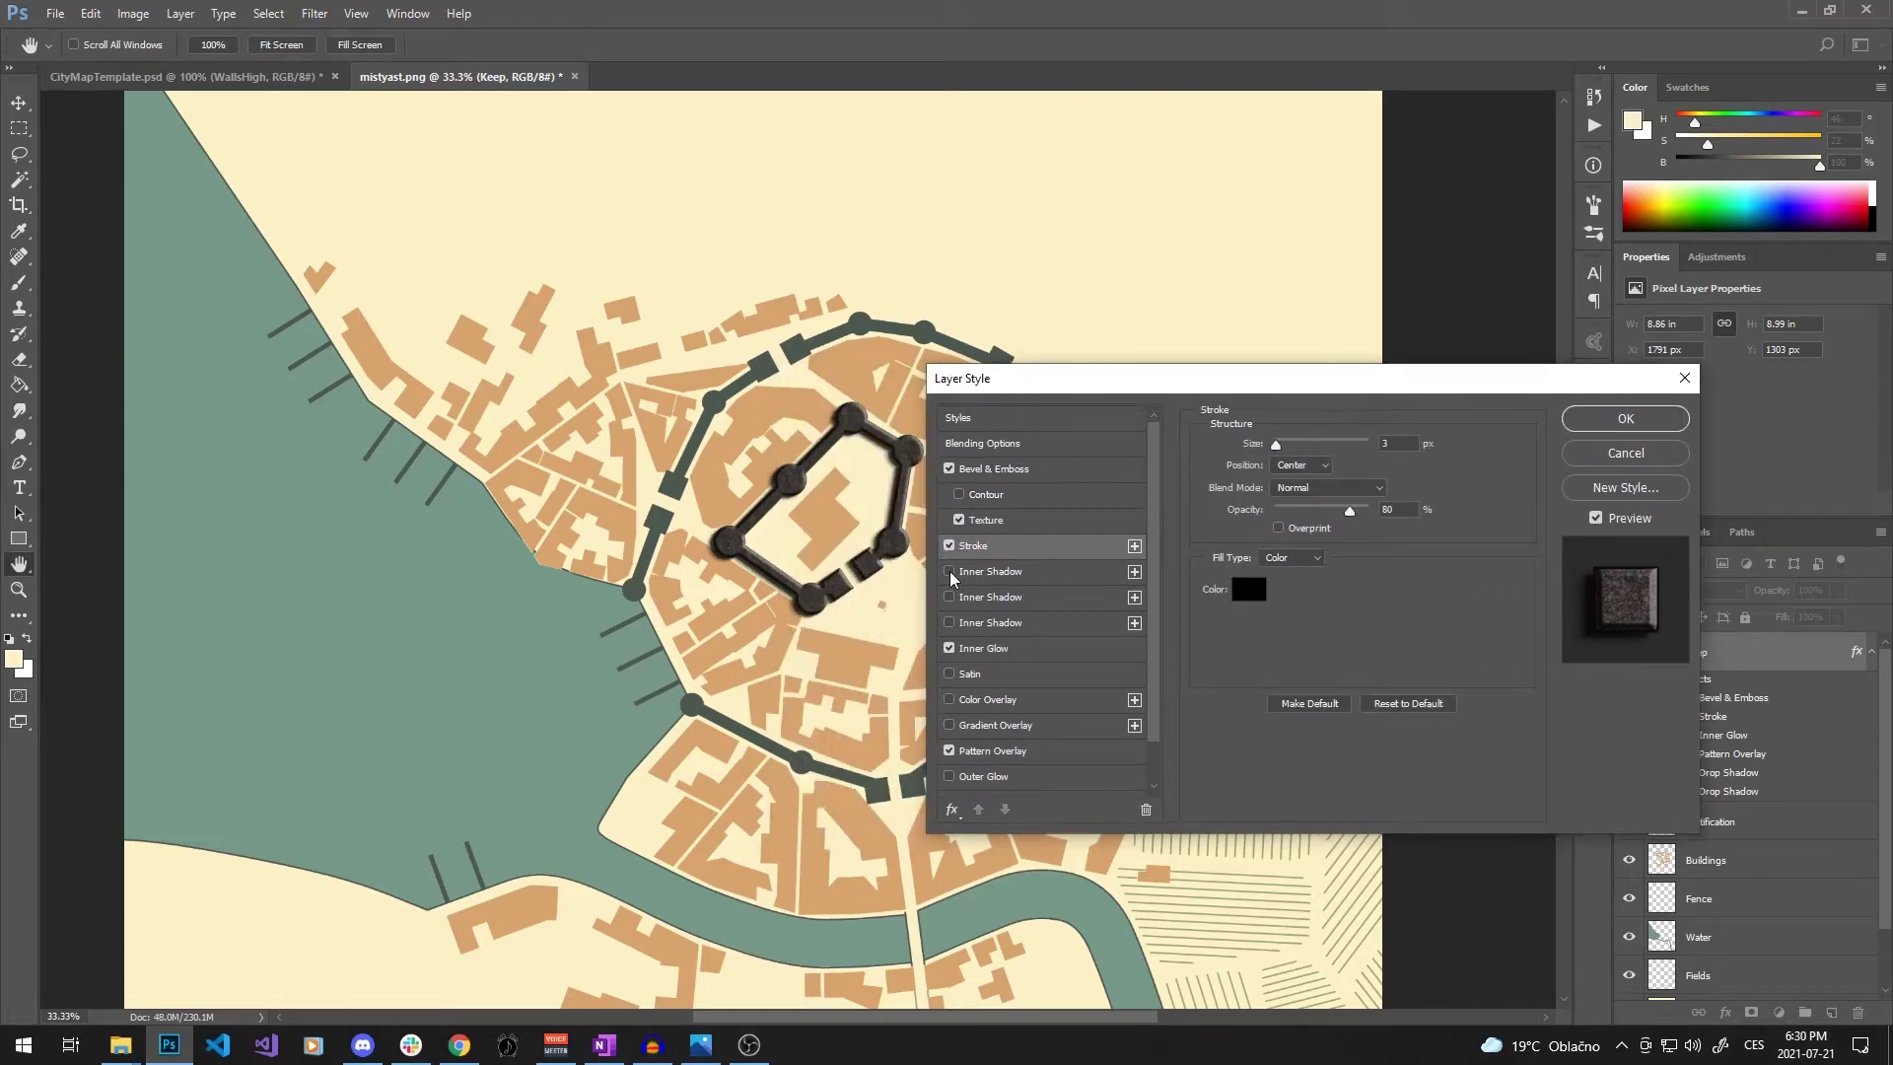
# Compare the keep walls with the Inner Glow, Drop Shadow and Pattern Overlay effects switched off and on
pyautogui.click(950, 648)
pyautogui.scroll(-1, 1074, 674)
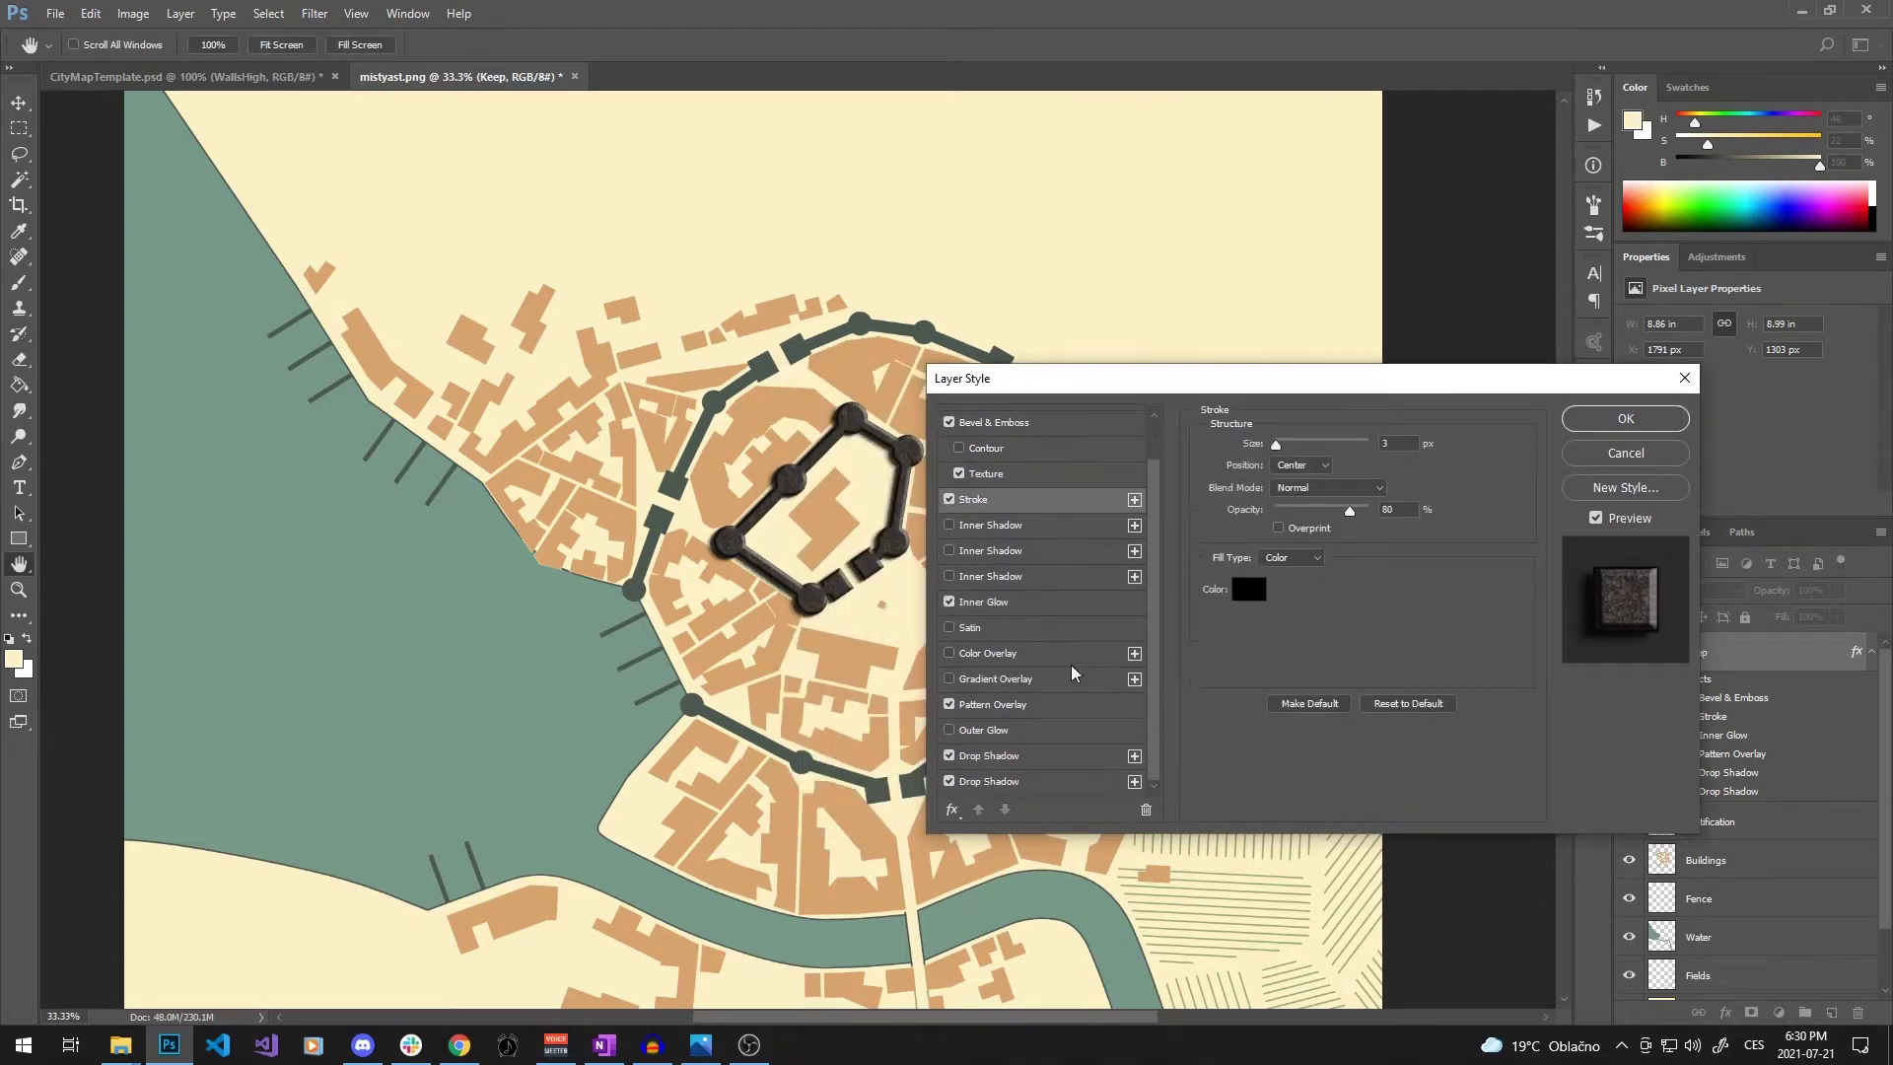
pyautogui.click(948, 757)
pyautogui.click(949, 757)
pyautogui.click(953, 781)
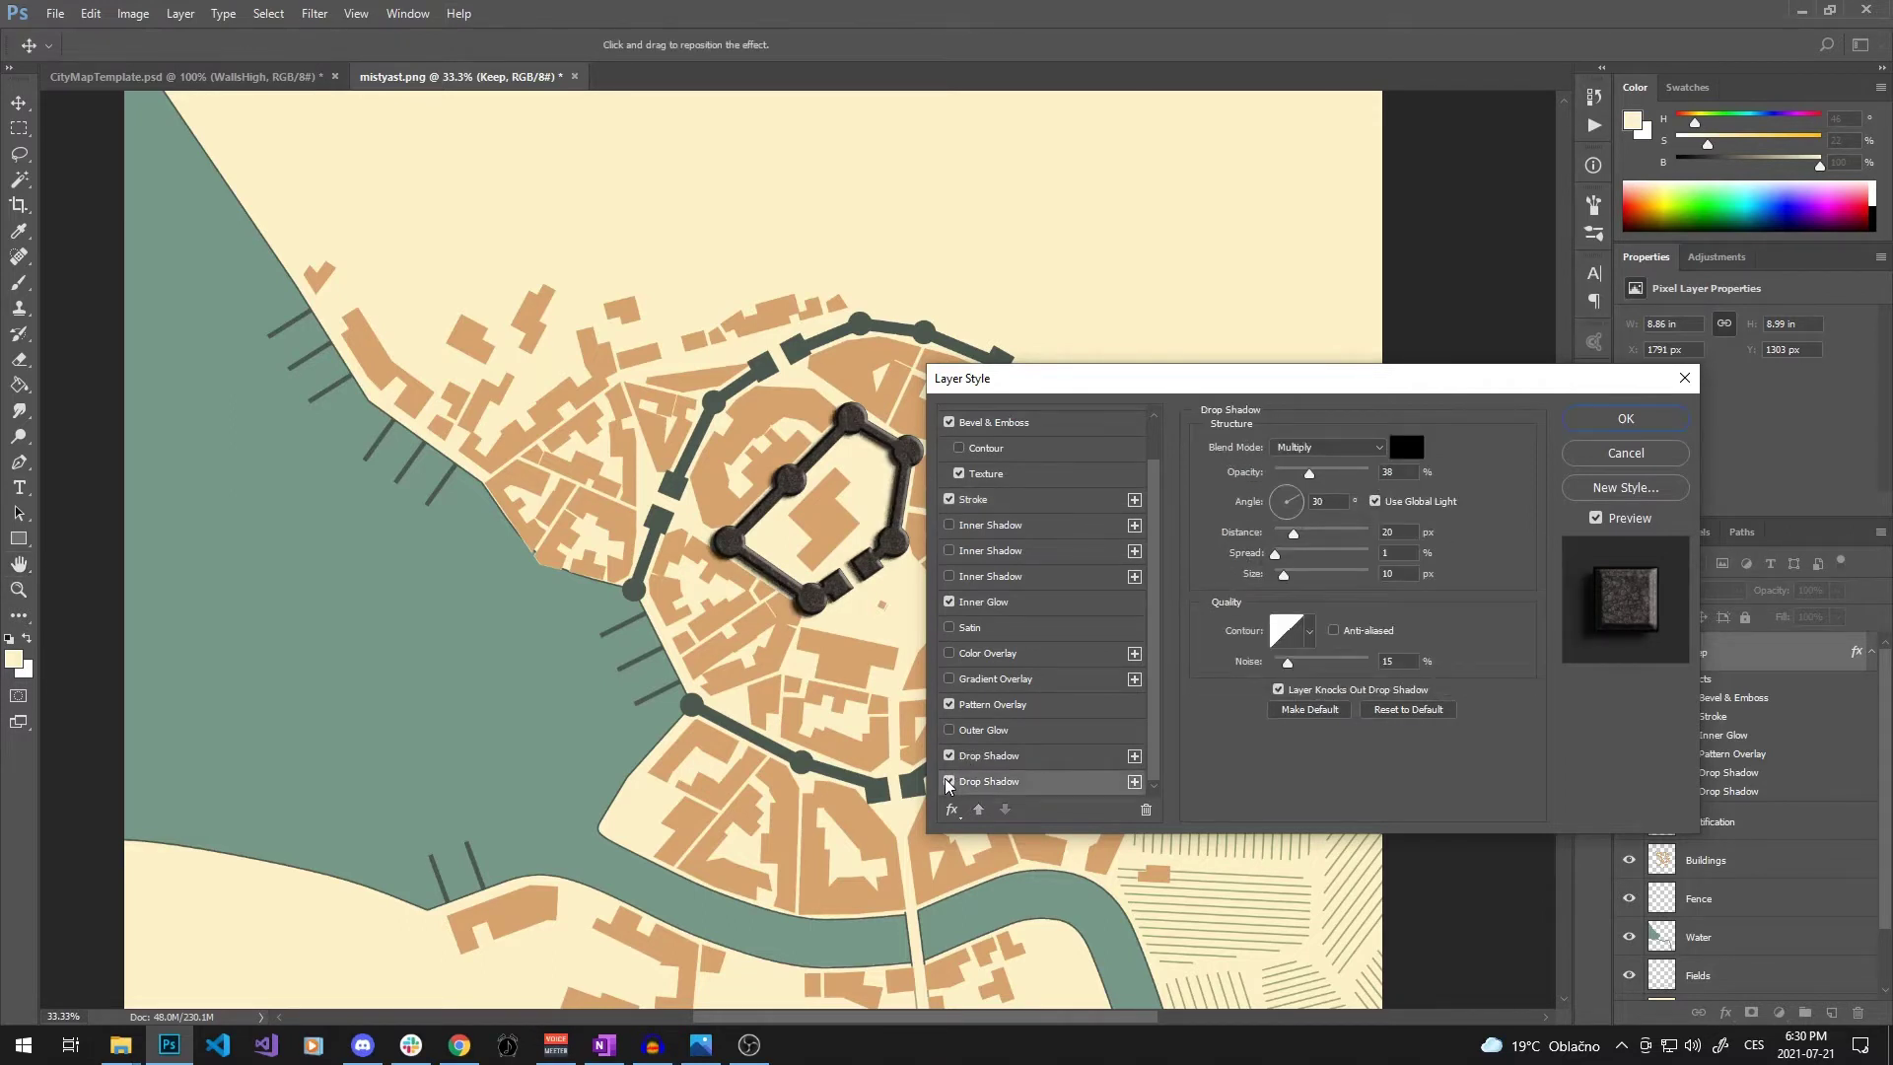
pyautogui.click(955, 710)
pyautogui.click(949, 705)
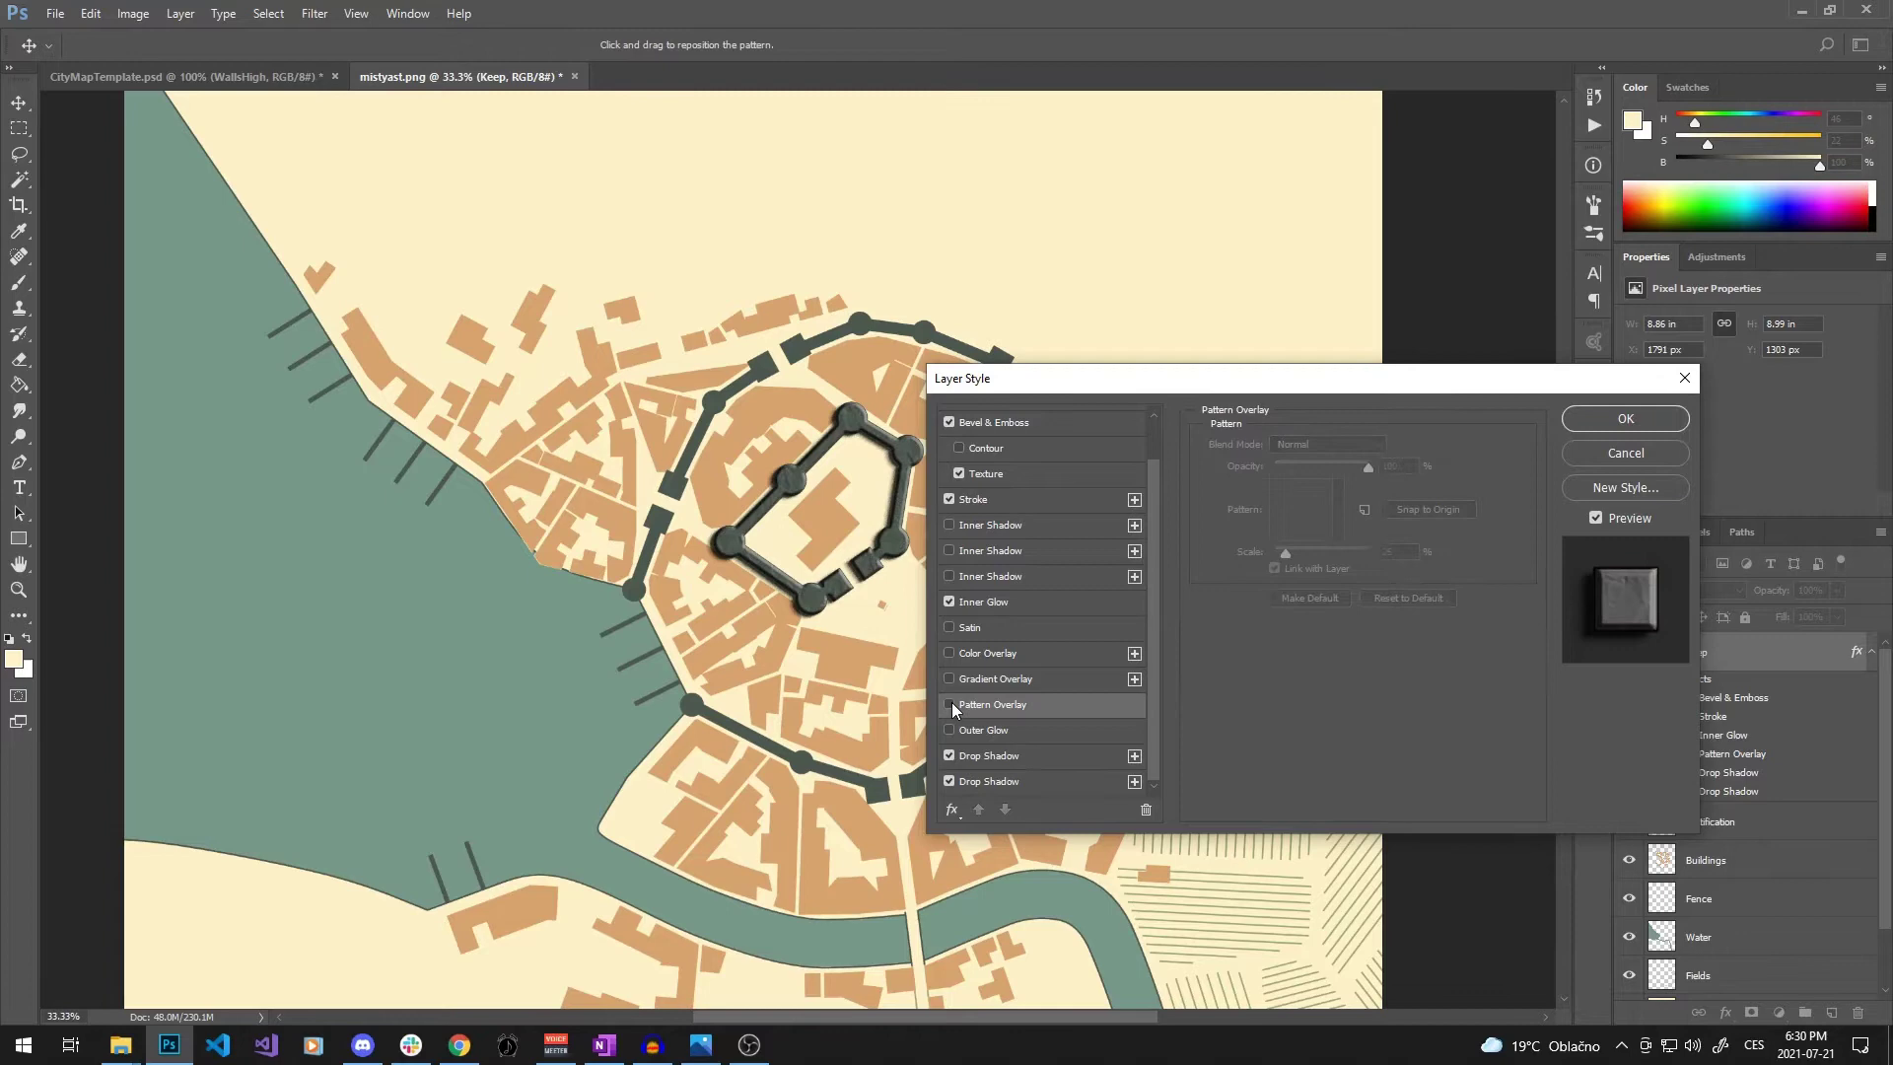
pyautogui.click(950, 704)
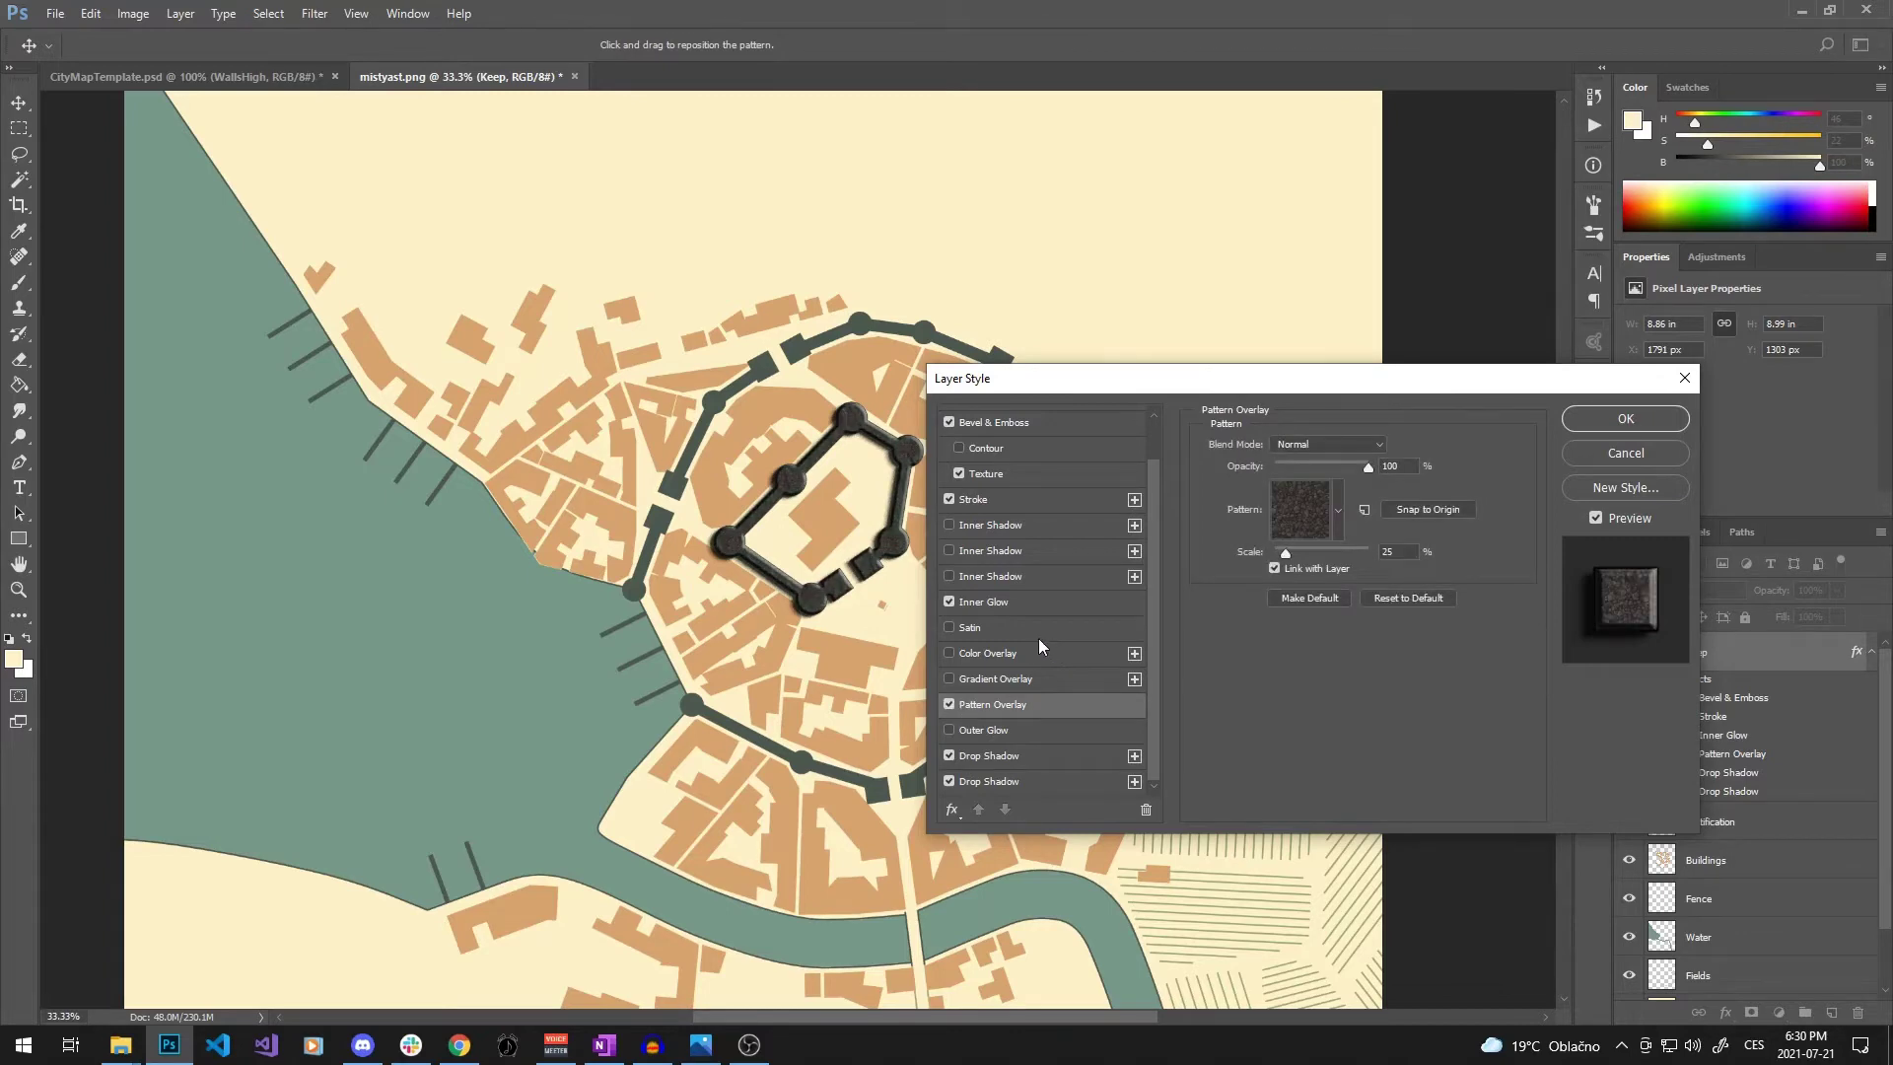
# Check the lighting angle in the Keep layer's Bevel & Emboss settings and close its style settings
pyautogui.scroll(2, 1039, 640)
pyautogui.click(988, 468)
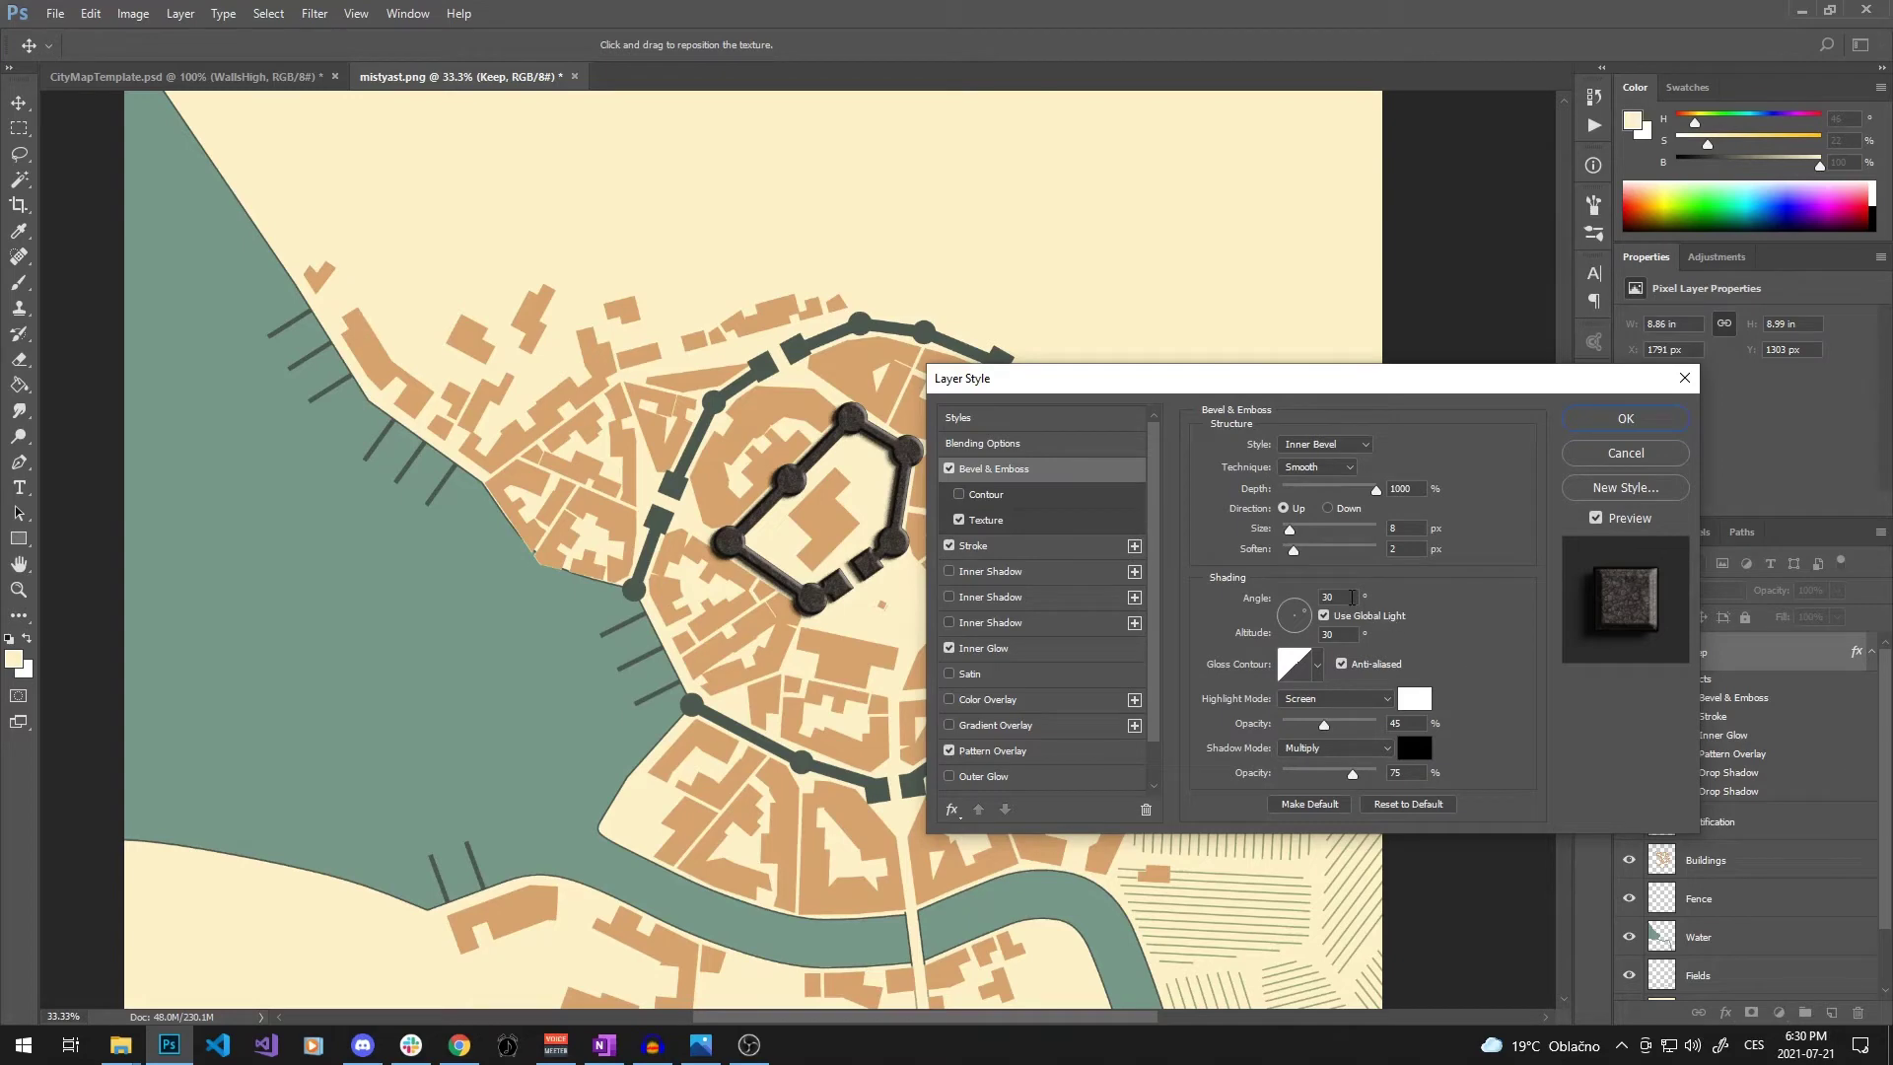
pyautogui.doubleClick(1338, 597)
pyautogui.click(1634, 422)
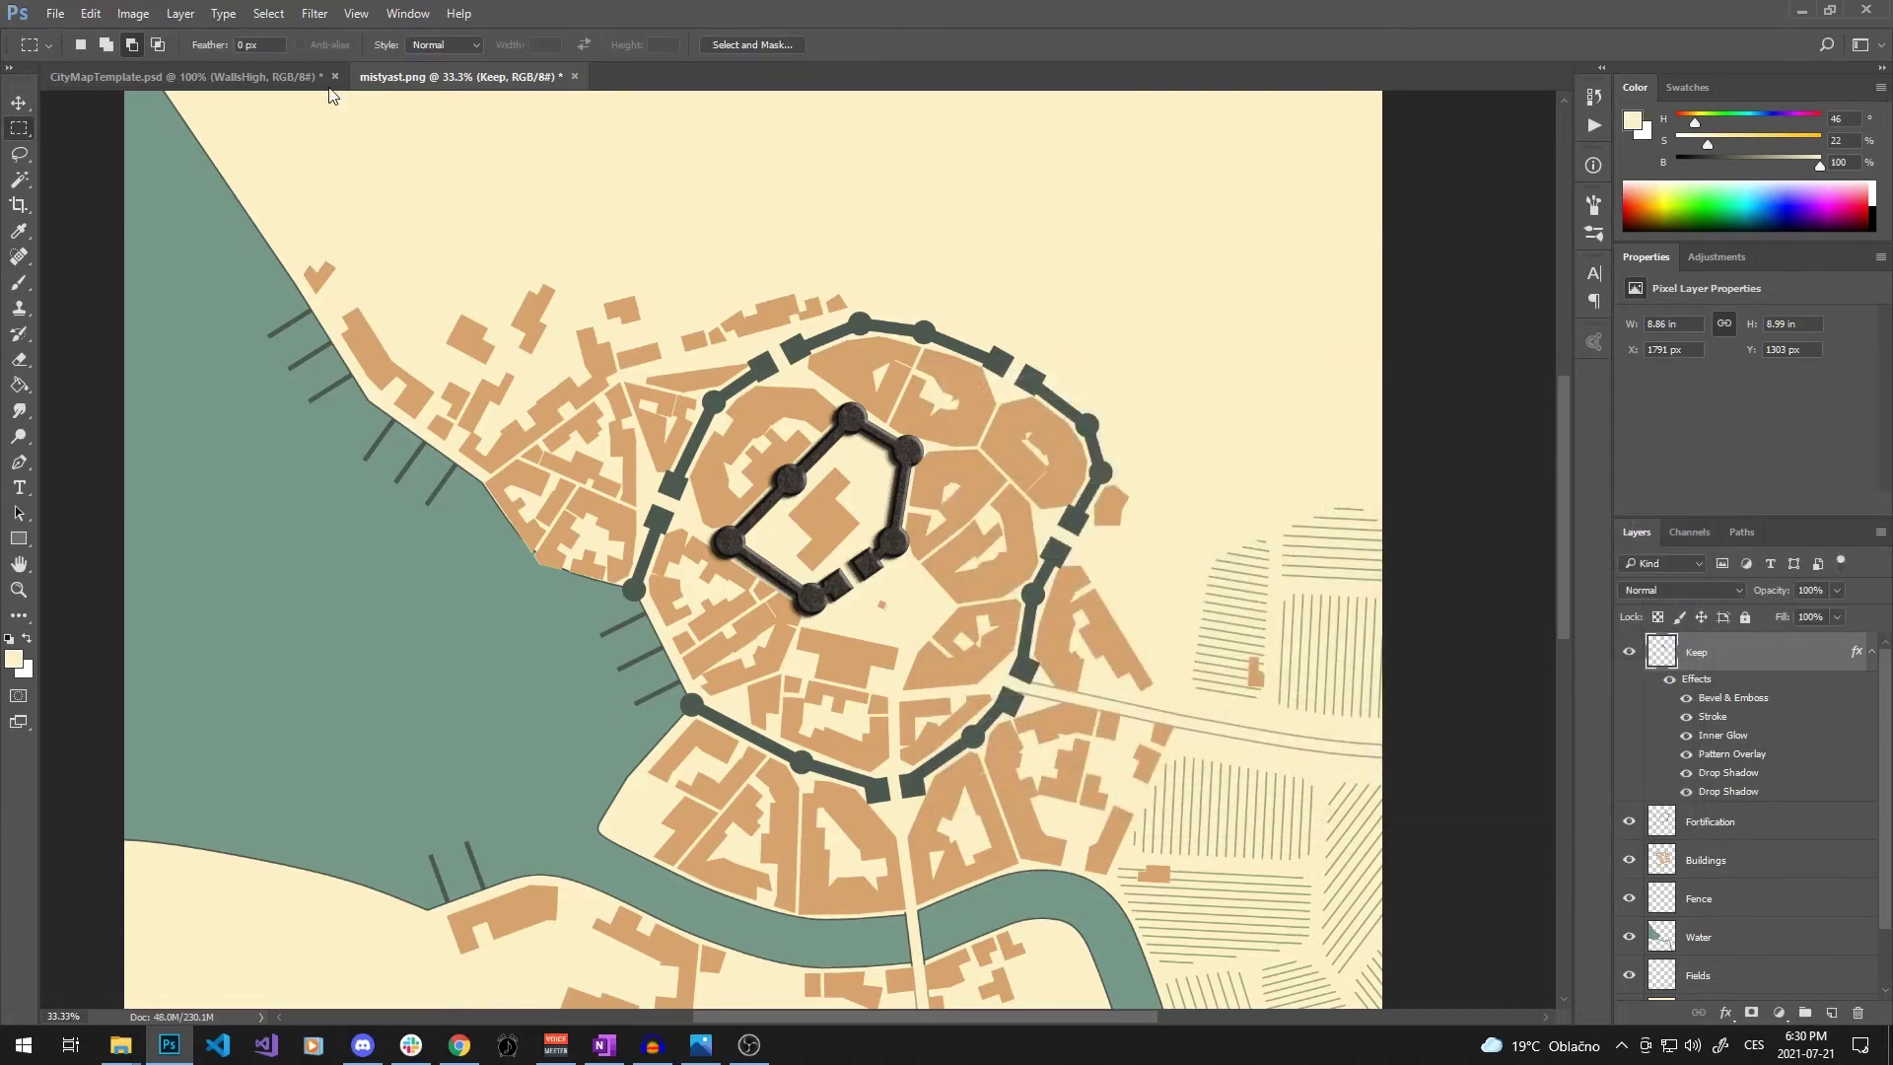
# Copy the WallsLow layer style from CityMapTemplate.psd onto the Fortification layer in mistyast.png and collapse the Keep and Fortification effect lists
pyautogui.click(247, 76)
pyautogui.rightClick(1709, 735)
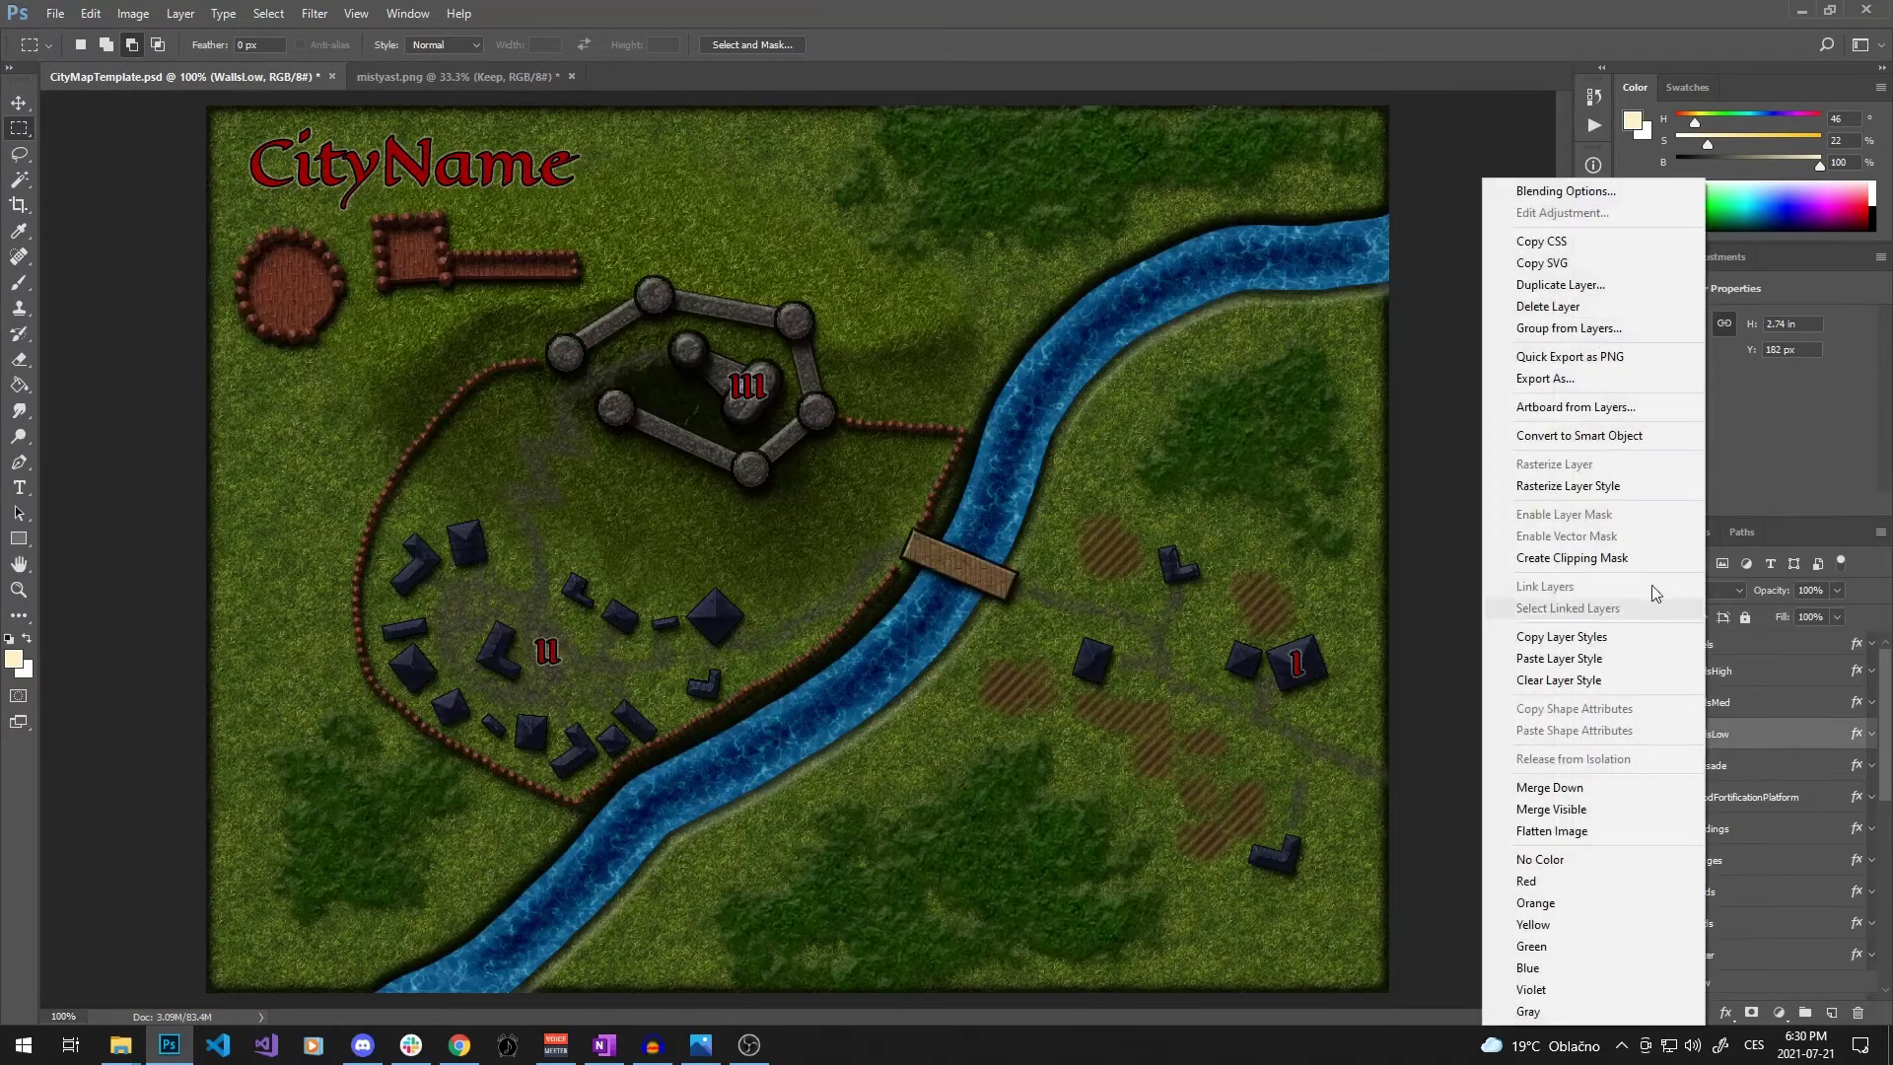
pyautogui.click(1566, 639)
pyautogui.hotkey('ctrl', 'Tab')
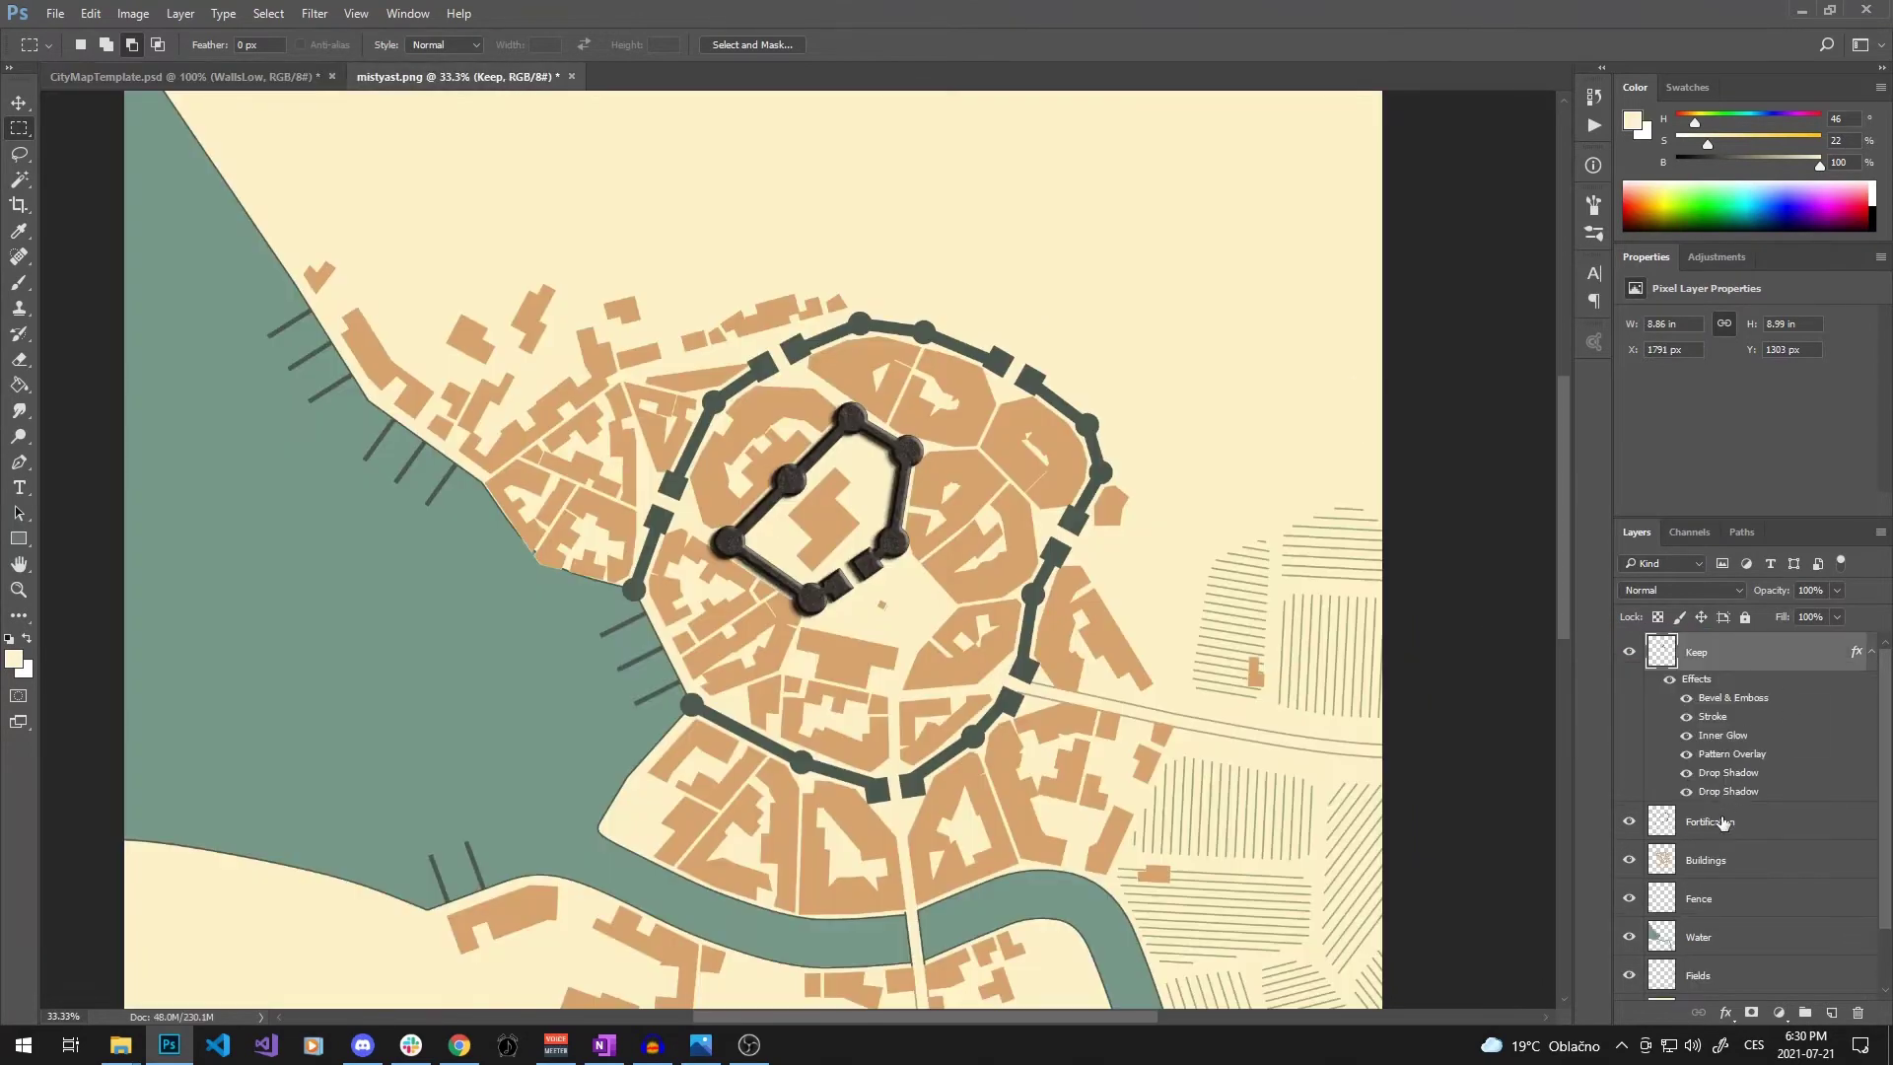
pyautogui.rightClick(1722, 823)
pyautogui.click(1648, 660)
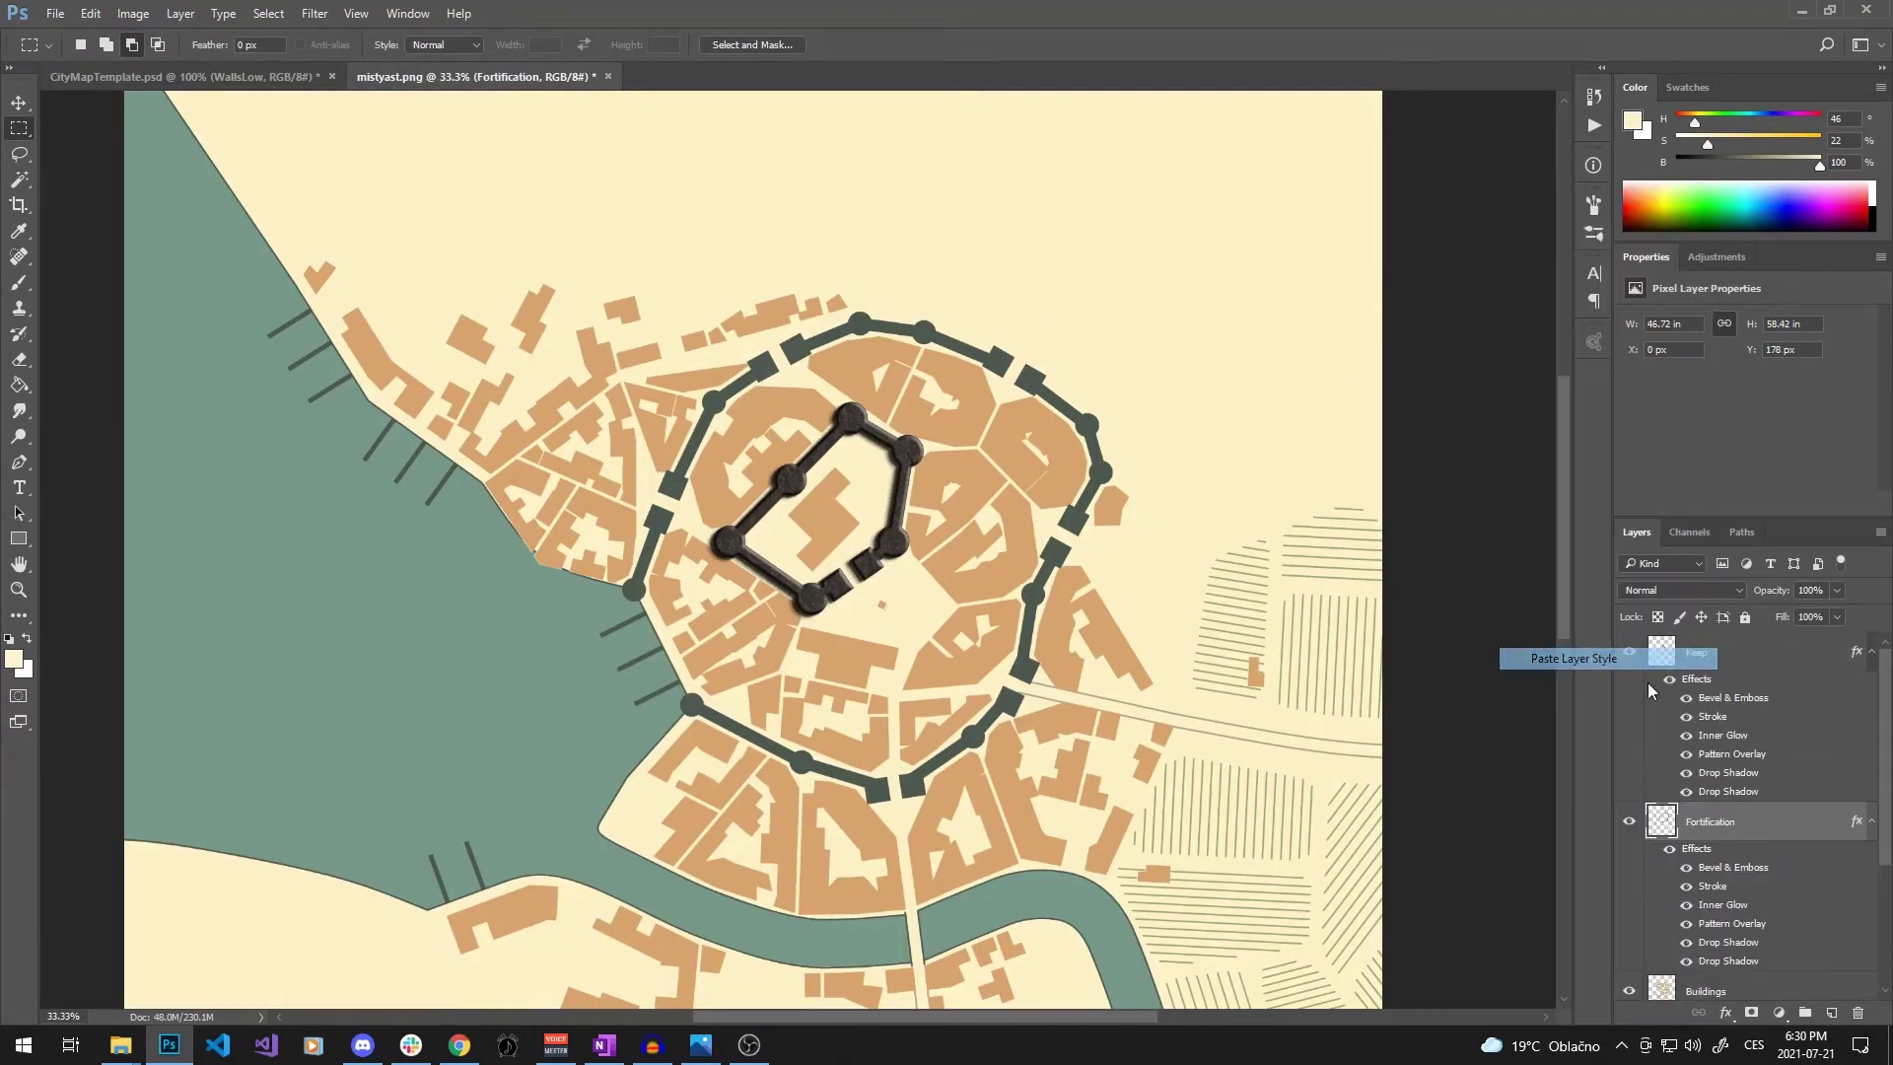
pyautogui.click(1873, 661)
pyautogui.click(1873, 692)
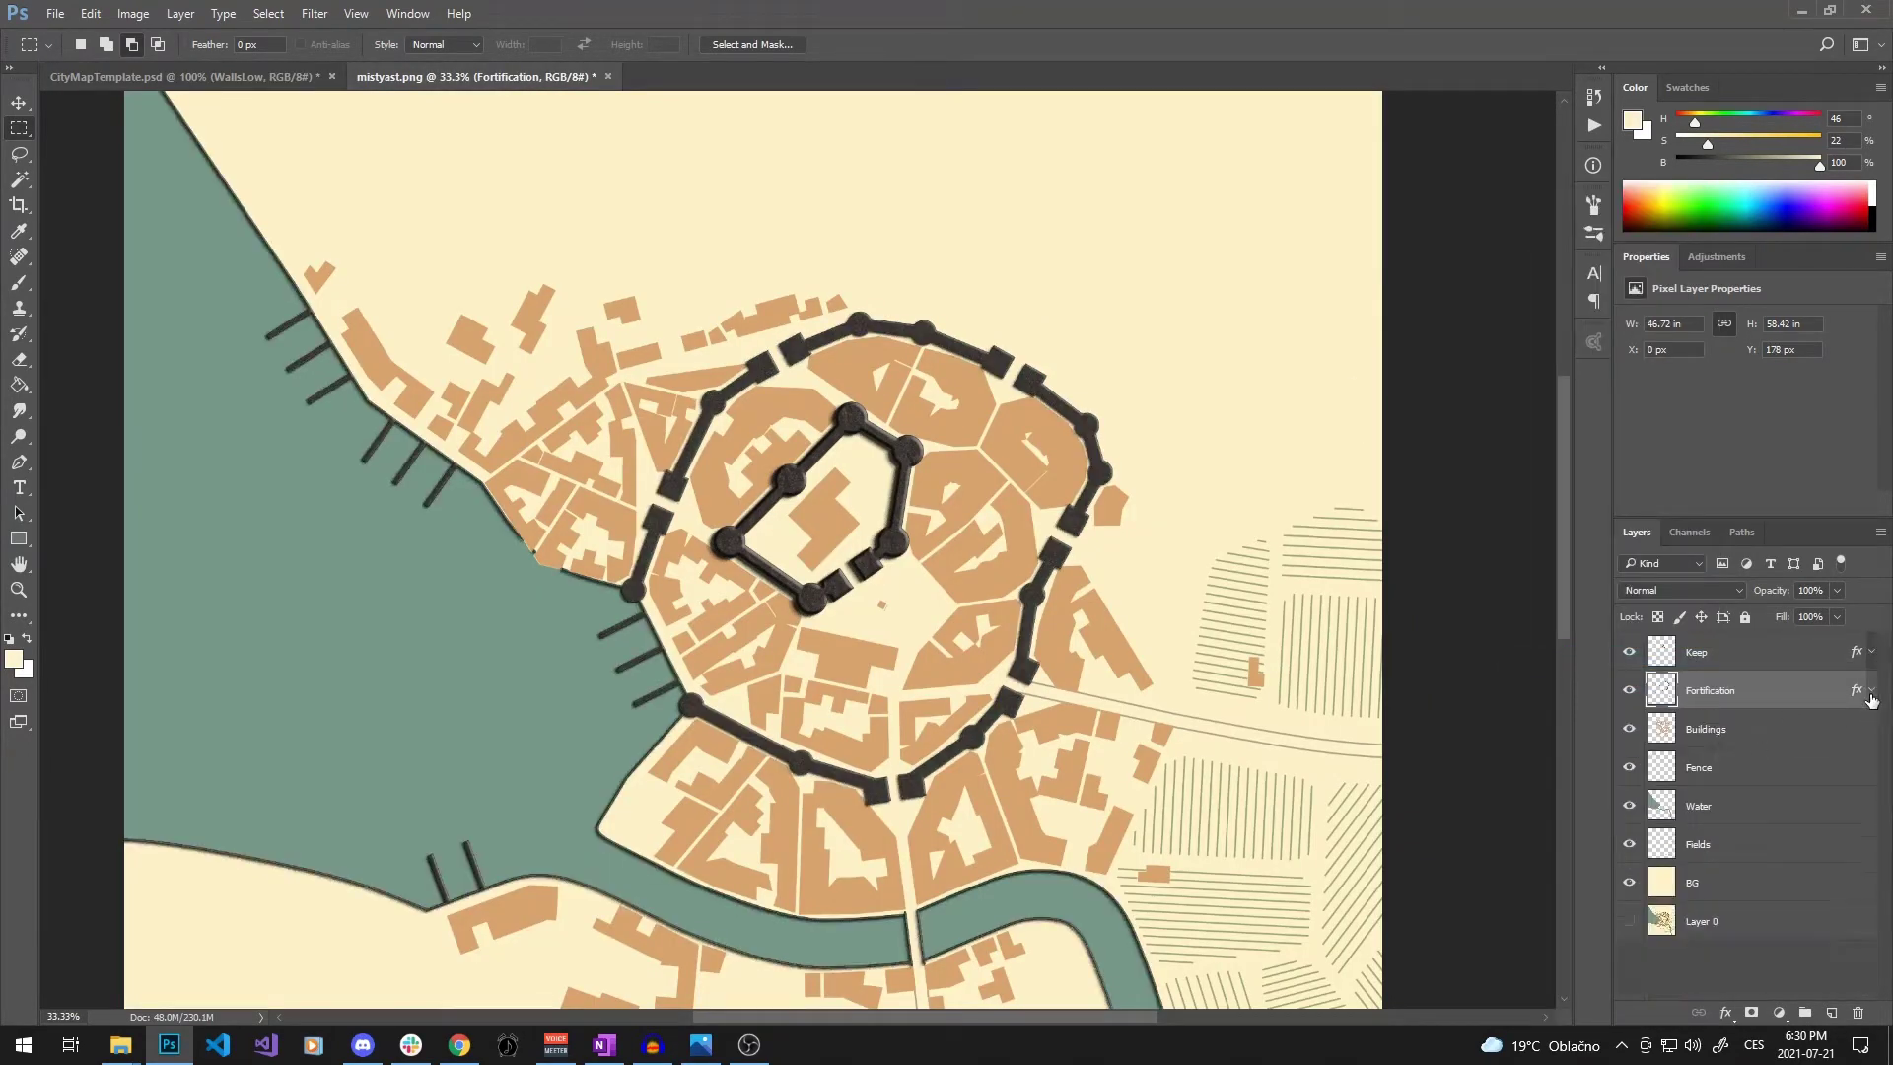
# Copy the Buildings layer style from CityMapTemplate.psd onto the Buildings layer in mistyast.png
pyautogui.click(286, 79)
pyautogui.keyDown('ctrl'); pyautogui.click(727, 623); pyautogui.keyUp('ctrl')
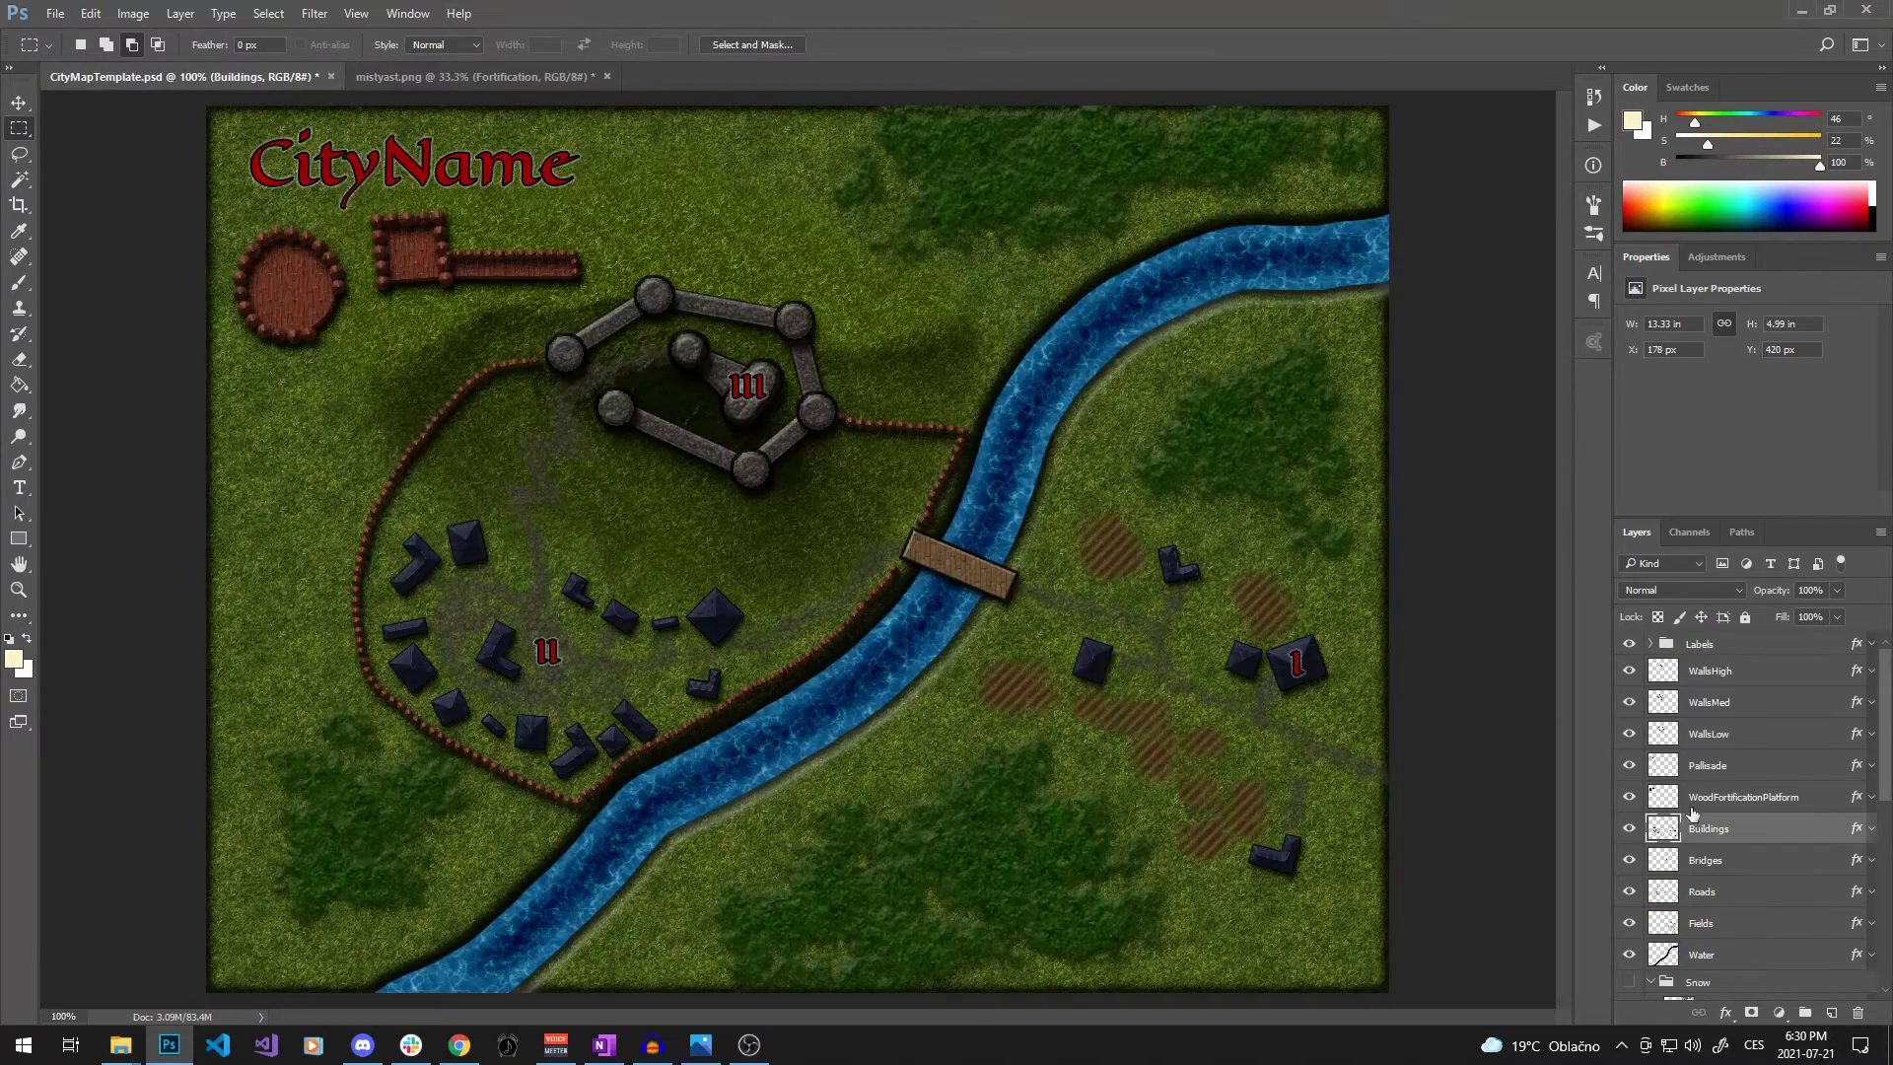
pyautogui.rightClick(1723, 828)
pyautogui.click(1578, 637)
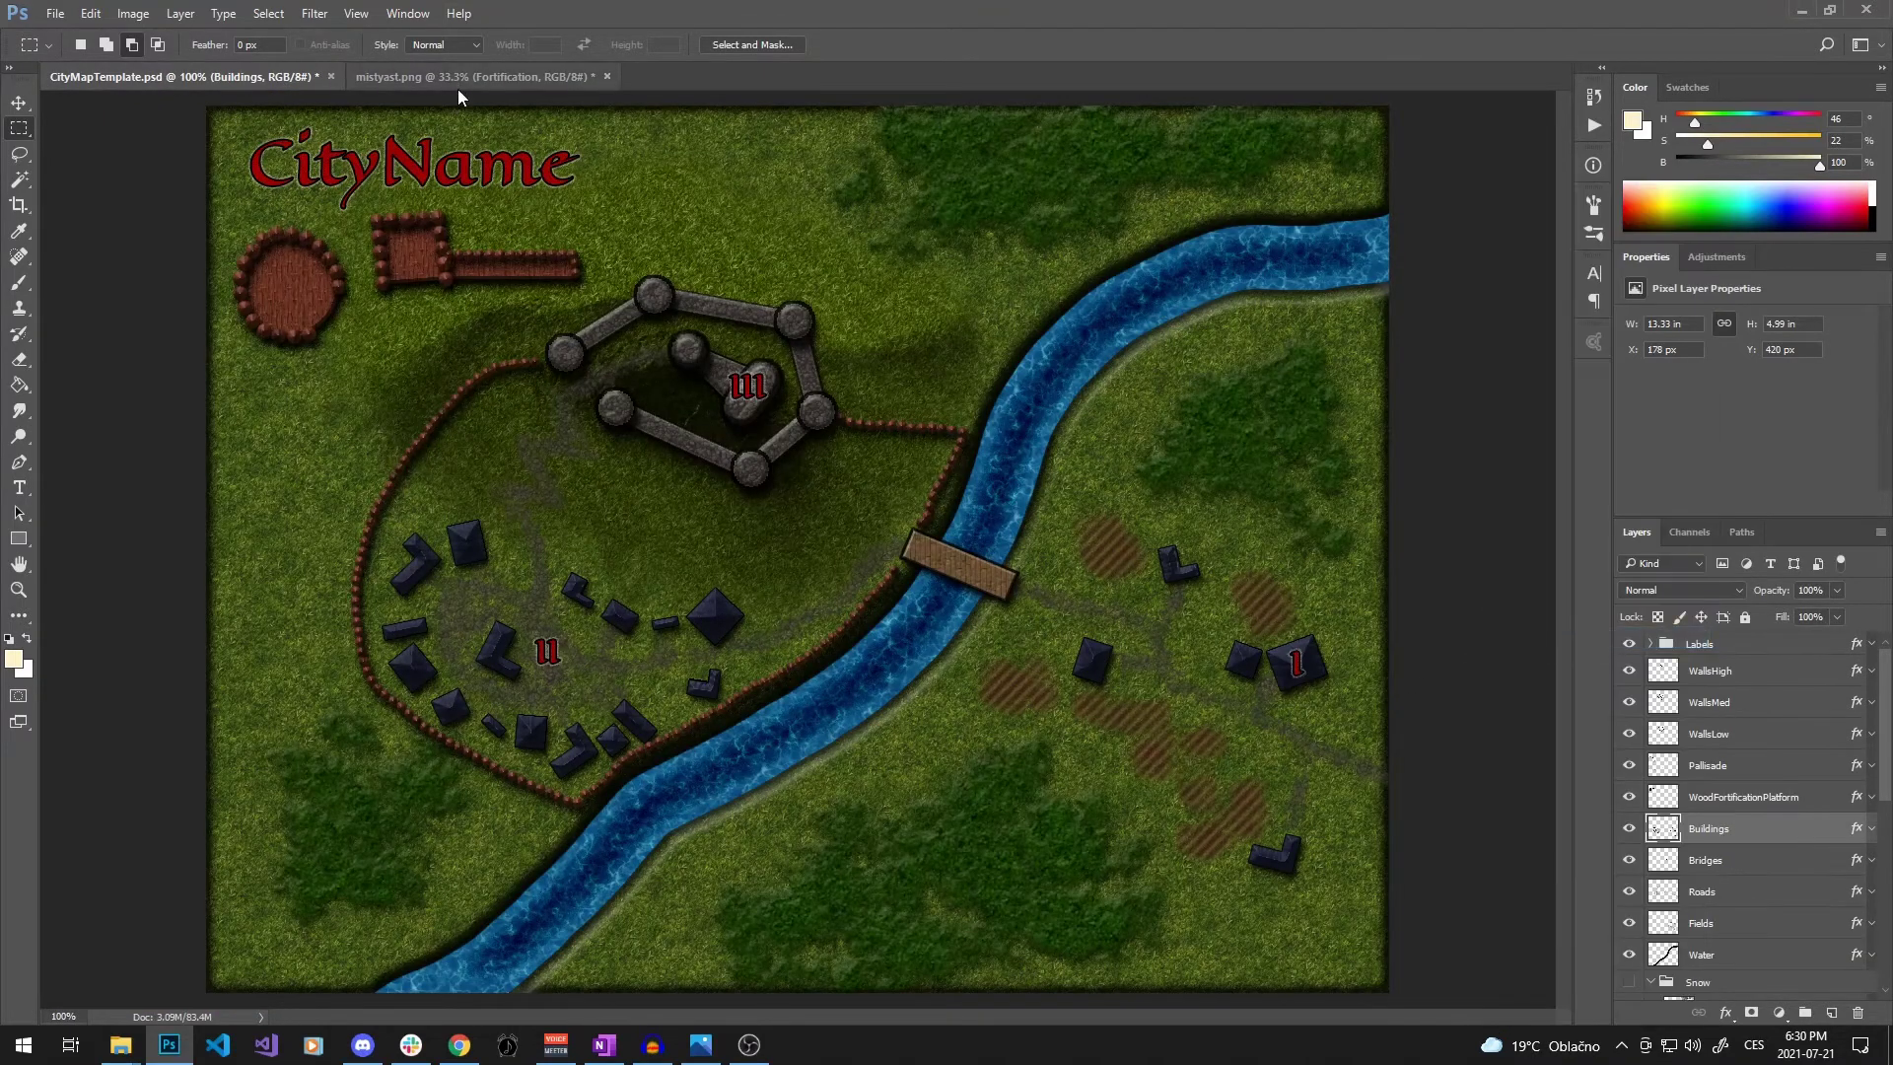
pyautogui.click(444, 77)
pyautogui.click(1693, 740)
pyautogui.rightClick(1696, 737)
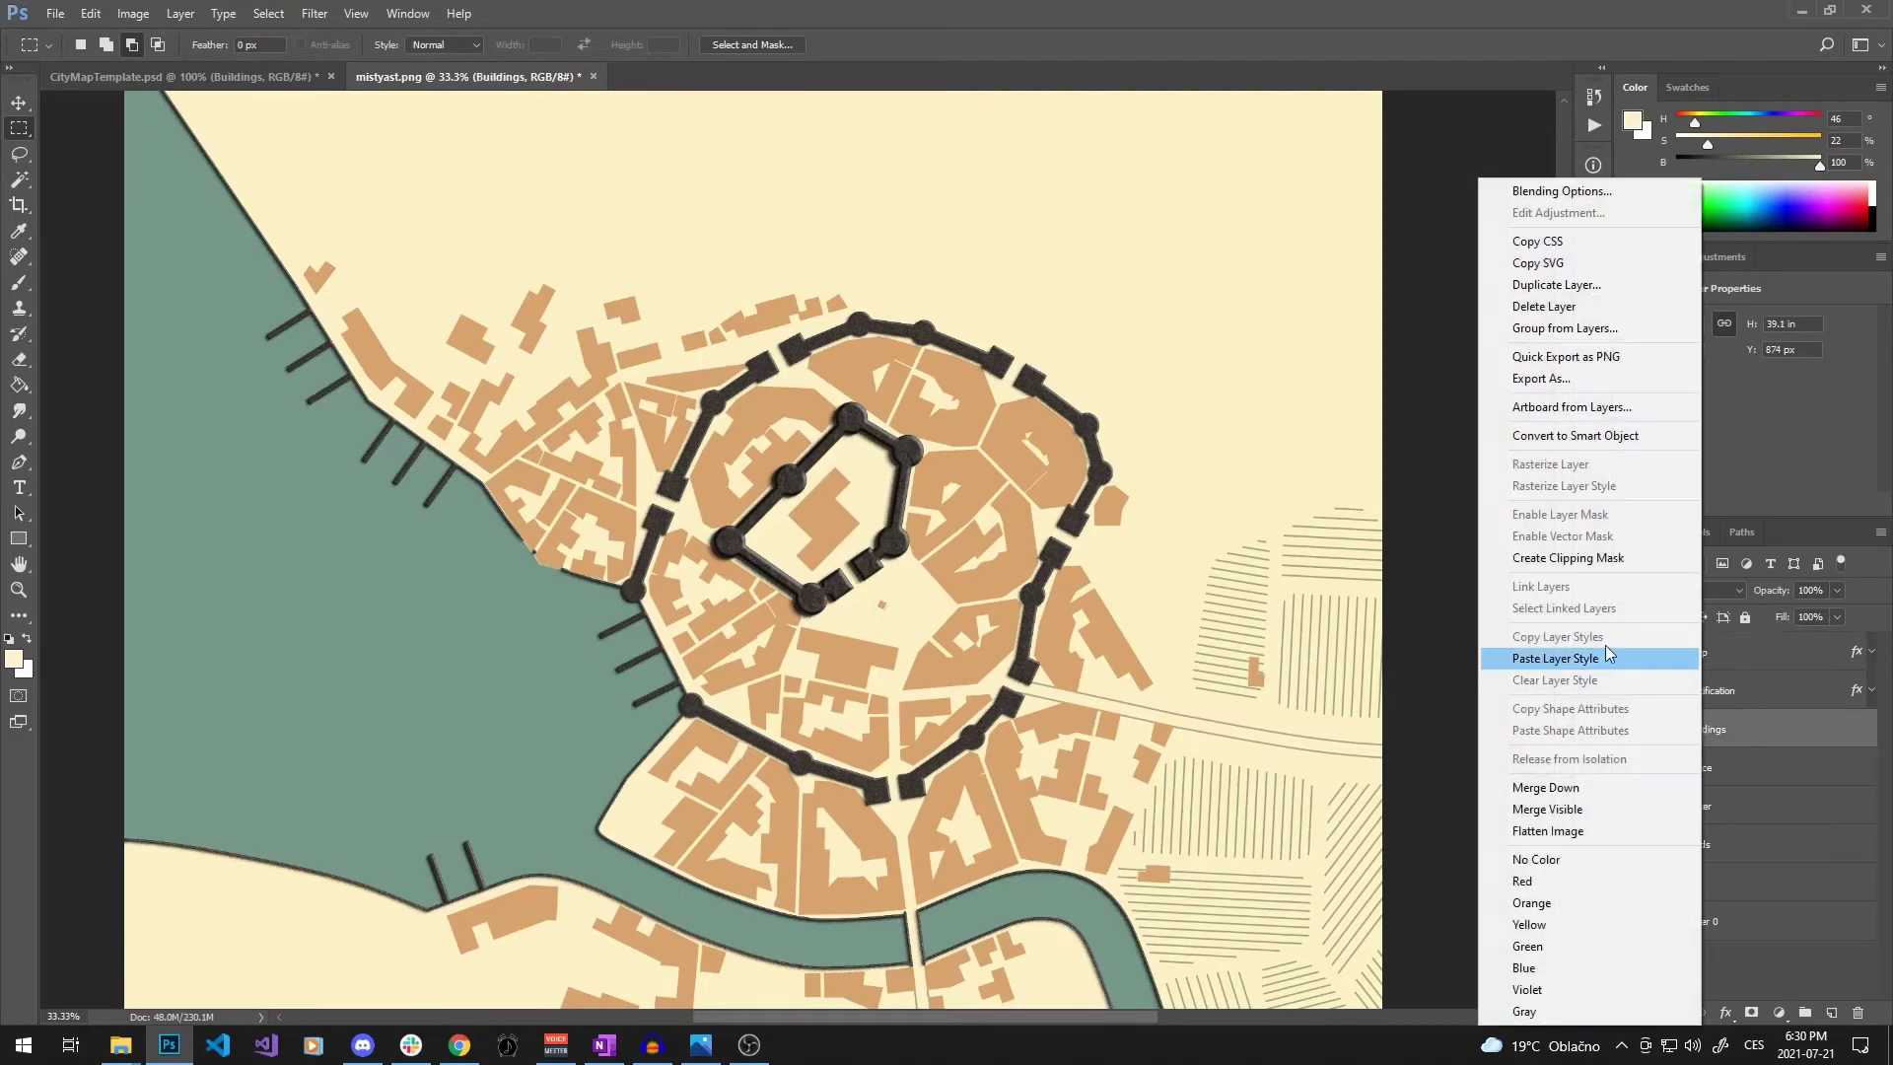
pyautogui.click(1578, 655)
pyautogui.scroll(-3, 1082, 616)
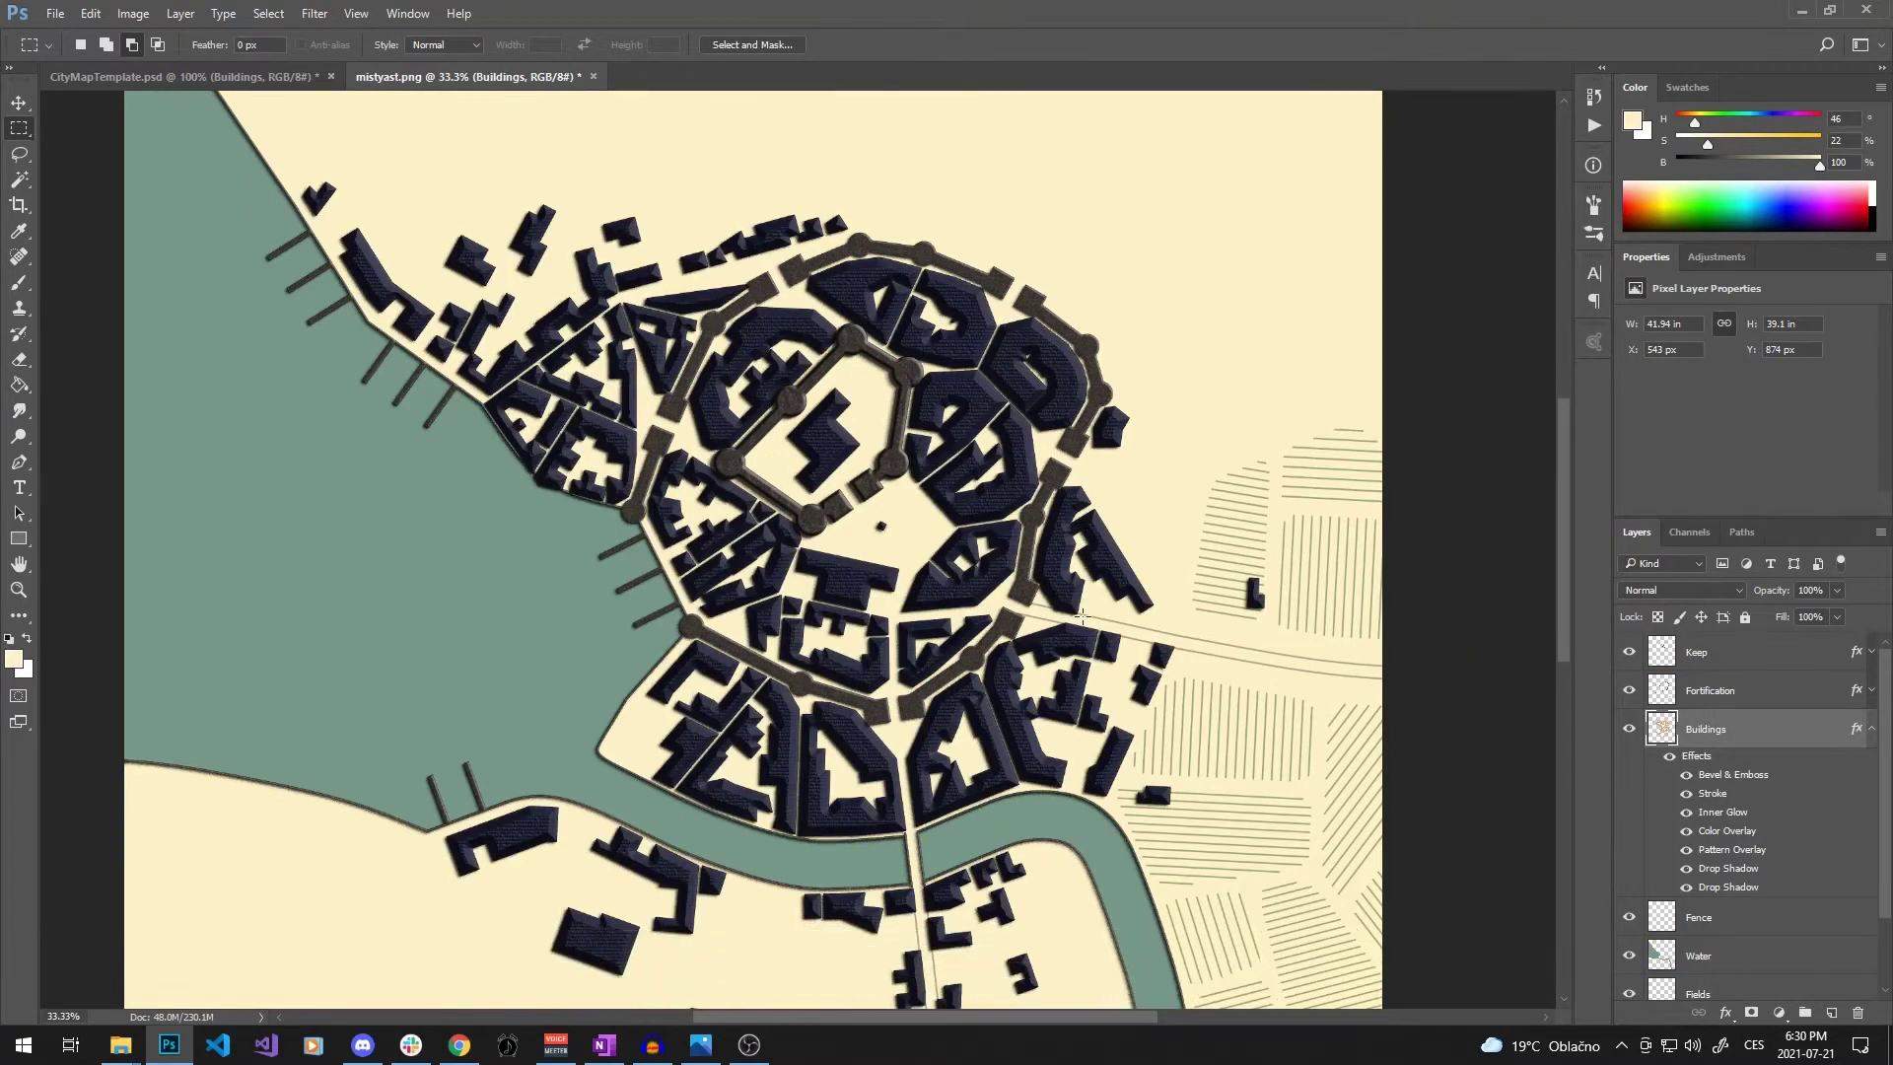
# Change the Buildings layer's Color Overlay to the dark brown 360a00
pyautogui.doubleClick(1665, 734)
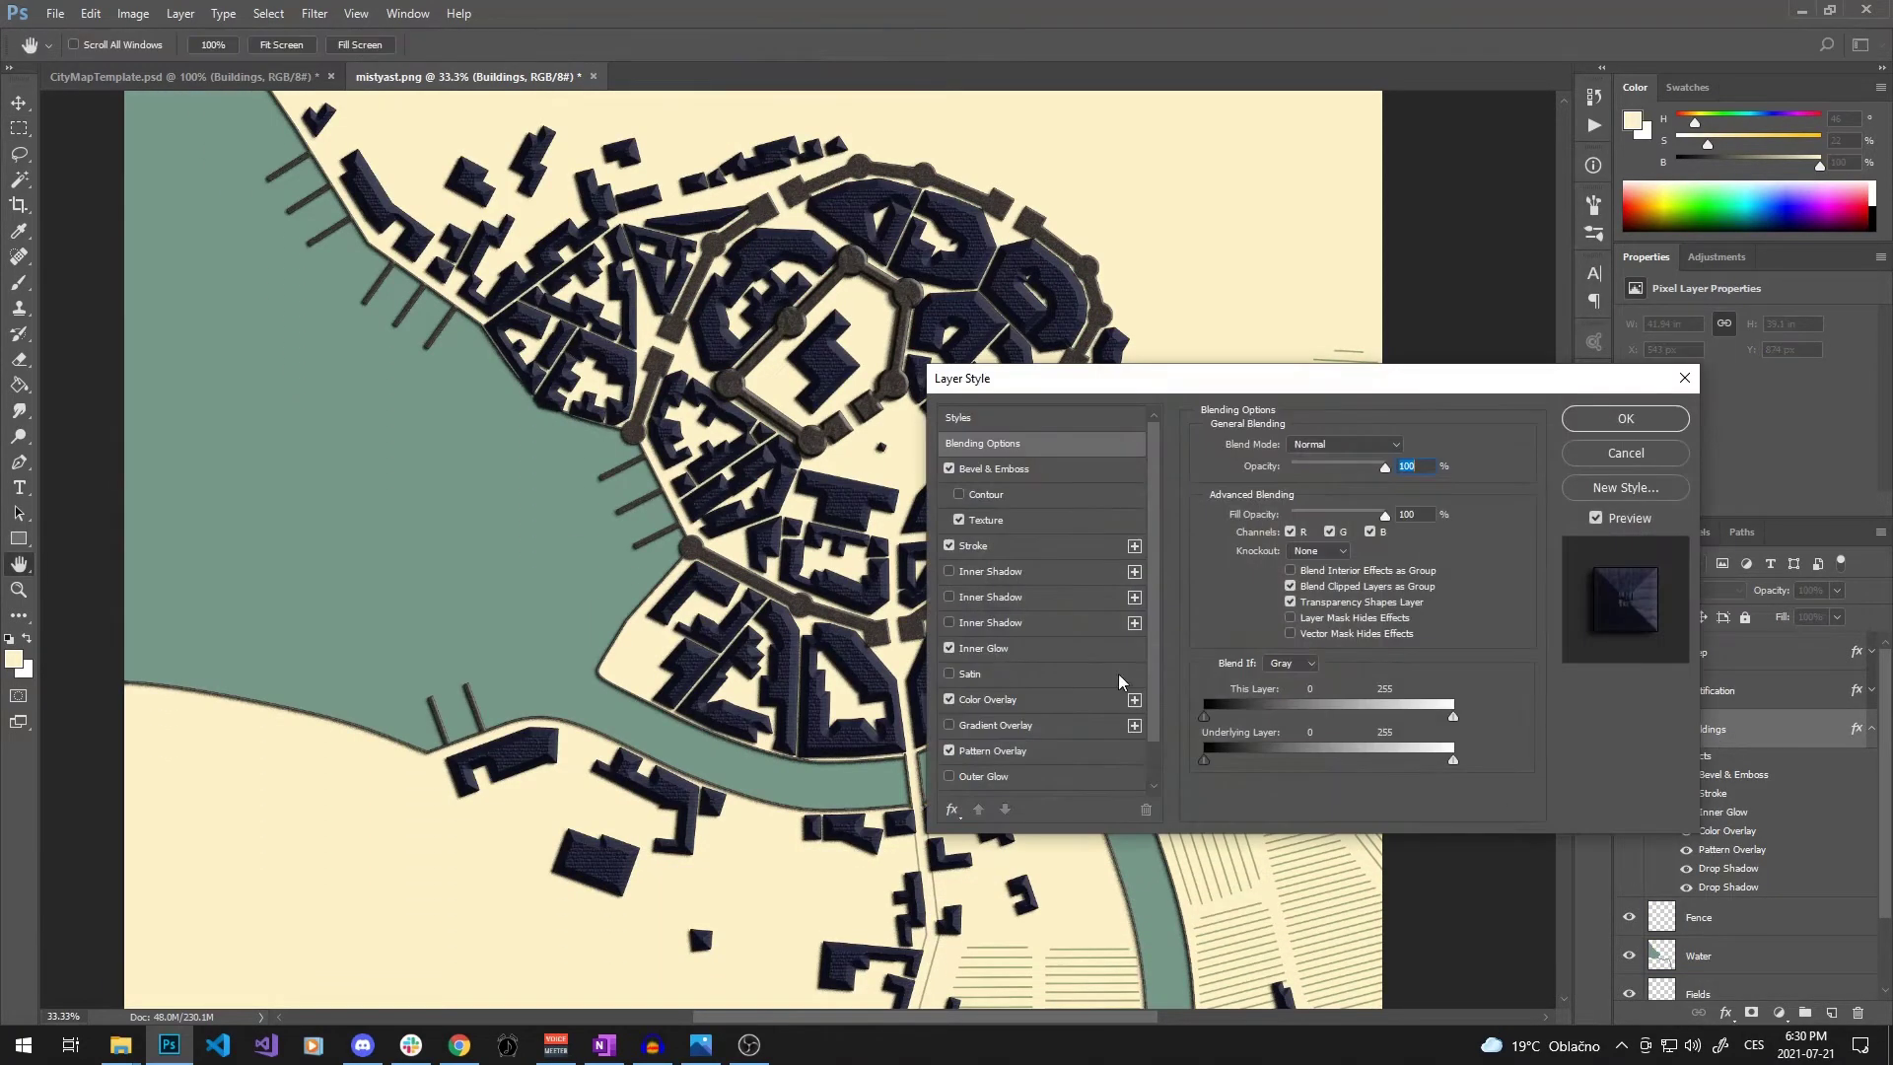
pyautogui.click(979, 700)
pyautogui.click(1407, 446)
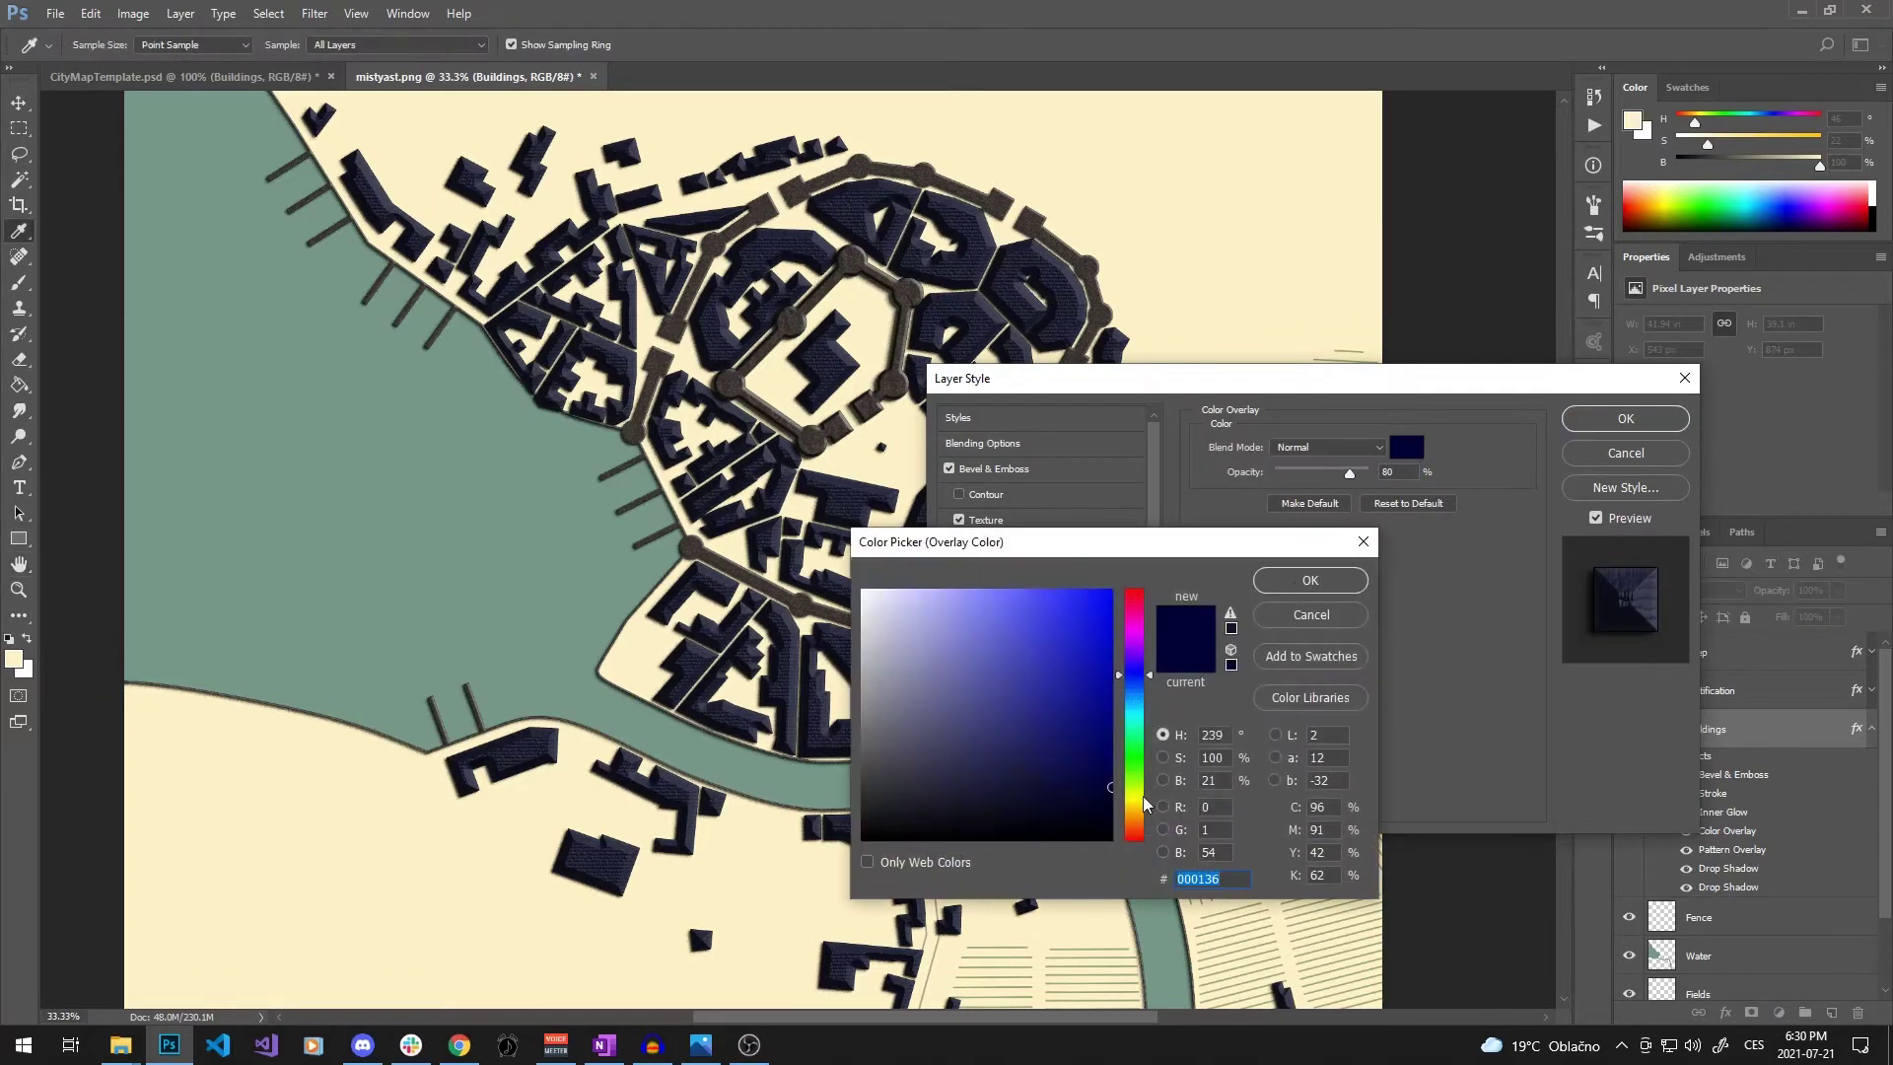
pyautogui.click(1136, 825)
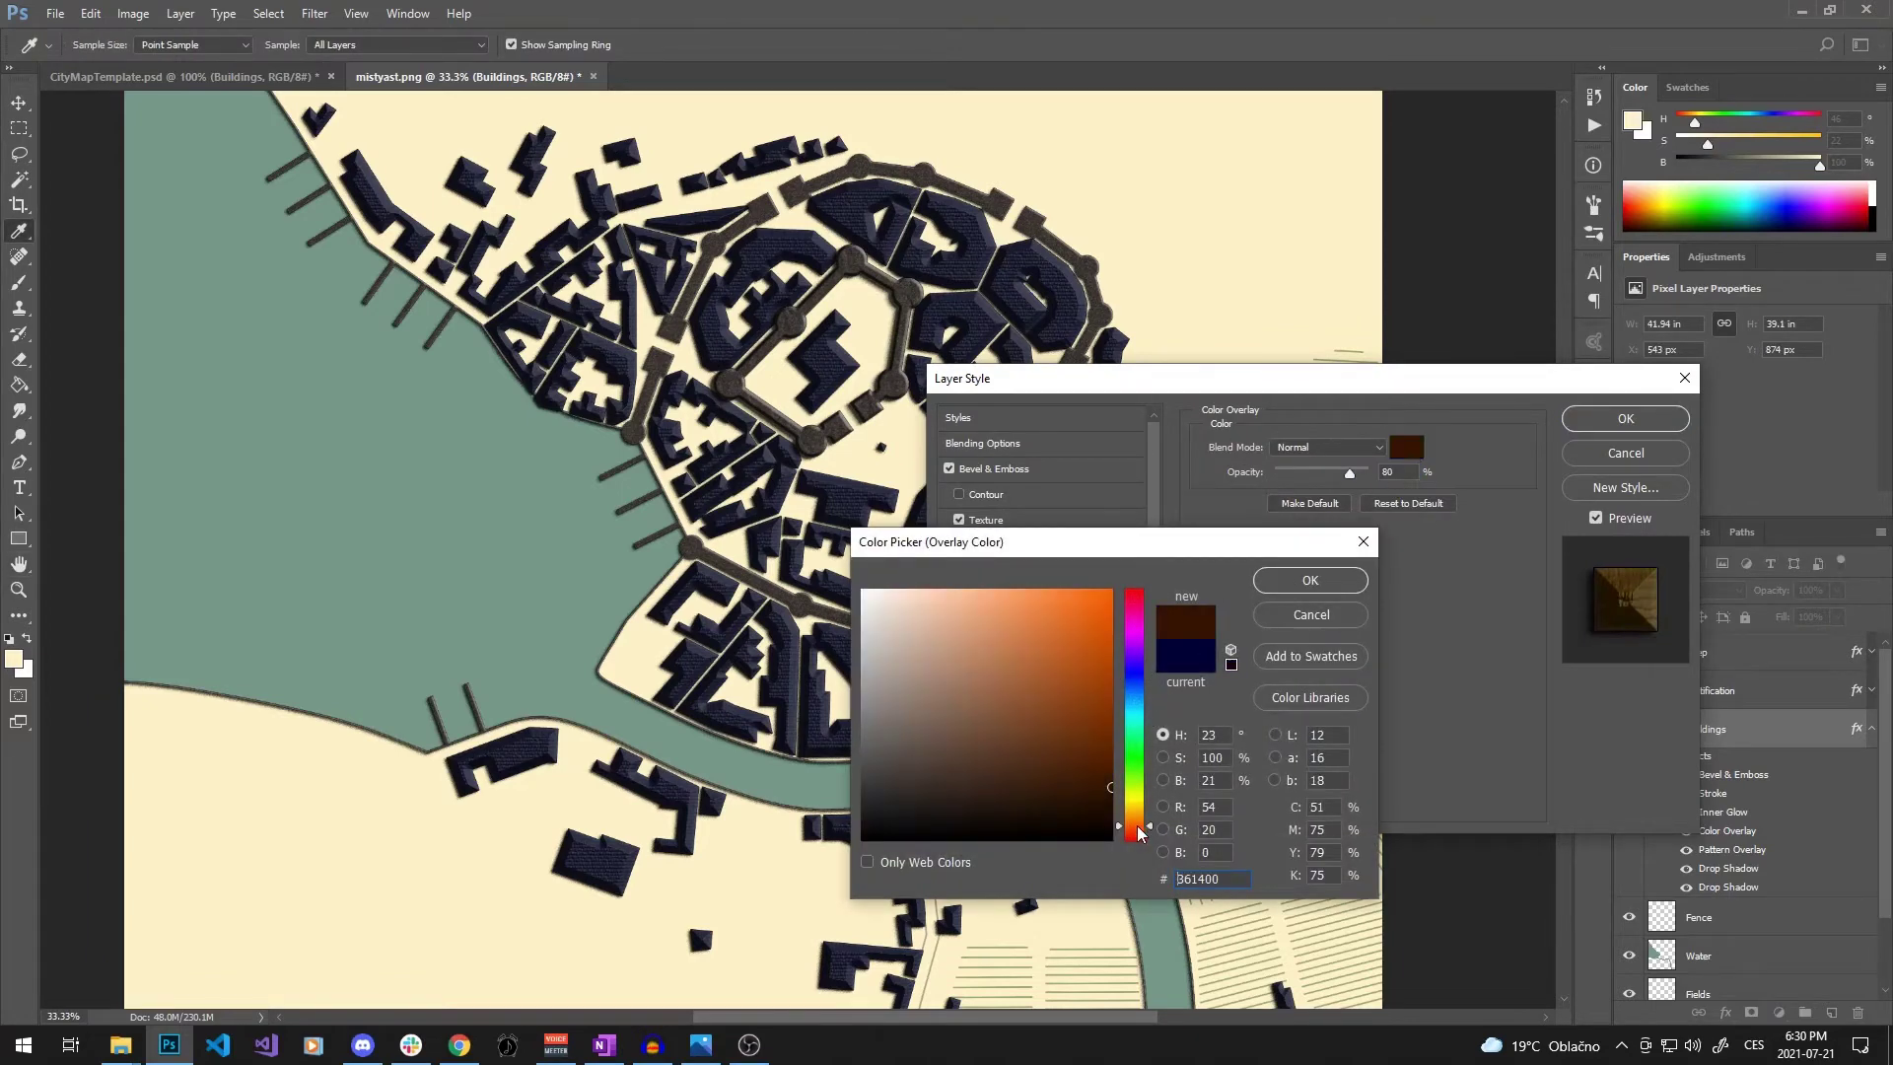
pyautogui.click(1311, 580)
# Set the Buildings layer's Bevel & Emboss depth to 100% and size to 100 px, and apply the style
pyautogui.click(993, 469)
pyautogui.click(1406, 488)
pyautogui.press('BackSpace')
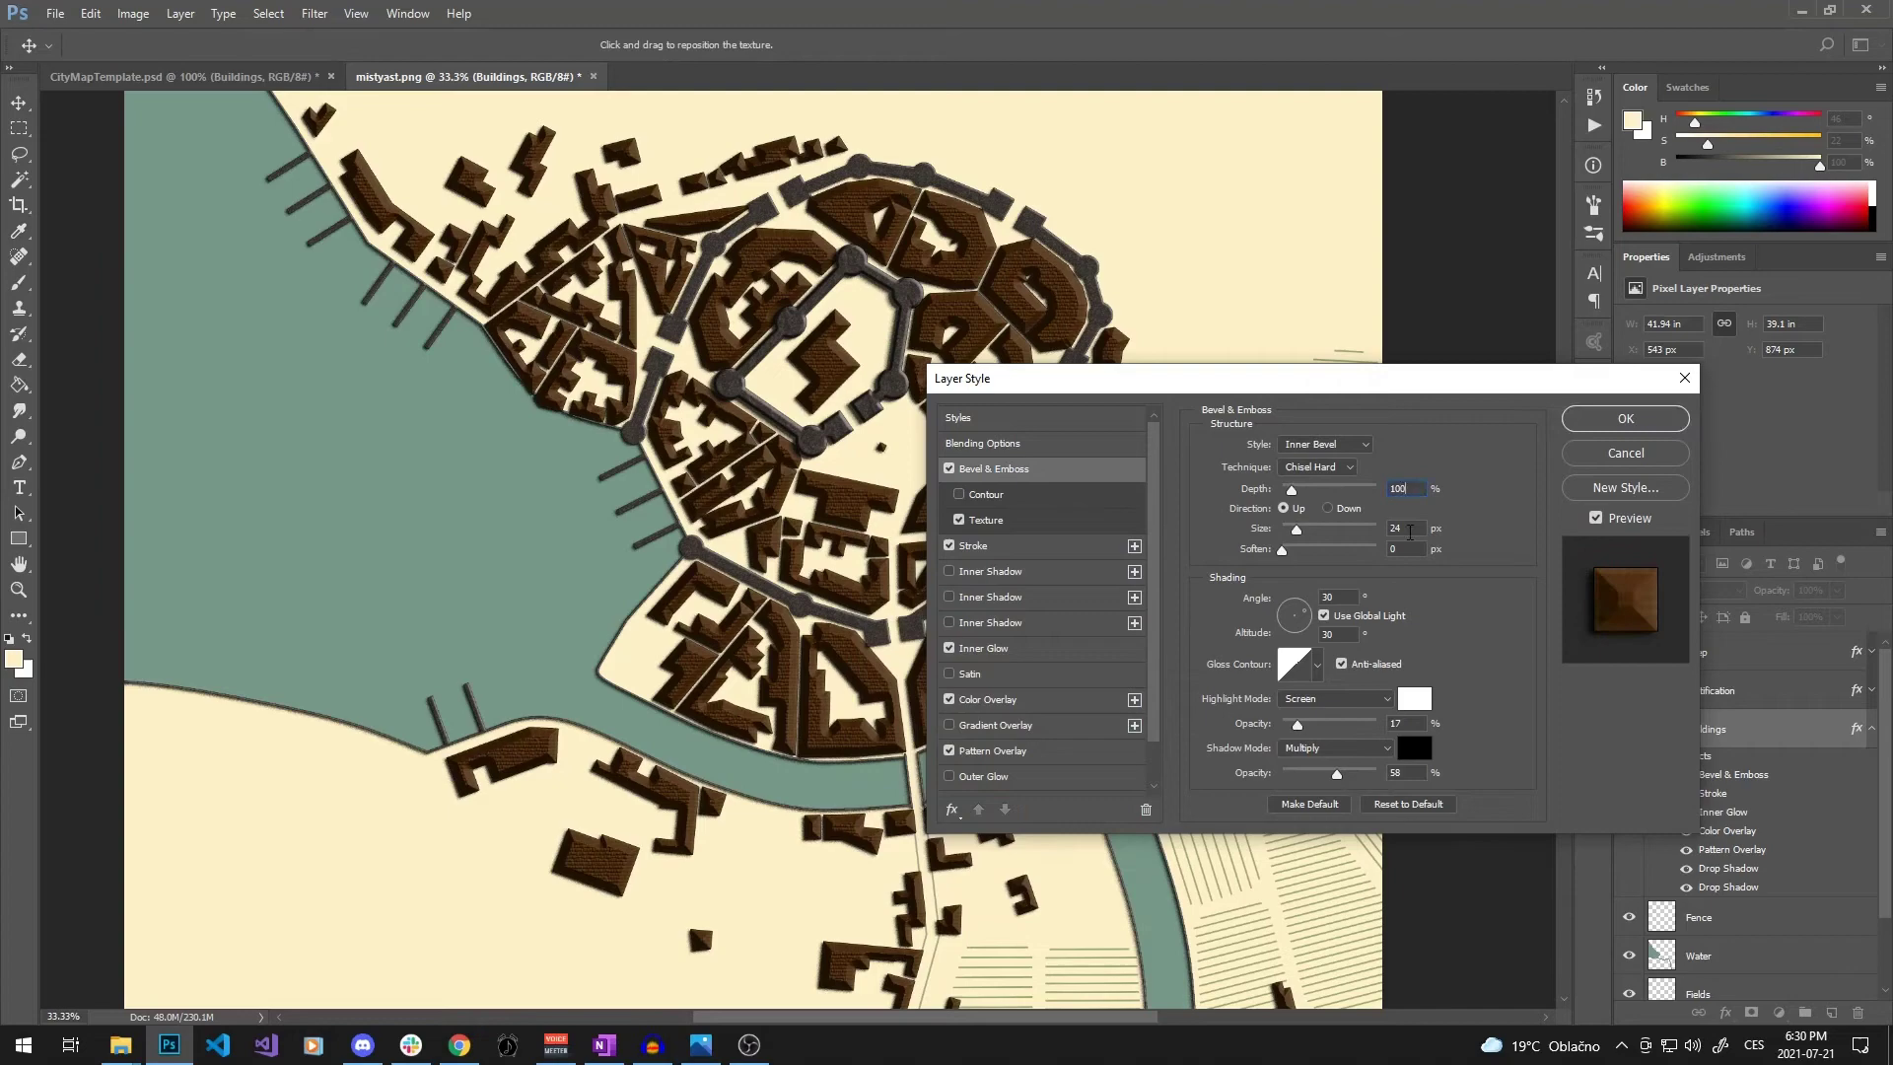
pyautogui.write('100')
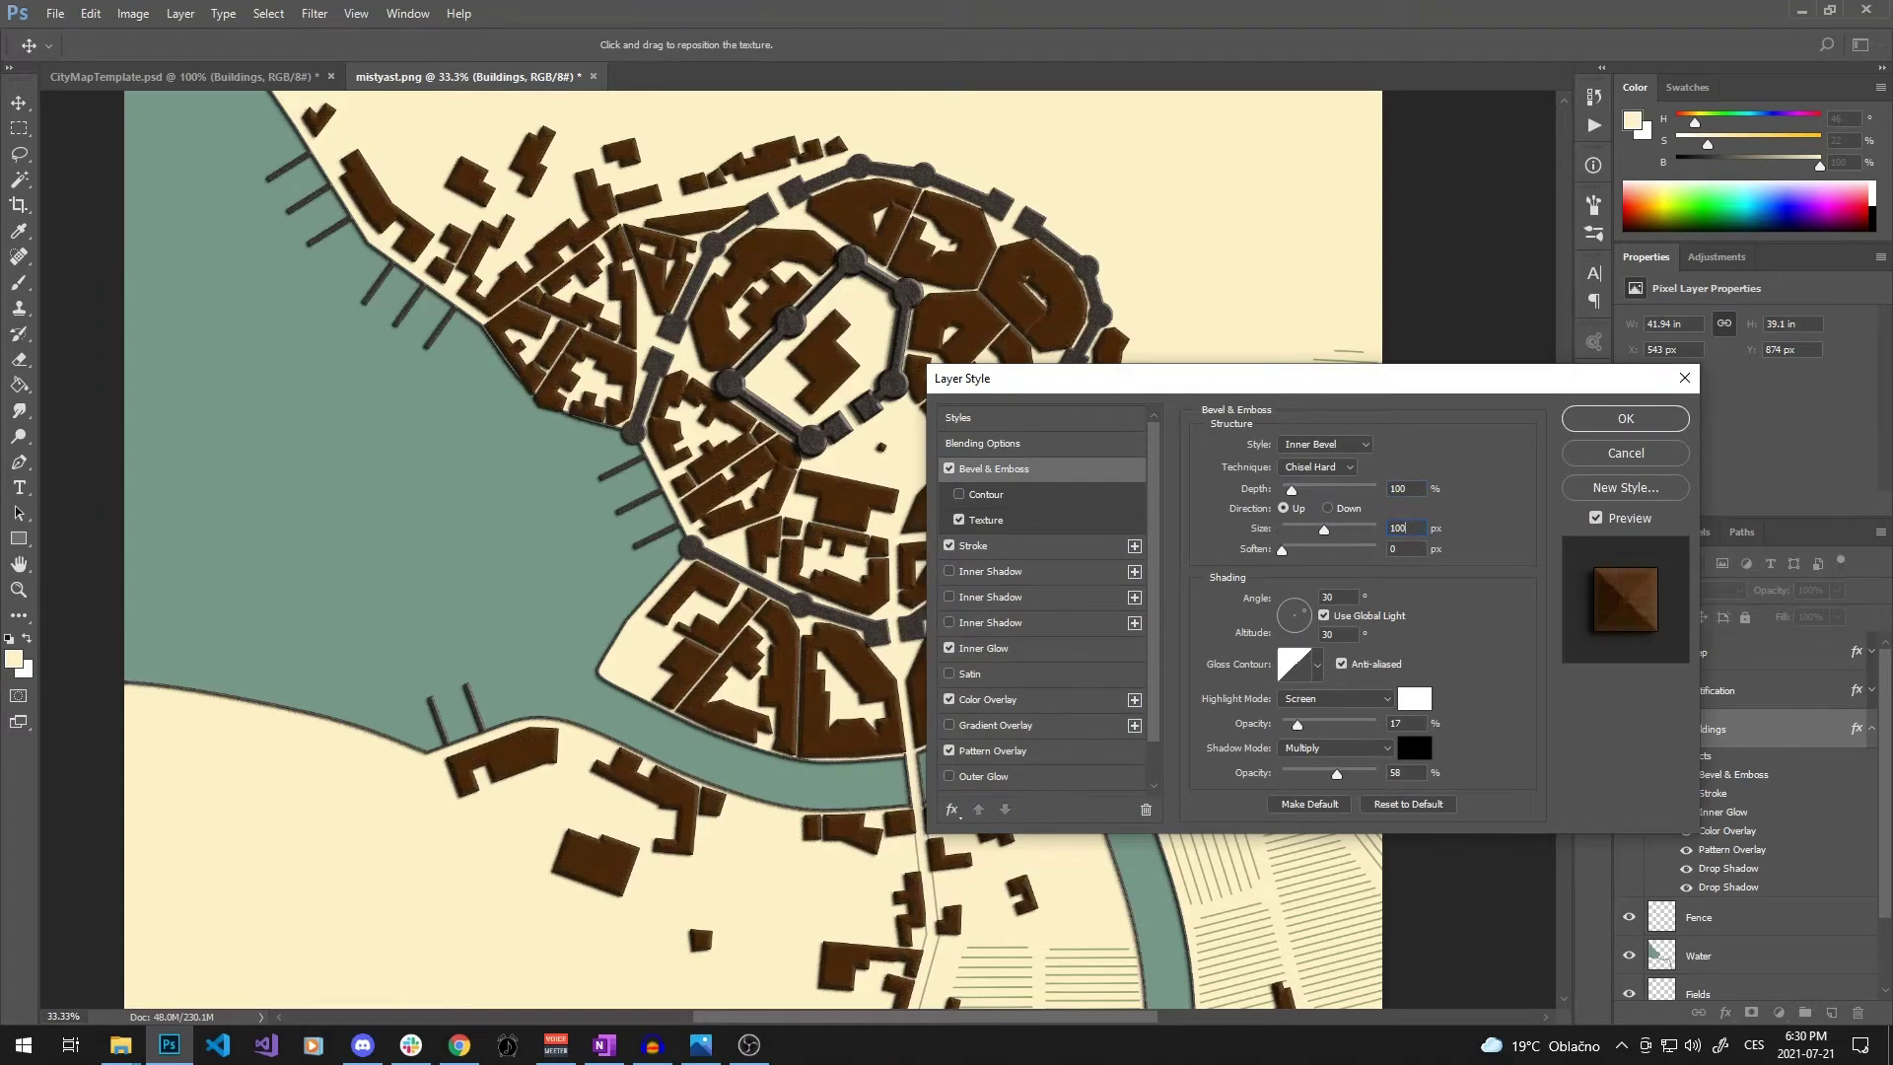
pyautogui.click(1625, 419)
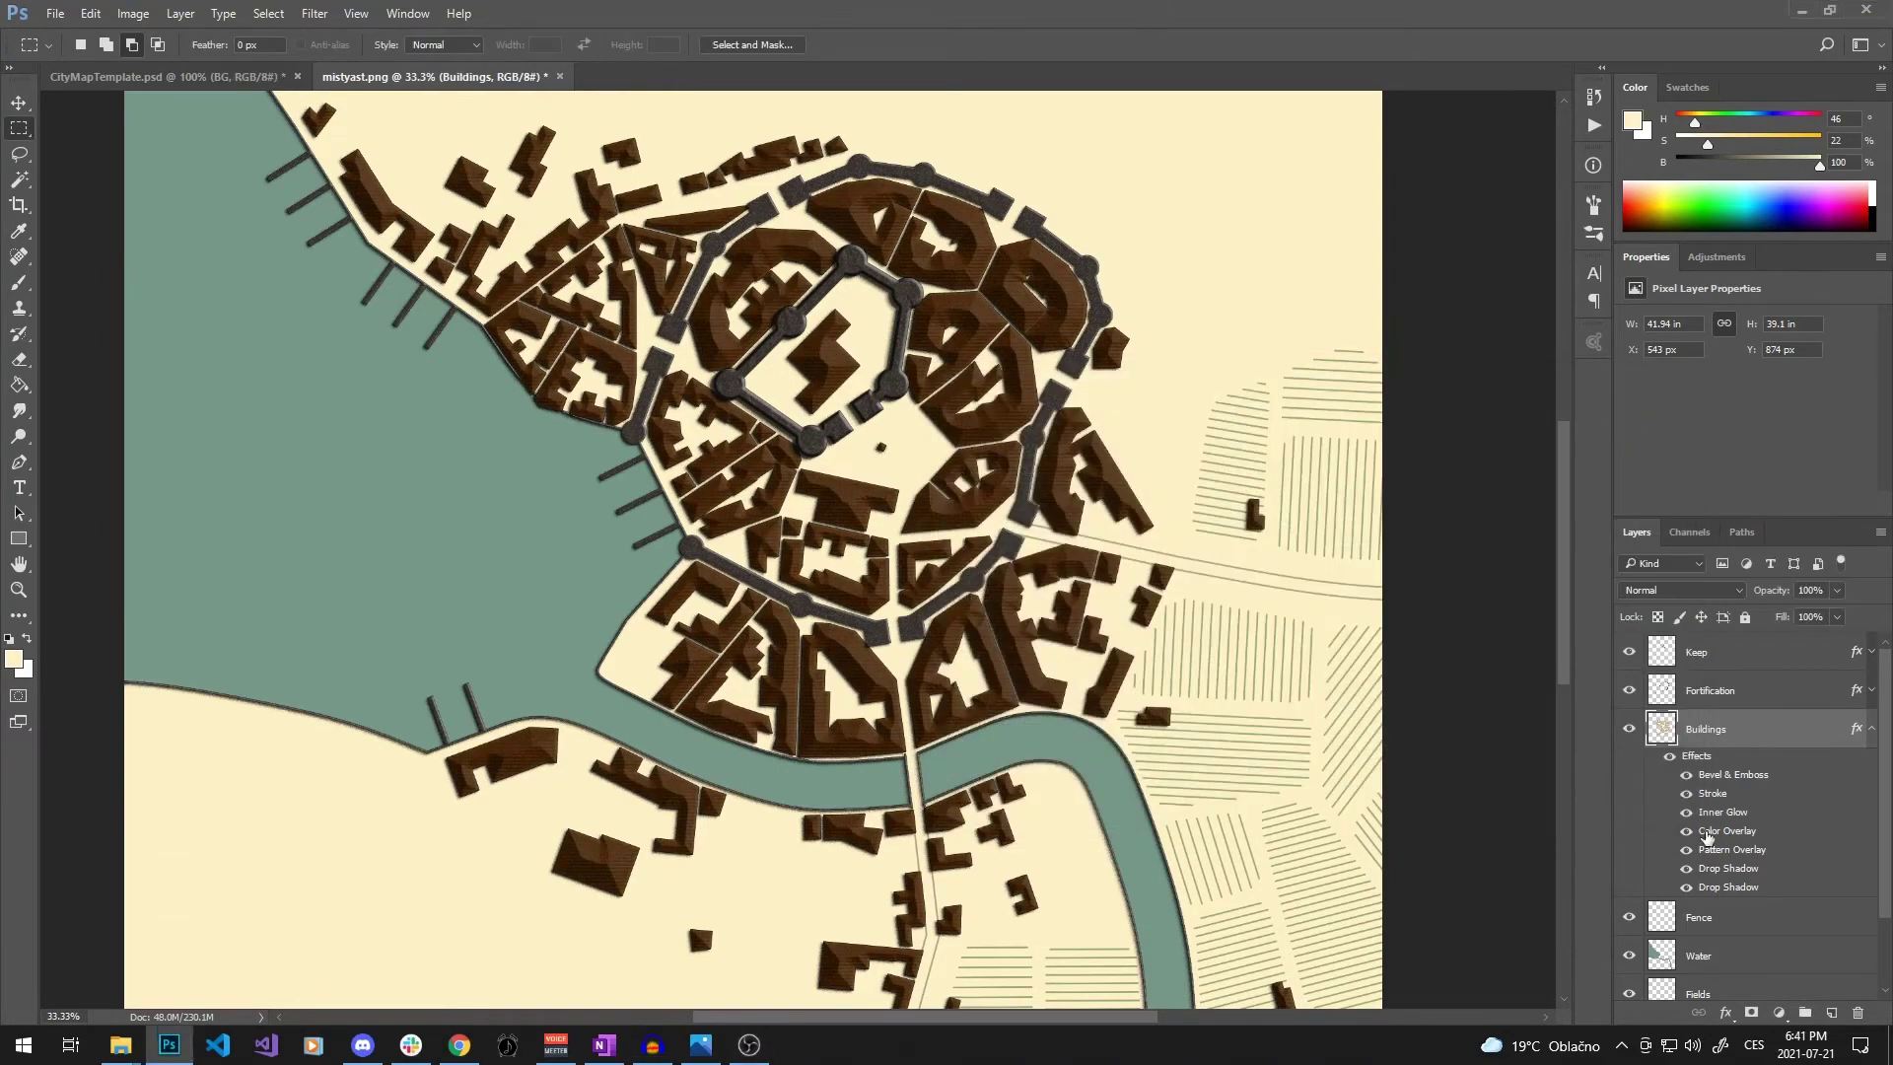
# Copy the Pallisade layer style from CityMapTemplate.psd onto the Fence layer in mistyast.png
pyautogui.click(1709, 916)
pyautogui.click(167, 76)
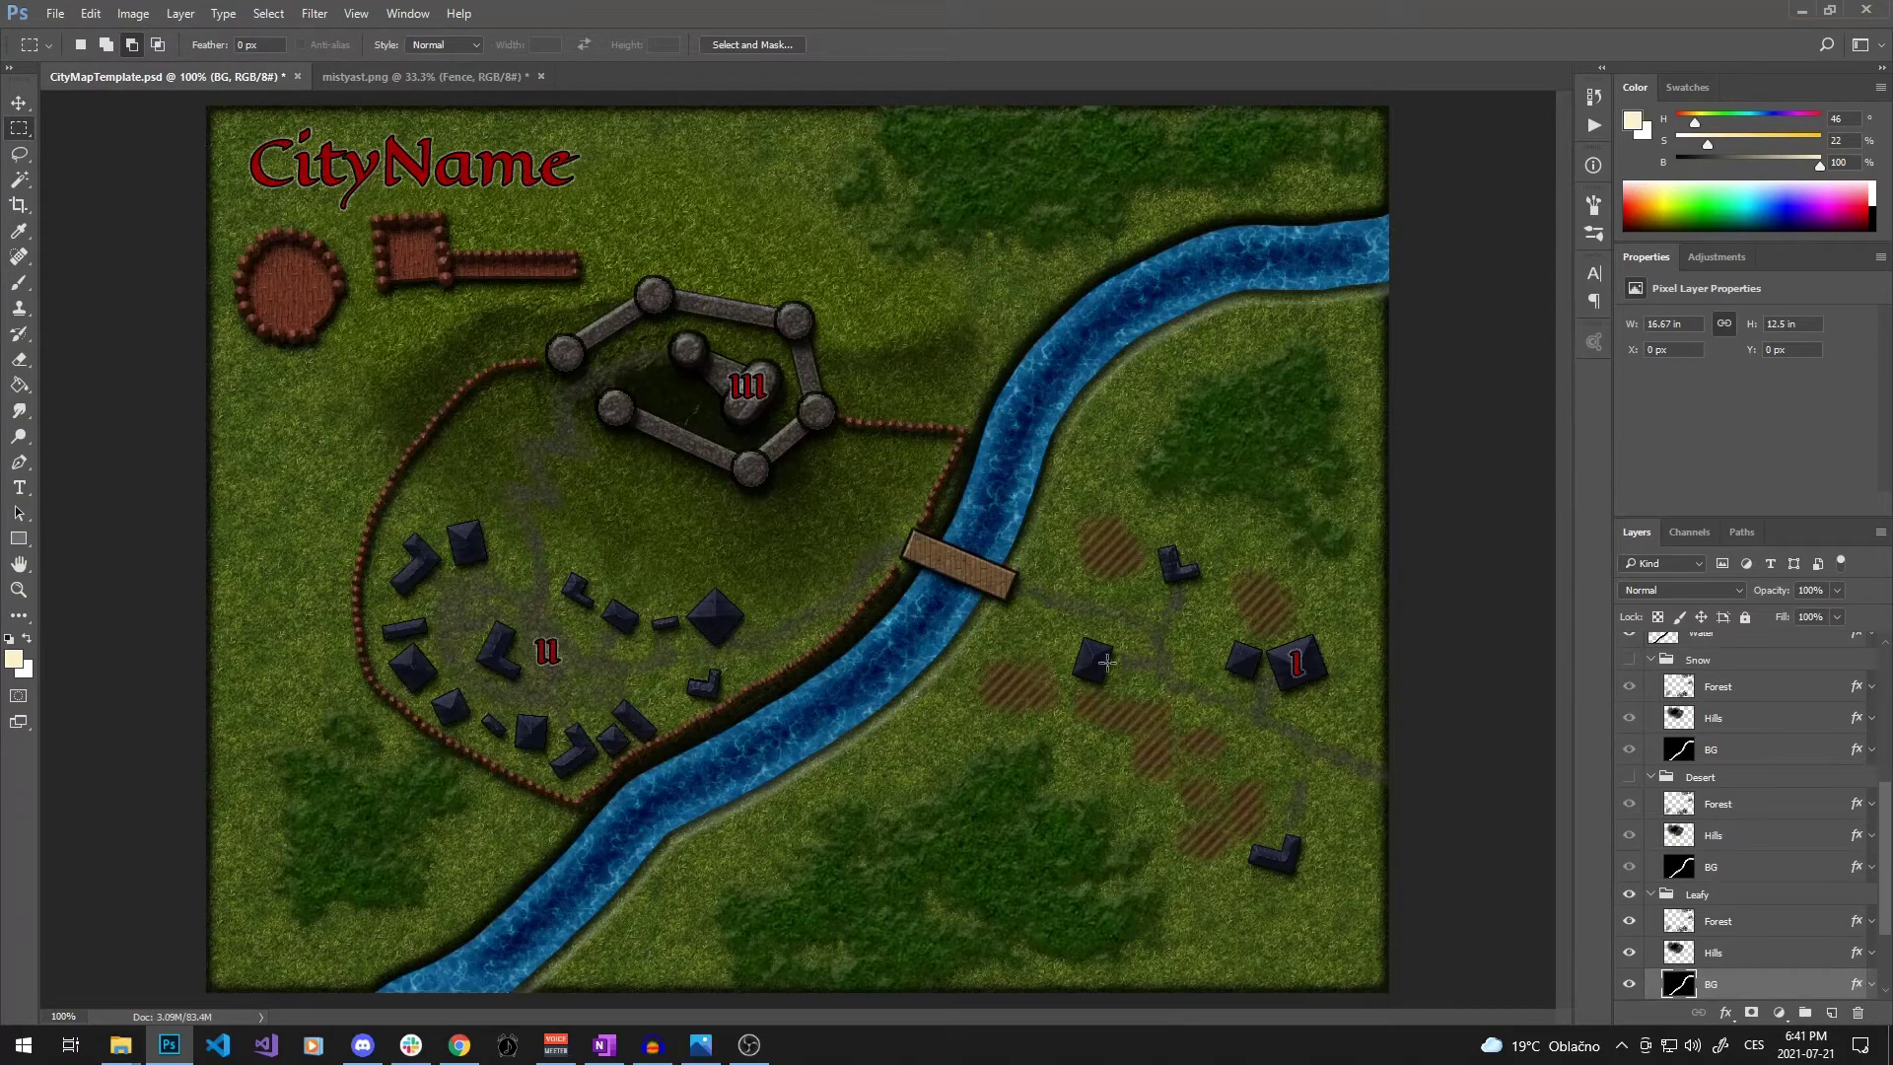
pyautogui.keyDown('ctrl'); pyautogui.click(879, 597); pyautogui.keyUp('ctrl')
pyautogui.rightClick(1734, 666)
pyautogui.click(1581, 639)
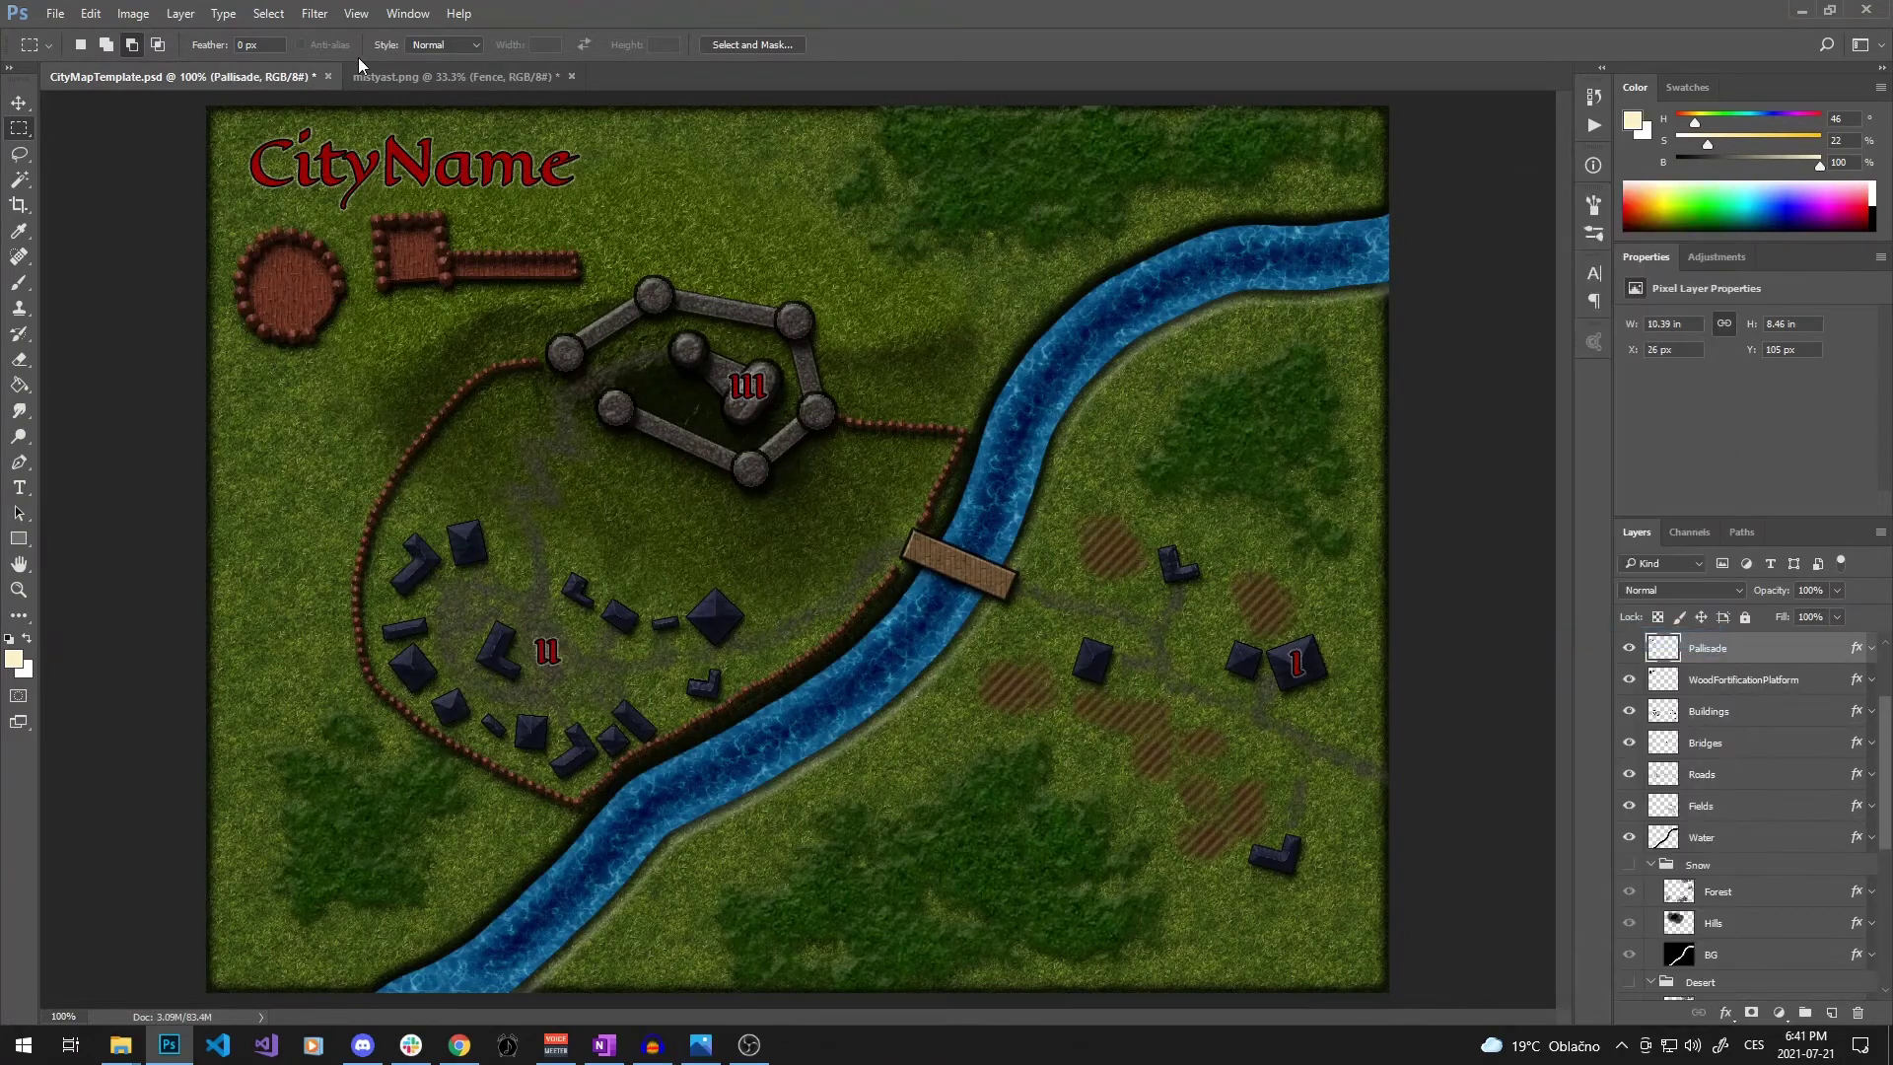
pyautogui.click(375, 76)
pyautogui.rightClick(1716, 827)
pyautogui.click(1577, 655)
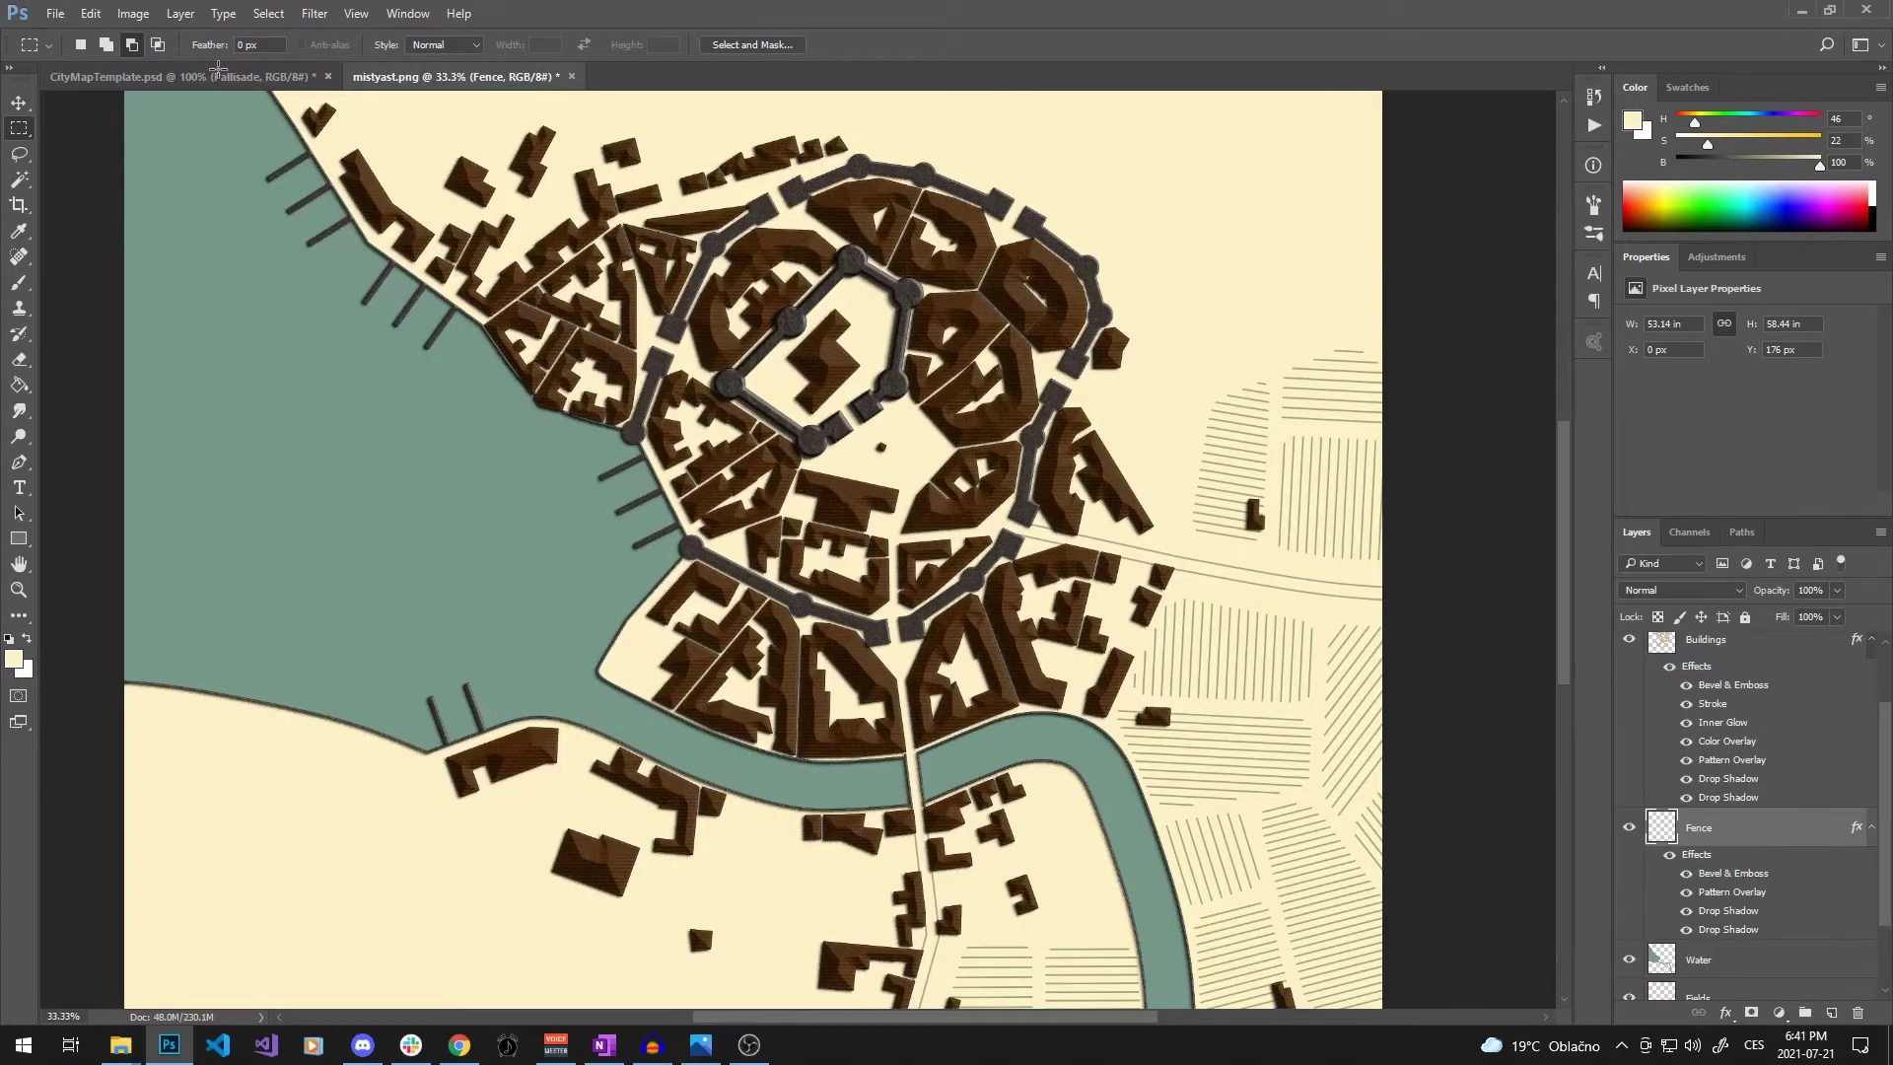
# Copy the Fields layer style from CityMapTemplate.psd onto the Fields layer in mistyast.png
pyautogui.click(221, 76)
pyautogui.click(1741, 830)
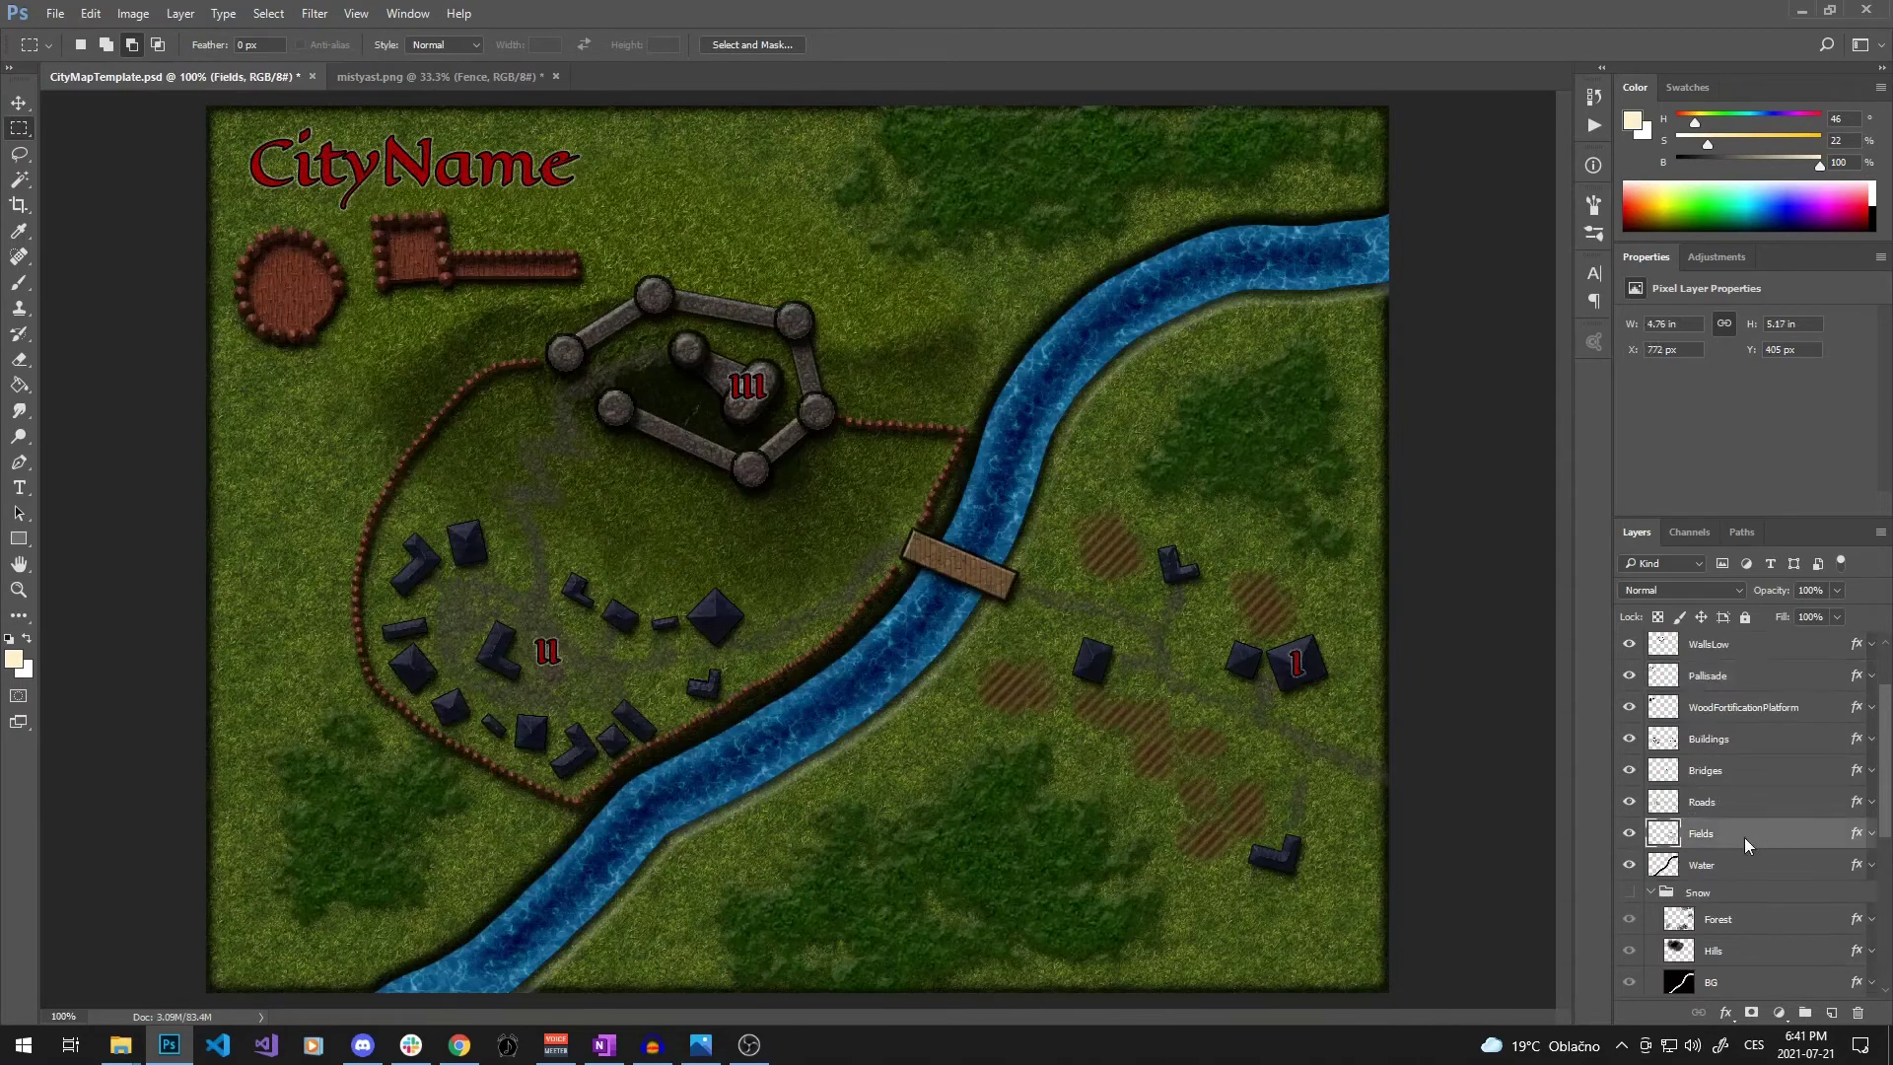
pyautogui.rightClick(1744, 837)
pyautogui.click(1578, 631)
pyautogui.click(434, 76)
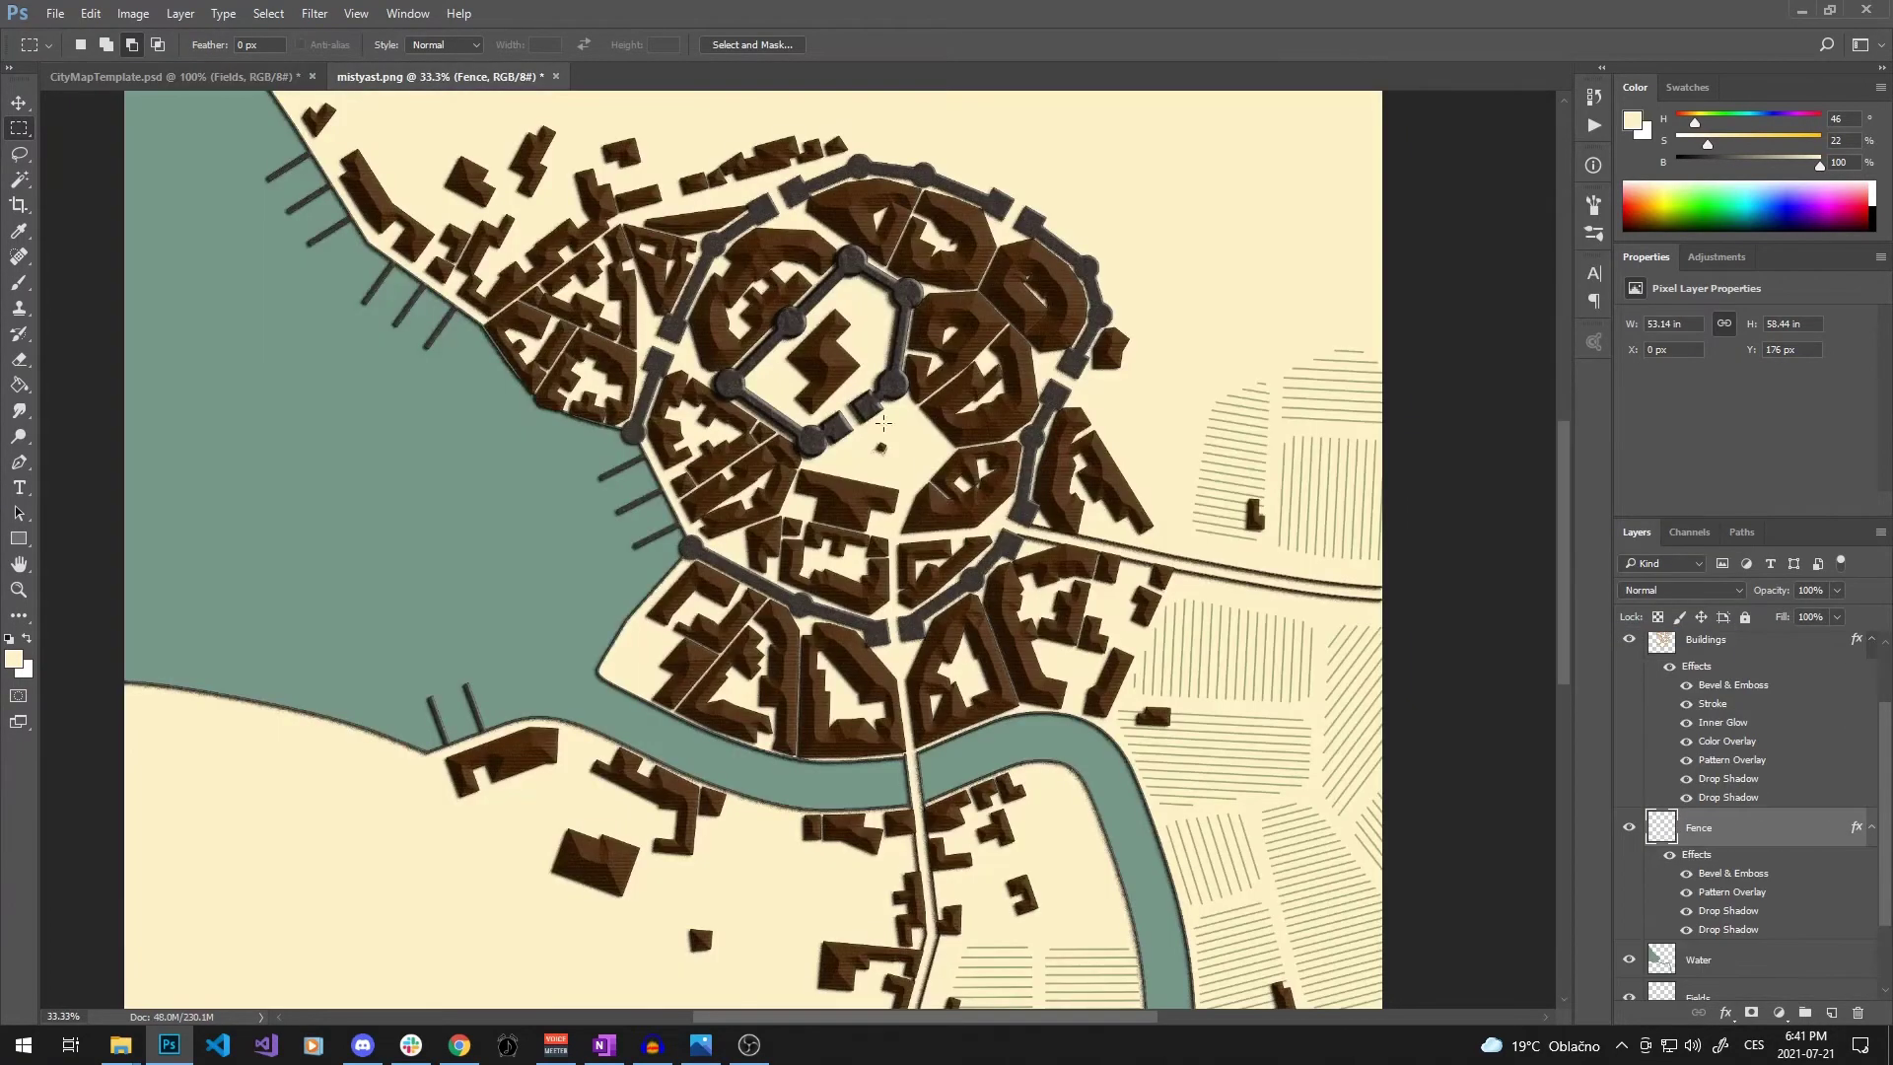
pyautogui.scroll(-2, 1722, 820)
pyautogui.rightClick(1715, 930)
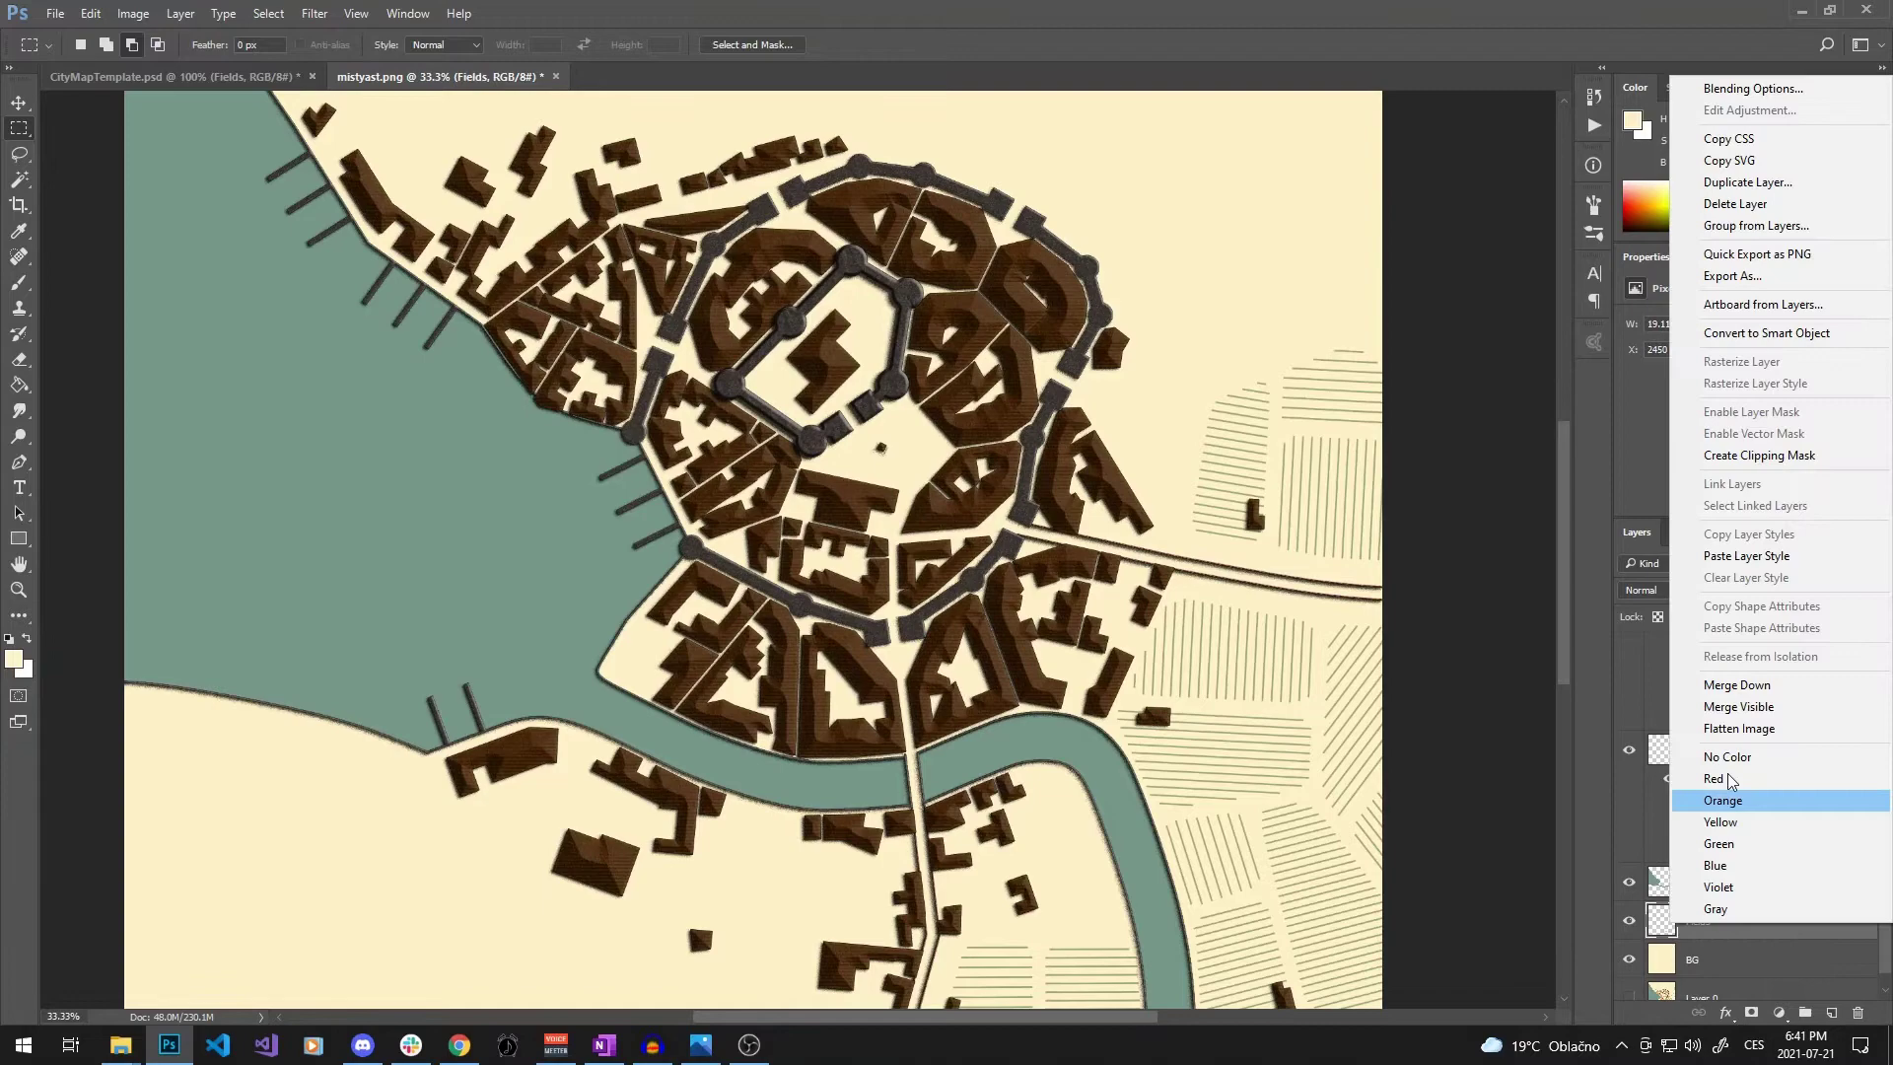
pyautogui.click(1735, 560)
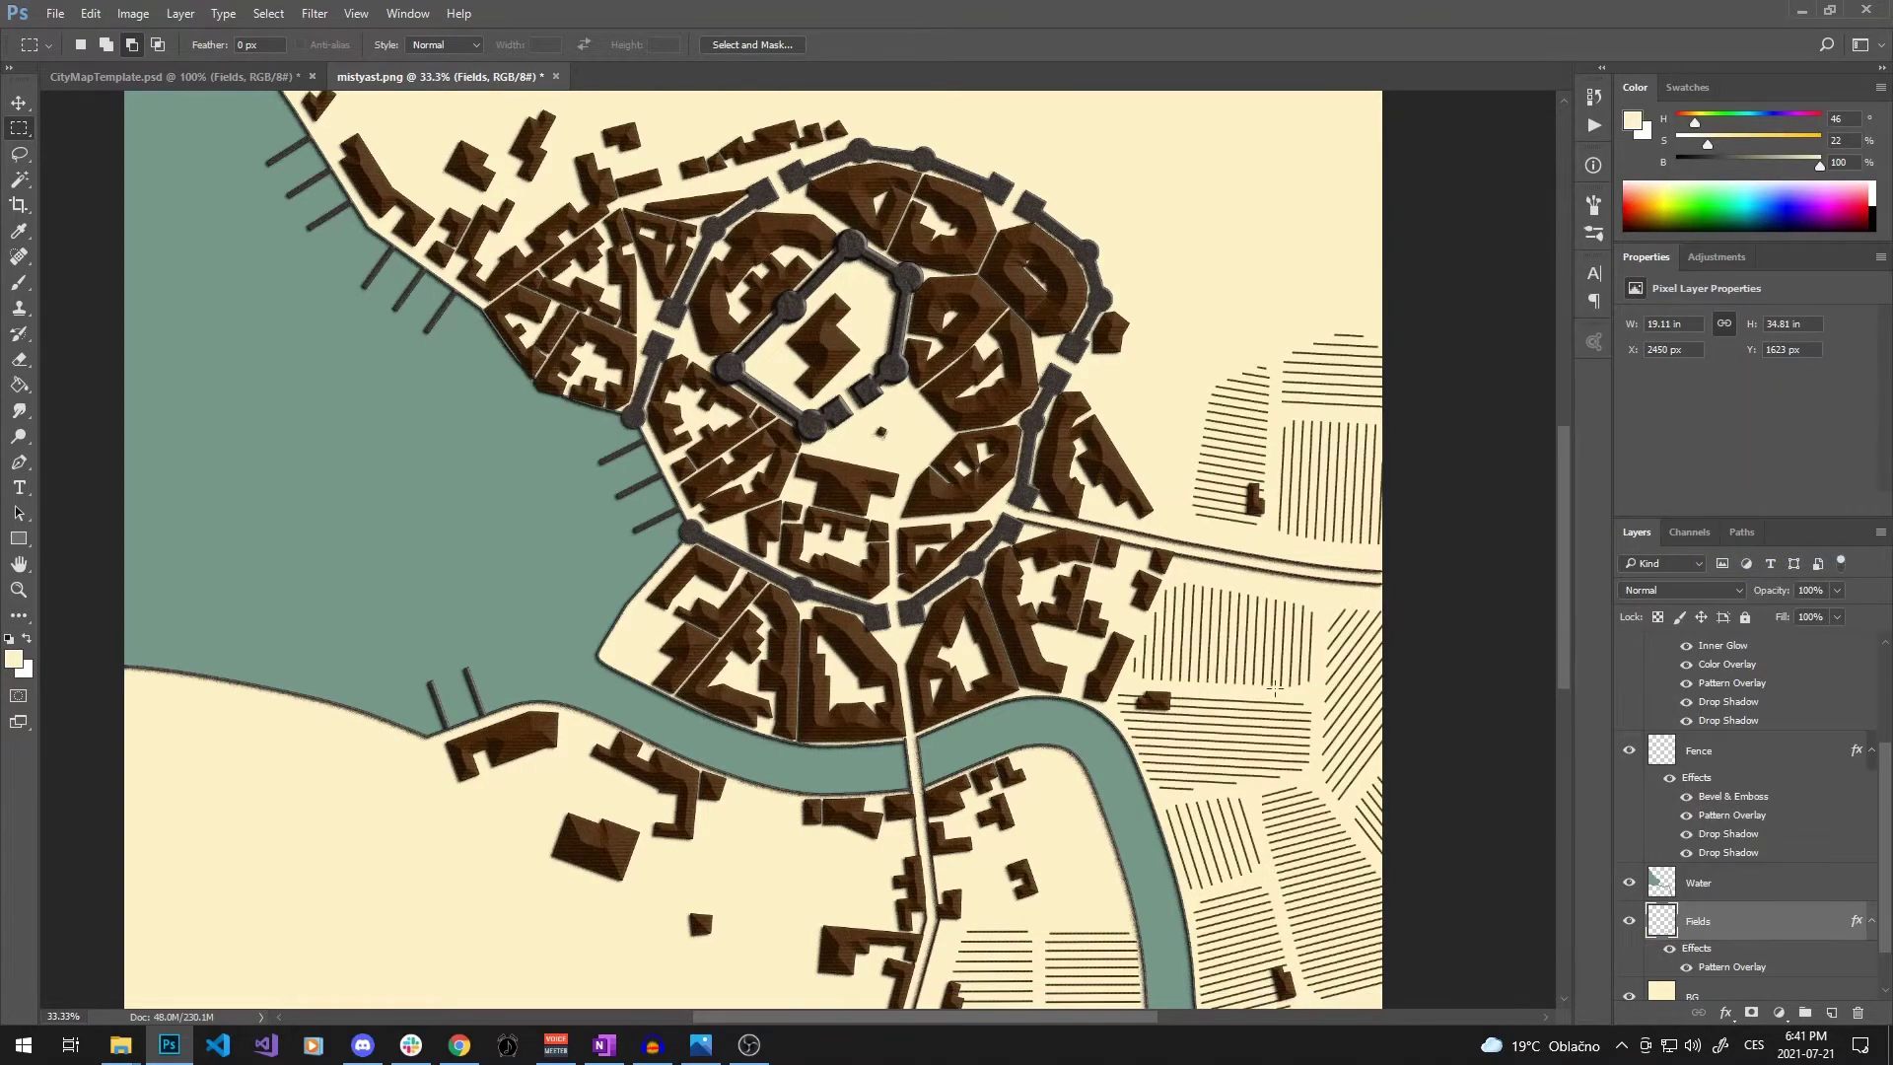
# Copy the Water layer style from CityMapTemplate.psd onto the Water layer in mistyast.png
pyautogui.scroll(-1, 1493, 620)
pyautogui.click(168, 76)
pyautogui.hotkey('alt', '[')
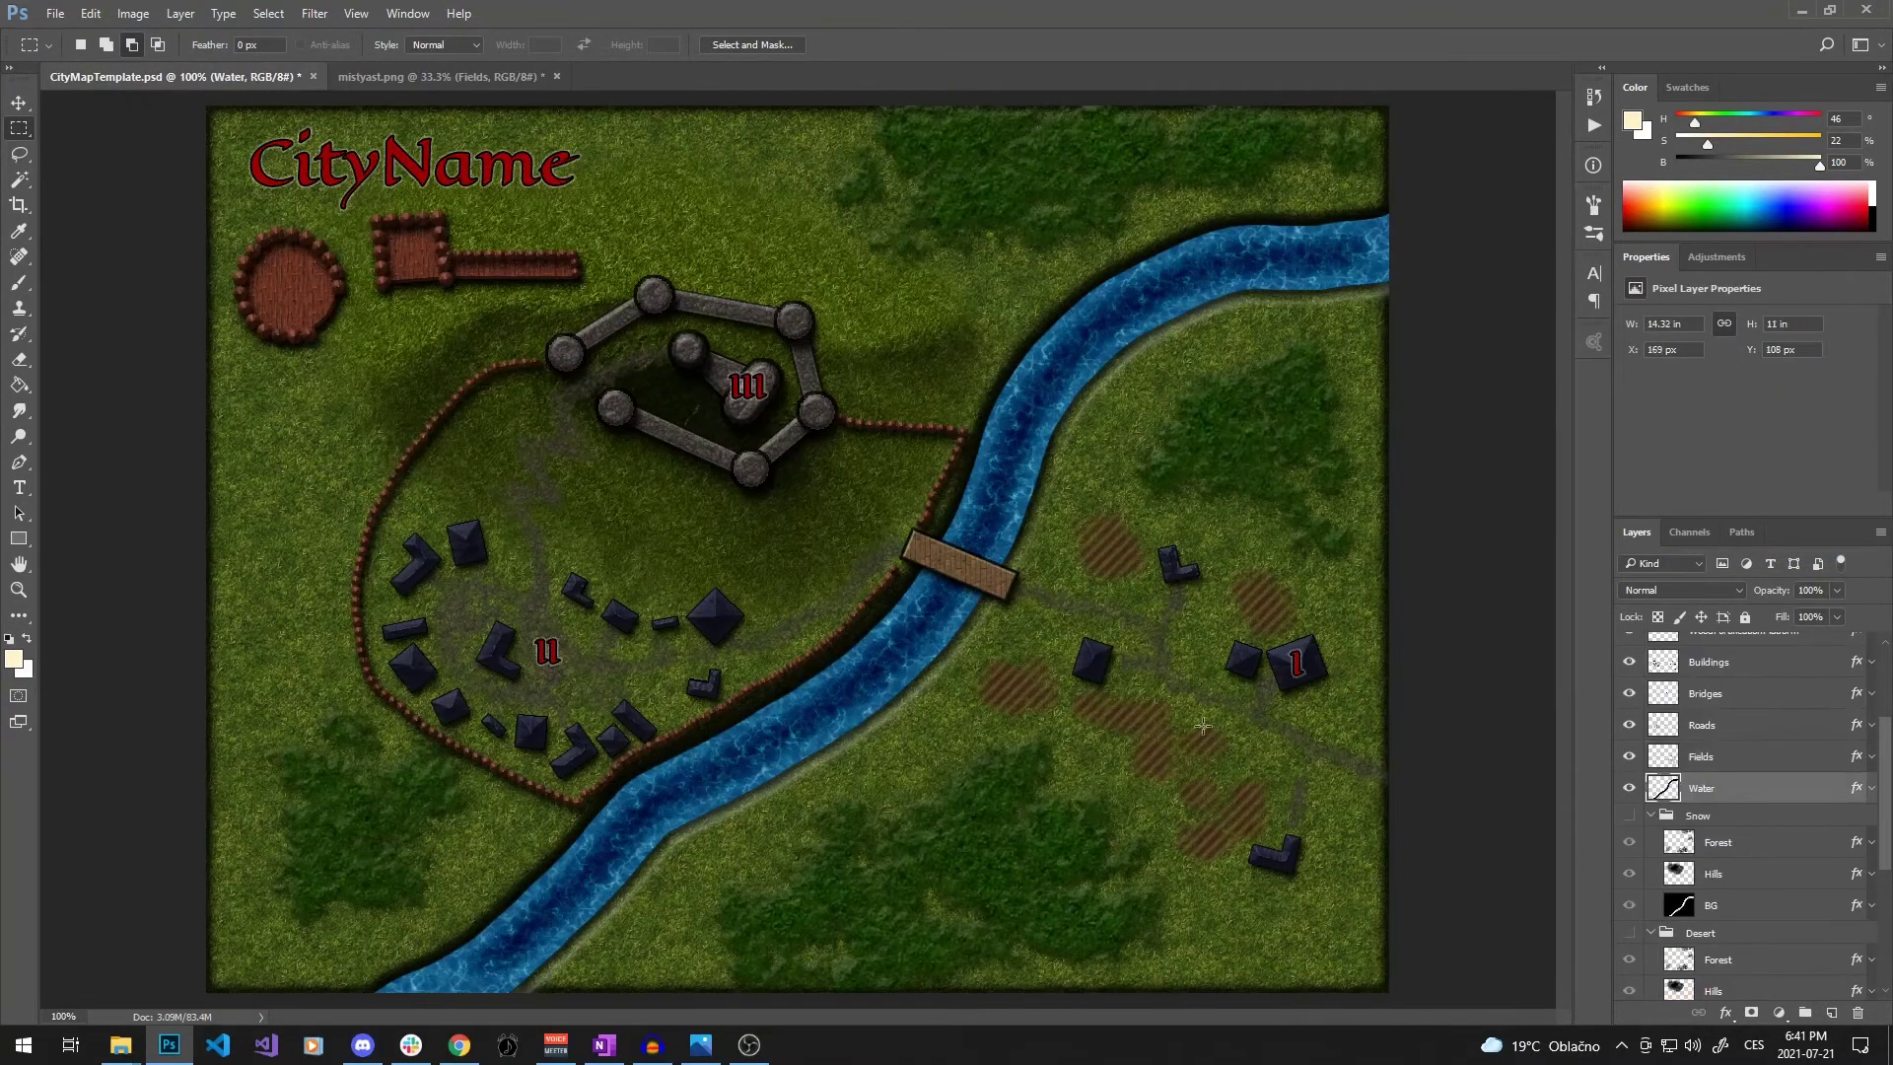
pyautogui.rightClick(1765, 796)
pyautogui.click(1657, 636)
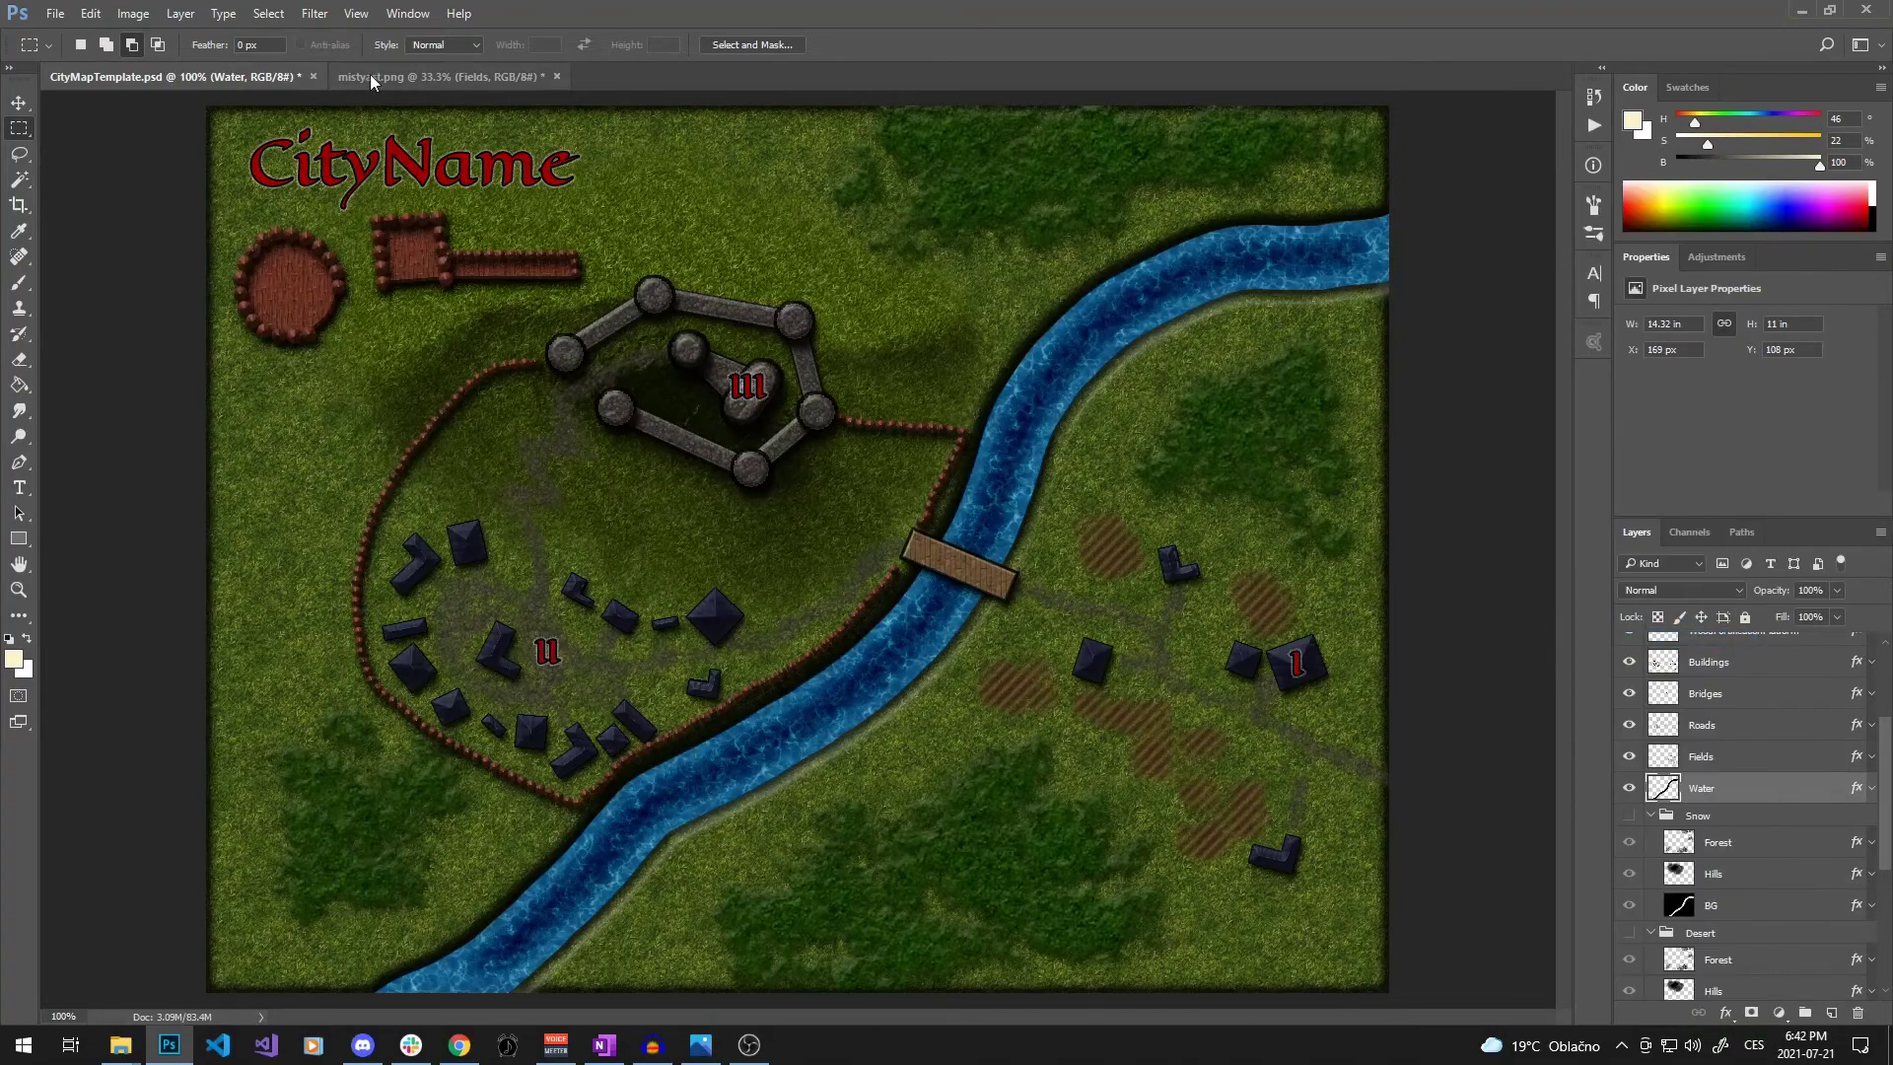
pyautogui.click(441, 76)
pyautogui.hotkey('alt', ']')
pyautogui.rightClick(1713, 887)
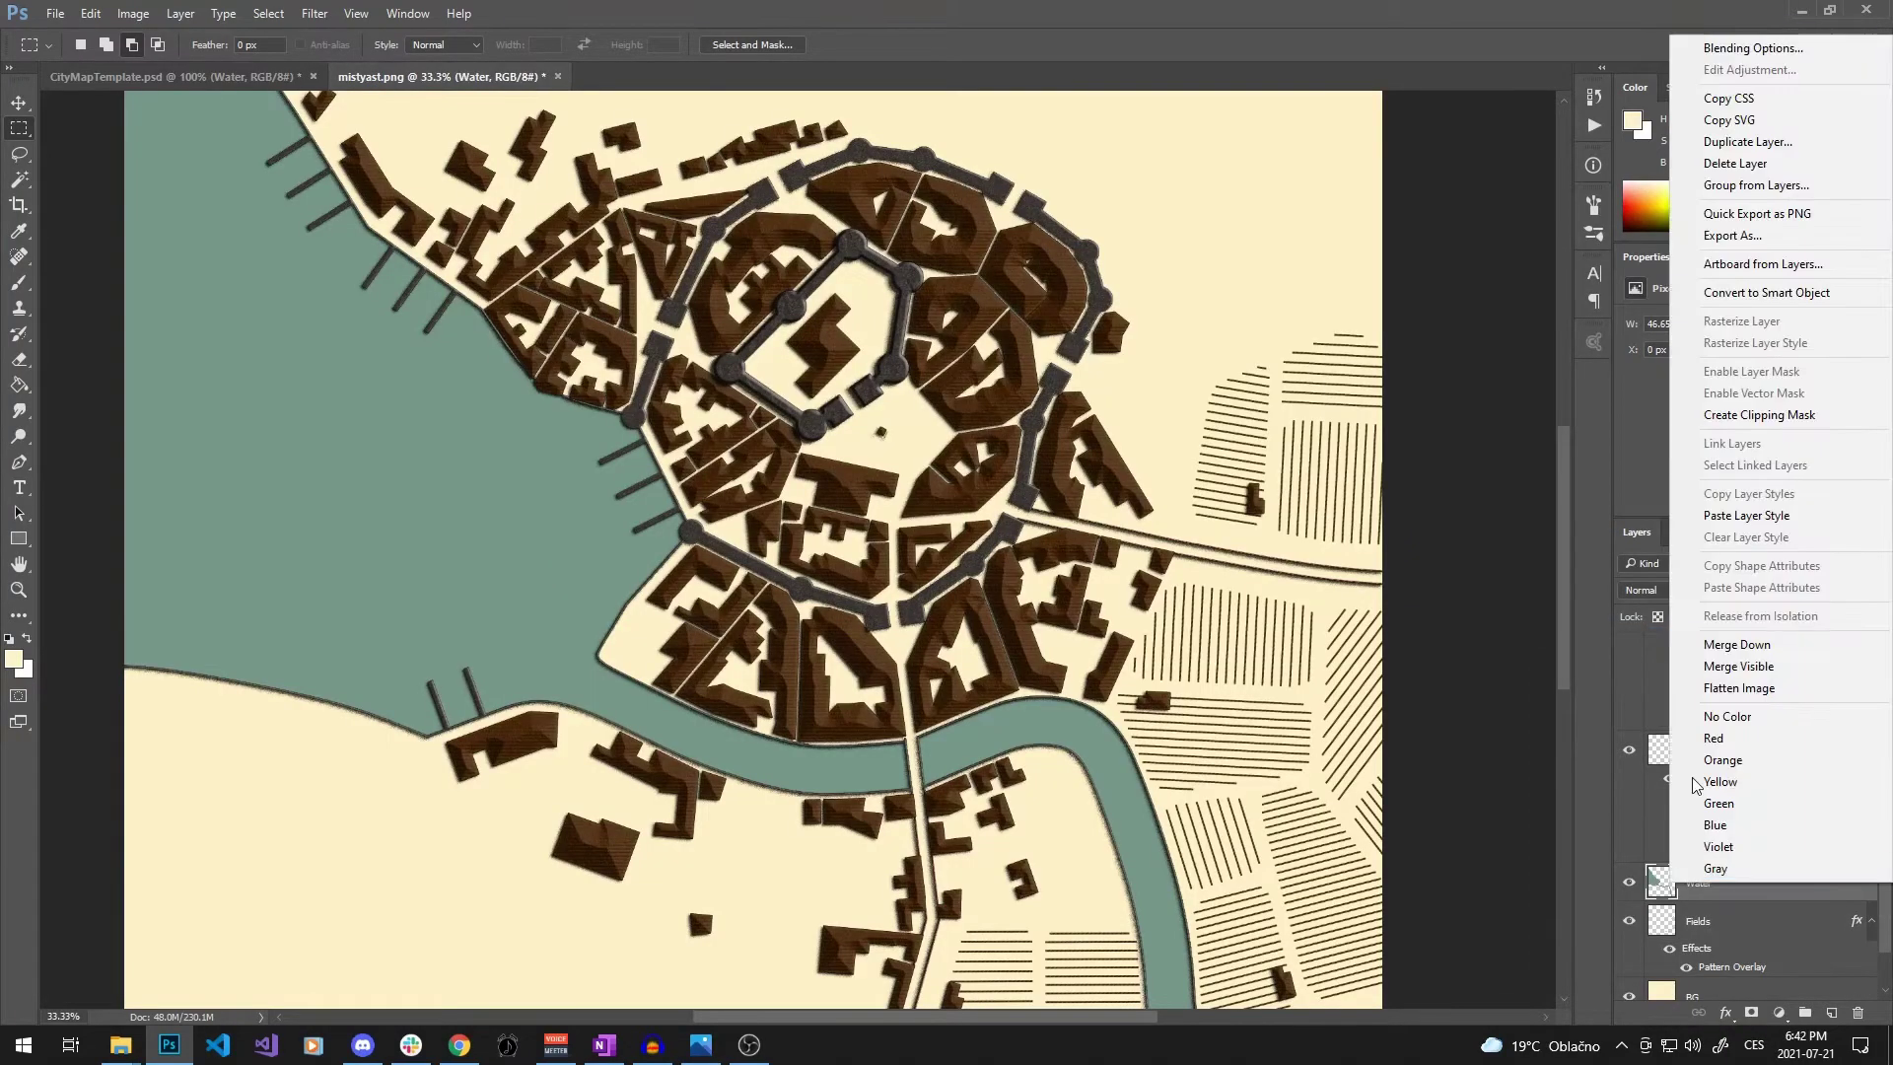
pyautogui.click(1745, 515)
# Review the Water layer's Bevel & Emboss settings and accept the layer style
pyautogui.doubleClick(1659, 883)
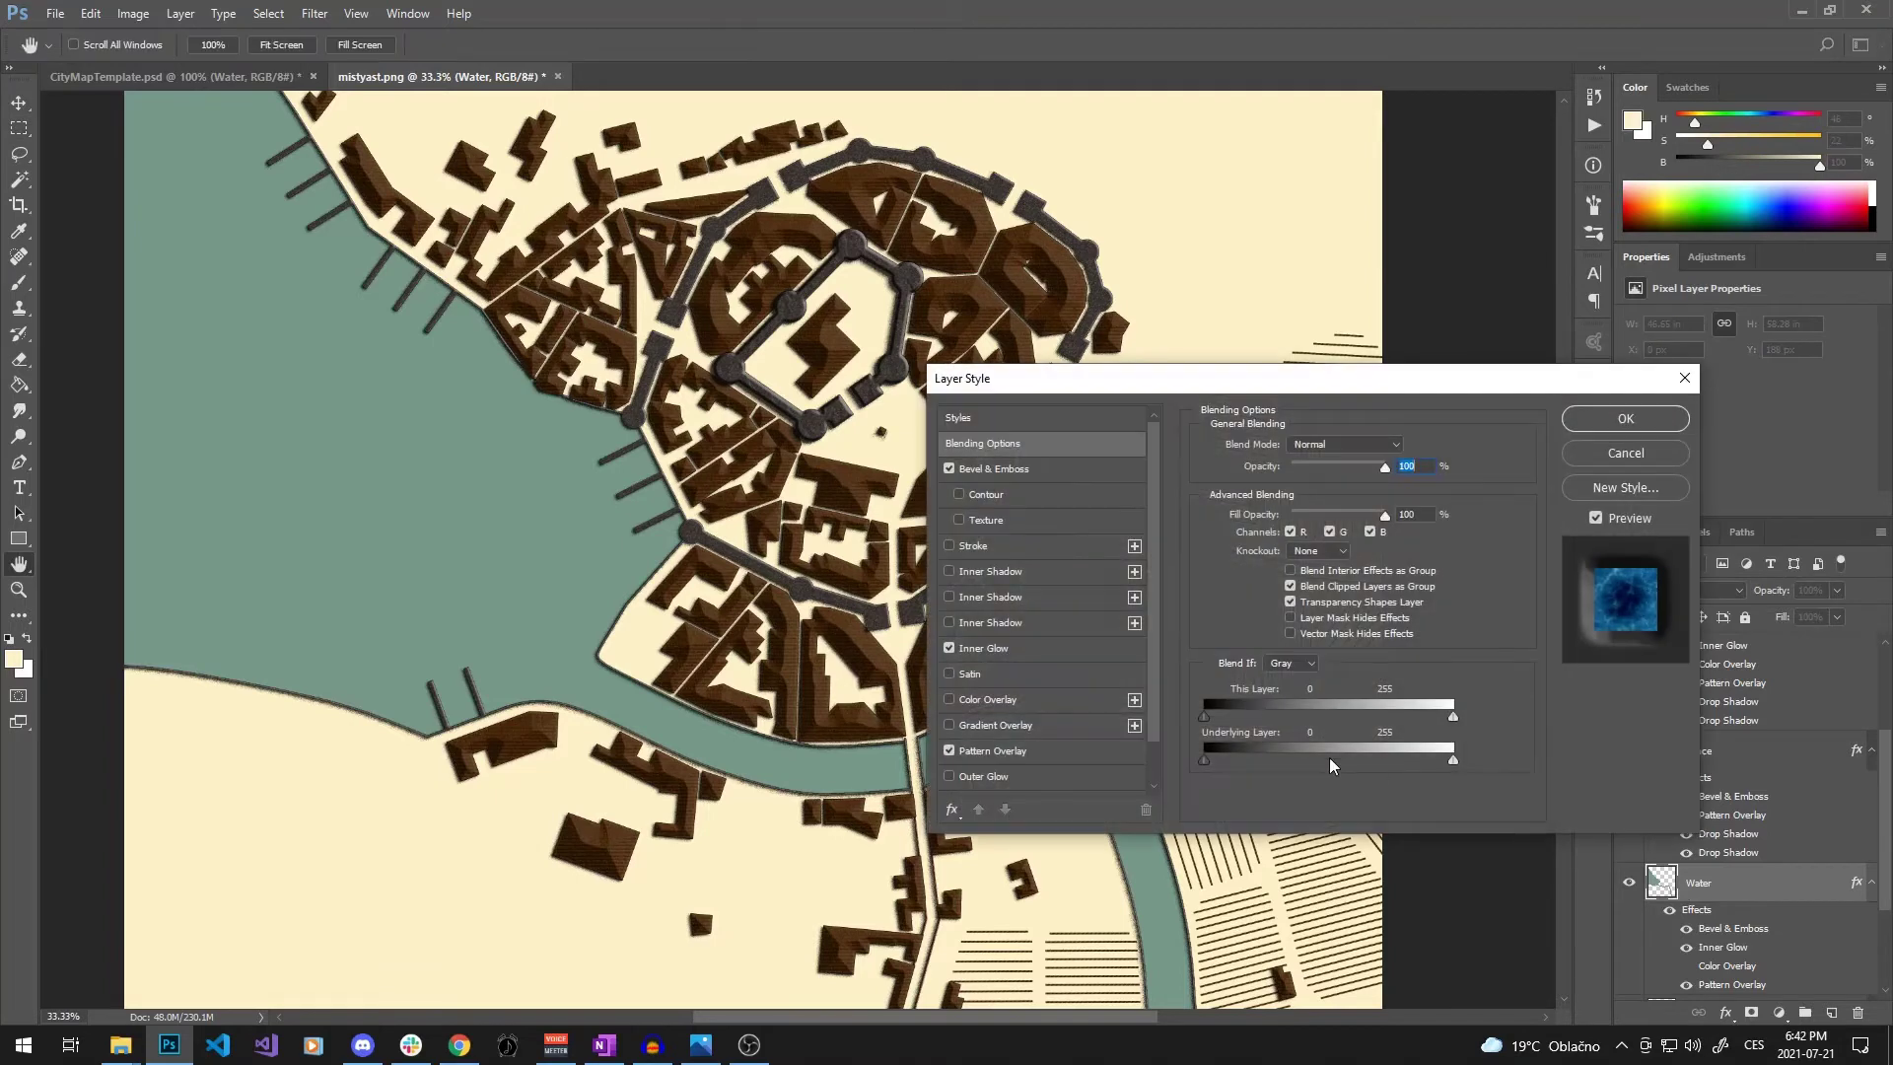
pyautogui.scroll(-1, 985, 484)
pyautogui.click(990, 450)
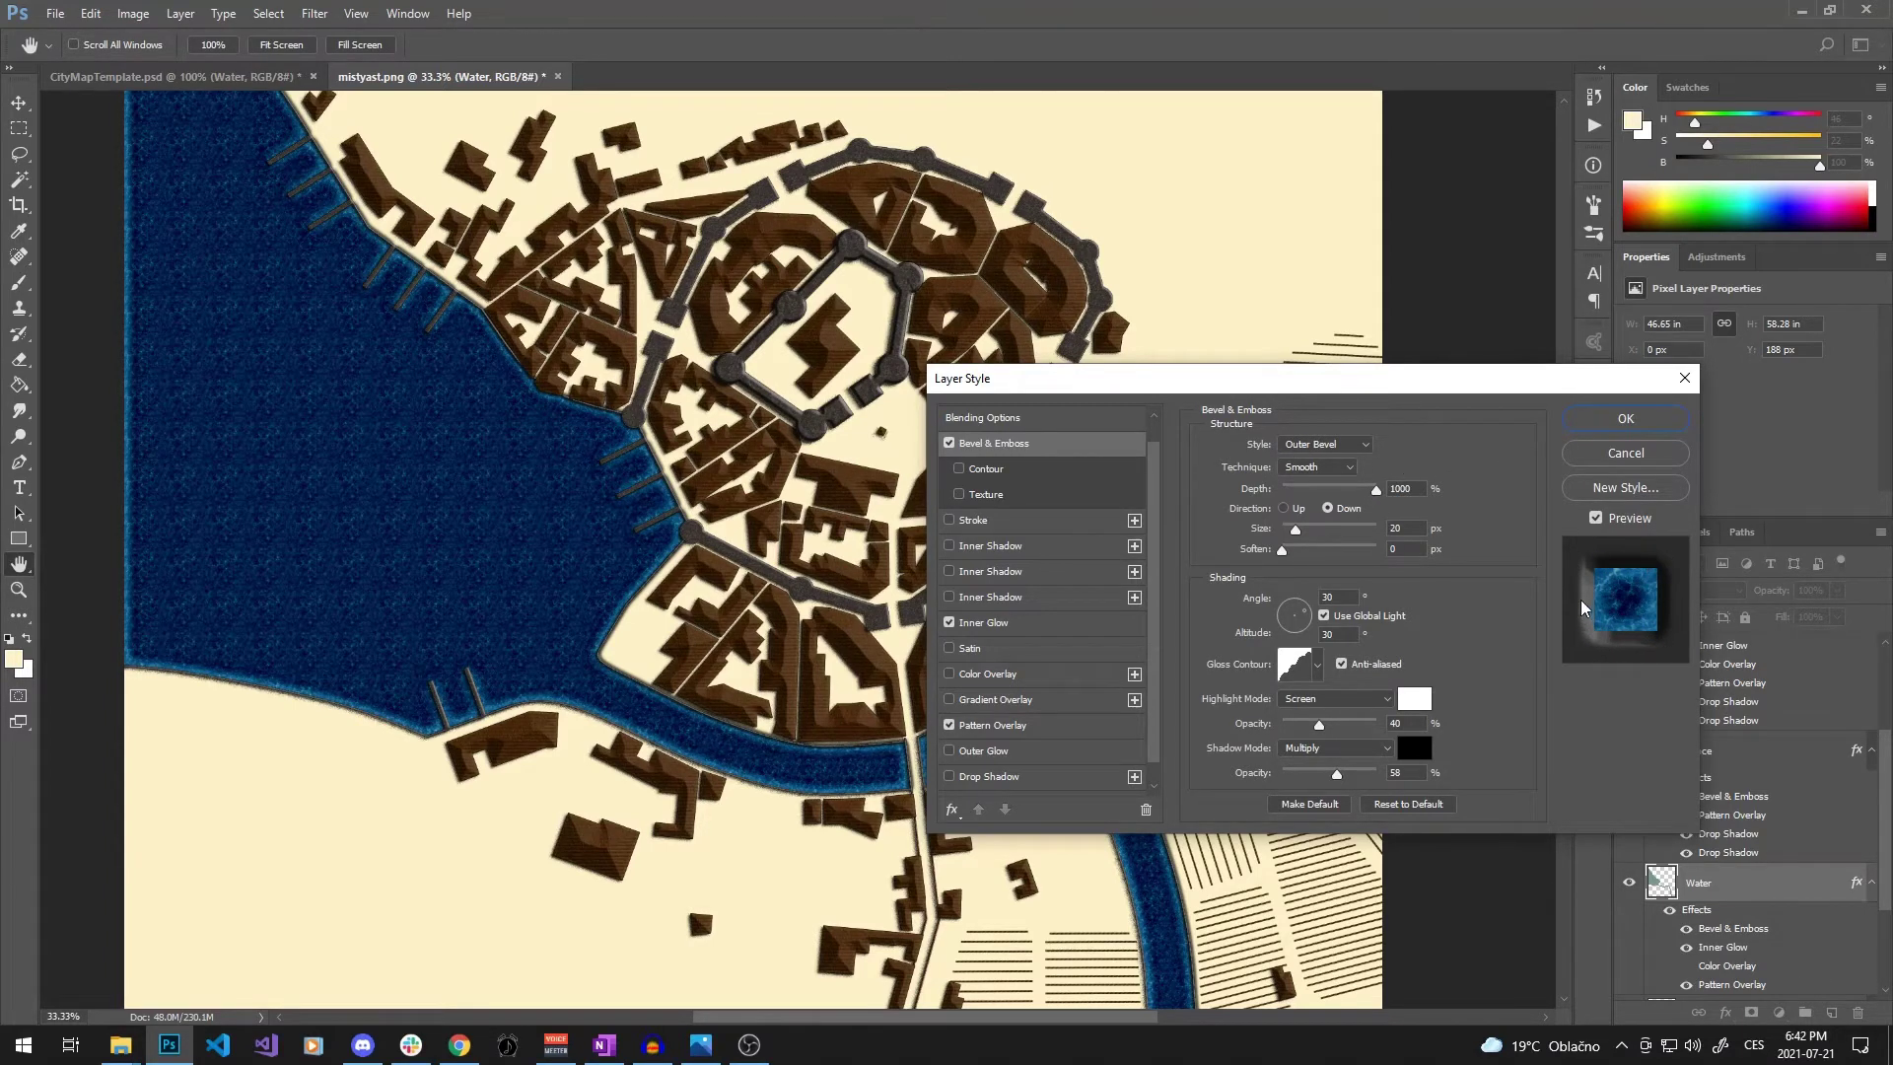
pyautogui.click(1614, 422)
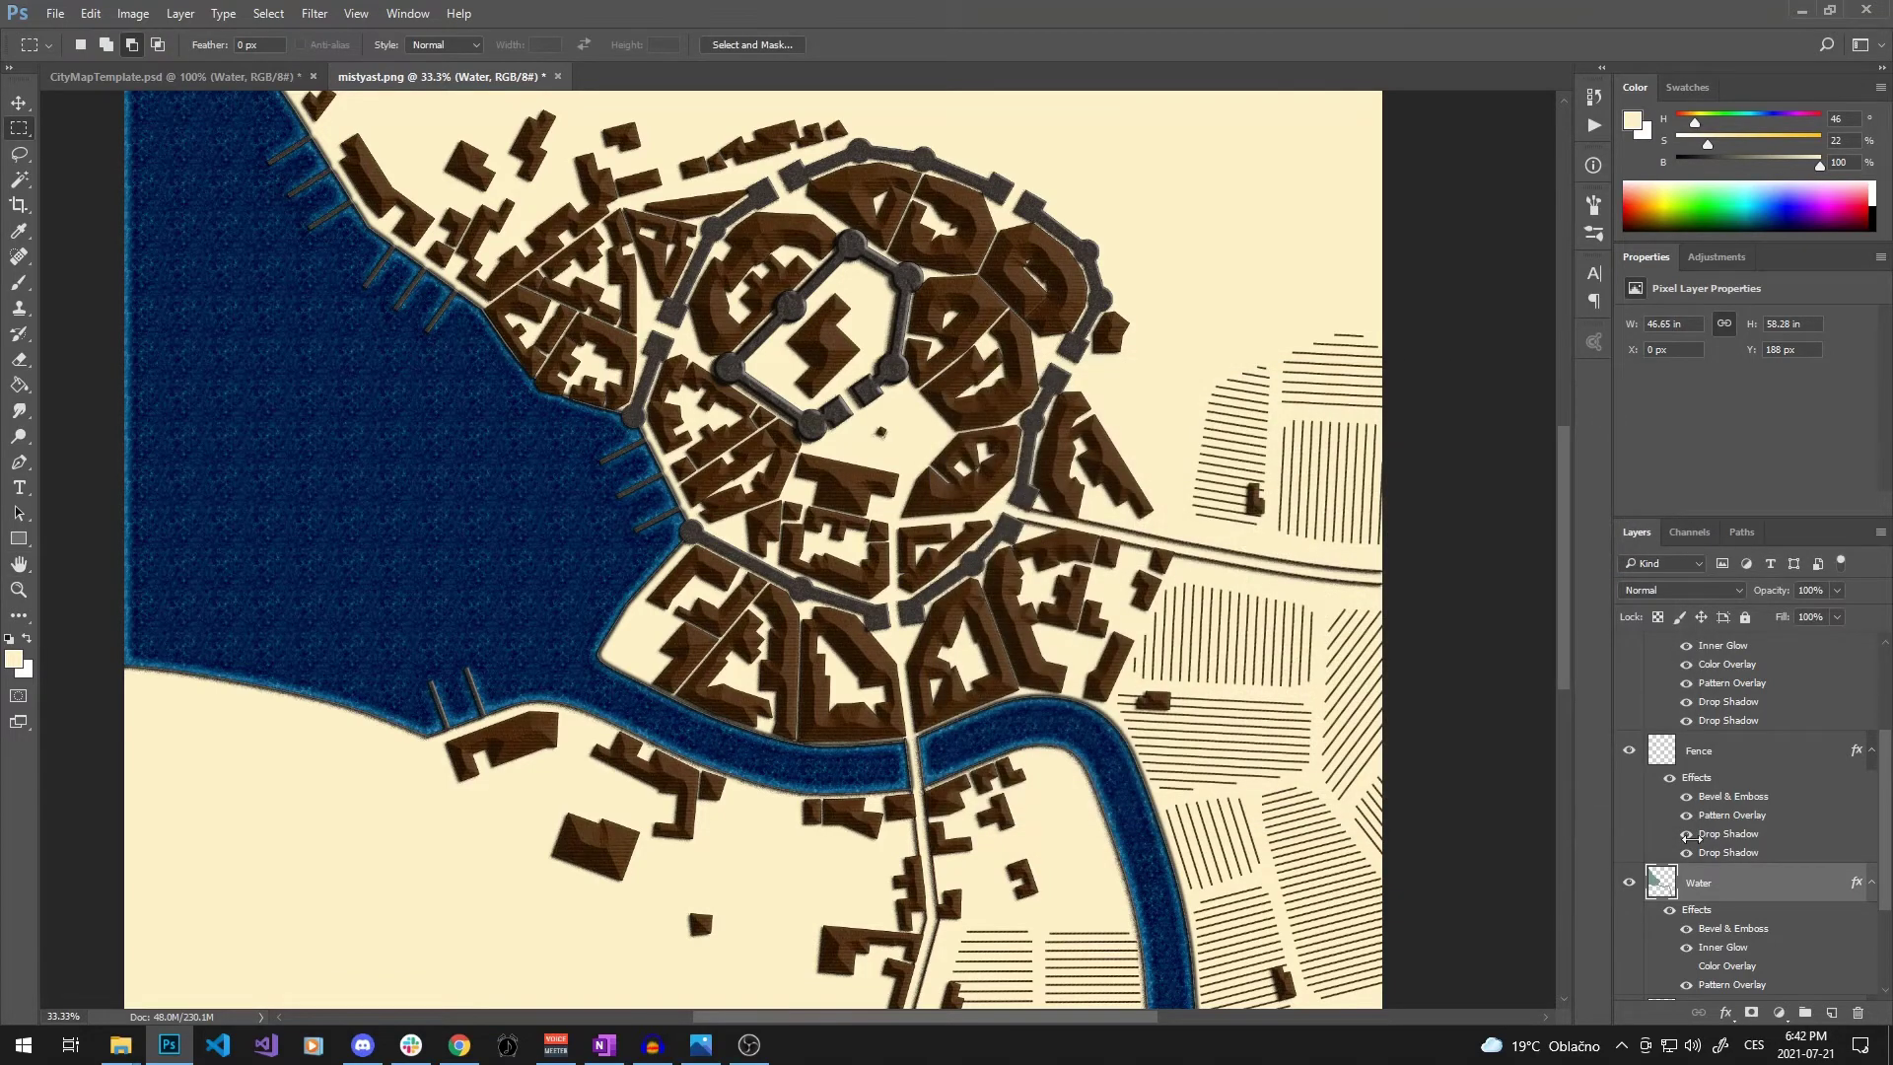
# Copy the layer style of the Leafy group's BG layer in CityMapTemplate.psd onto the BG layer in mistyast.png
pyautogui.scroll(-3, 1839, 809)
pyautogui.click(1699, 945)
pyautogui.click(173, 76)
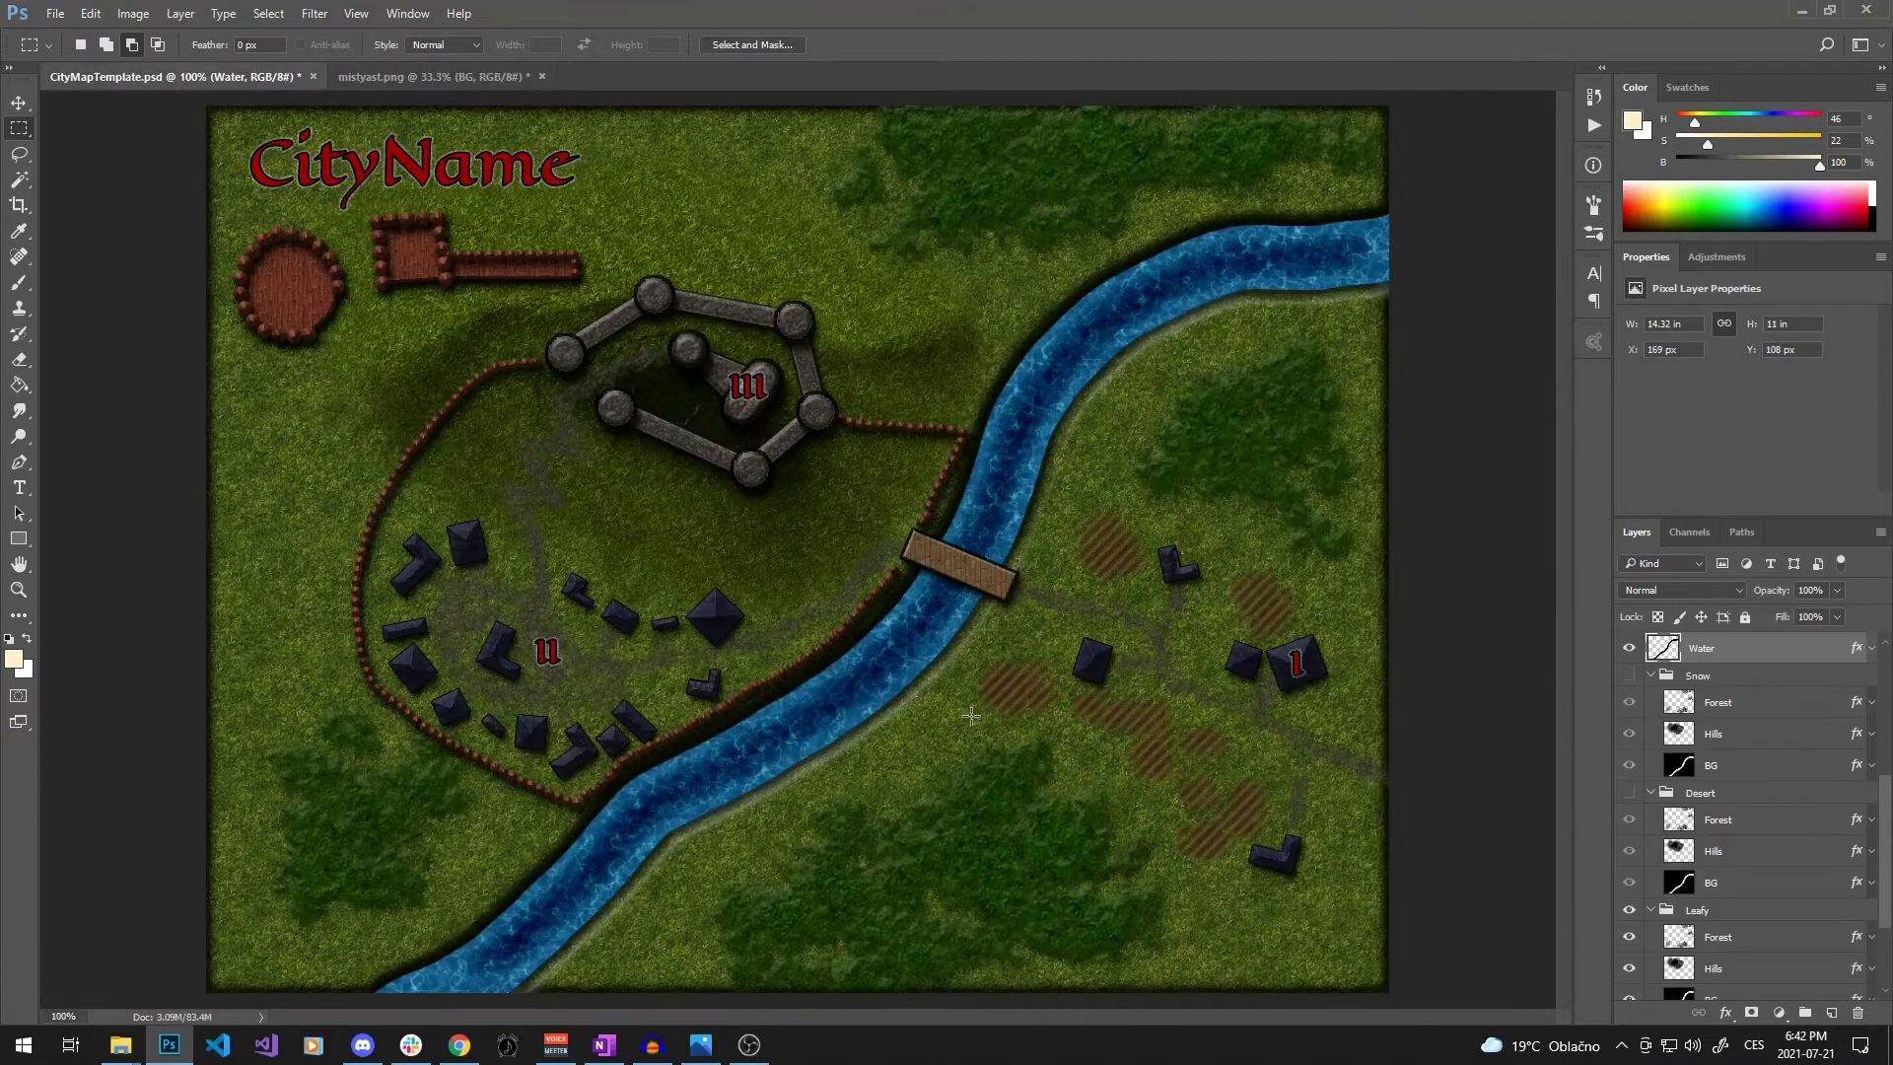
pyautogui.keyDown('ctrl'); pyautogui.click(287, 568); pyautogui.keyUp('ctrl')
pyautogui.rightClick(1706, 893)
pyautogui.click(1726, 504)
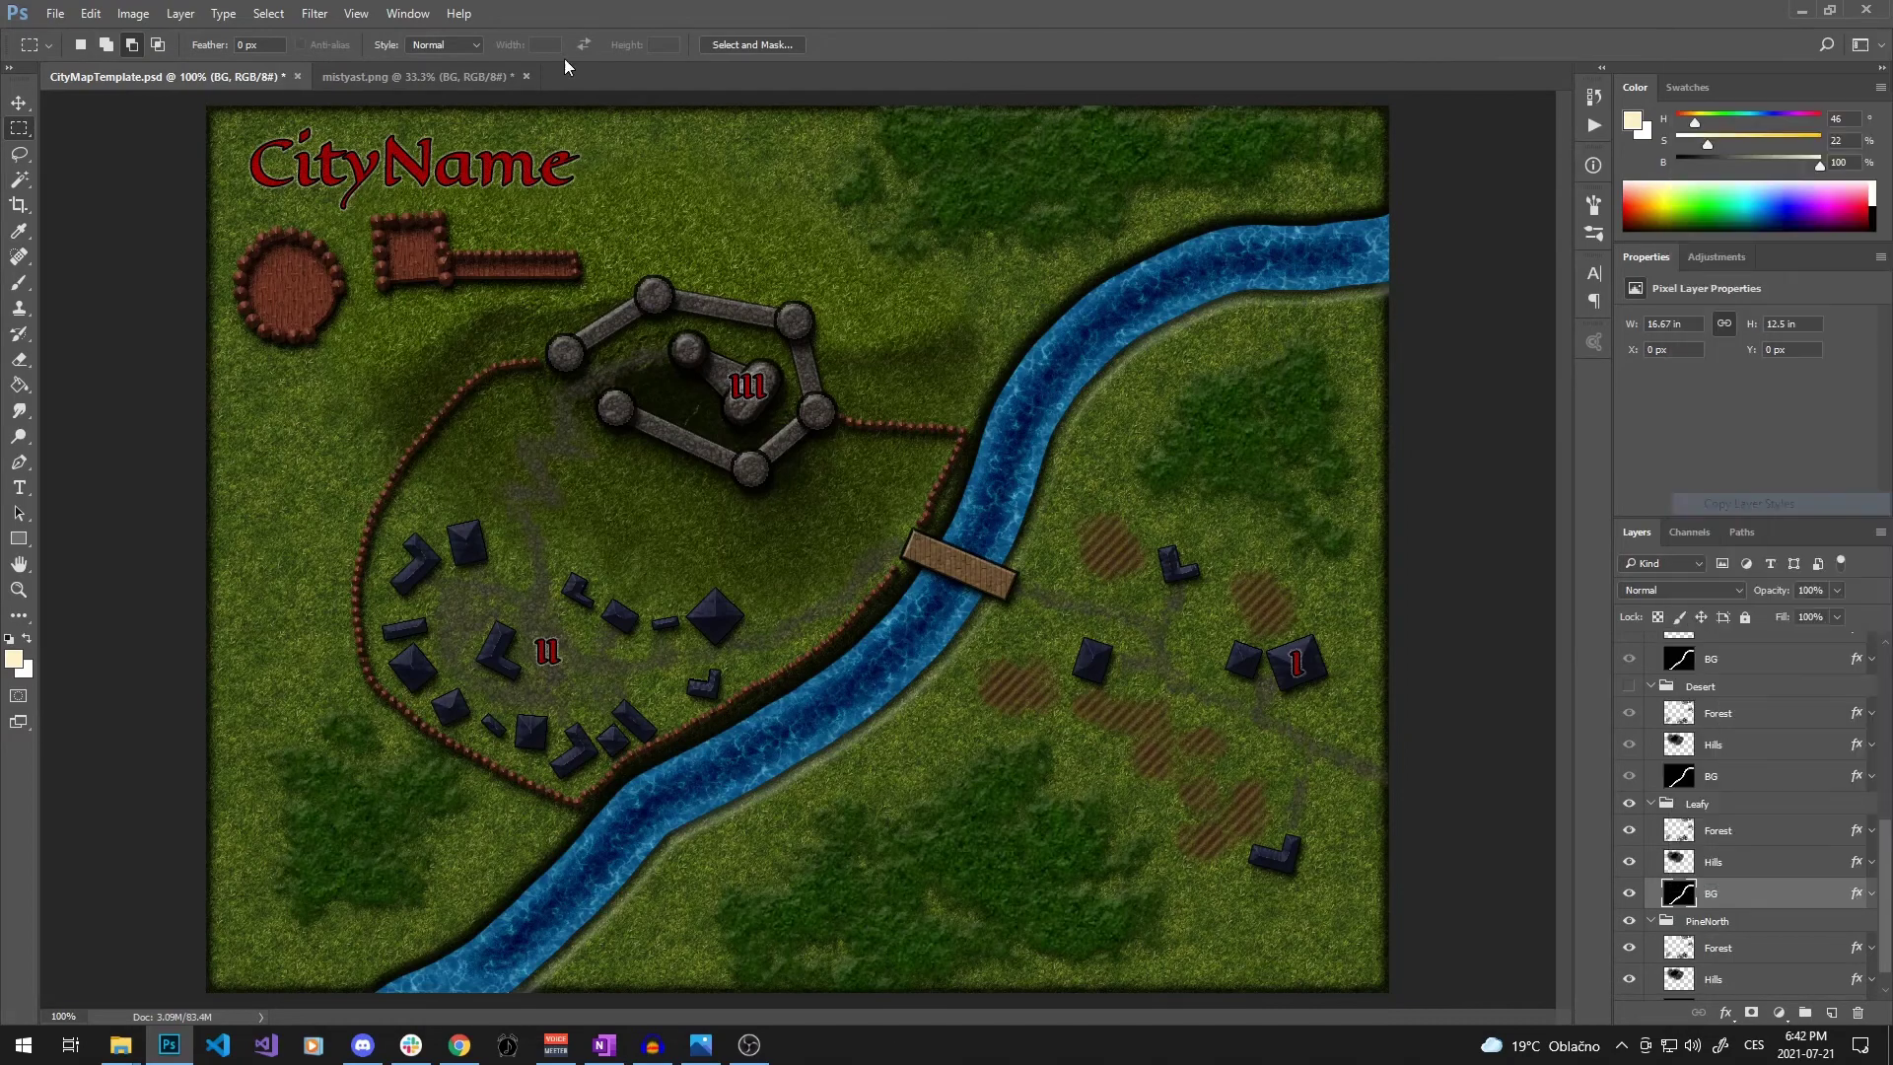
pyautogui.click(474, 76)
pyautogui.rightClick(1711, 945)
pyautogui.click(1733, 582)
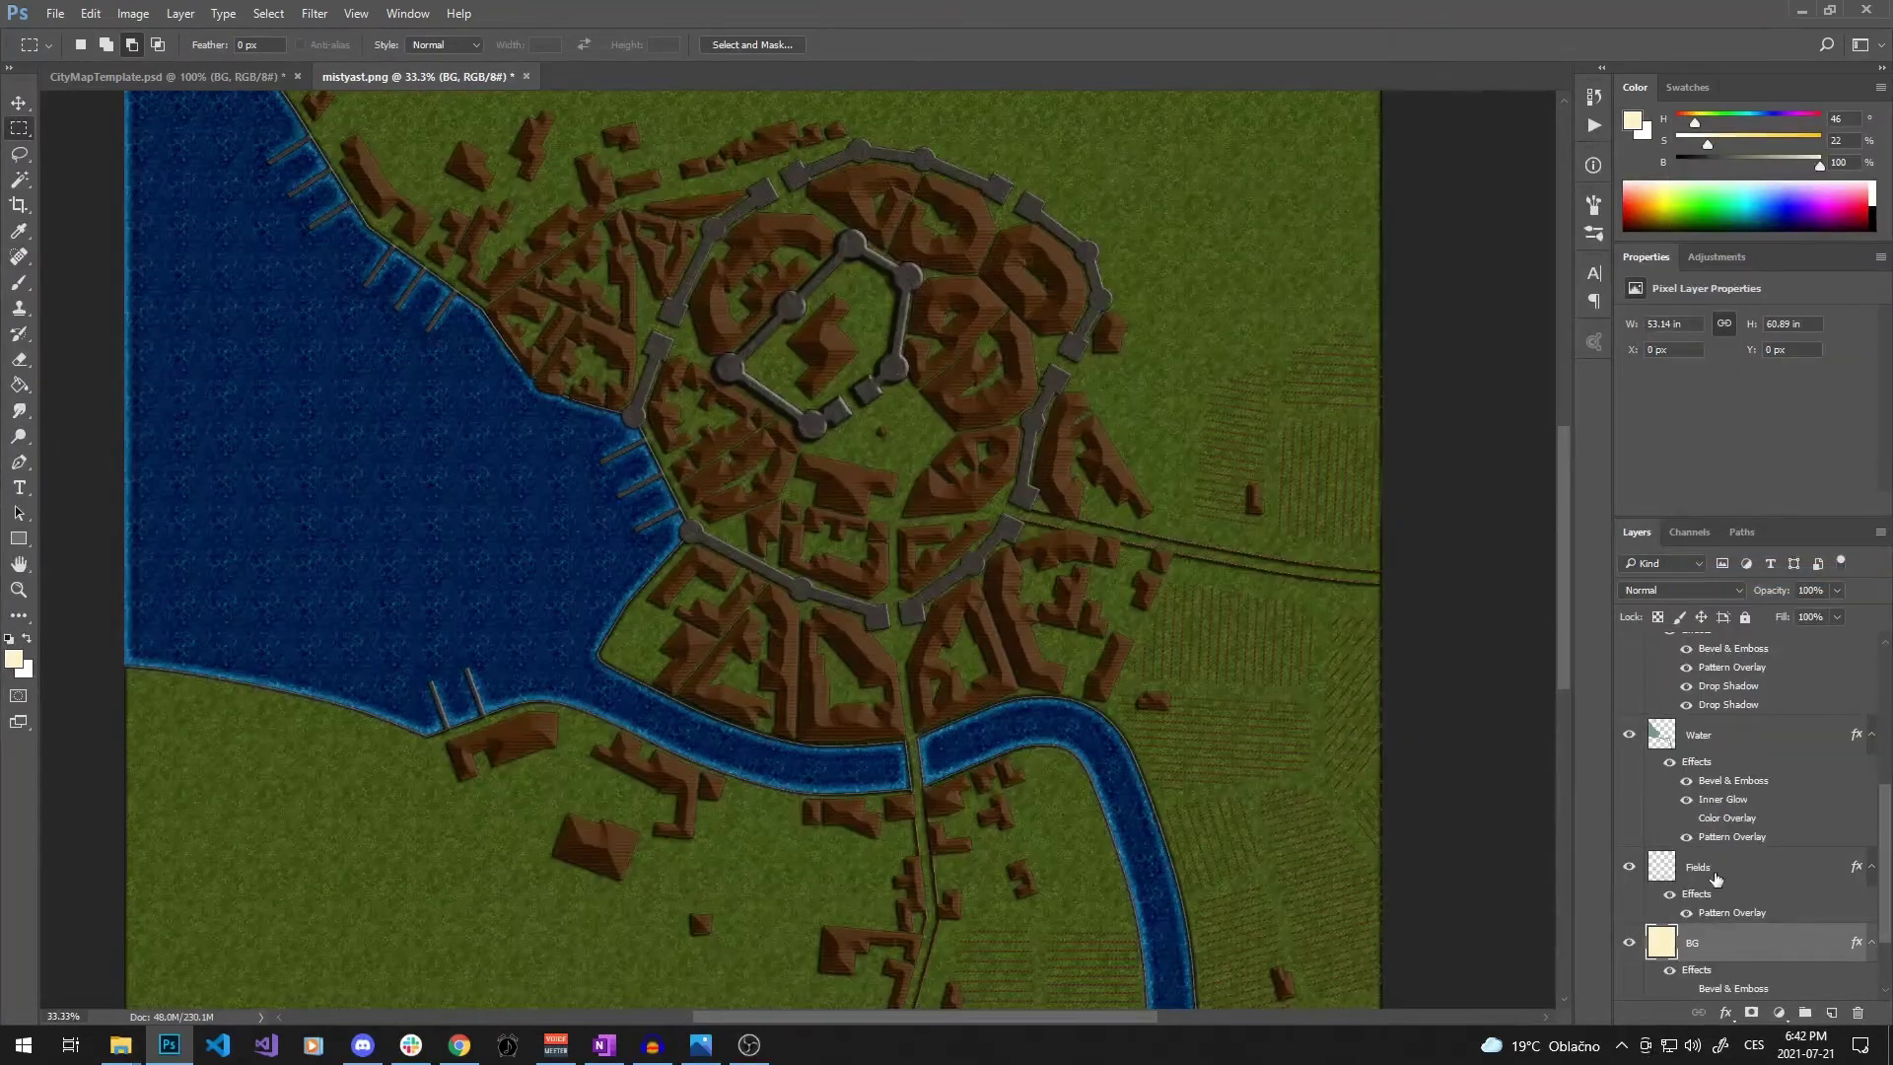
# Paint a trial patch on the Fields layer above the northeastern fields with a 100 px textured brush
pyautogui.click(1716, 878)
pyautogui.press('b')
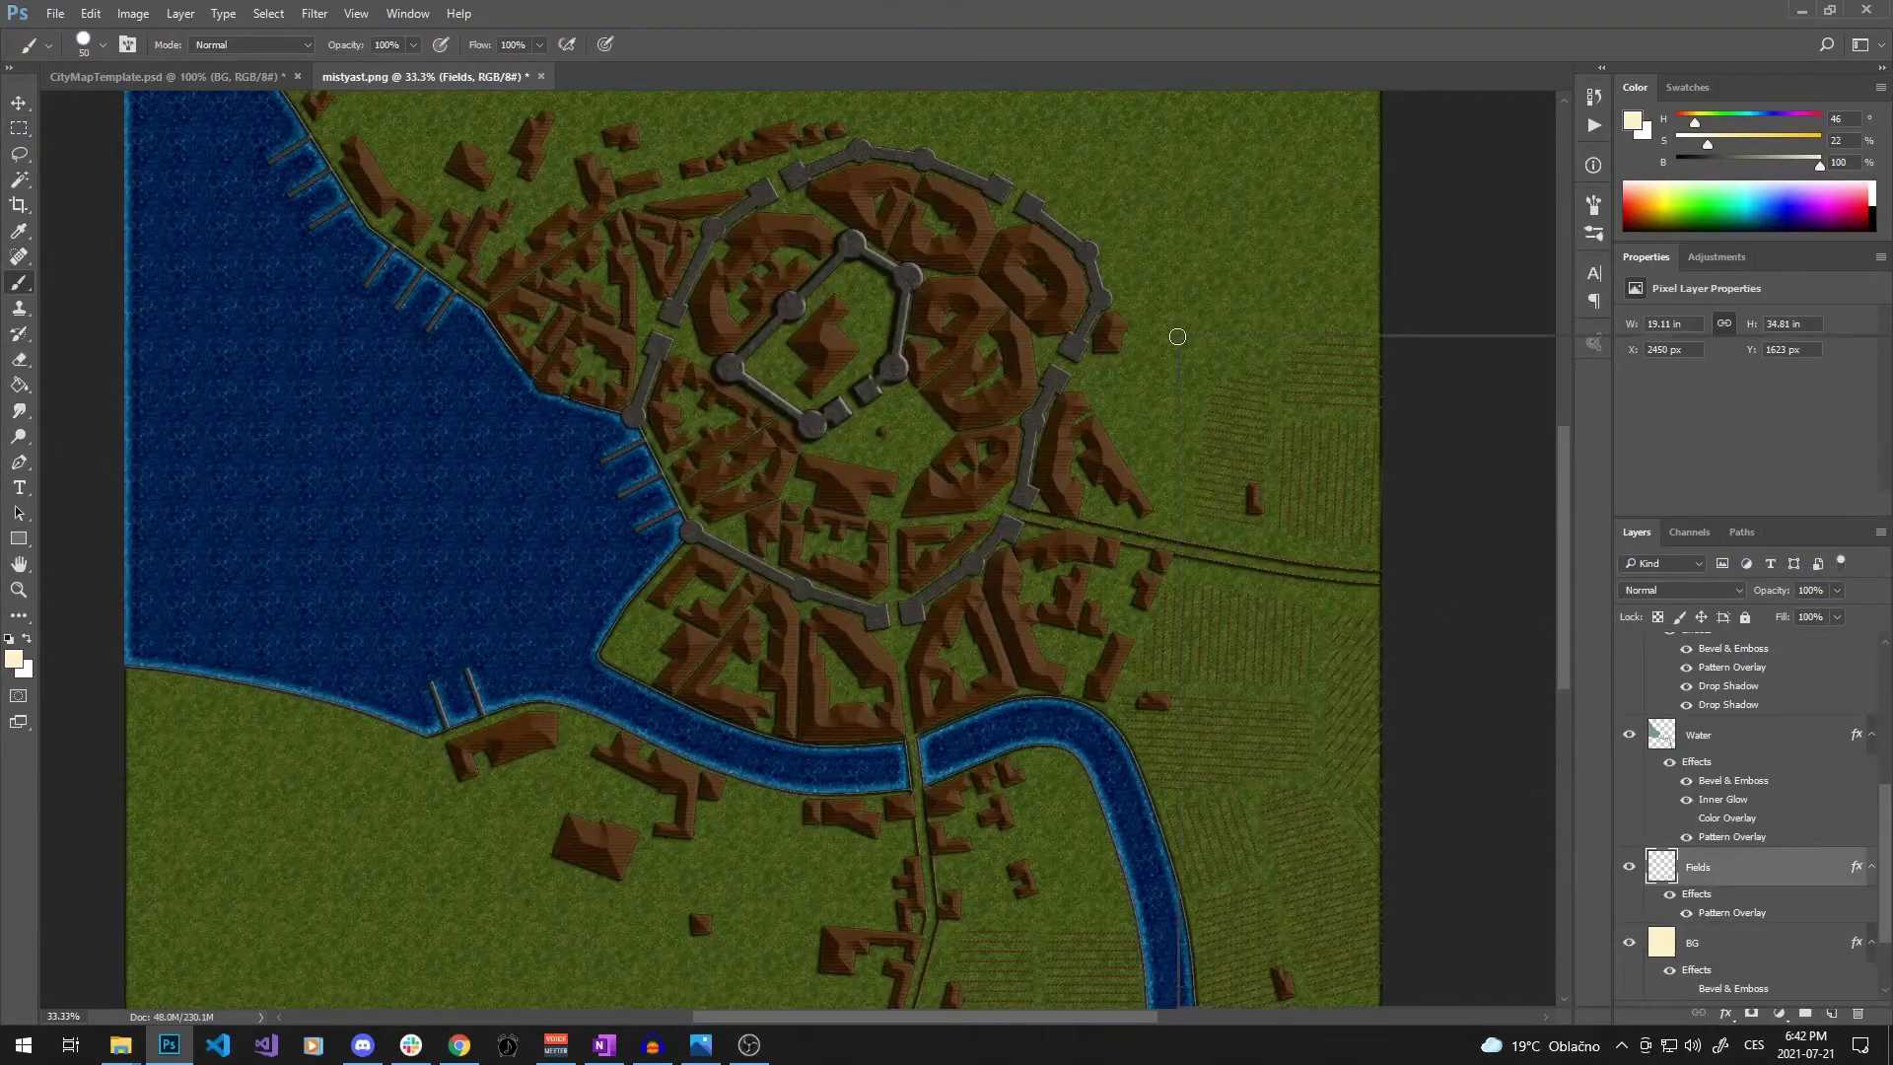
pyautogui.rightClick(1176, 333)
pyautogui.click(1300, 466)
pyautogui.press('Return')
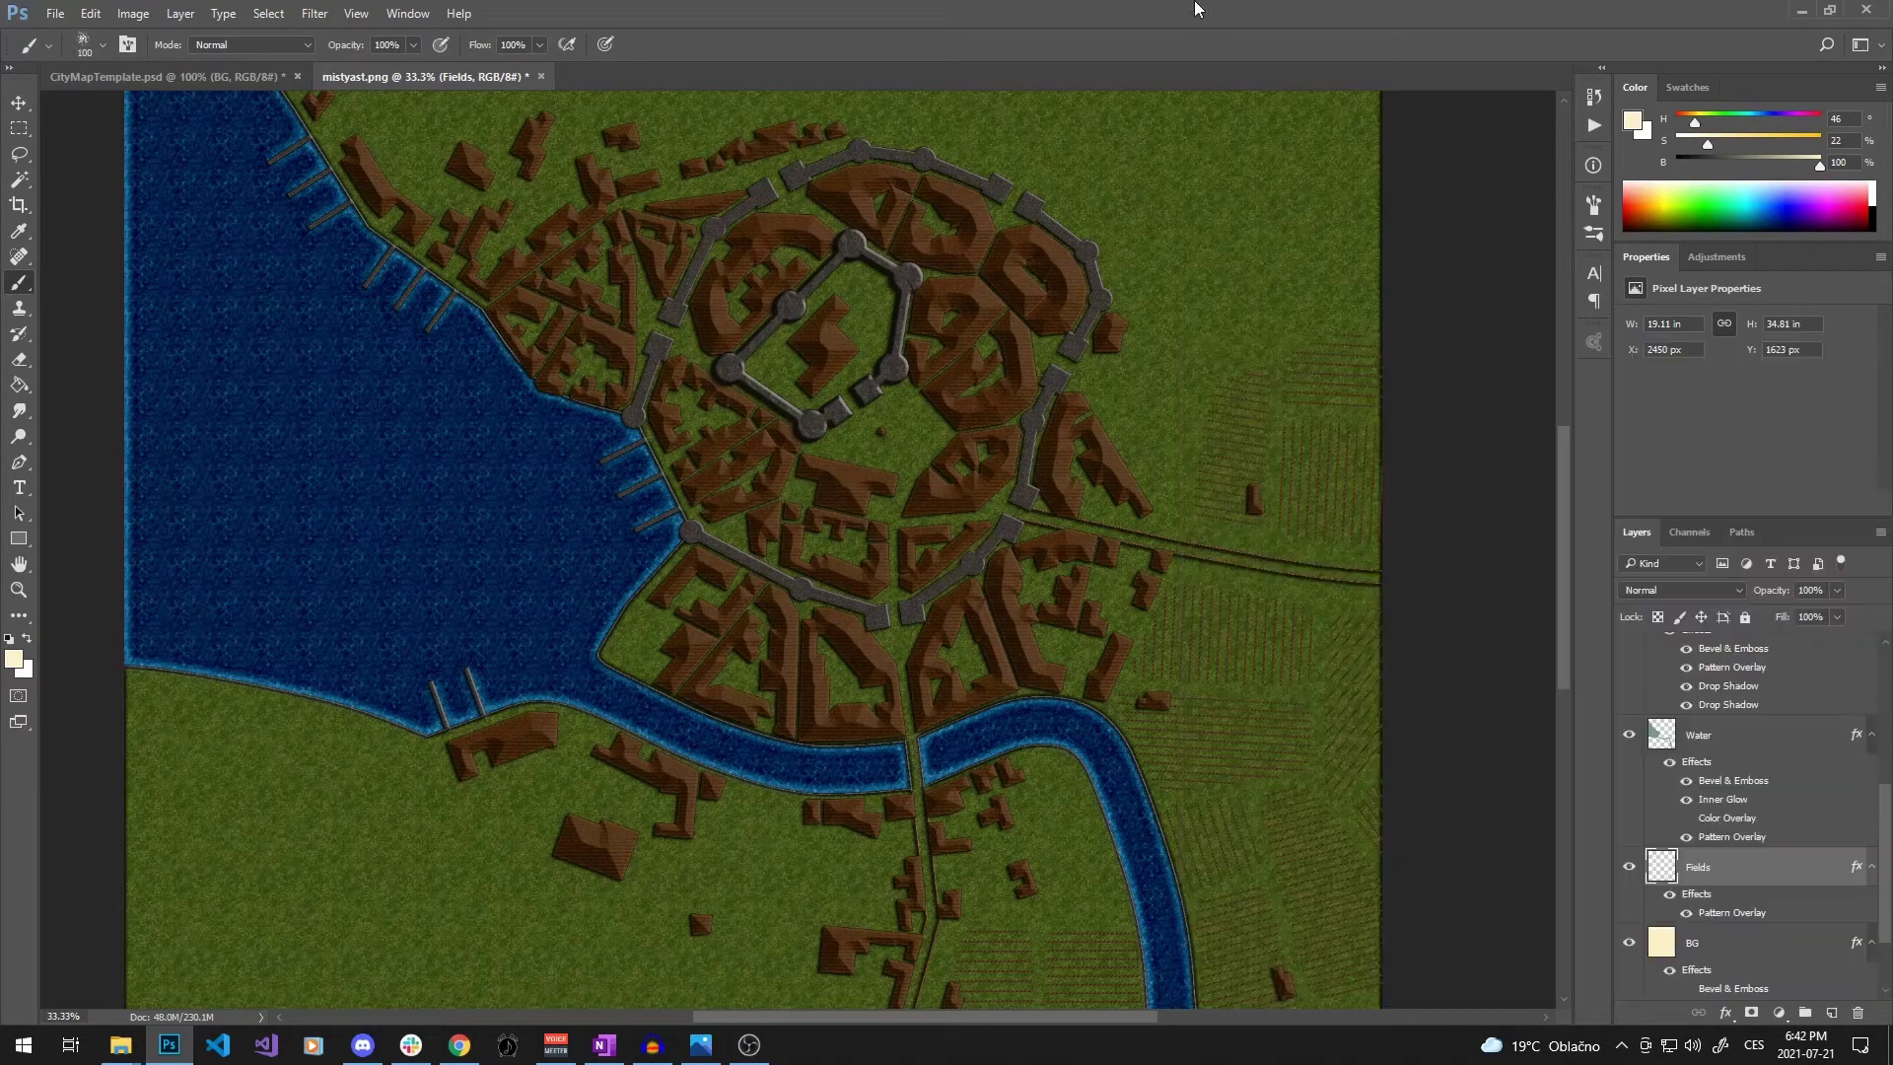
pyautogui.moveTo(1208, 347); pyautogui.dragTo(1233, 257)
# Lasso the trial patch on the Fields layer, delete it and clear the selection
pyautogui.press('l')
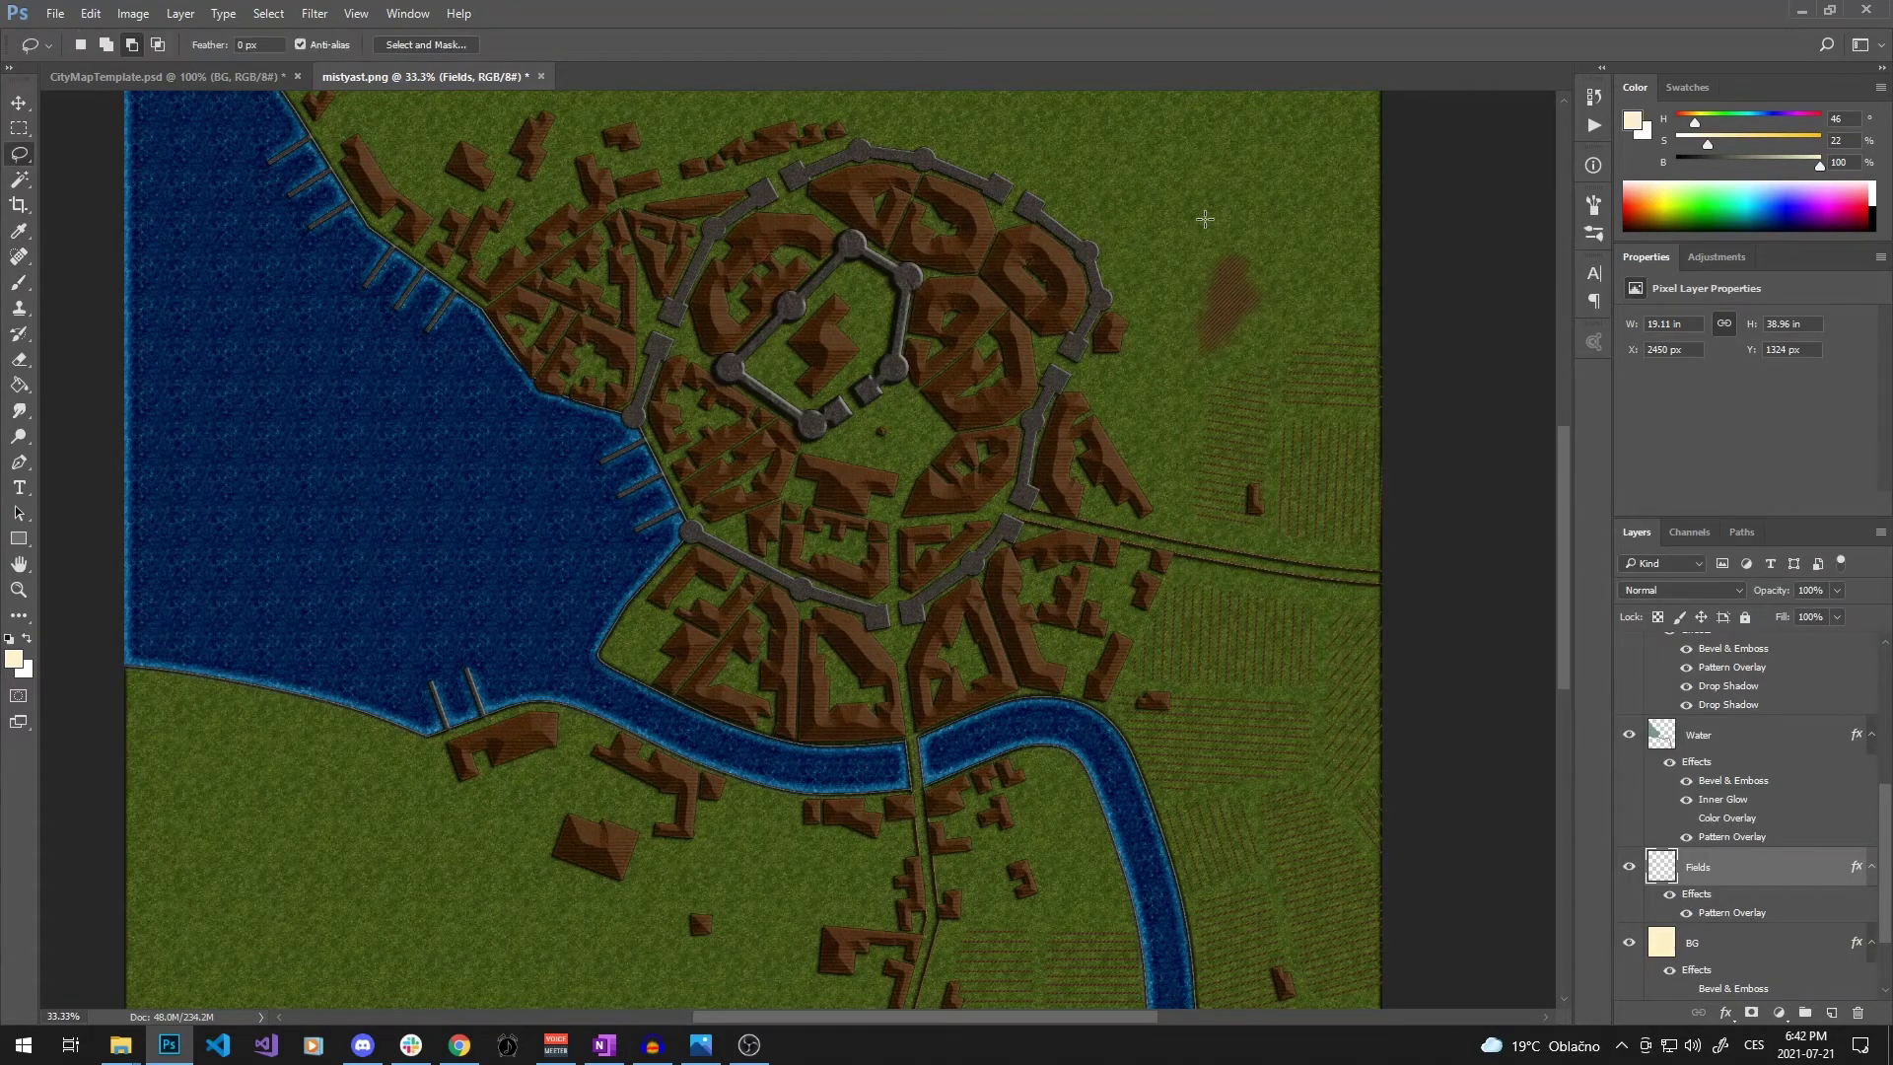
pyautogui.moveTo(1187, 363)
pyautogui.mouseDown()
pyautogui.moveTo(1268, 203)
pyautogui.moveTo(1203, 212)
pyautogui.mouseUp()
pyautogui.press('Delete')
pyautogui.hotkey('ctrl', 'd')
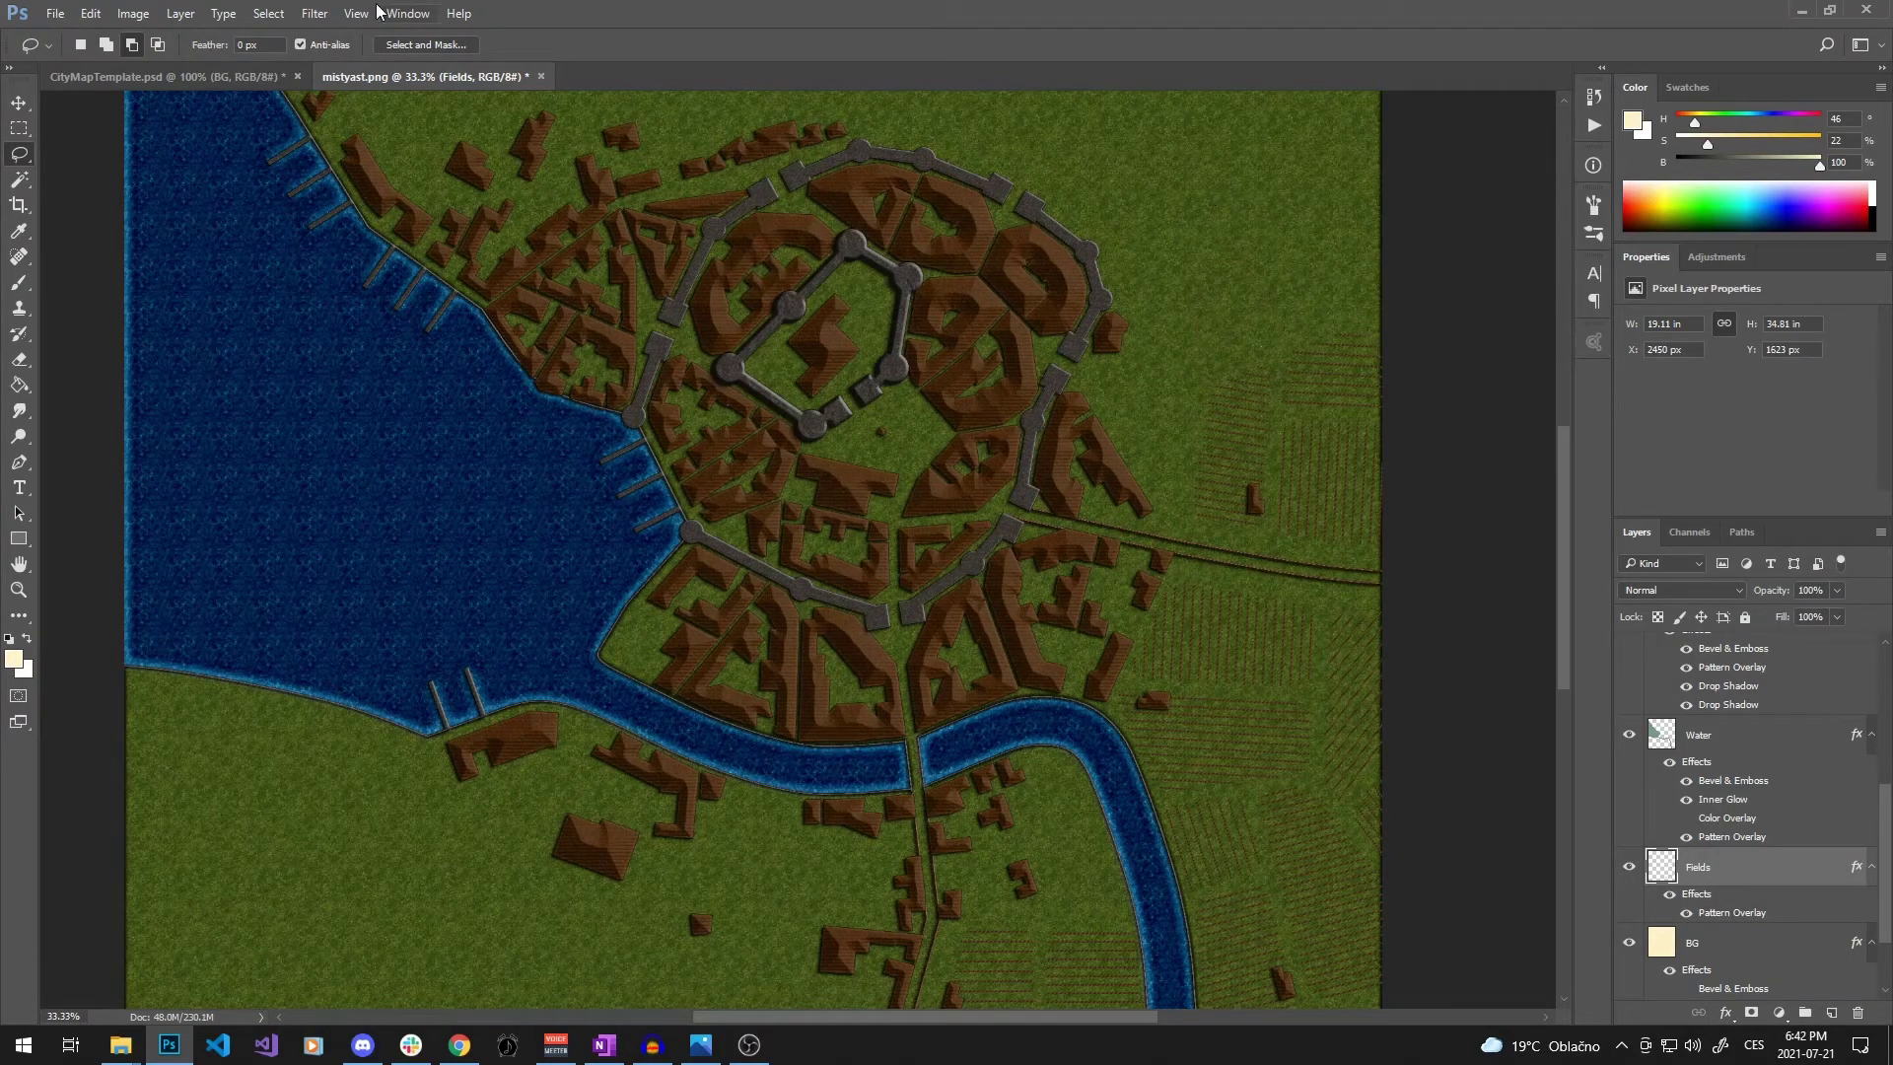
# Apply a Gaussian Blur with a 10-pixel radius to the Fields layer
pyautogui.click(315, 13)
pyautogui.moveTo(373, 236)
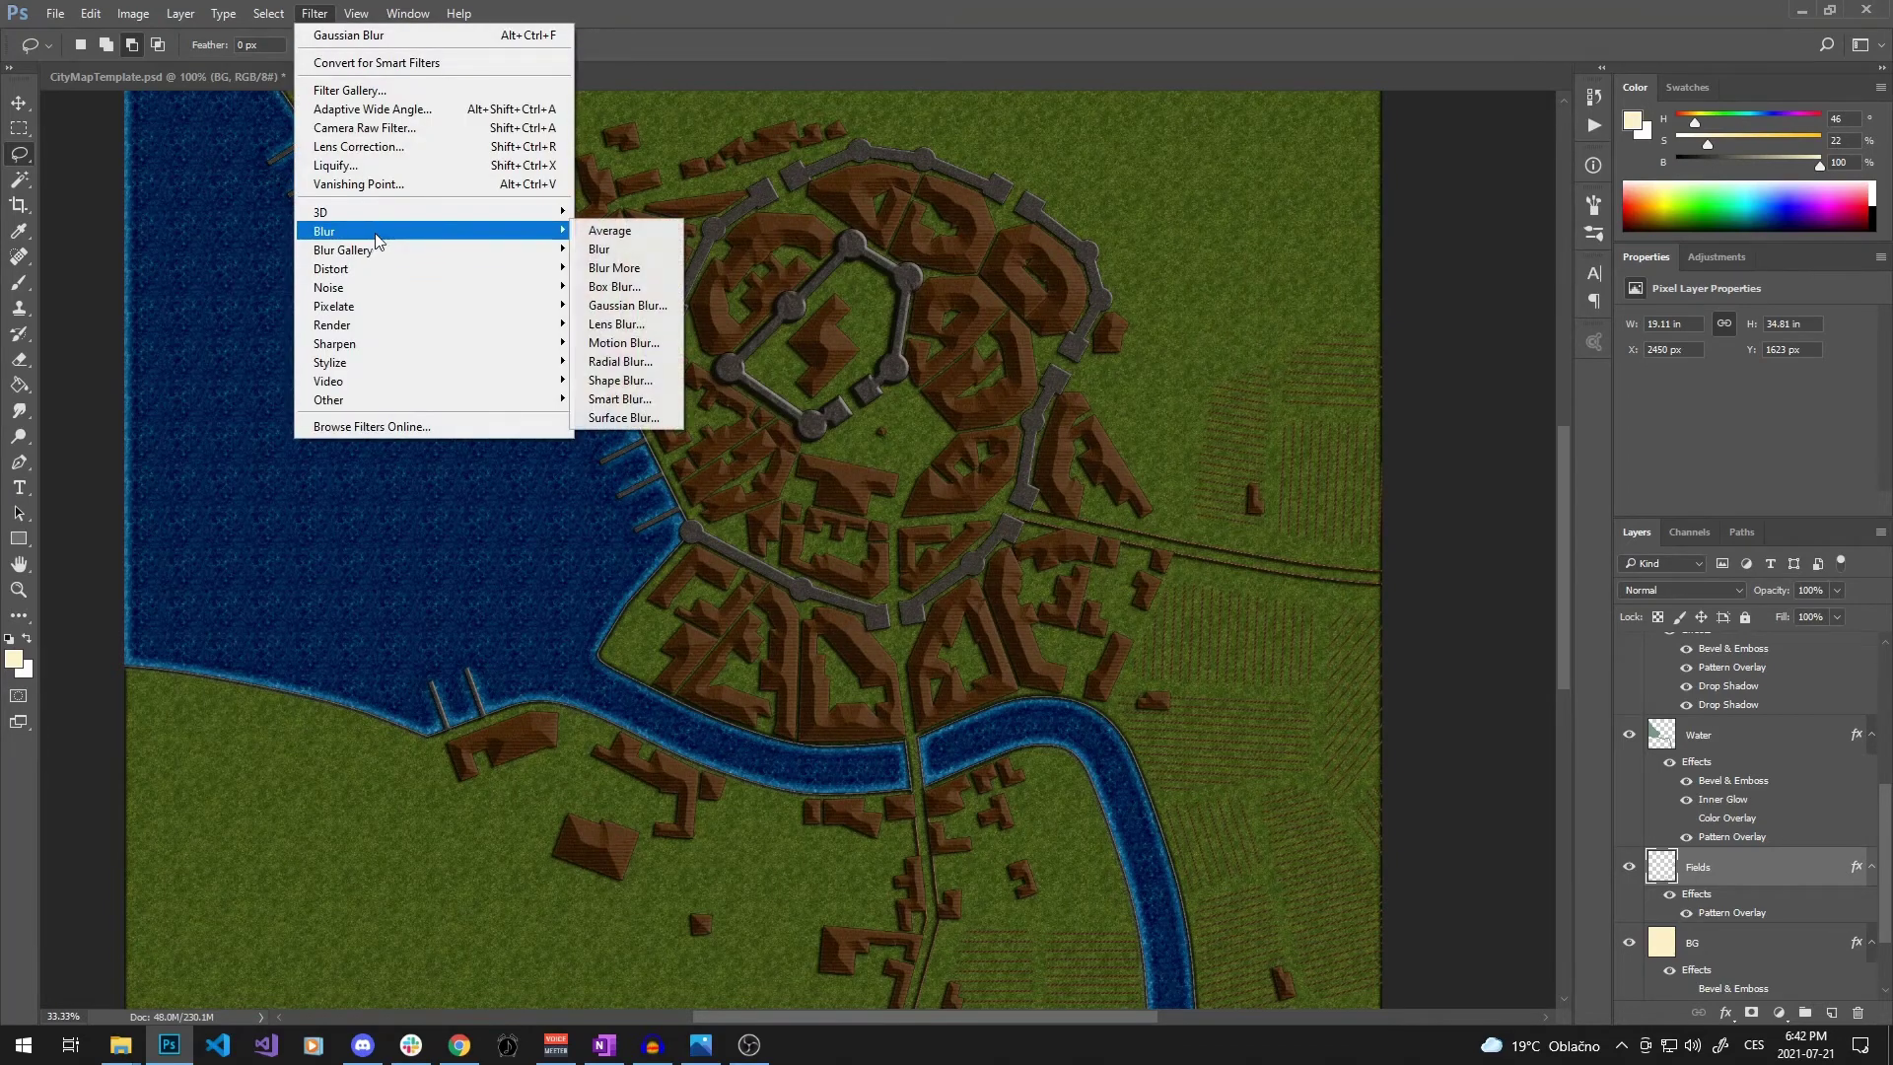
pyautogui.click(631, 306)
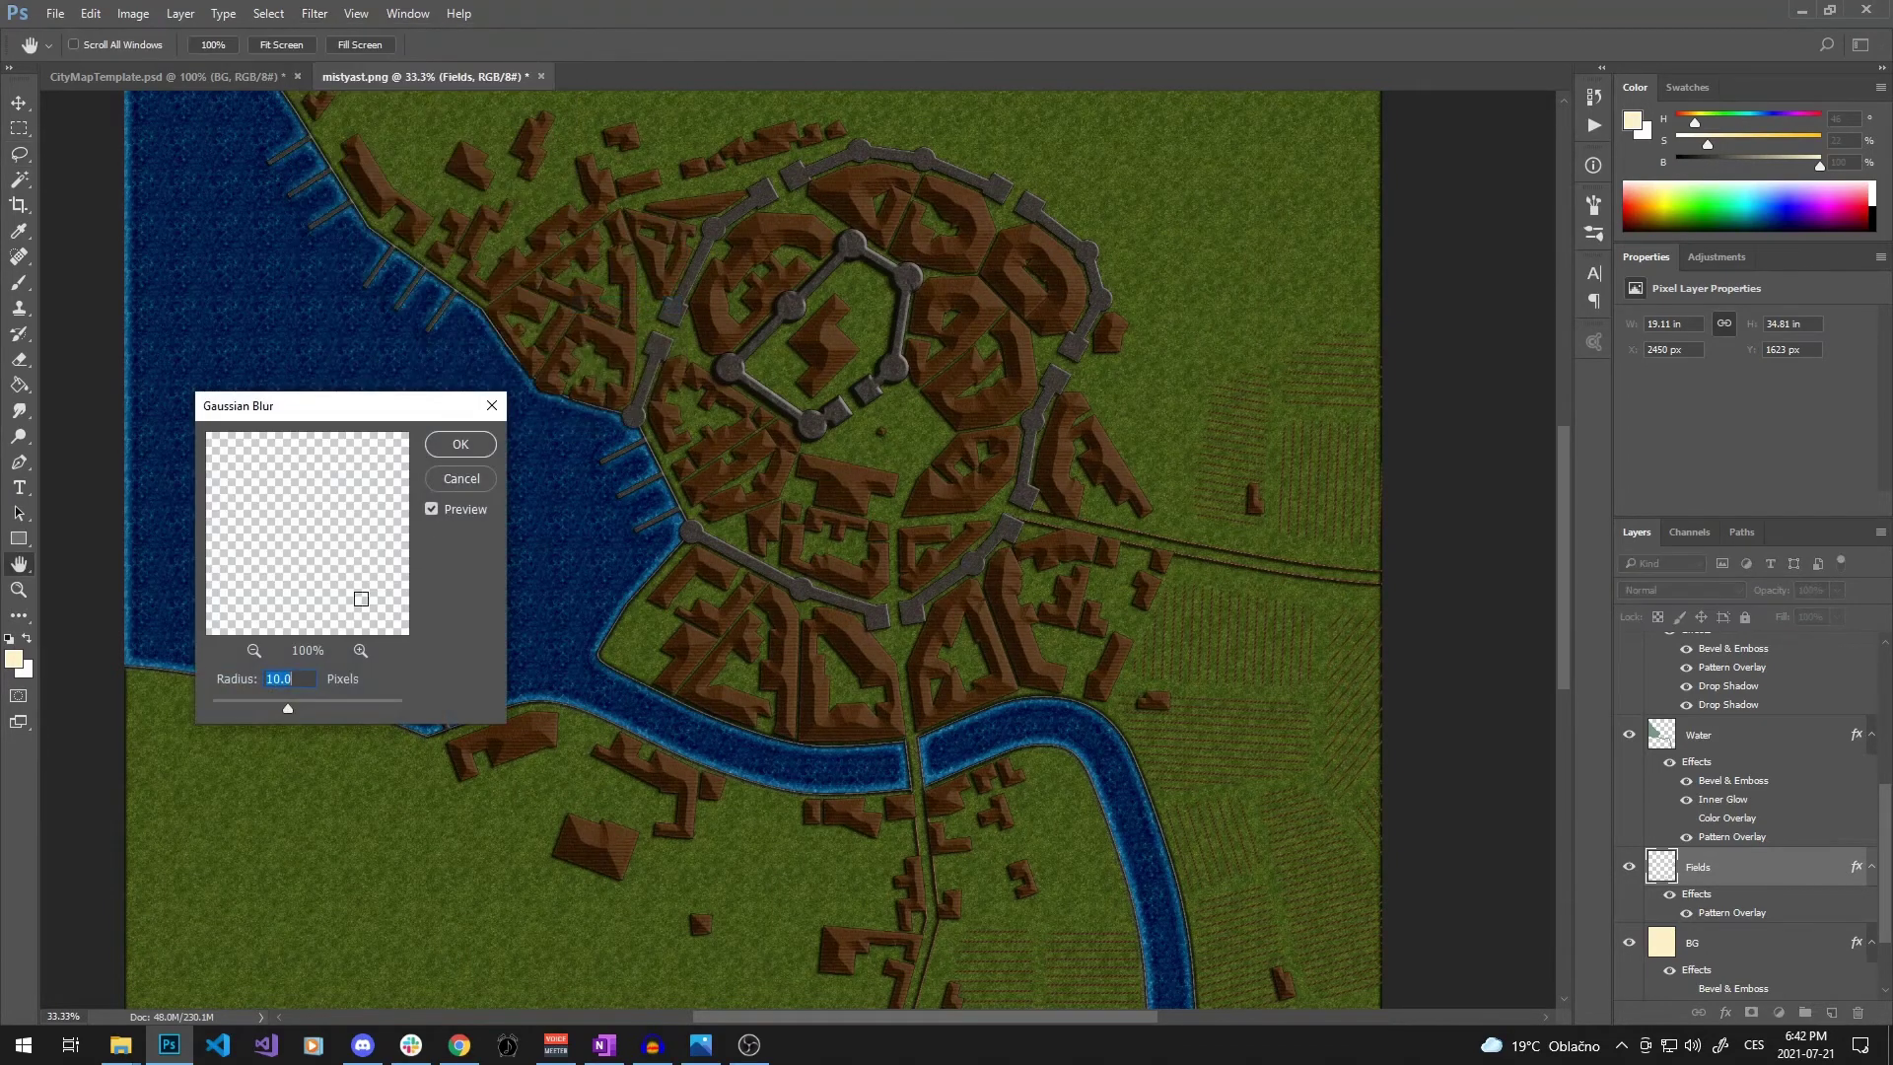
pyautogui.click(468, 446)
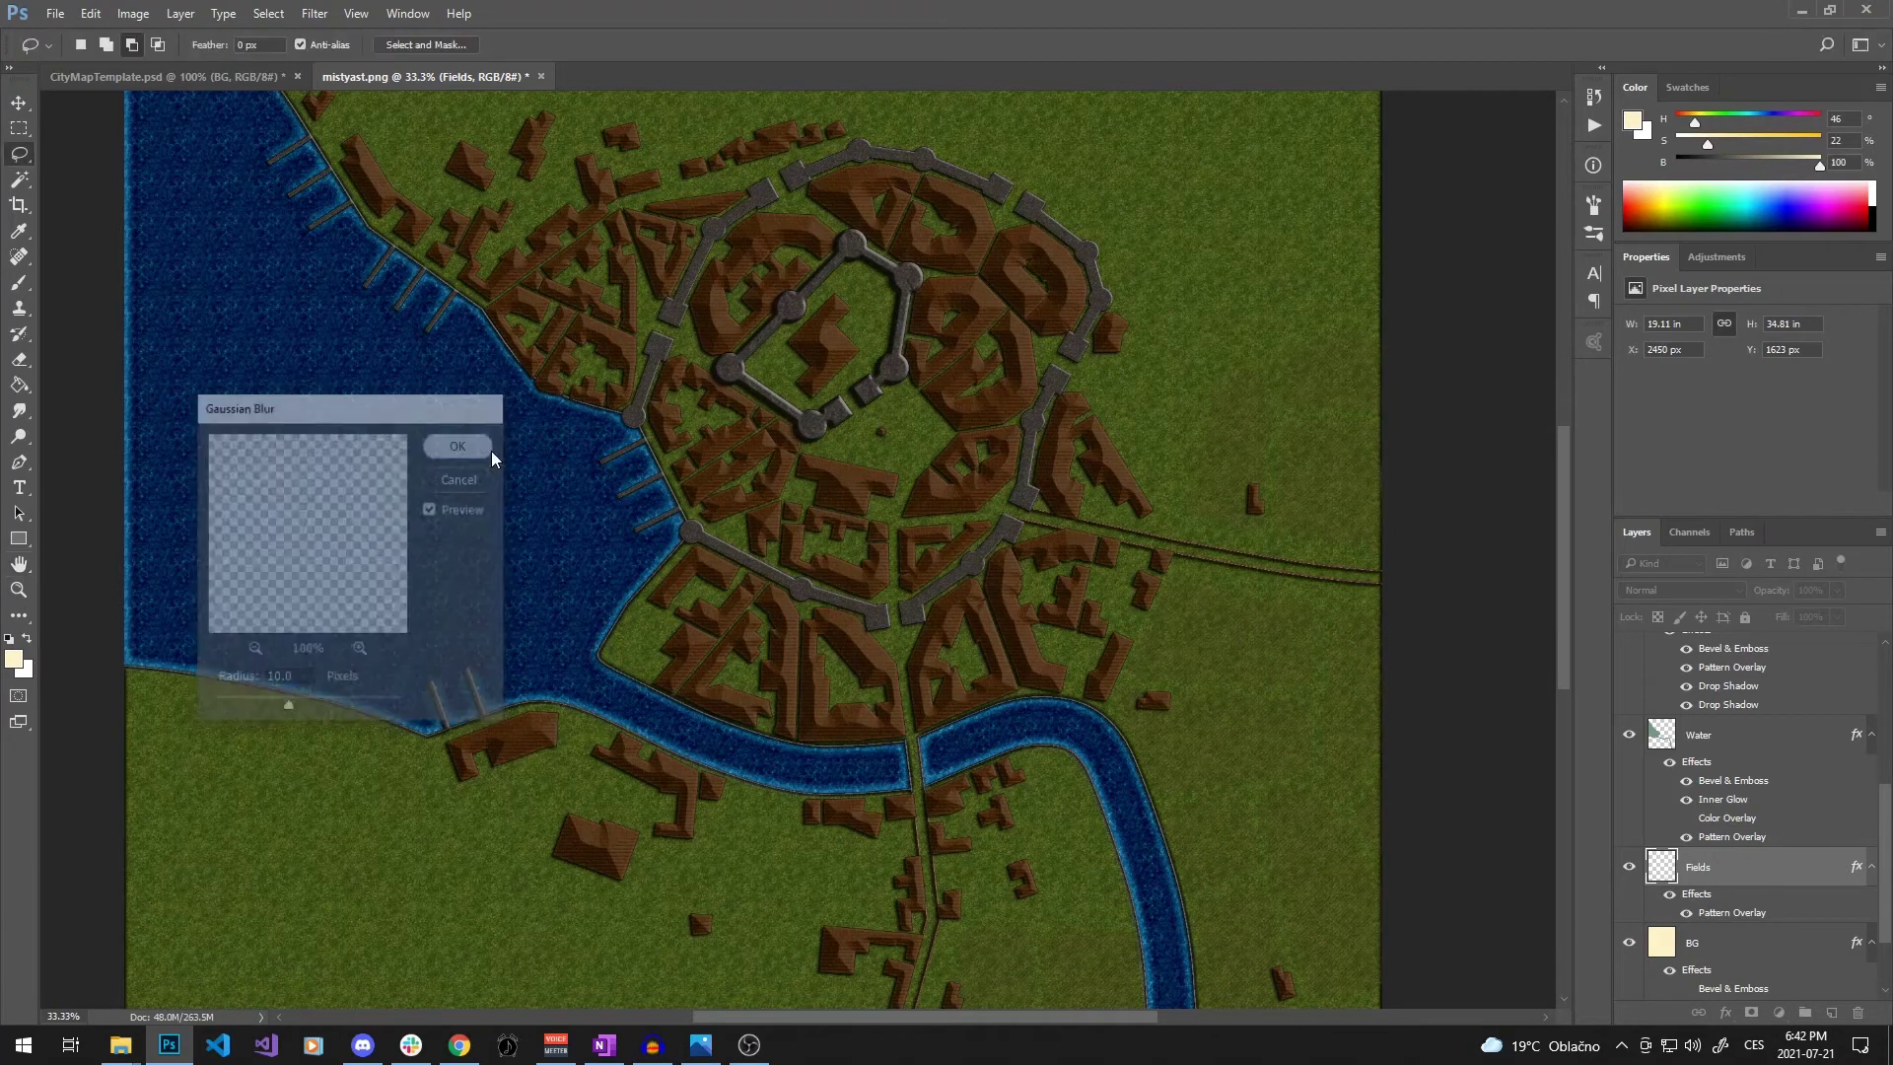
# Duplicate the blurred Fields layer four times to strengthen the field texture
pyautogui.hotkey('ctrl', 'j')
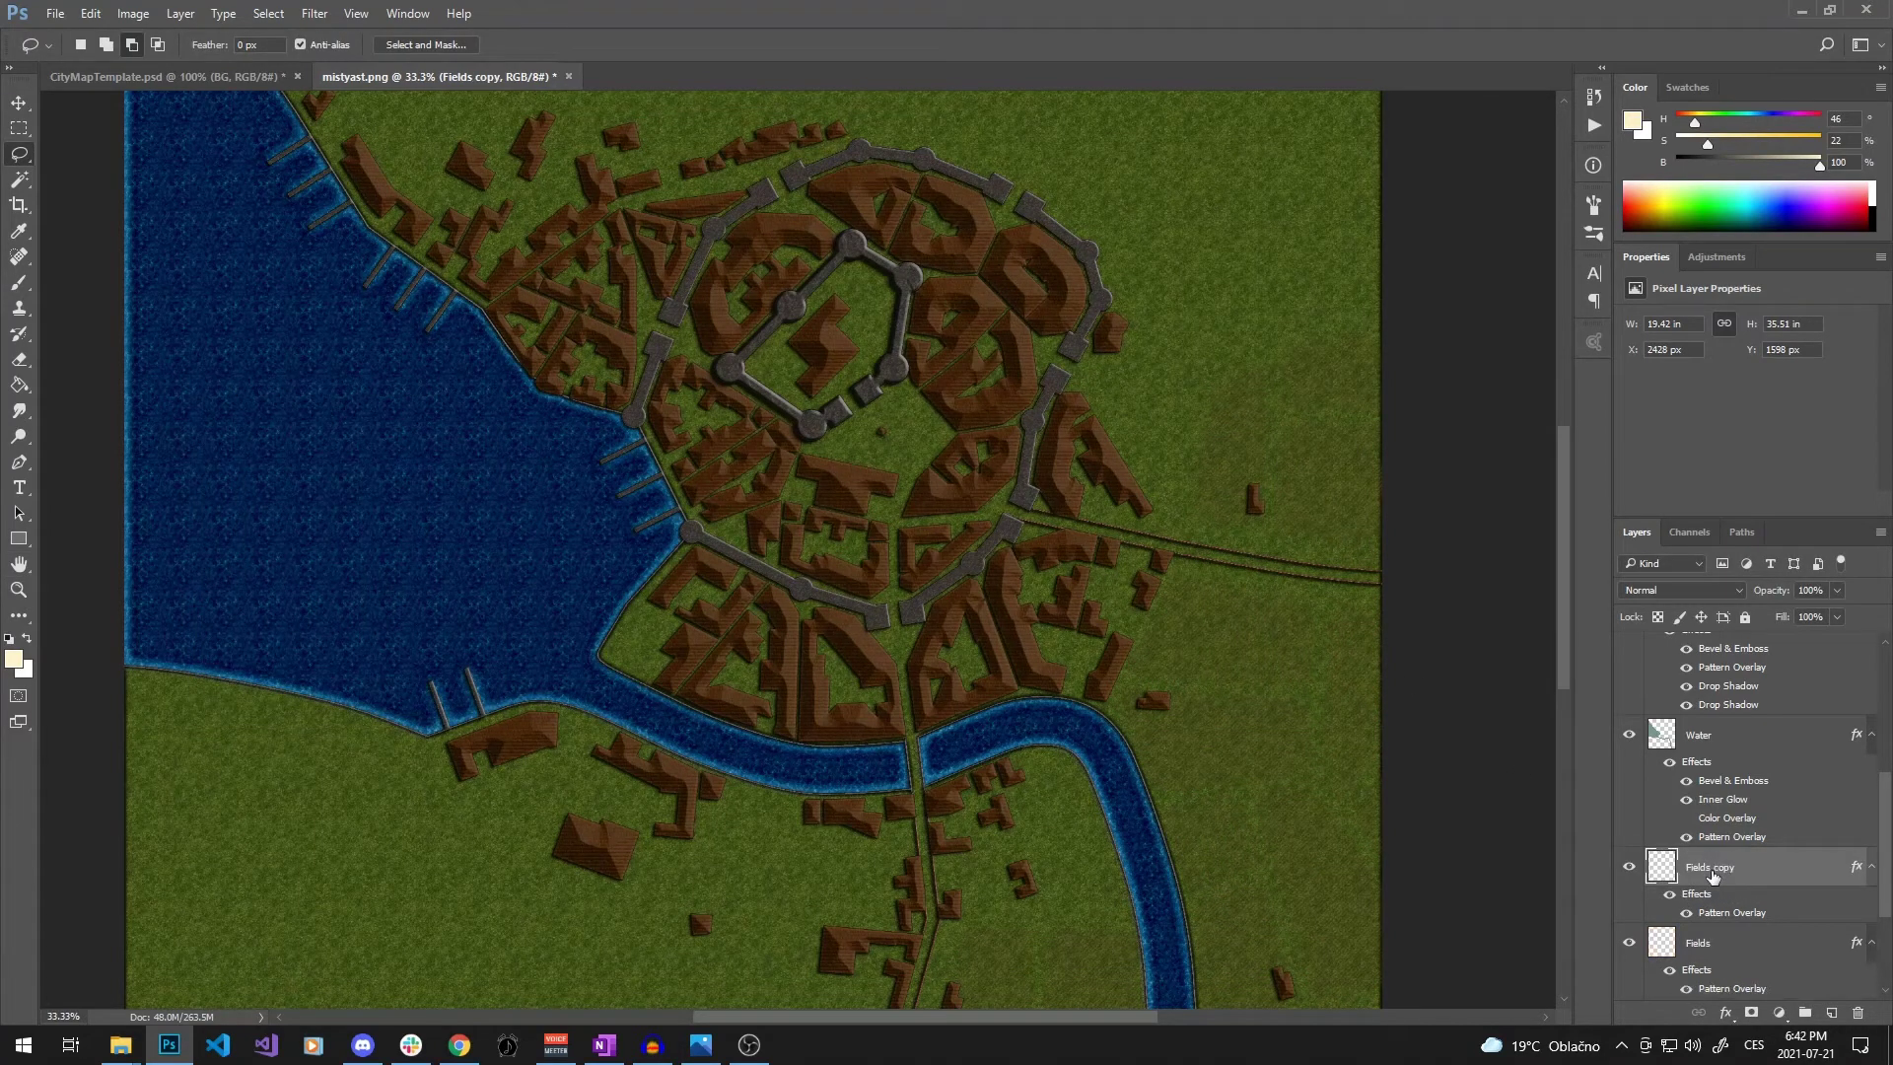
pyautogui.hotkey('ctrl', 'j')
pyautogui.hotkey('ctrl', 'j')
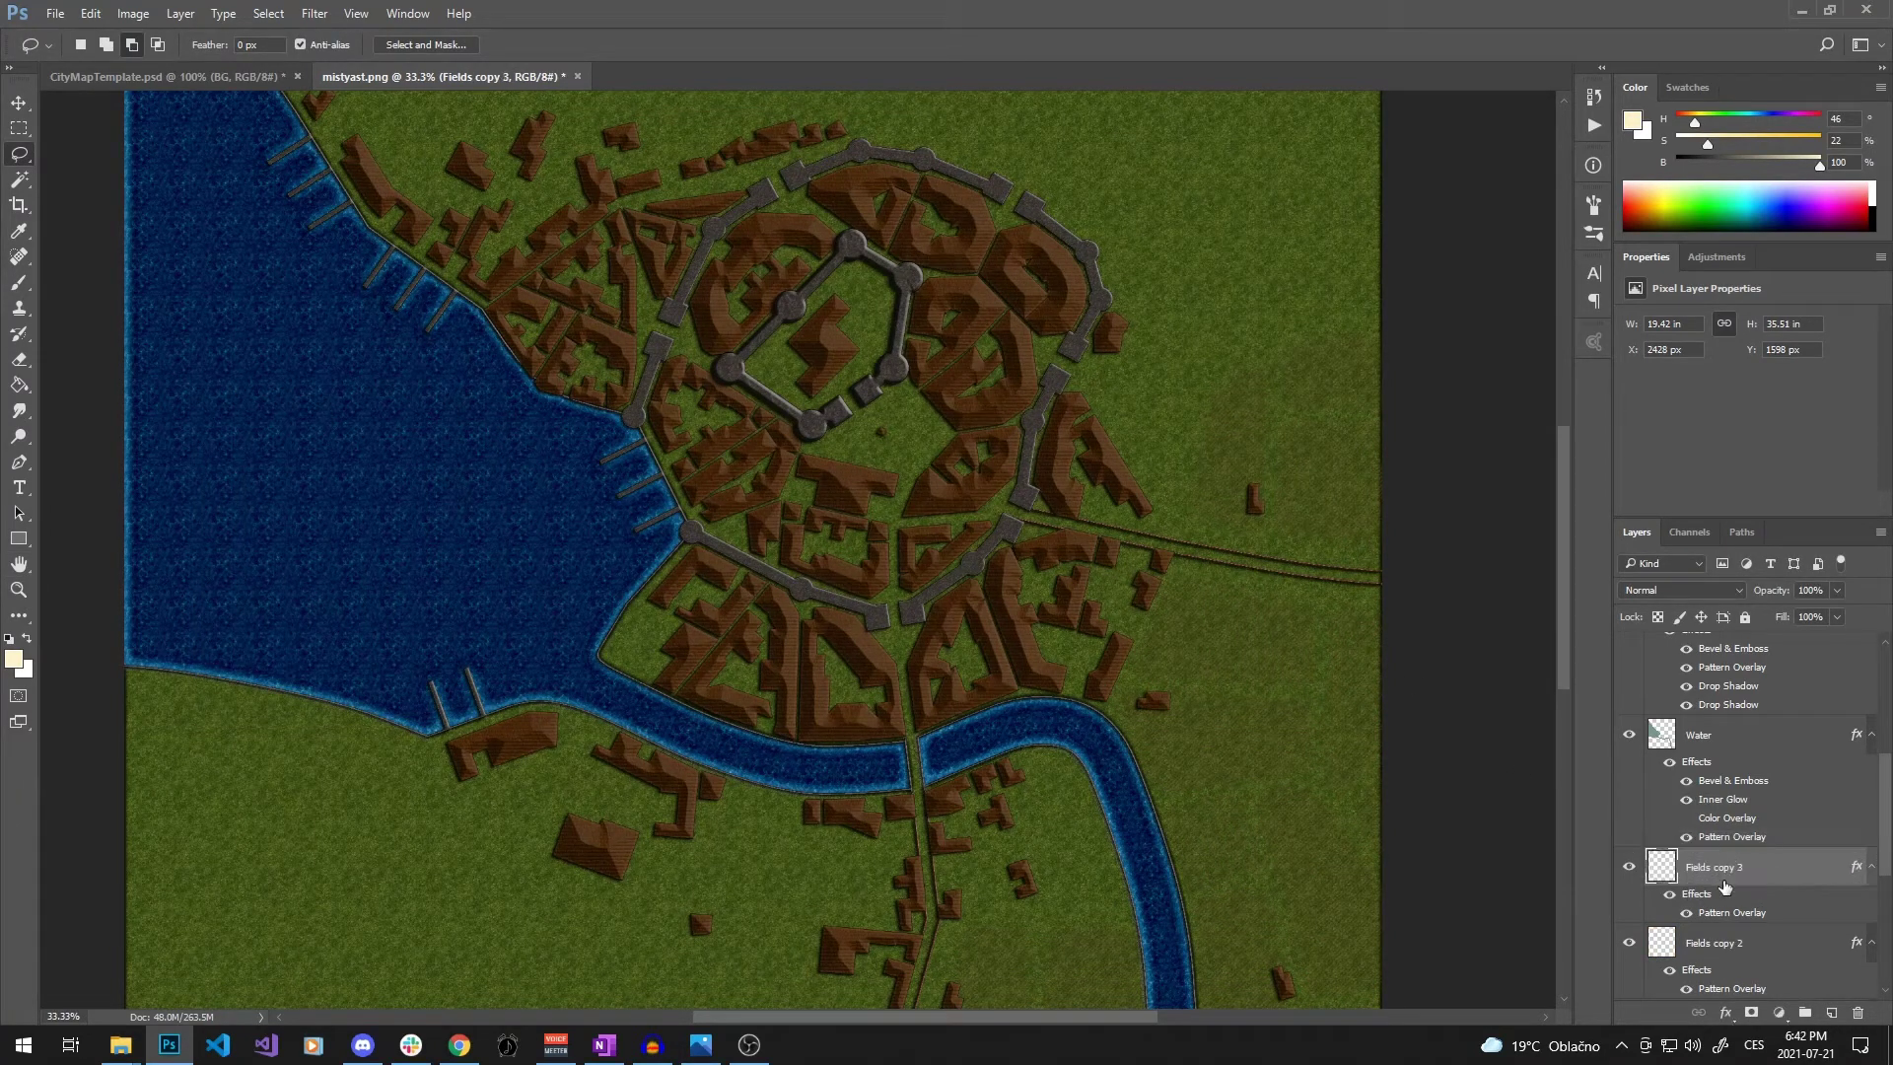
pyautogui.hotkey('ctrl', 'j')
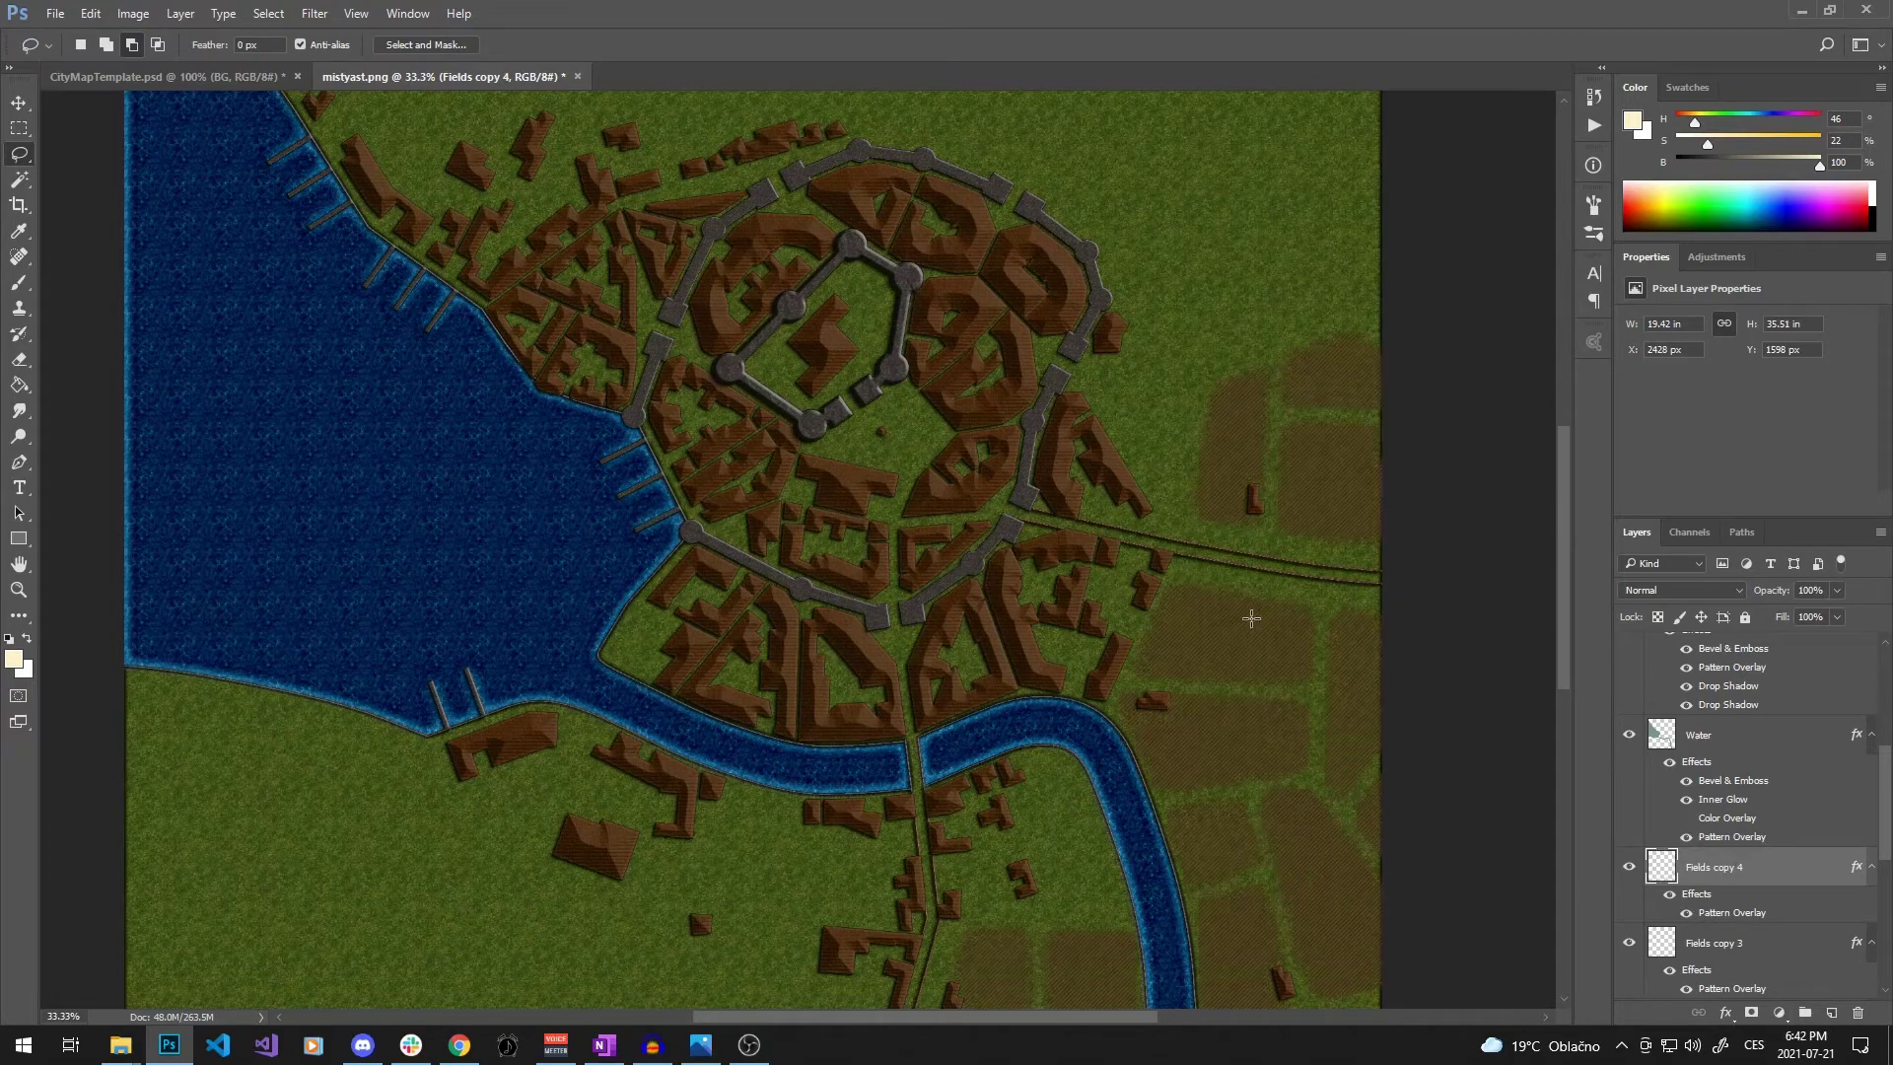
pyautogui.scroll(-4, 1017, 562)
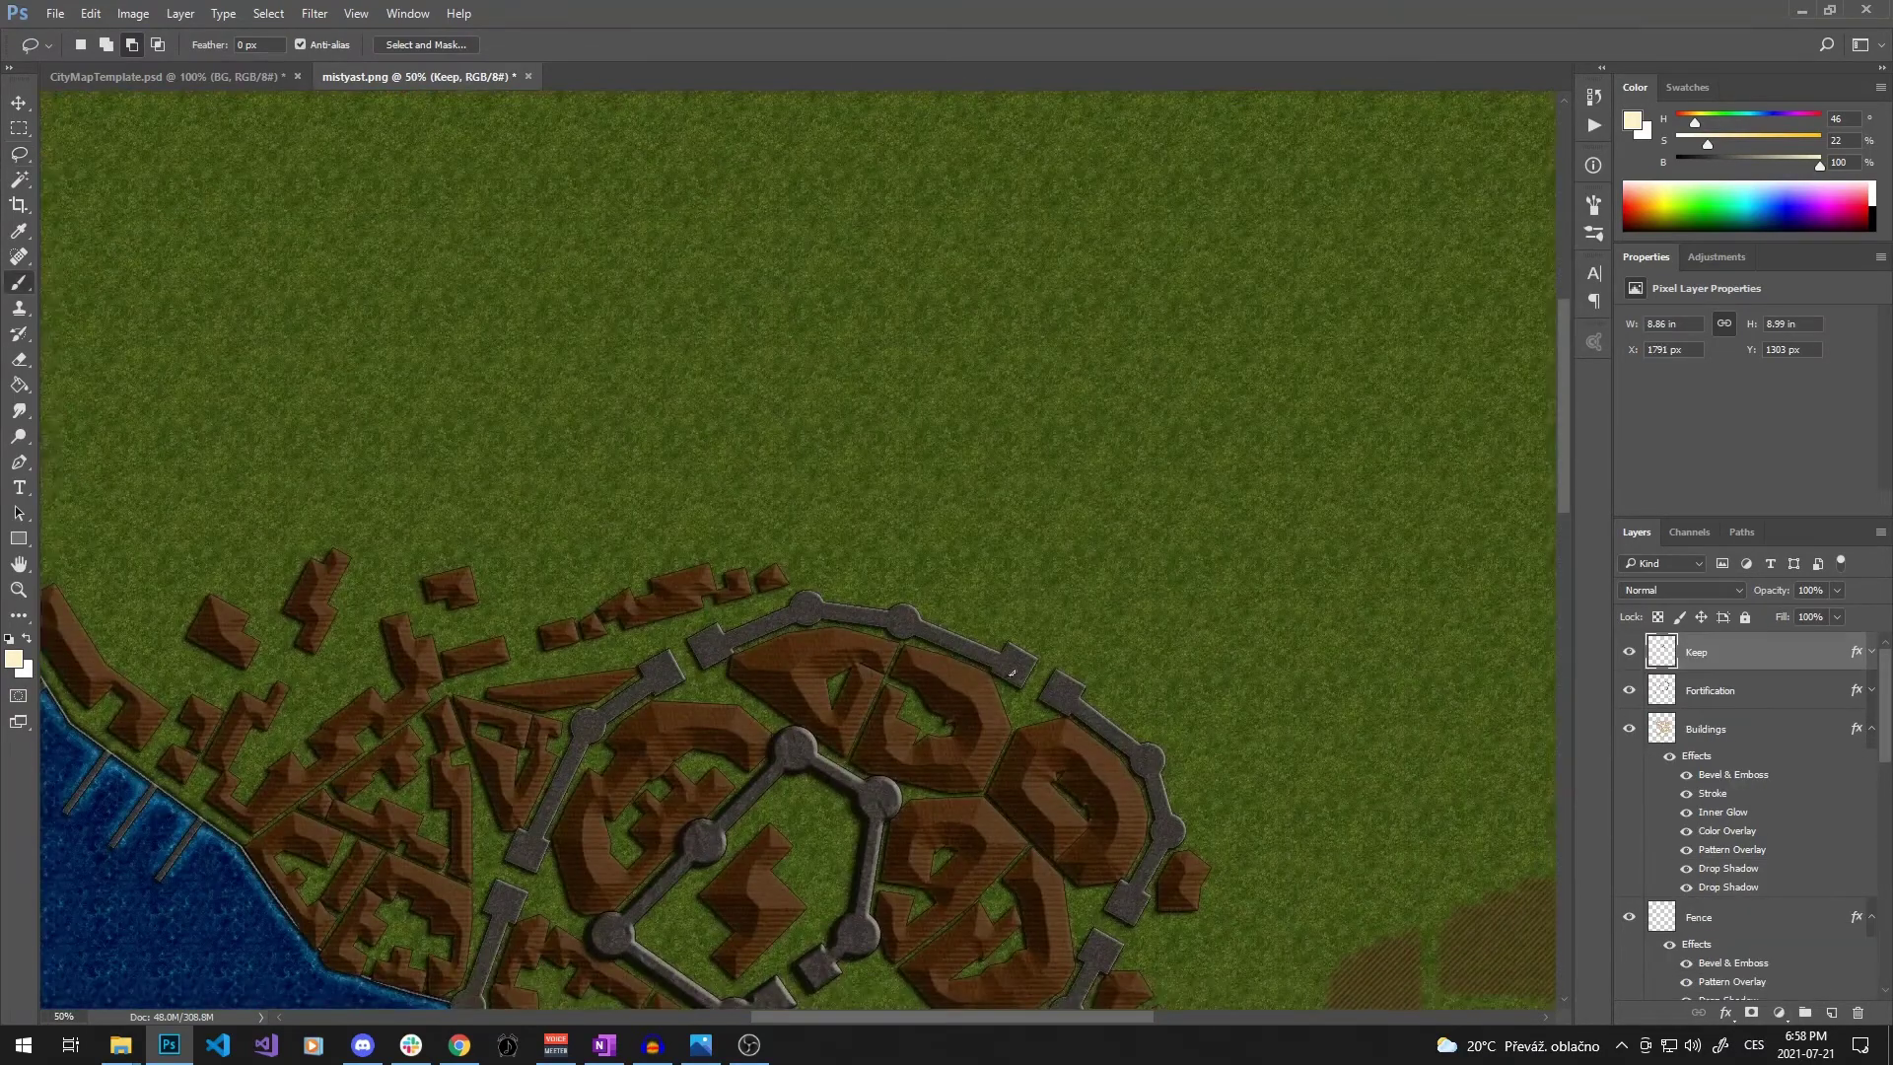
# Paint four 70 px round towers on the Keep layer northeast of the city and join them with three 50 px walls on the Fortification layer
pyautogui.rightClick(597, 365)
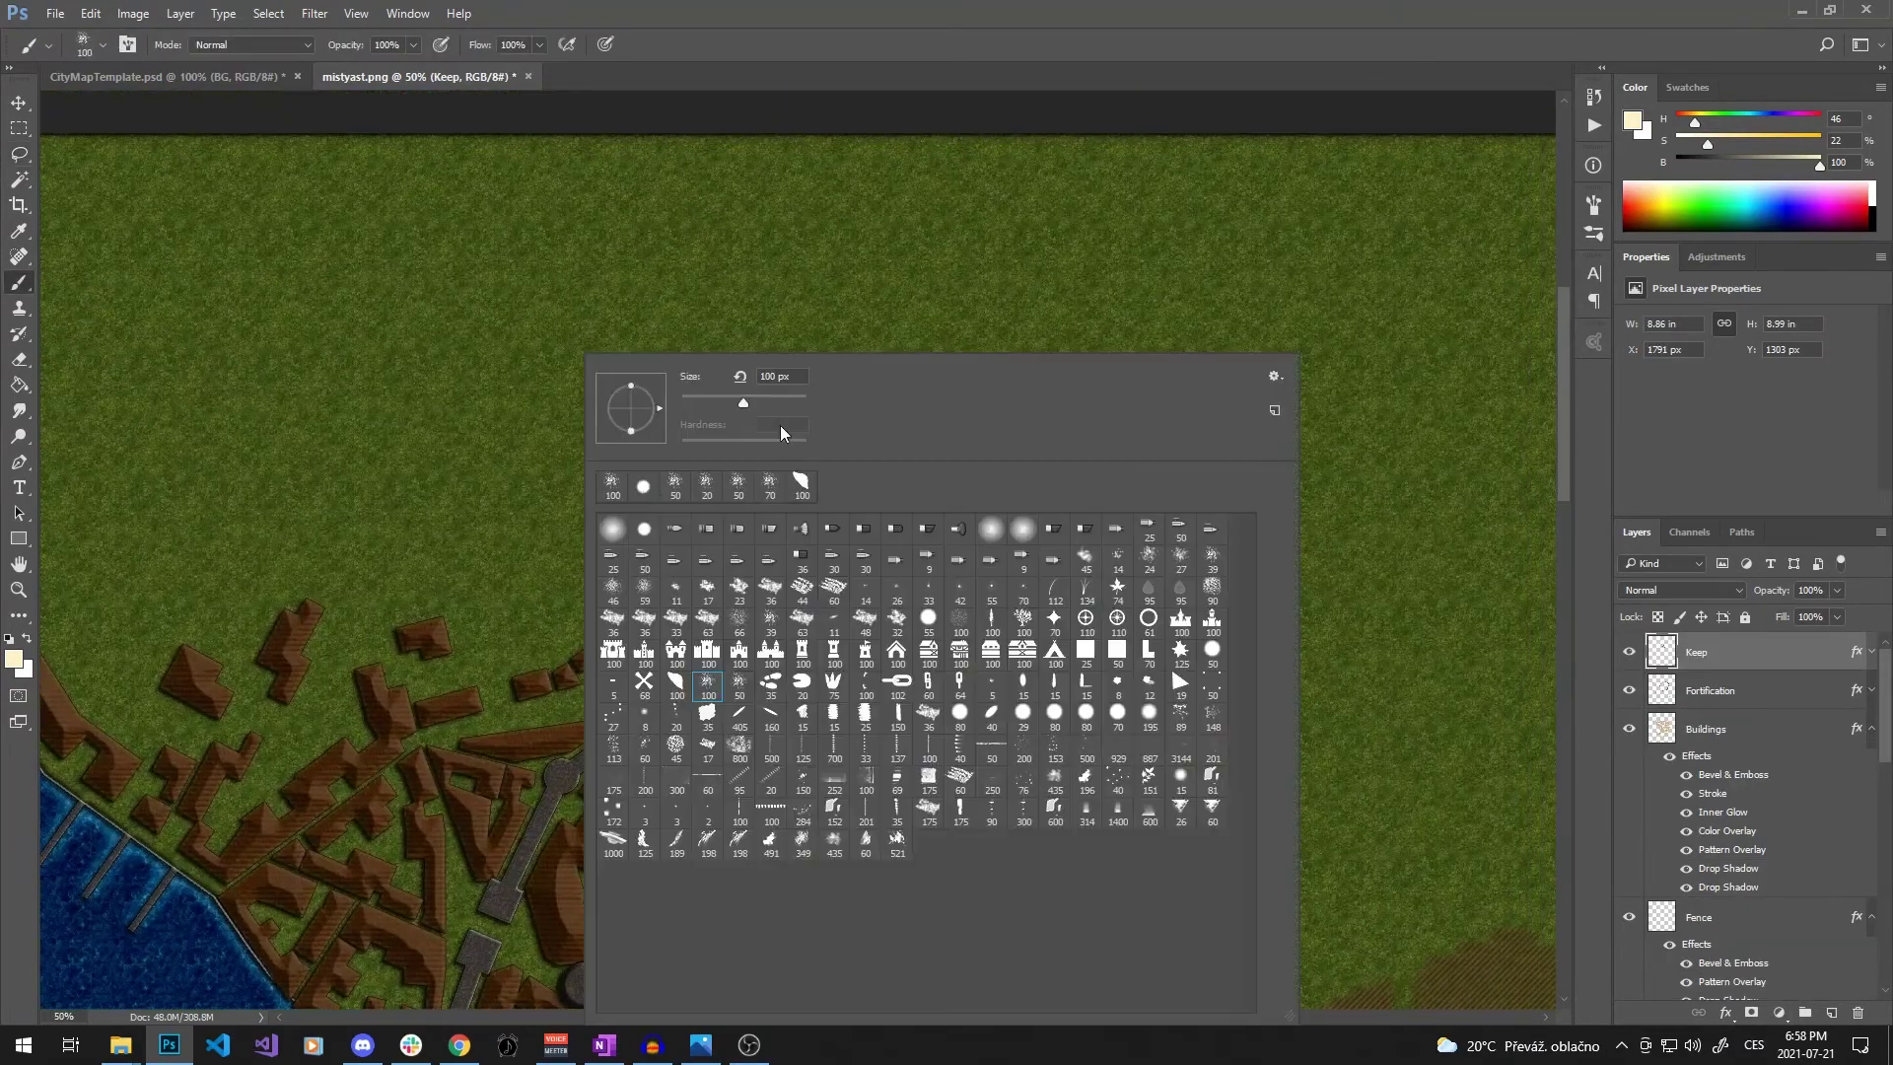
pyautogui.press('Escape')
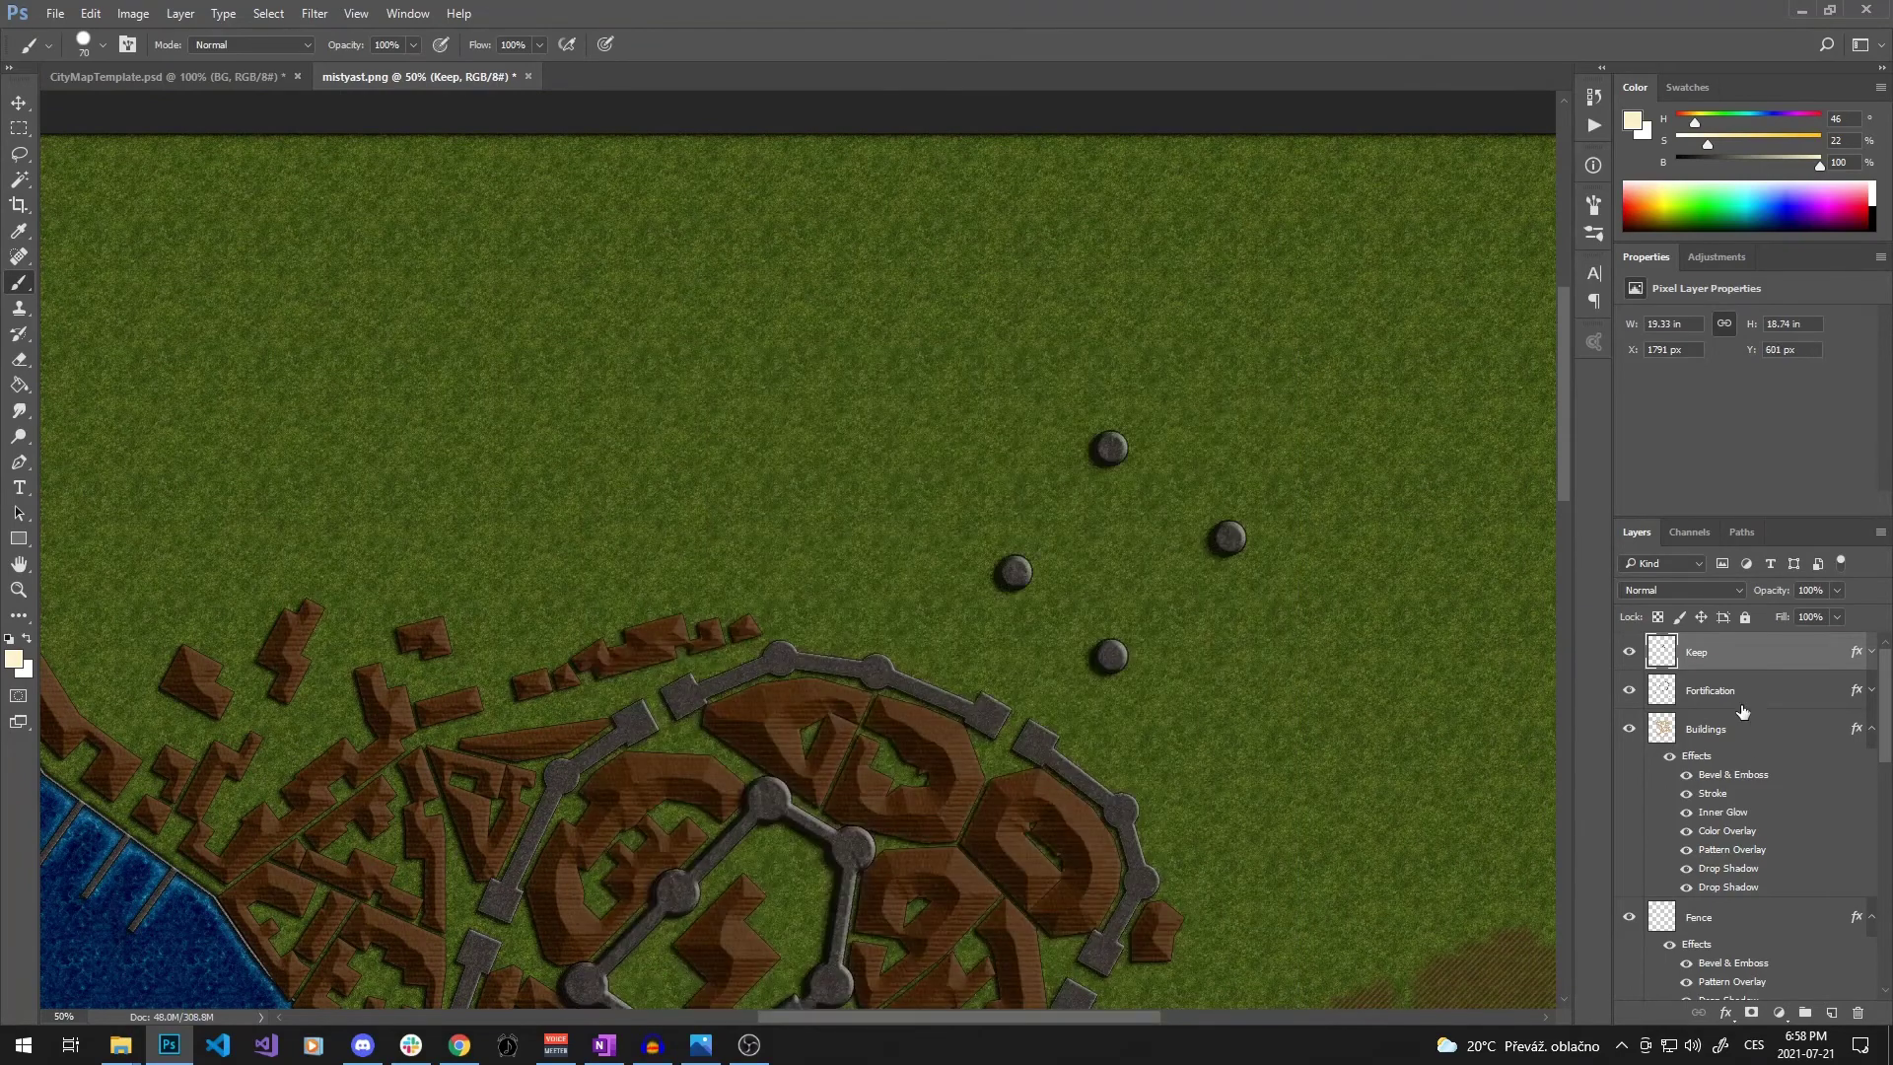
pyautogui.click(1710, 690)
pyautogui.rightClick(1164, 357)
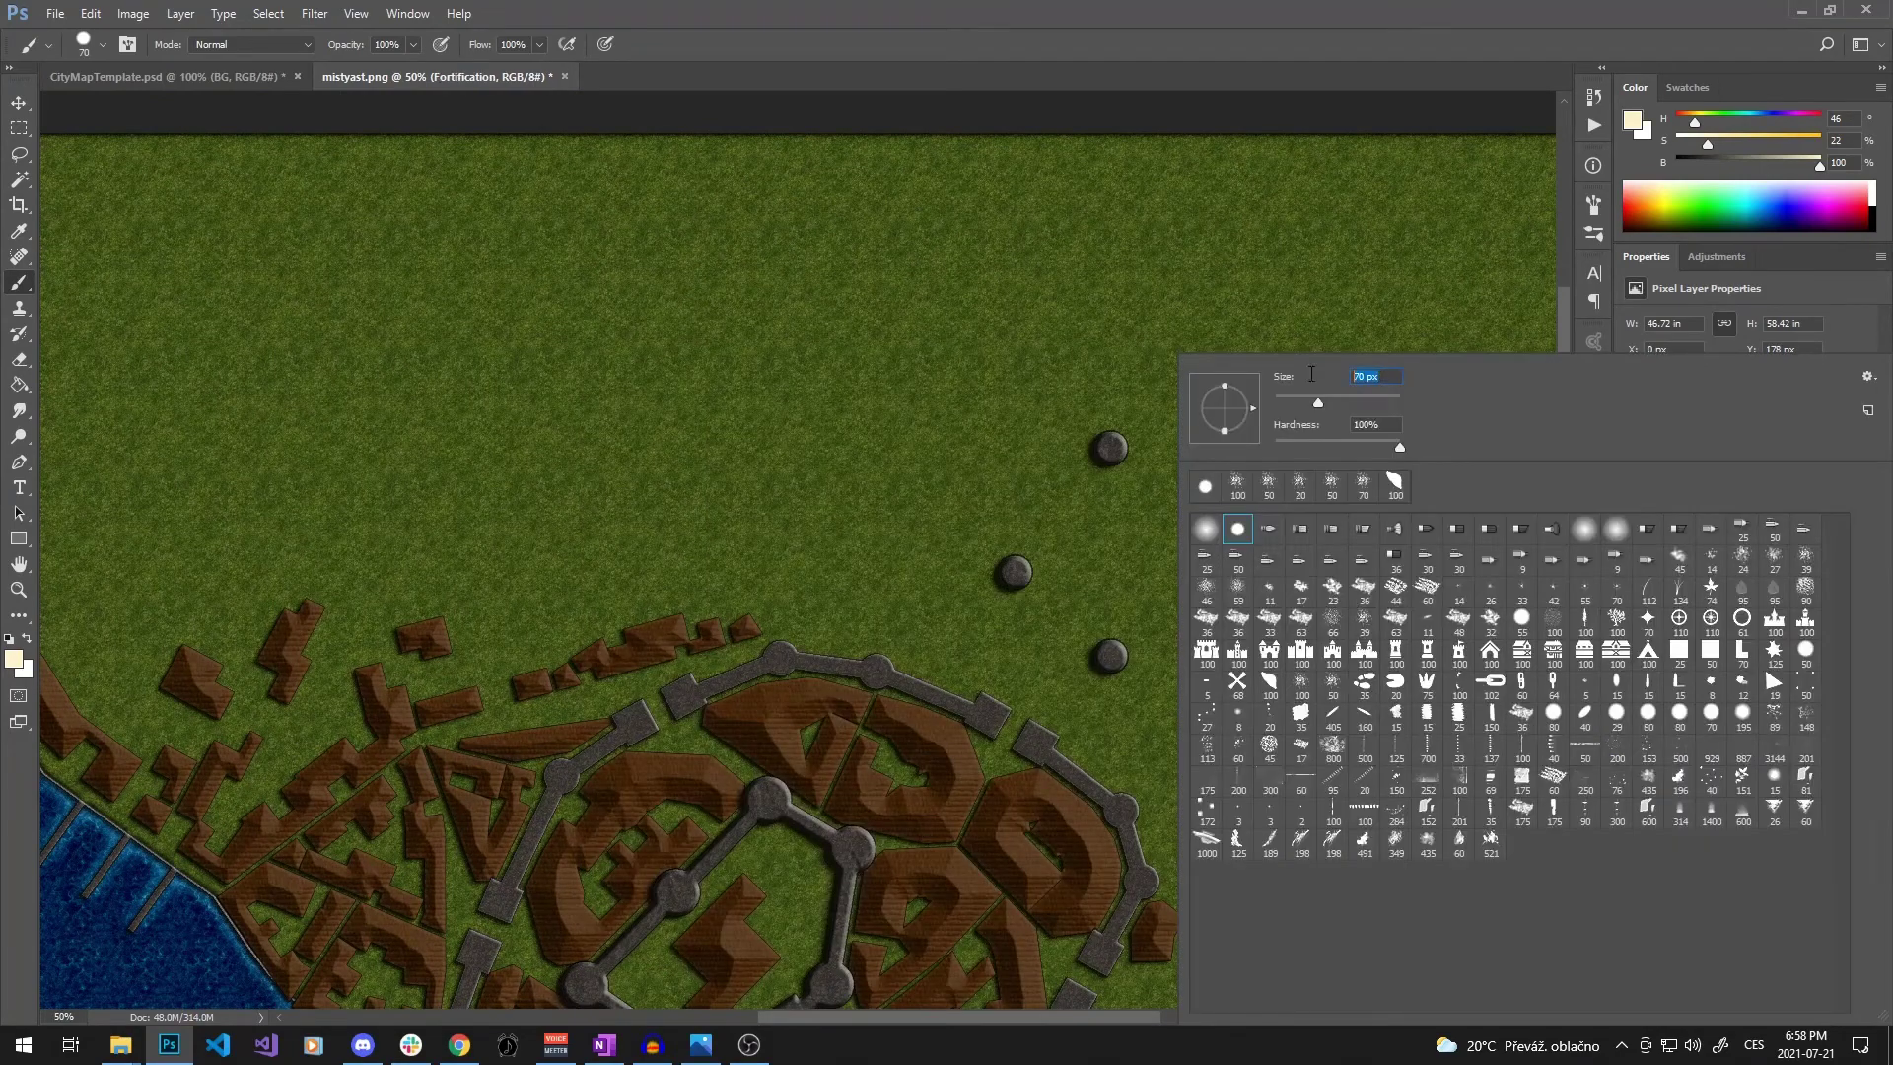
pyautogui.press('Escape')
pyautogui.click(1015, 571)
pyautogui.keyDown('shift'); pyautogui.click(1110, 654); pyautogui.keyUp('shift')
pyautogui.keyDown('shift'); pyautogui.click(1230, 538); pyautogui.keyUp('shift')
pyautogui.keyDown('shift'); pyautogui.click(1110, 449); pyautogui.keyUp('shift')
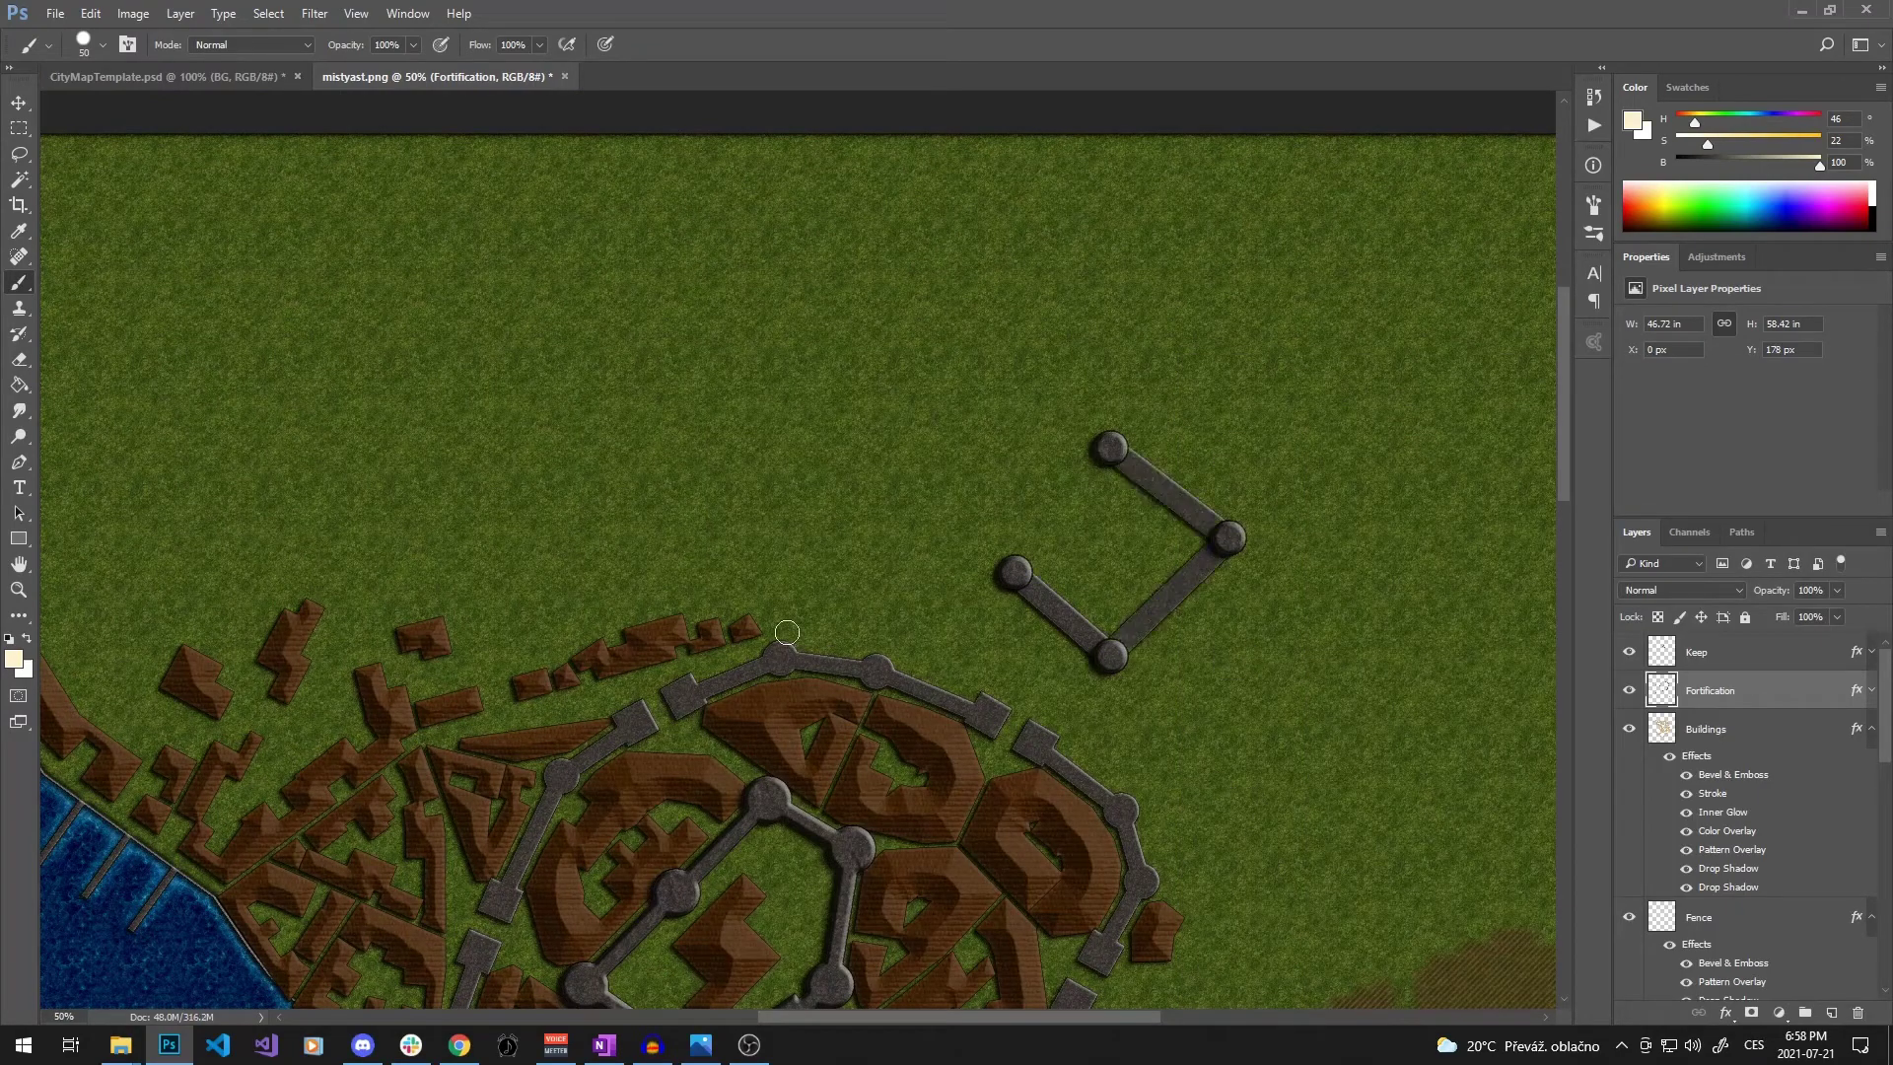
# Outline a small building north of the city on the Buildings layer with the Polygonal Lasso, fill it with the foreground color and deselect
pyautogui.keyDown('ctrl'); pyautogui.click(655, 642); pyautogui.keyUp('ctrl')
pyautogui.click(14, 152)
pyautogui.click(98, 173)
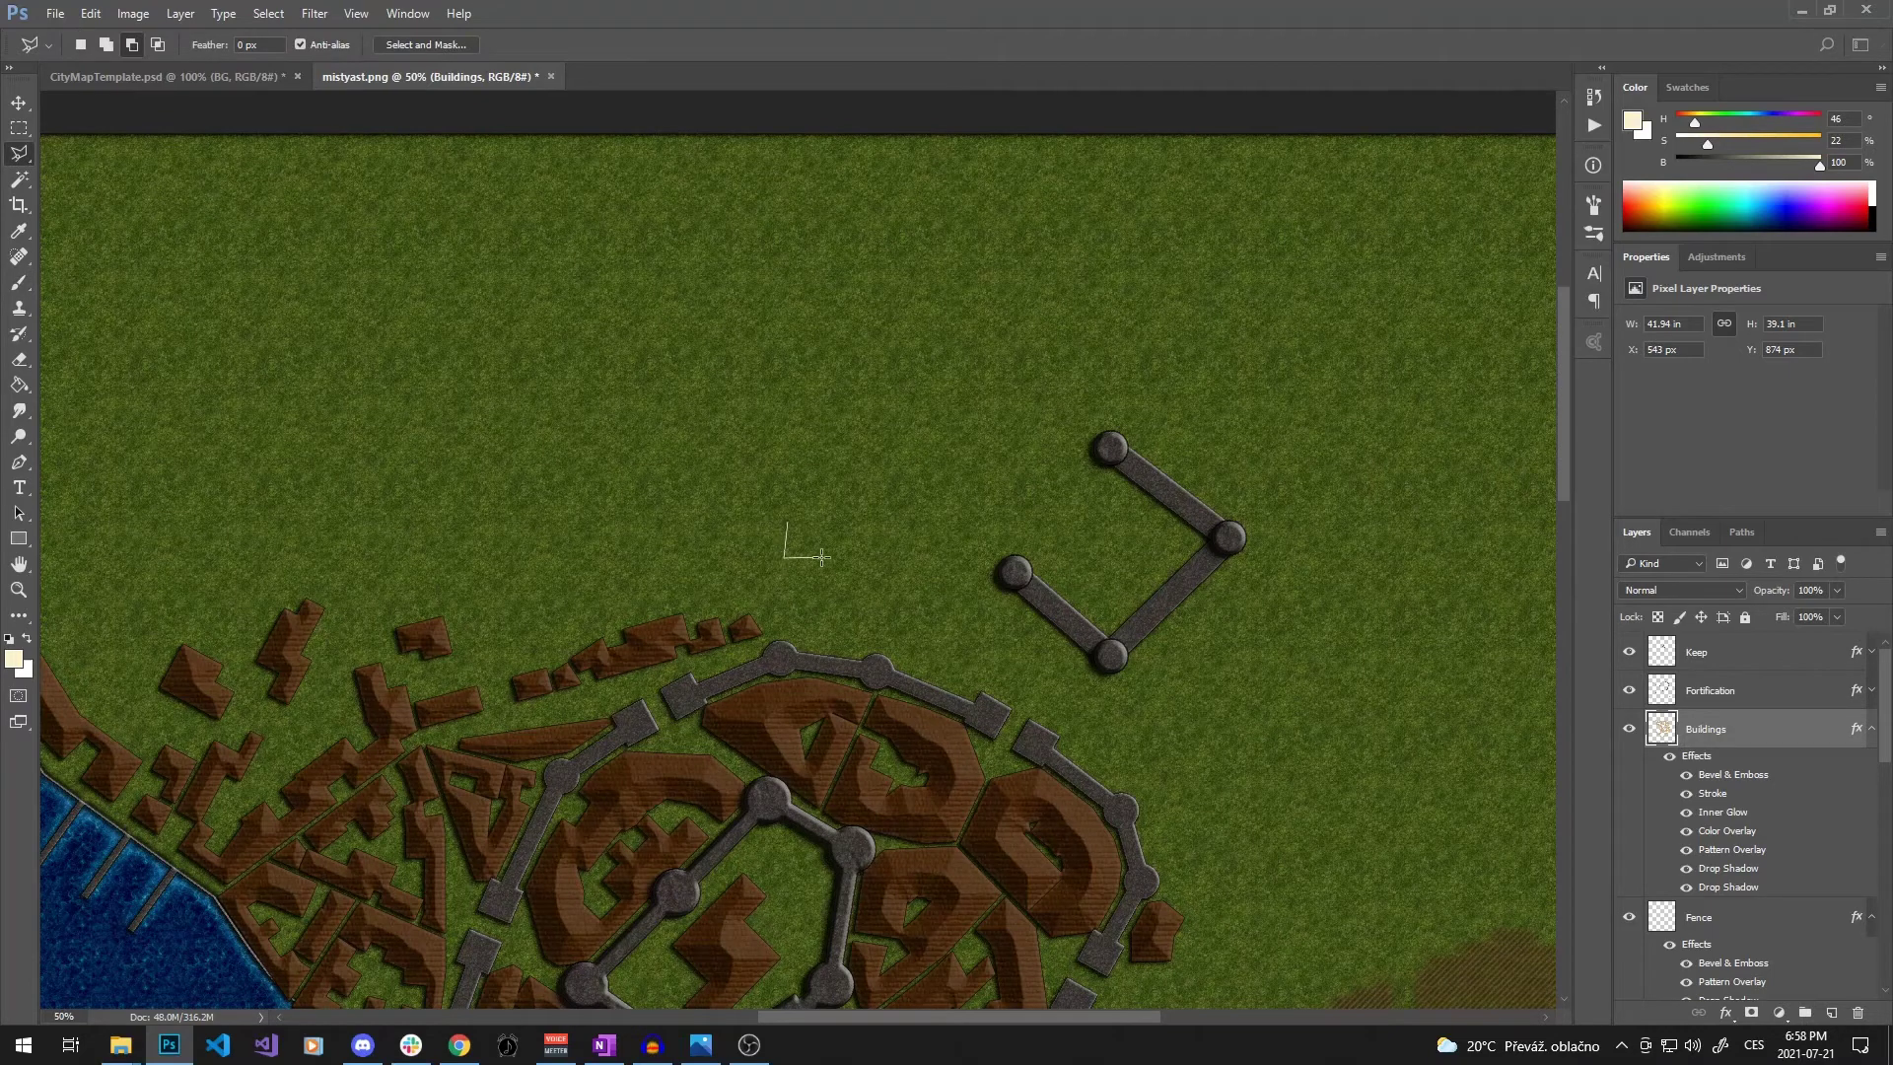
pyautogui.click(792, 522)
pyautogui.press('g')
pyautogui.click(818, 528)
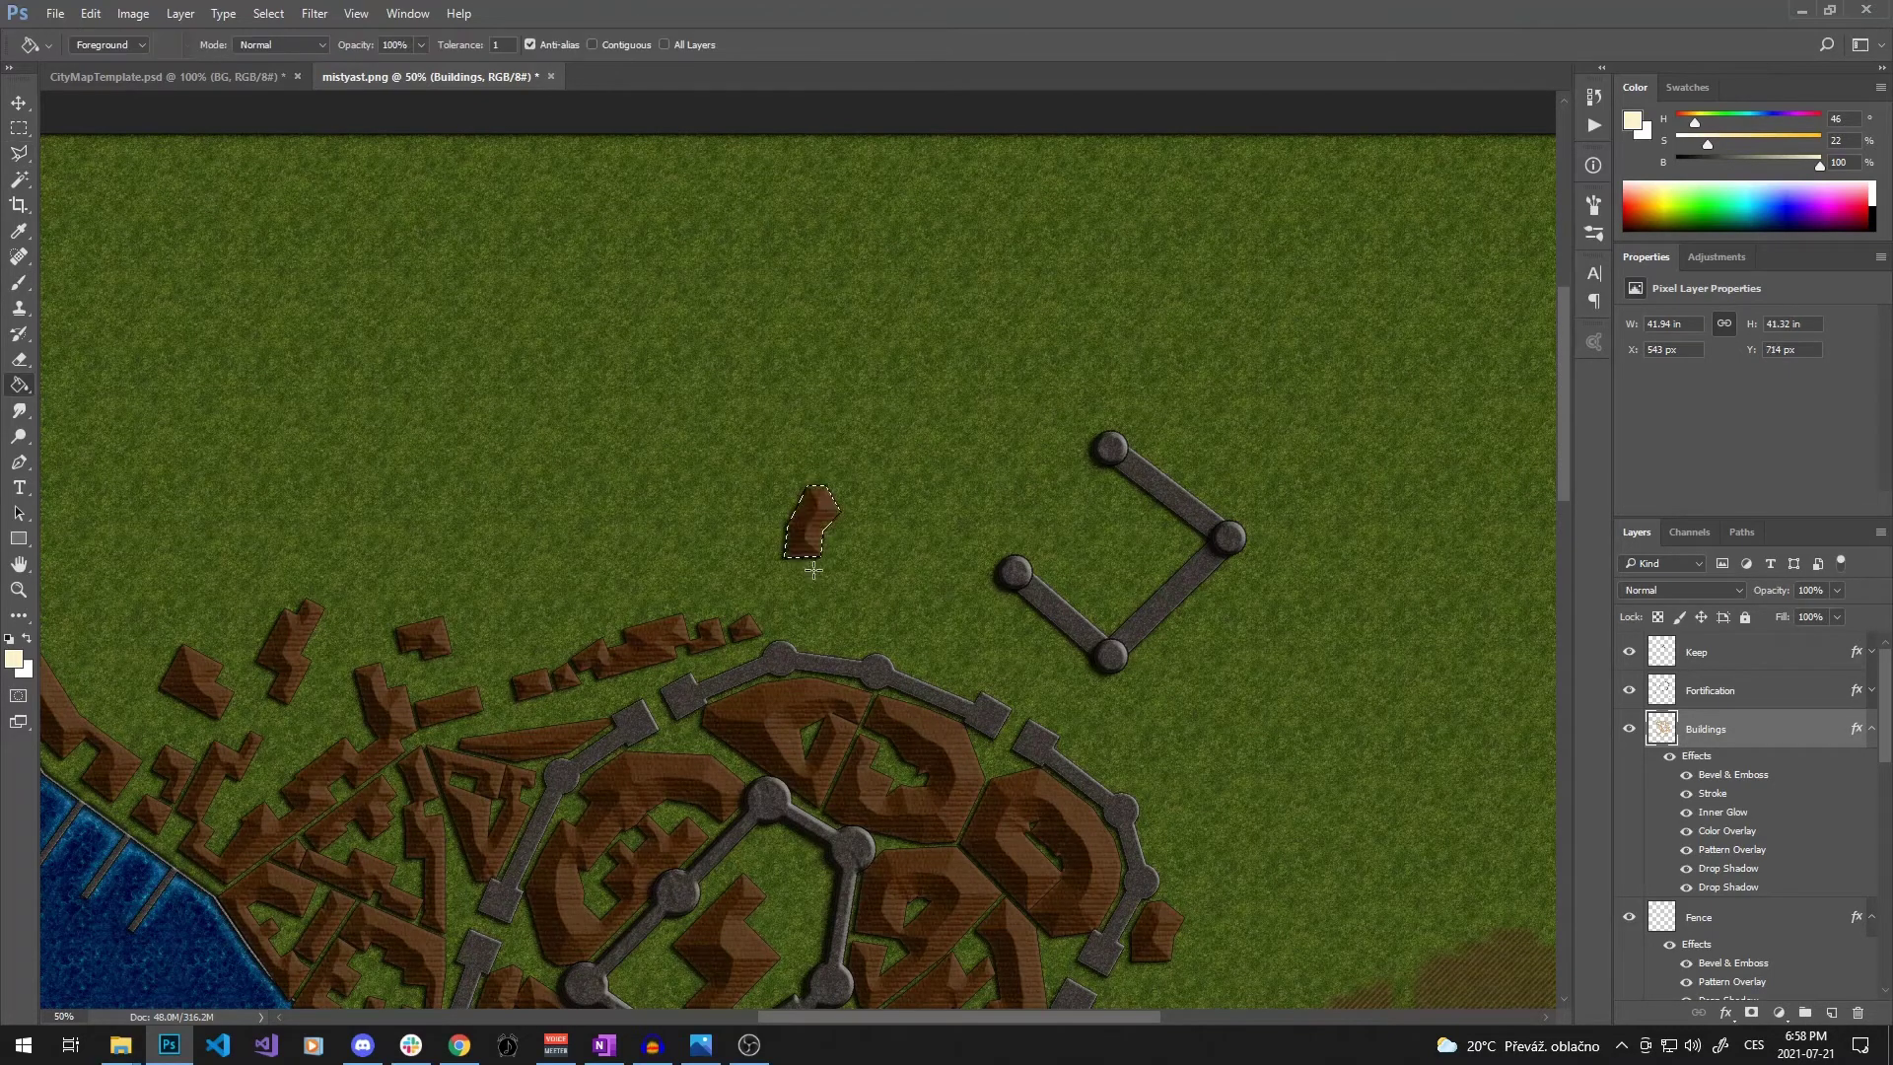
pyautogui.hotkey('ctrl', 'd')
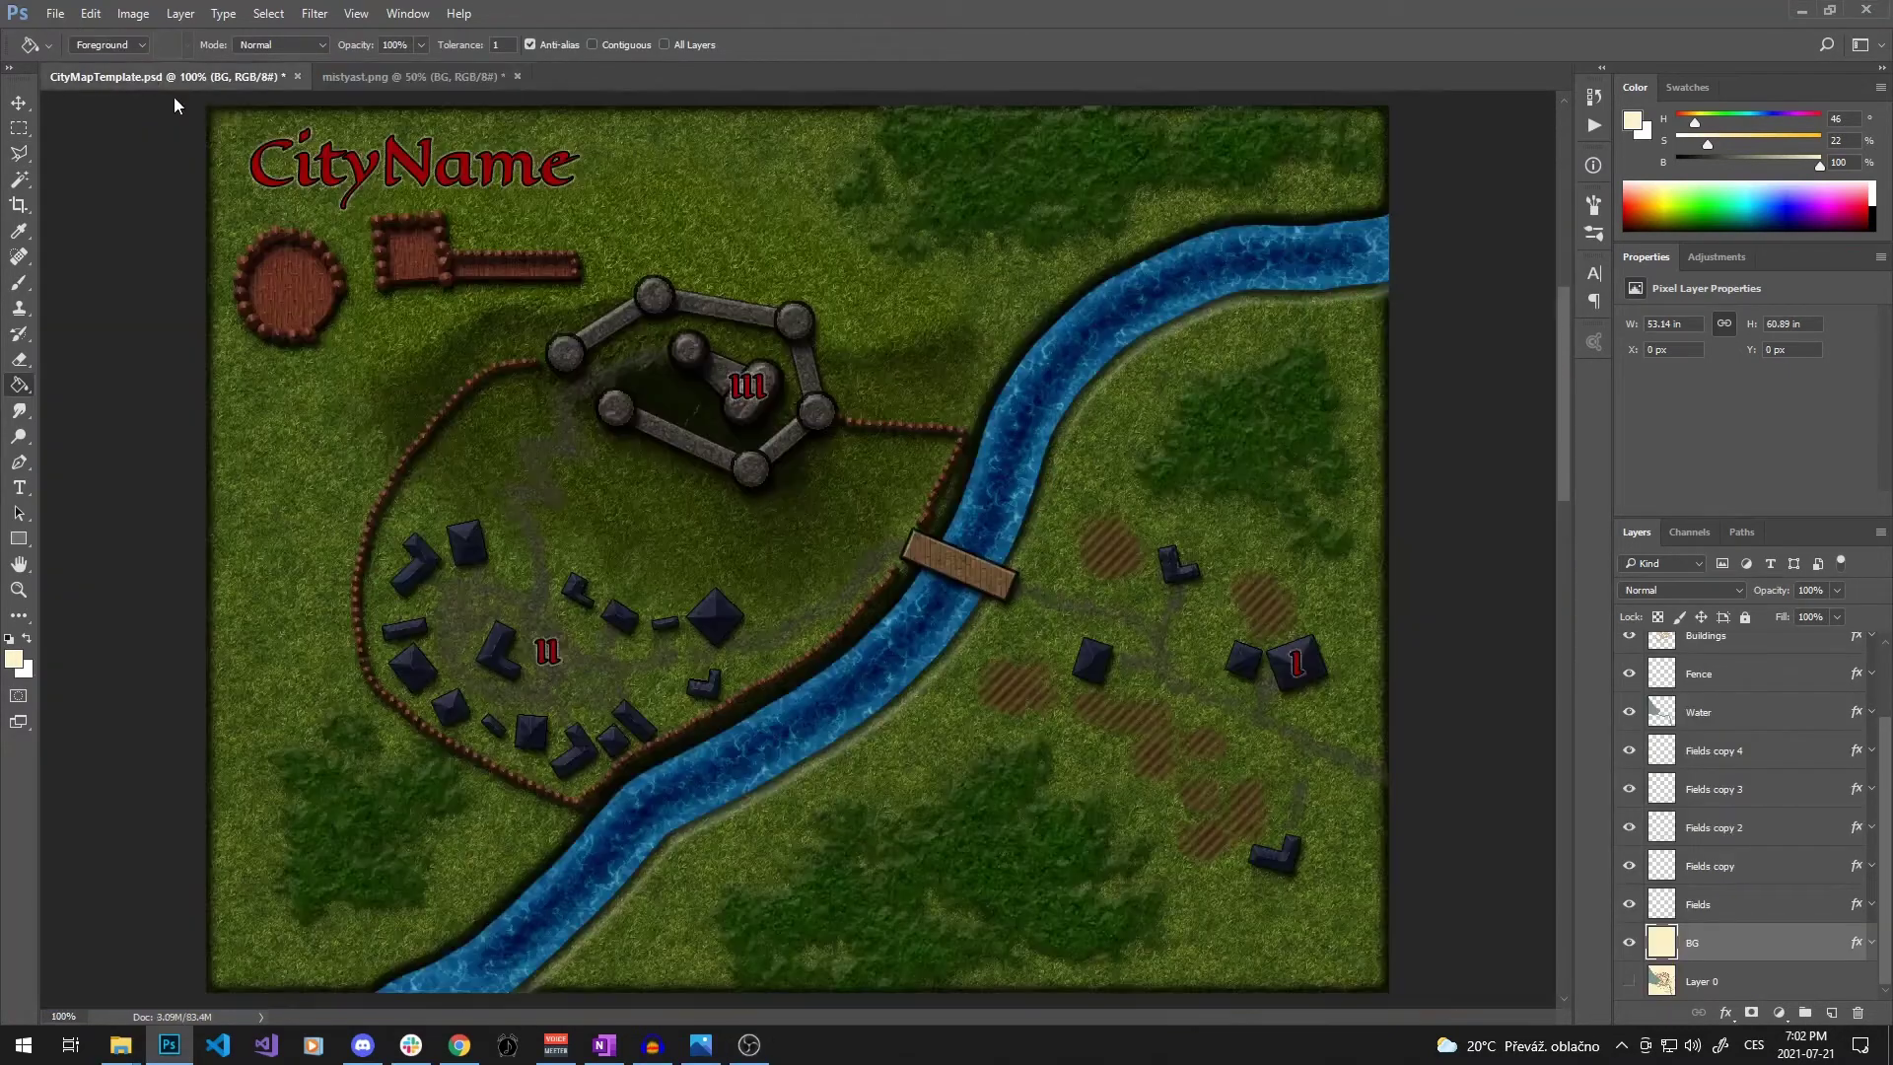
# Copy the Leafy group's Forest layer style from CityMapTemplate.psd and paste it onto a new Forest layer above Fence in mistyast.png
pyautogui.rightClick(1666, 789)
pyautogui.click(1747, 535)
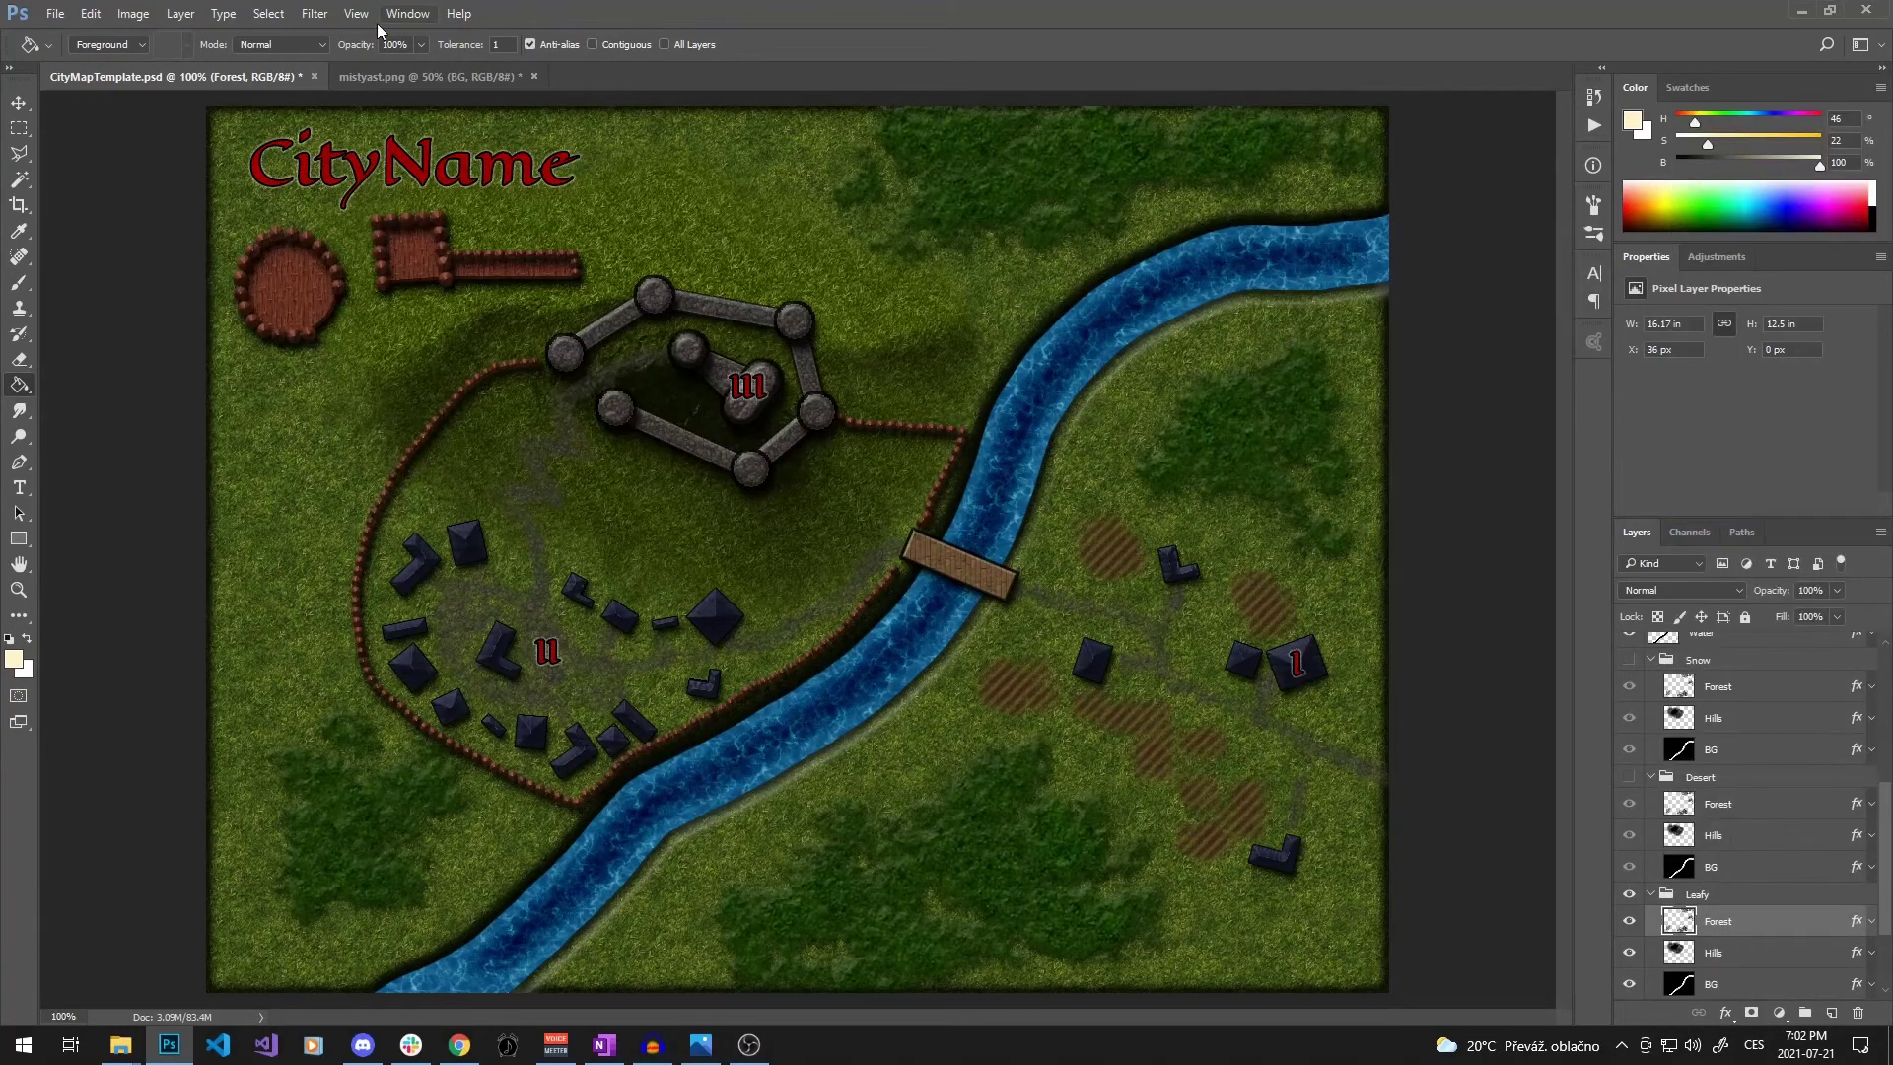
pyautogui.click(434, 76)
pyautogui.scroll(2, 1710, 868)
pyautogui.click(1709, 768)
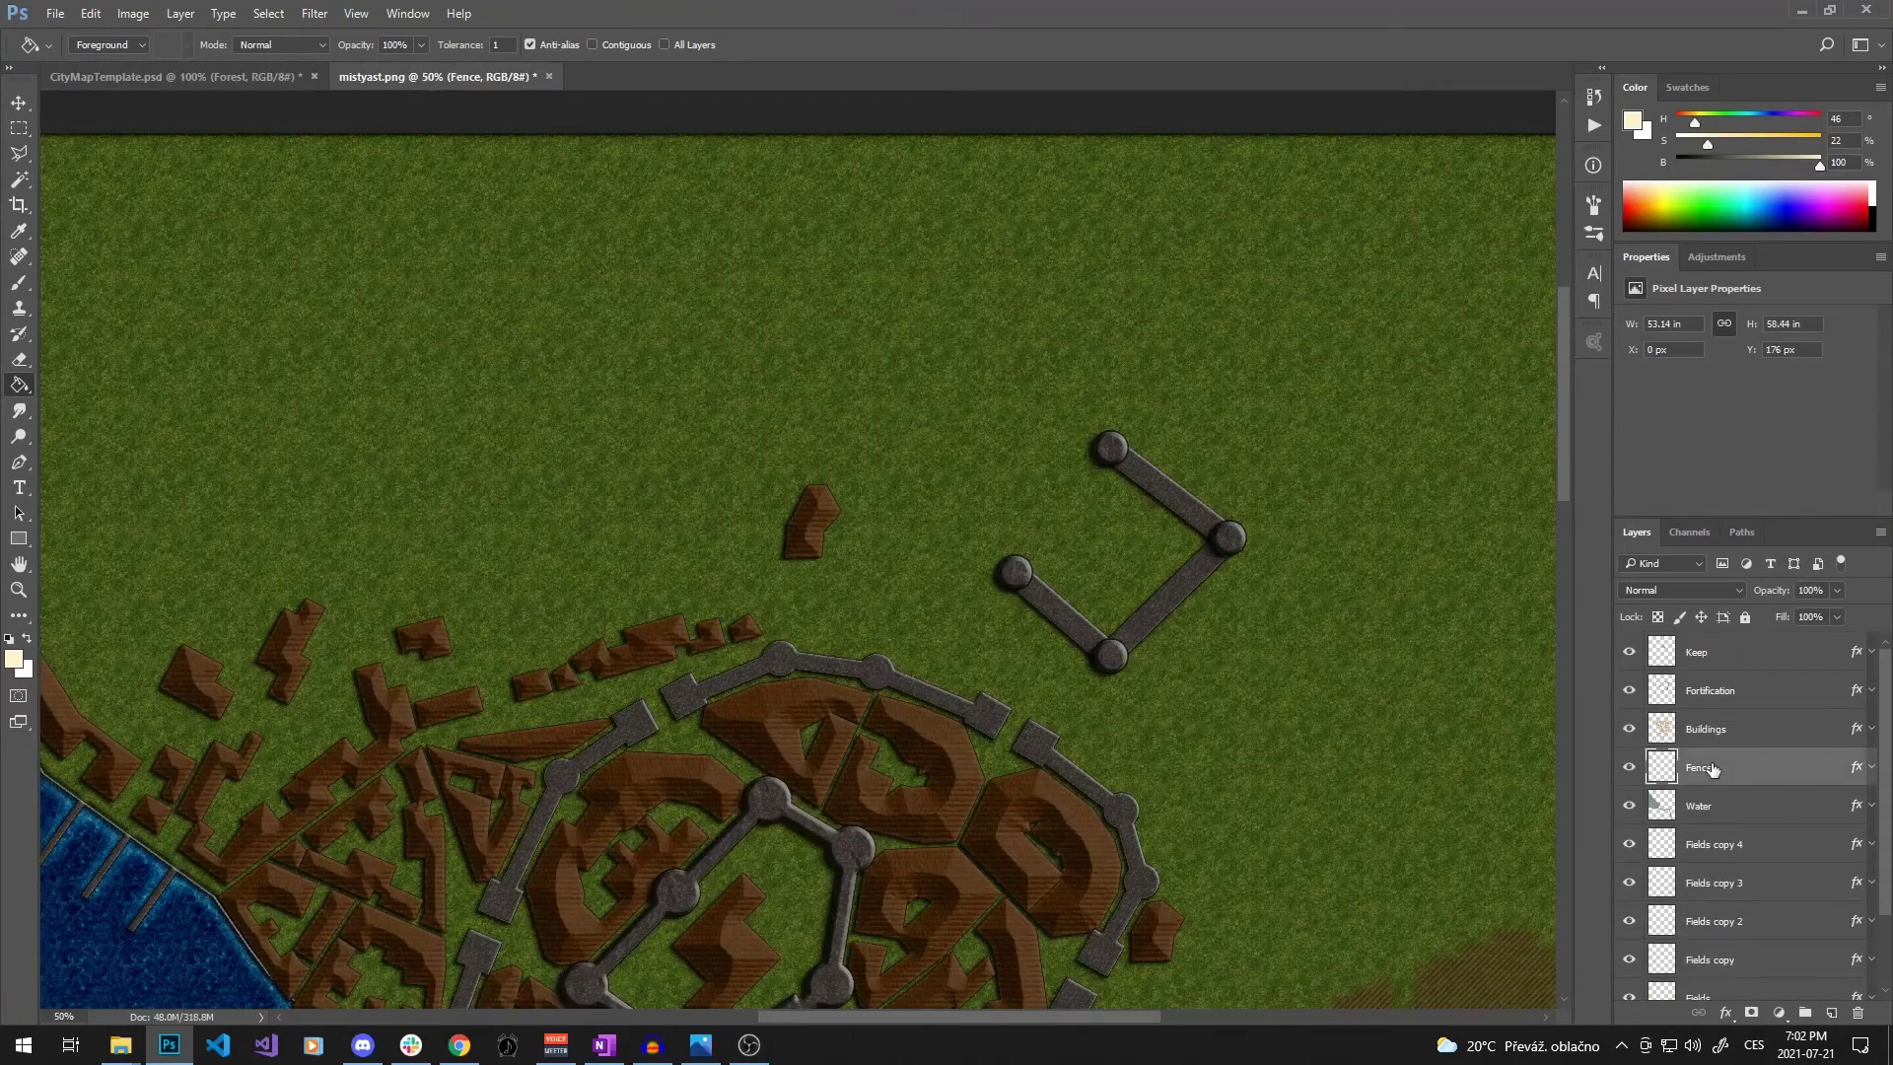
pyautogui.hotkey('ctrl', 'shift', 'n')
pyautogui.write('Forest')
pyautogui.press('Return')
pyautogui.rightClick(1708, 766)
pyautogui.click(1539, 658)
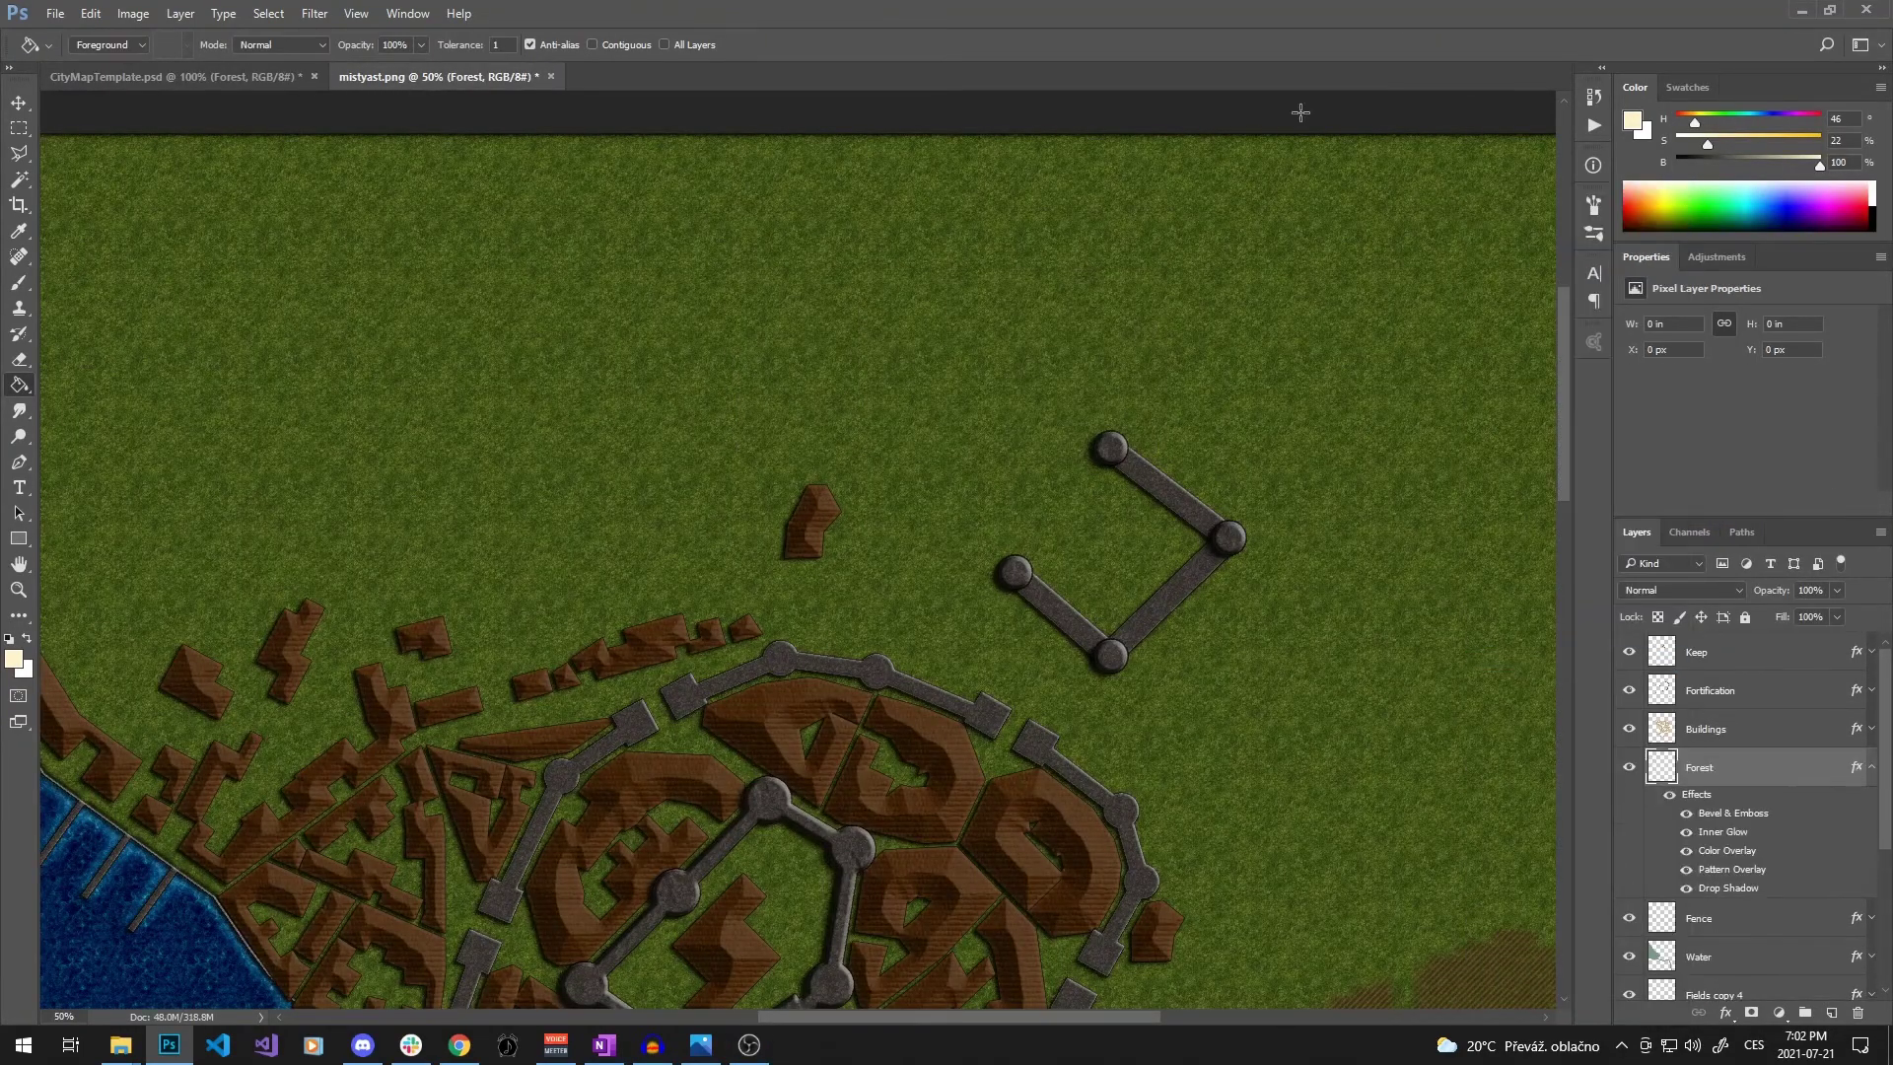
pyautogui.click(1872, 768)
# Paint a dense forest on the Forest layer east of the city with the textured 100 px brush
pyautogui.press('b')
pyautogui.moveTo(1248, 680); pyautogui.dragTo(967, 490)
pyautogui.rightClick(976, 490)
pyautogui.doubleClick(1036, 490)
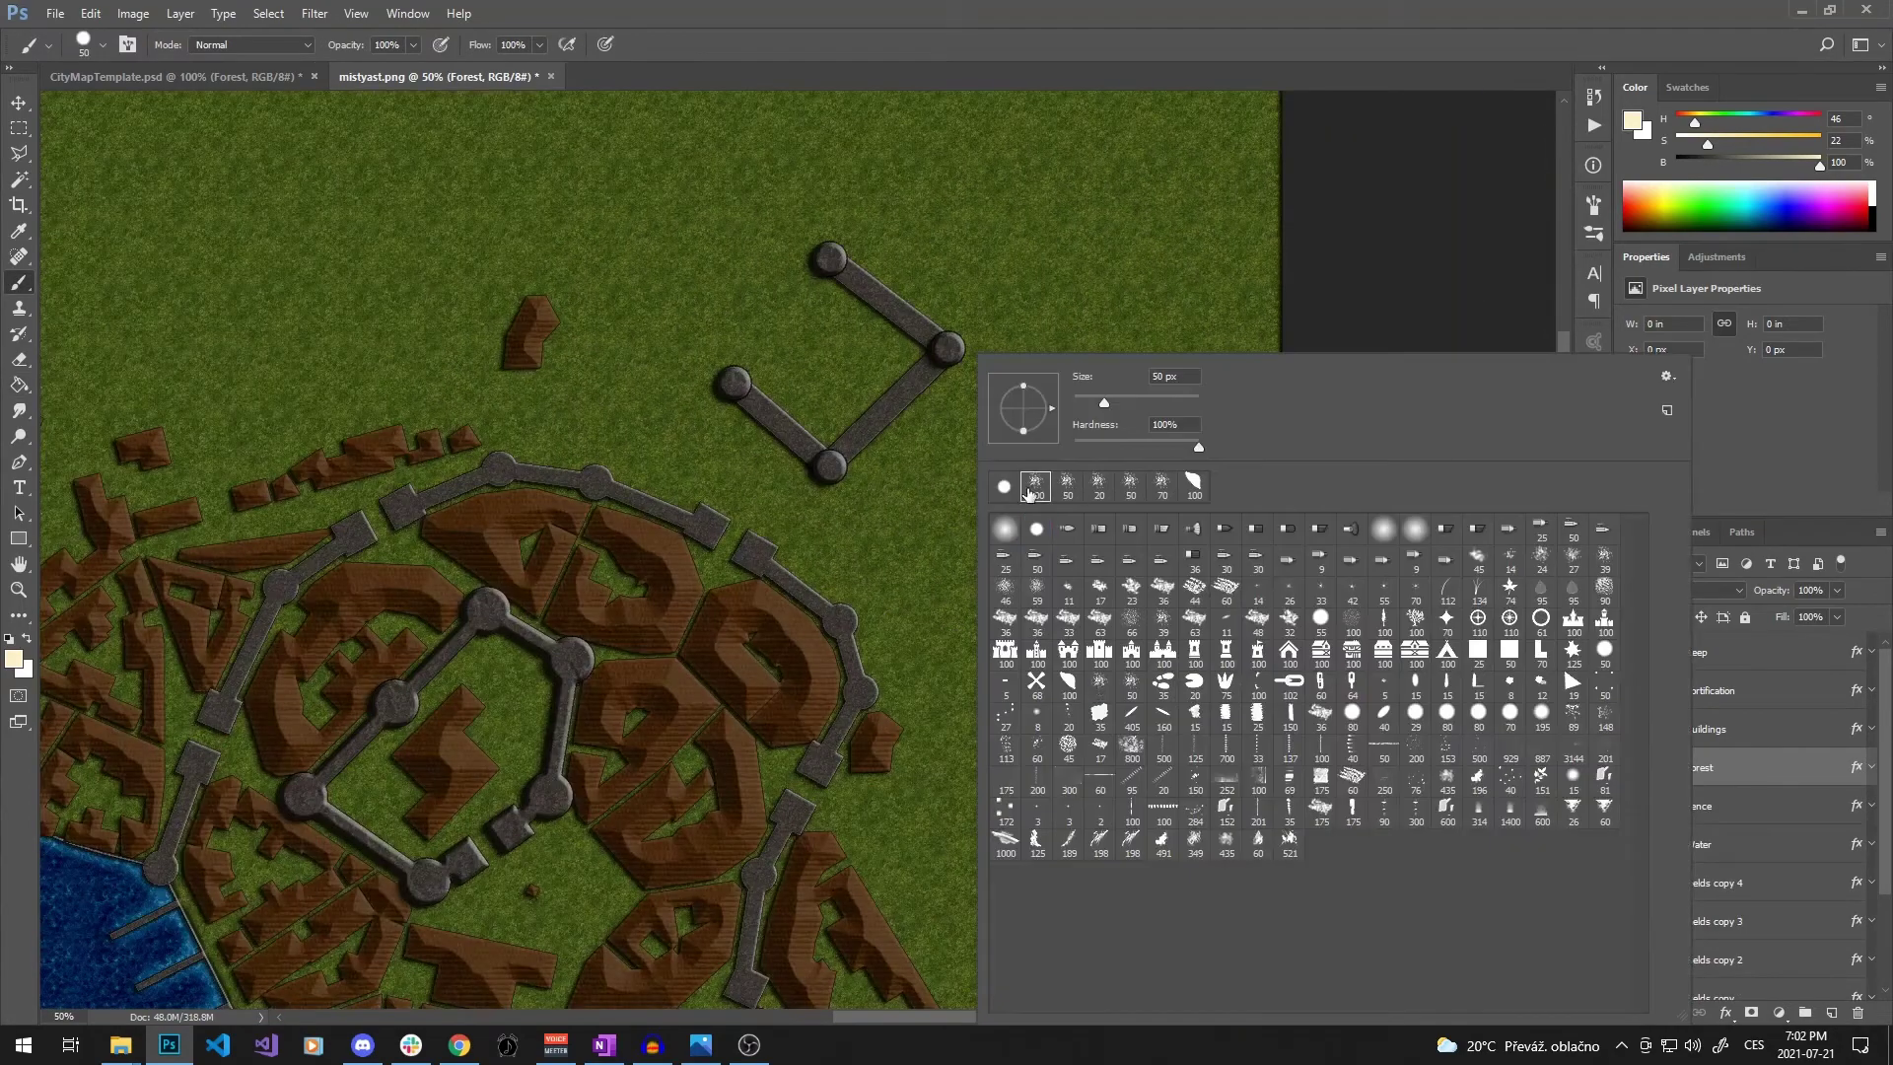
pyautogui.moveTo(1039, 610)
pyautogui.mouseDown()
pyautogui.moveTo(1055, 631)
pyautogui.moveTo(1085, 444)
pyautogui.moveTo(1230, 516)
pyautogui.moveTo(1141, 310)
pyautogui.moveTo(1031, 367)
pyautogui.mouseUp()
pyautogui.moveTo(1248, 659)
pyautogui.mouseDown()
pyautogui.moveTo(1050, 641)
pyautogui.moveTo(980, 591)
pyautogui.moveTo(1041, 352)
pyautogui.moveTo(1121, 324)
pyautogui.moveTo(1052, 470)
pyautogui.moveTo(1150, 542)
pyautogui.moveTo(1184, 631)
pyautogui.mouseUp()
pyautogui.moveTo(1126, 710); pyautogui.dragTo(1397, 612)
# Give the Grass2 layer a Pattern Overlay with the dark green foliage pattern
pyautogui.scroll(-3, 1742, 887)
pyautogui.click(1742, 942)
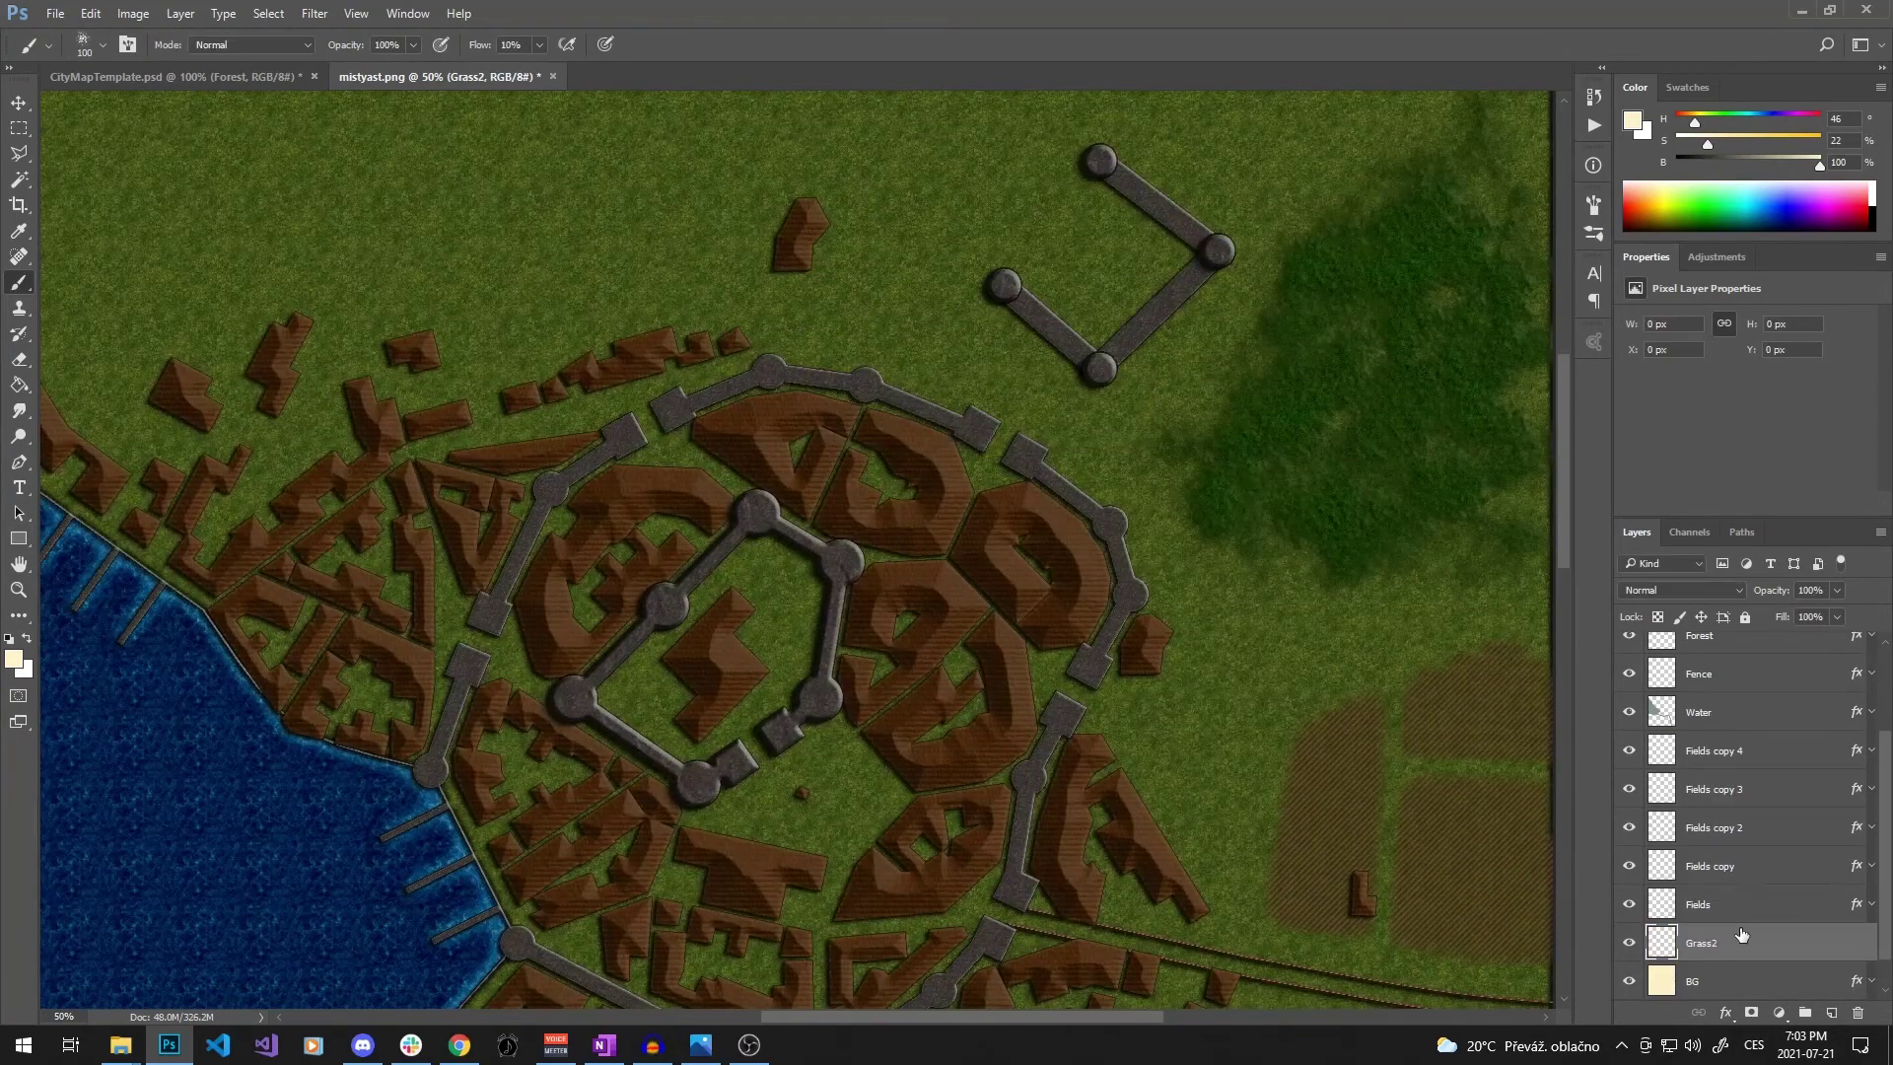
pyautogui.doubleClick(1658, 937)
pyautogui.click(976, 750)
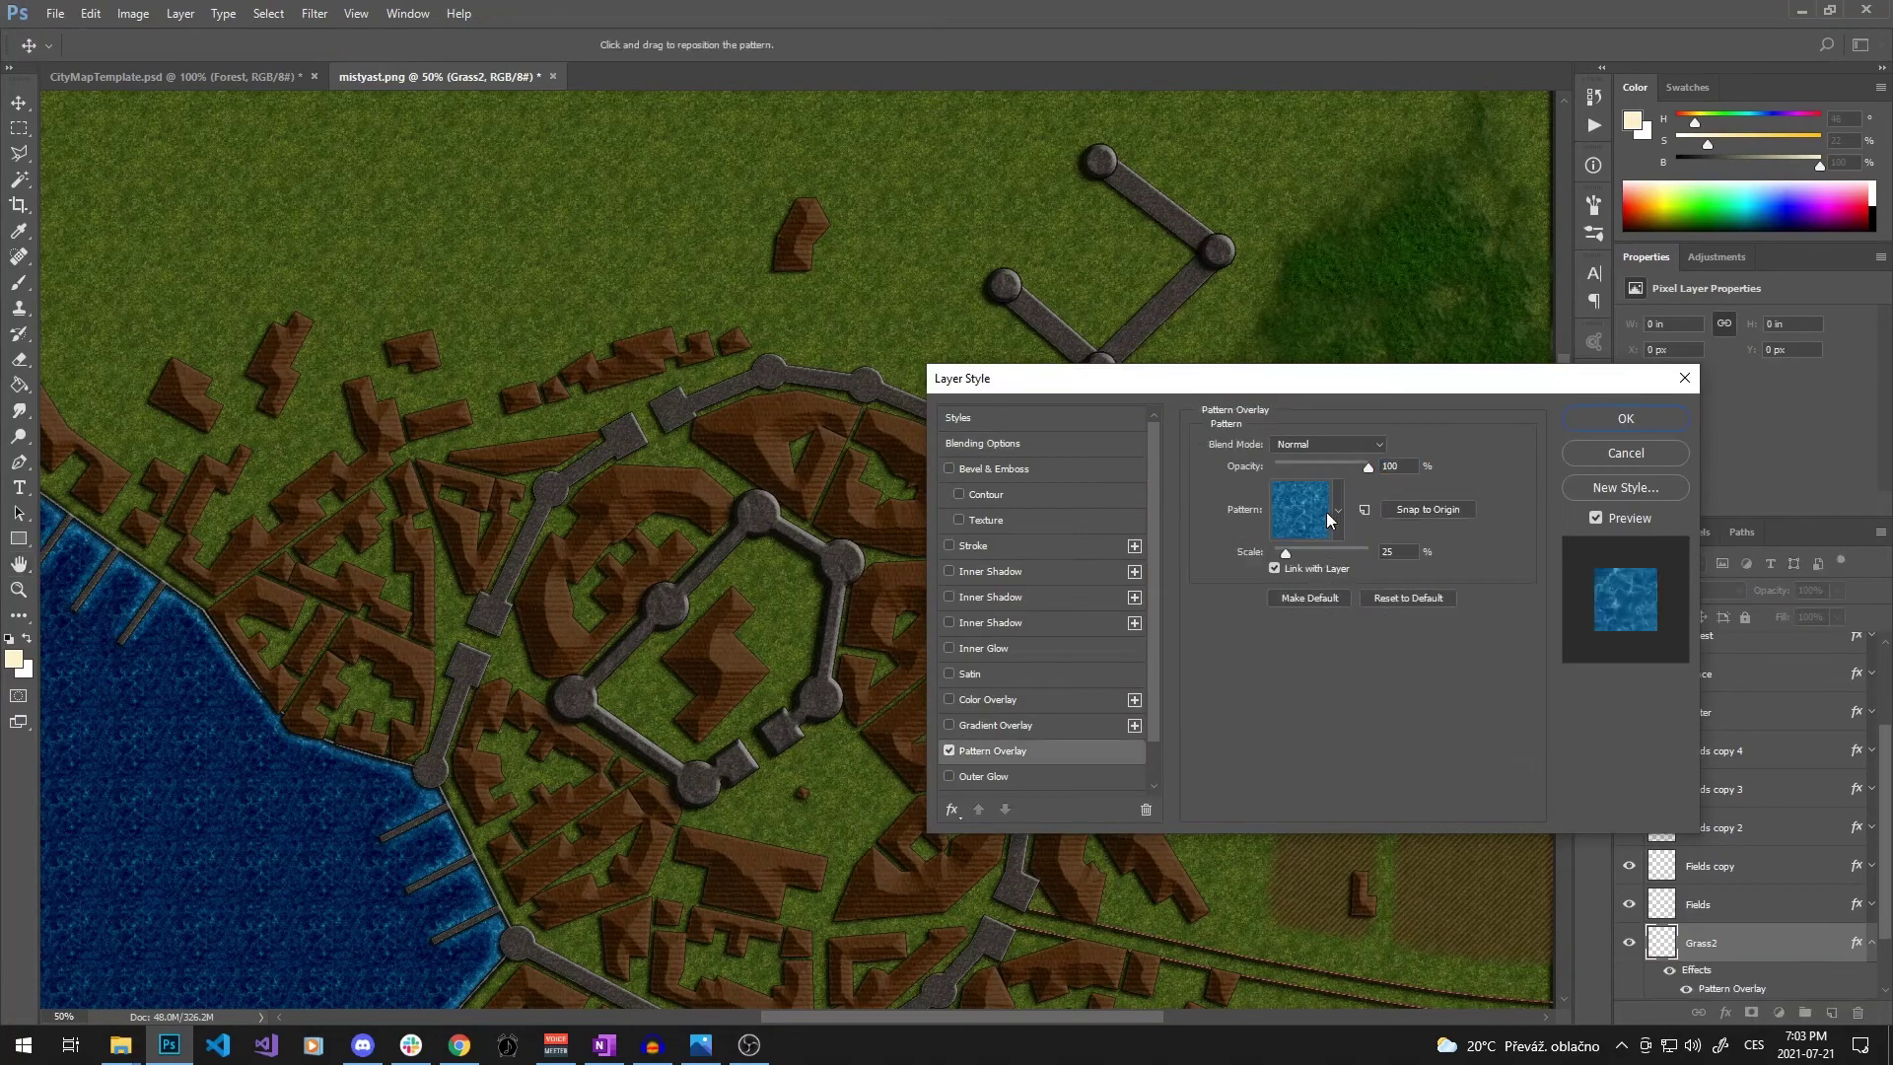
pyautogui.click(1337, 510)
pyautogui.scroll(-1, 1271, 620)
pyautogui.click(1317, 676)
pyautogui.click(1595, 420)
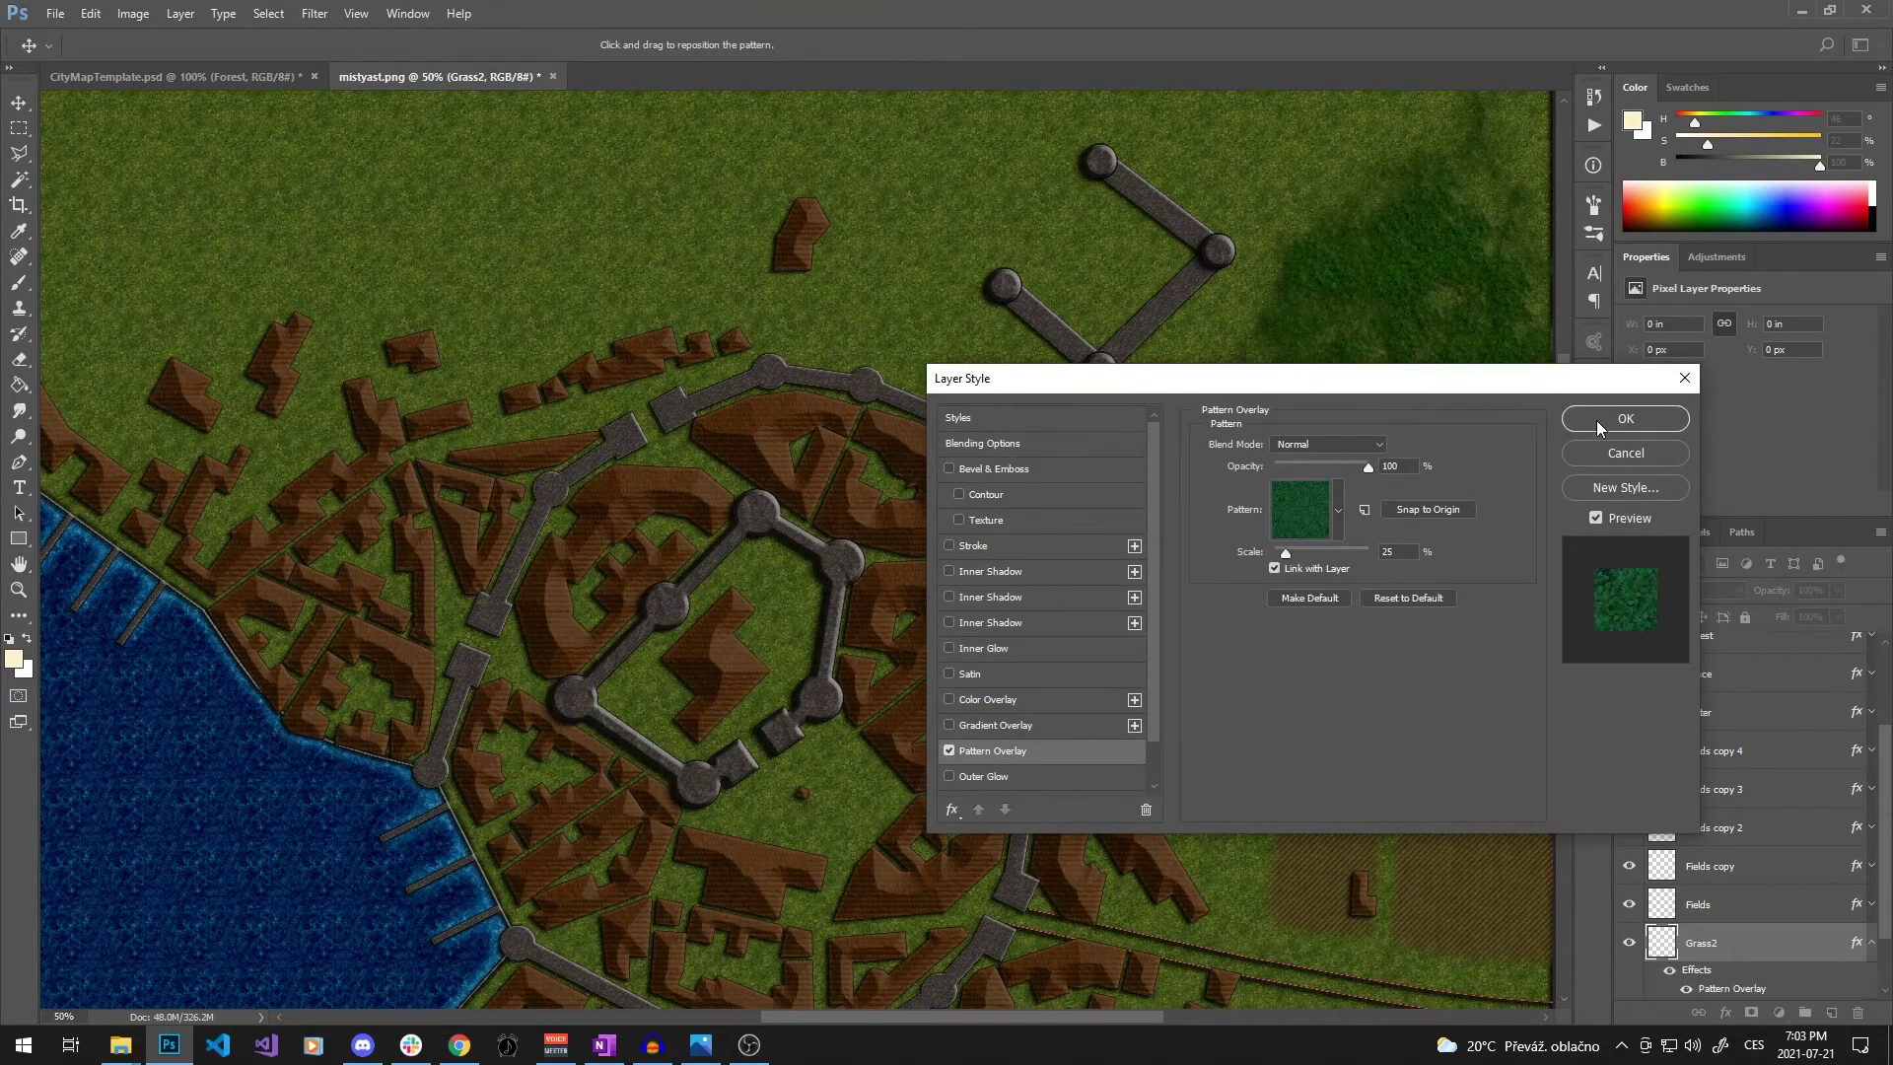
# Paint soft grass variation patches on the Grass2 layer north of the city with the textured brush at 150 px
pyautogui.moveTo(1051, 333); pyautogui.dragTo(1024, 538)
pyautogui.rightClick(874, 332)
pyautogui.click(1073, 355)
pyautogui.write('150')
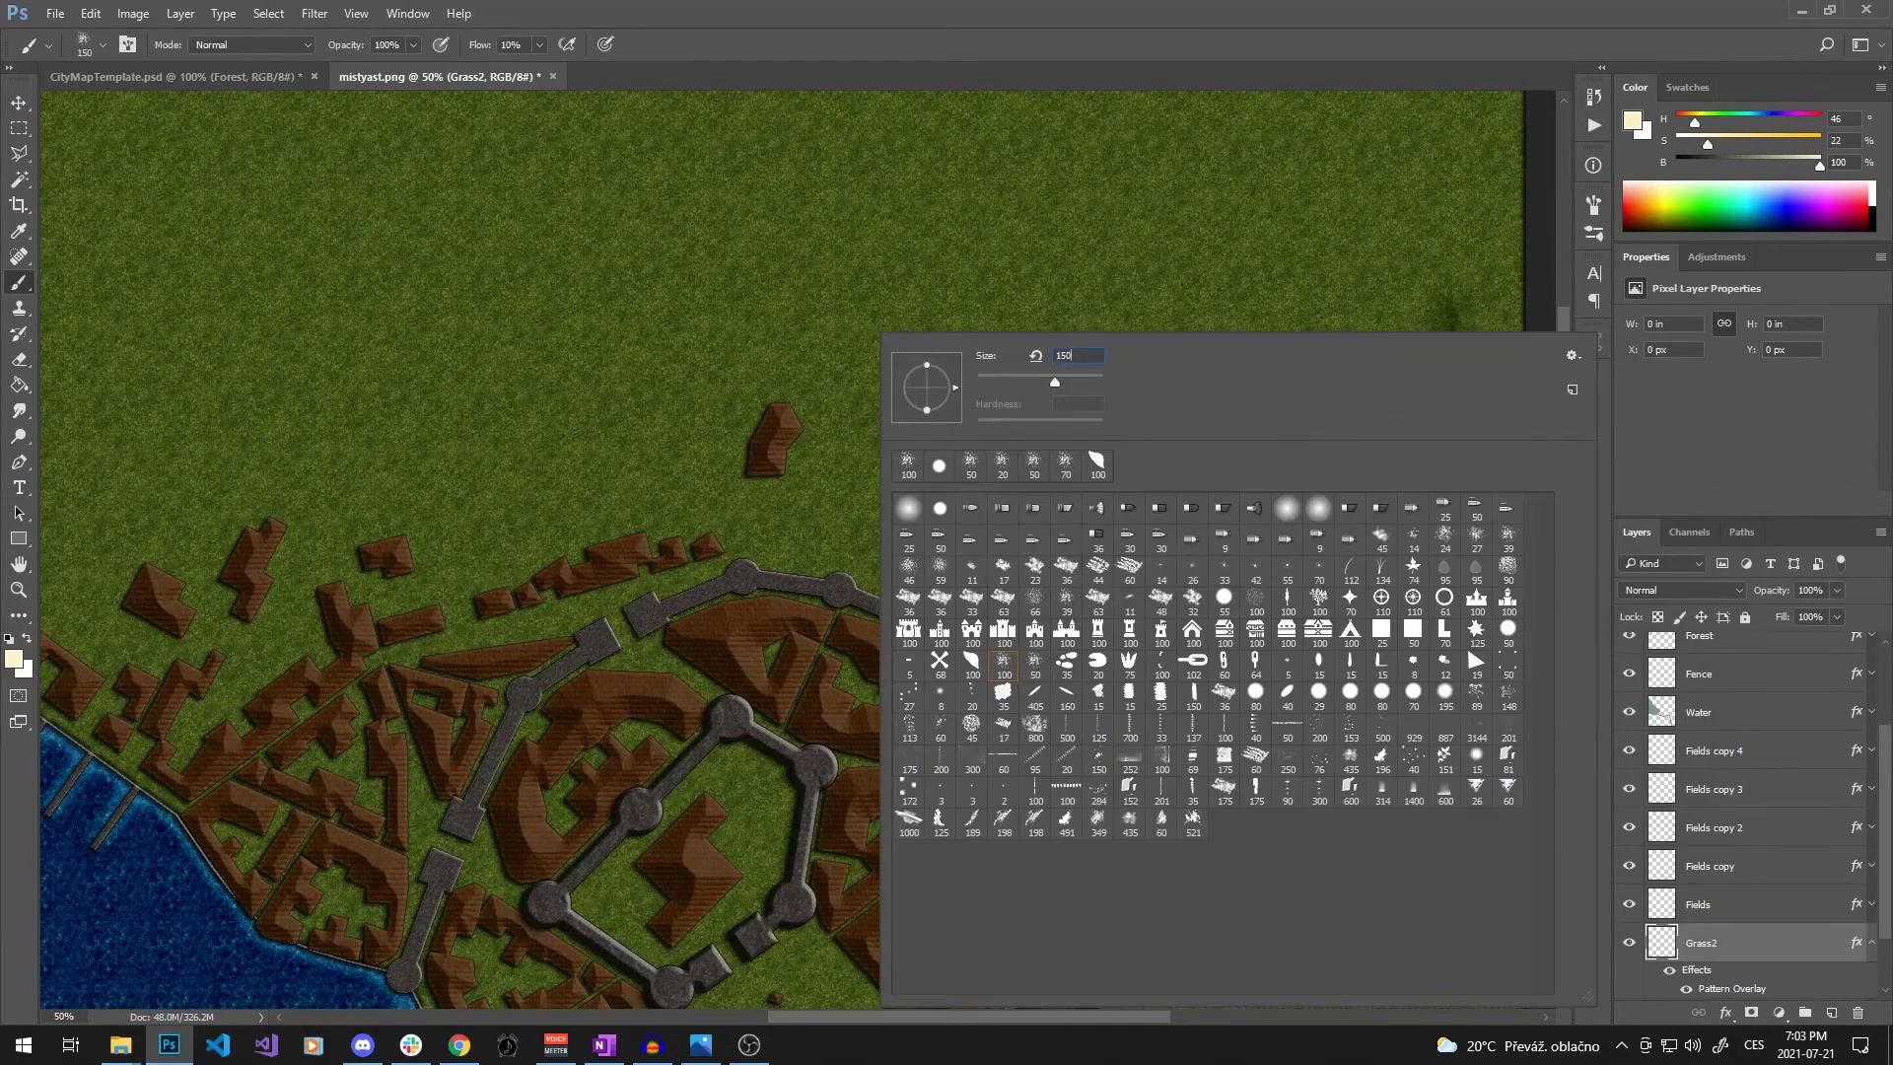
pyautogui.press('Return')
pyautogui.click(1873, 944)
pyautogui.moveTo(874, 476)
pyautogui.mouseDown()
pyautogui.moveTo(943, 377)
pyautogui.moveTo(836, 330)
pyautogui.moveTo(783, 343)
pyautogui.mouseUp()
pyautogui.moveTo(753, 294); pyautogui.dragTo(497, 402)
pyautogui.moveTo(676, 321); pyautogui.dragTo(535, 570)
pyautogui.moveTo(562, 484); pyautogui.dragTo(850, 393)
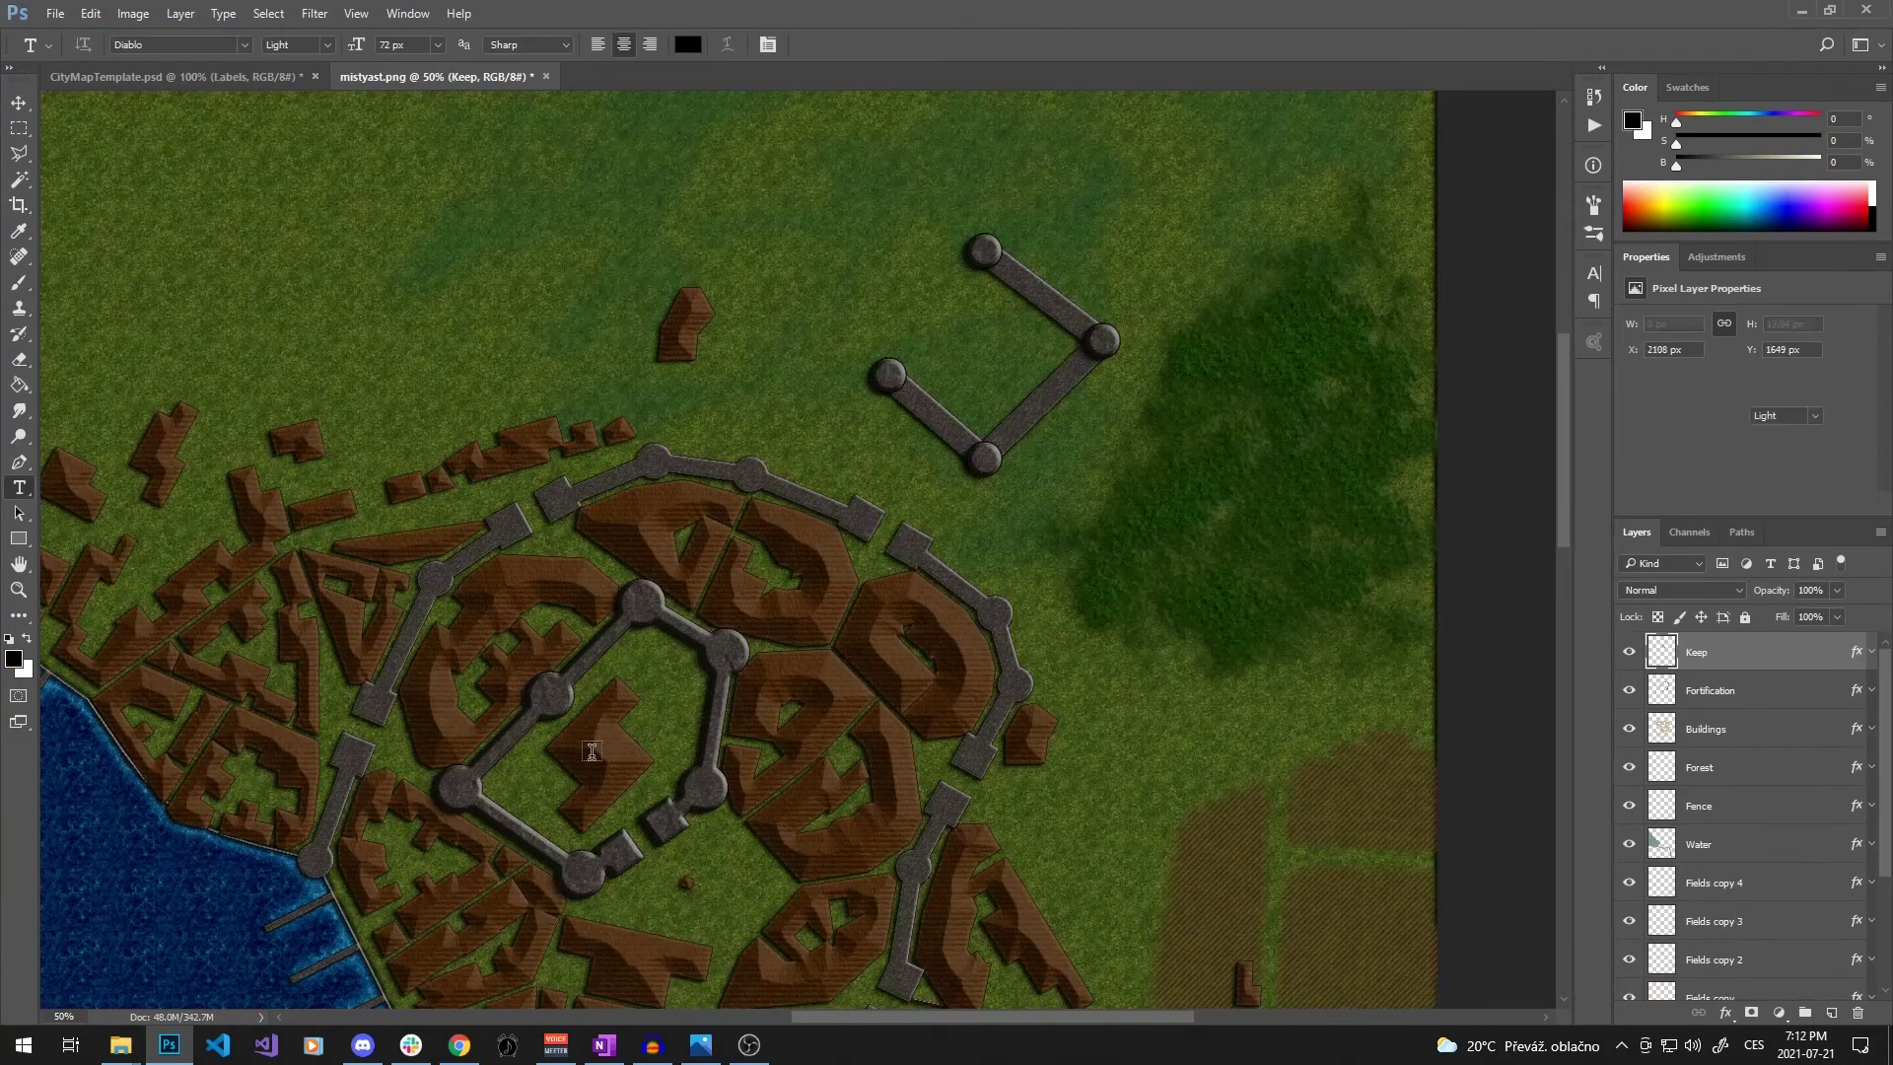
# Add the text label "The keep" in the 72 px Diablo font over the building inside the inner walls
pyautogui.click(591, 751)
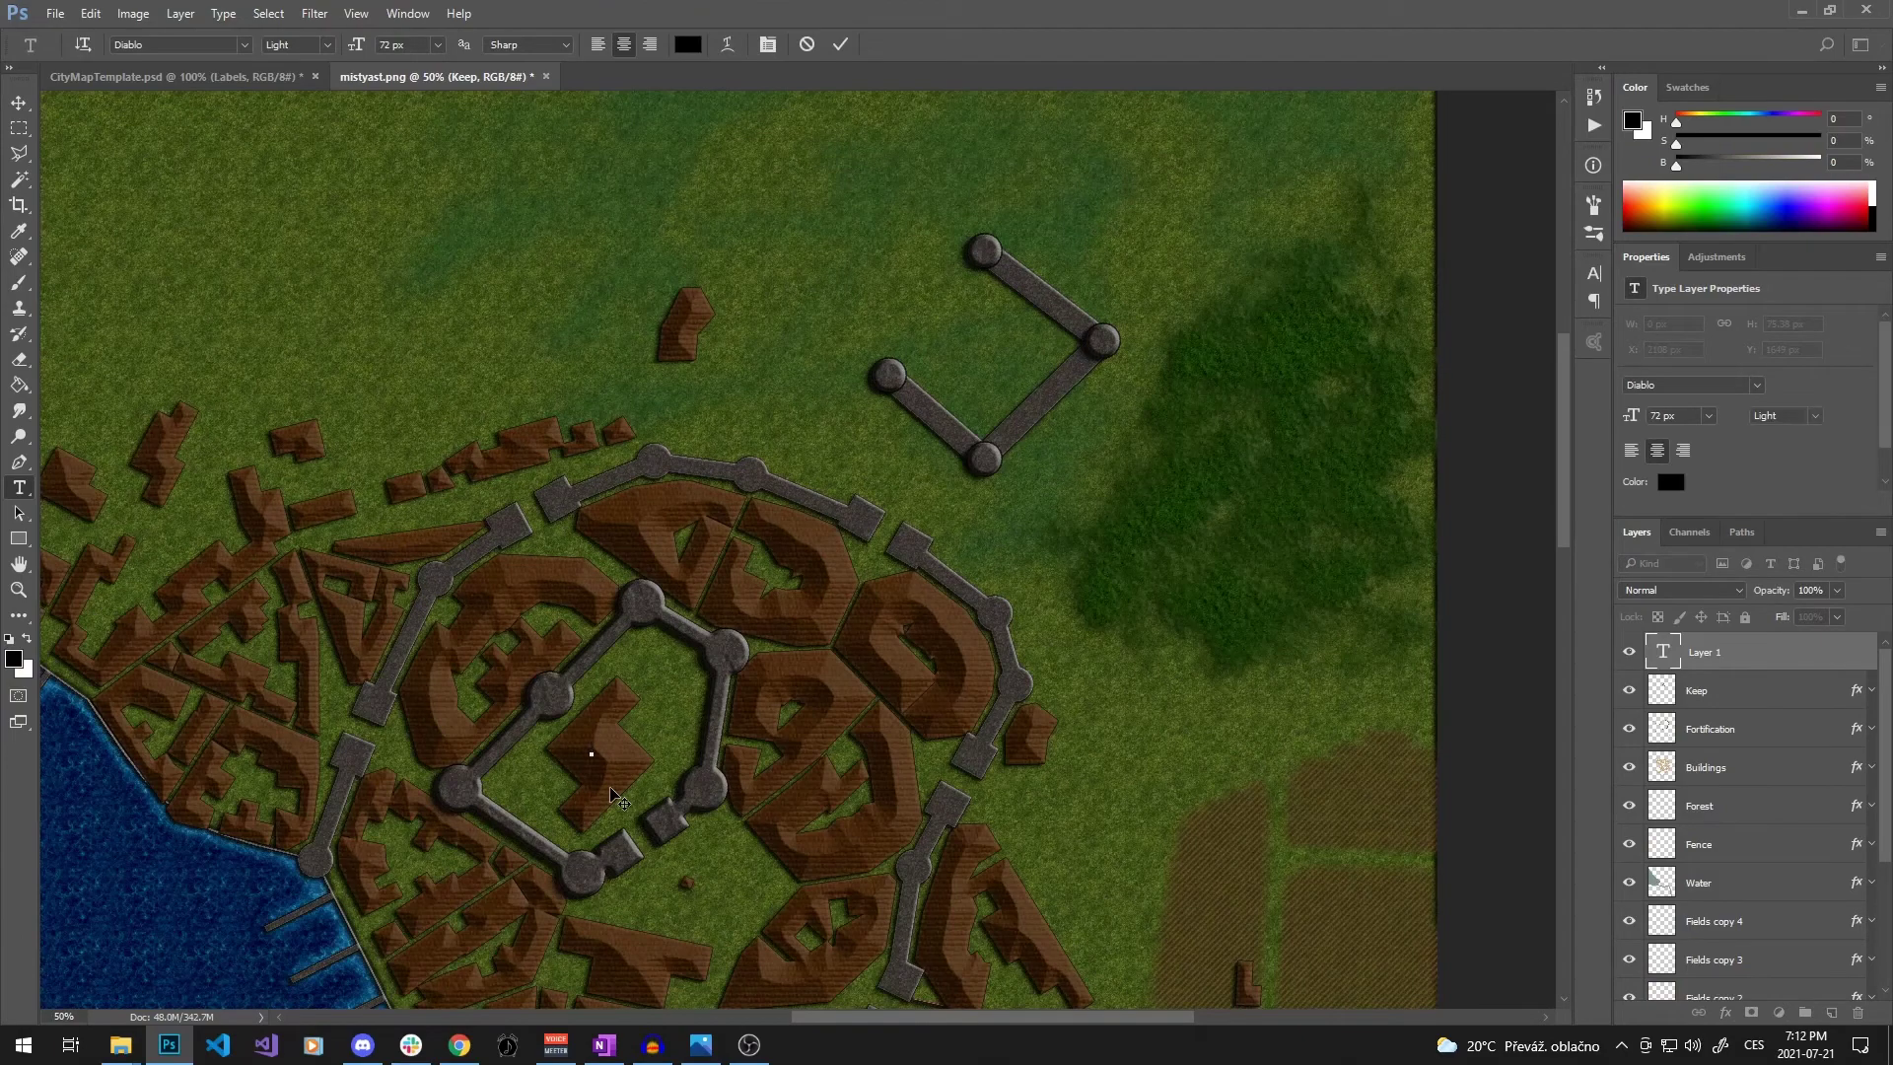
pyautogui.write('THE KEEP')
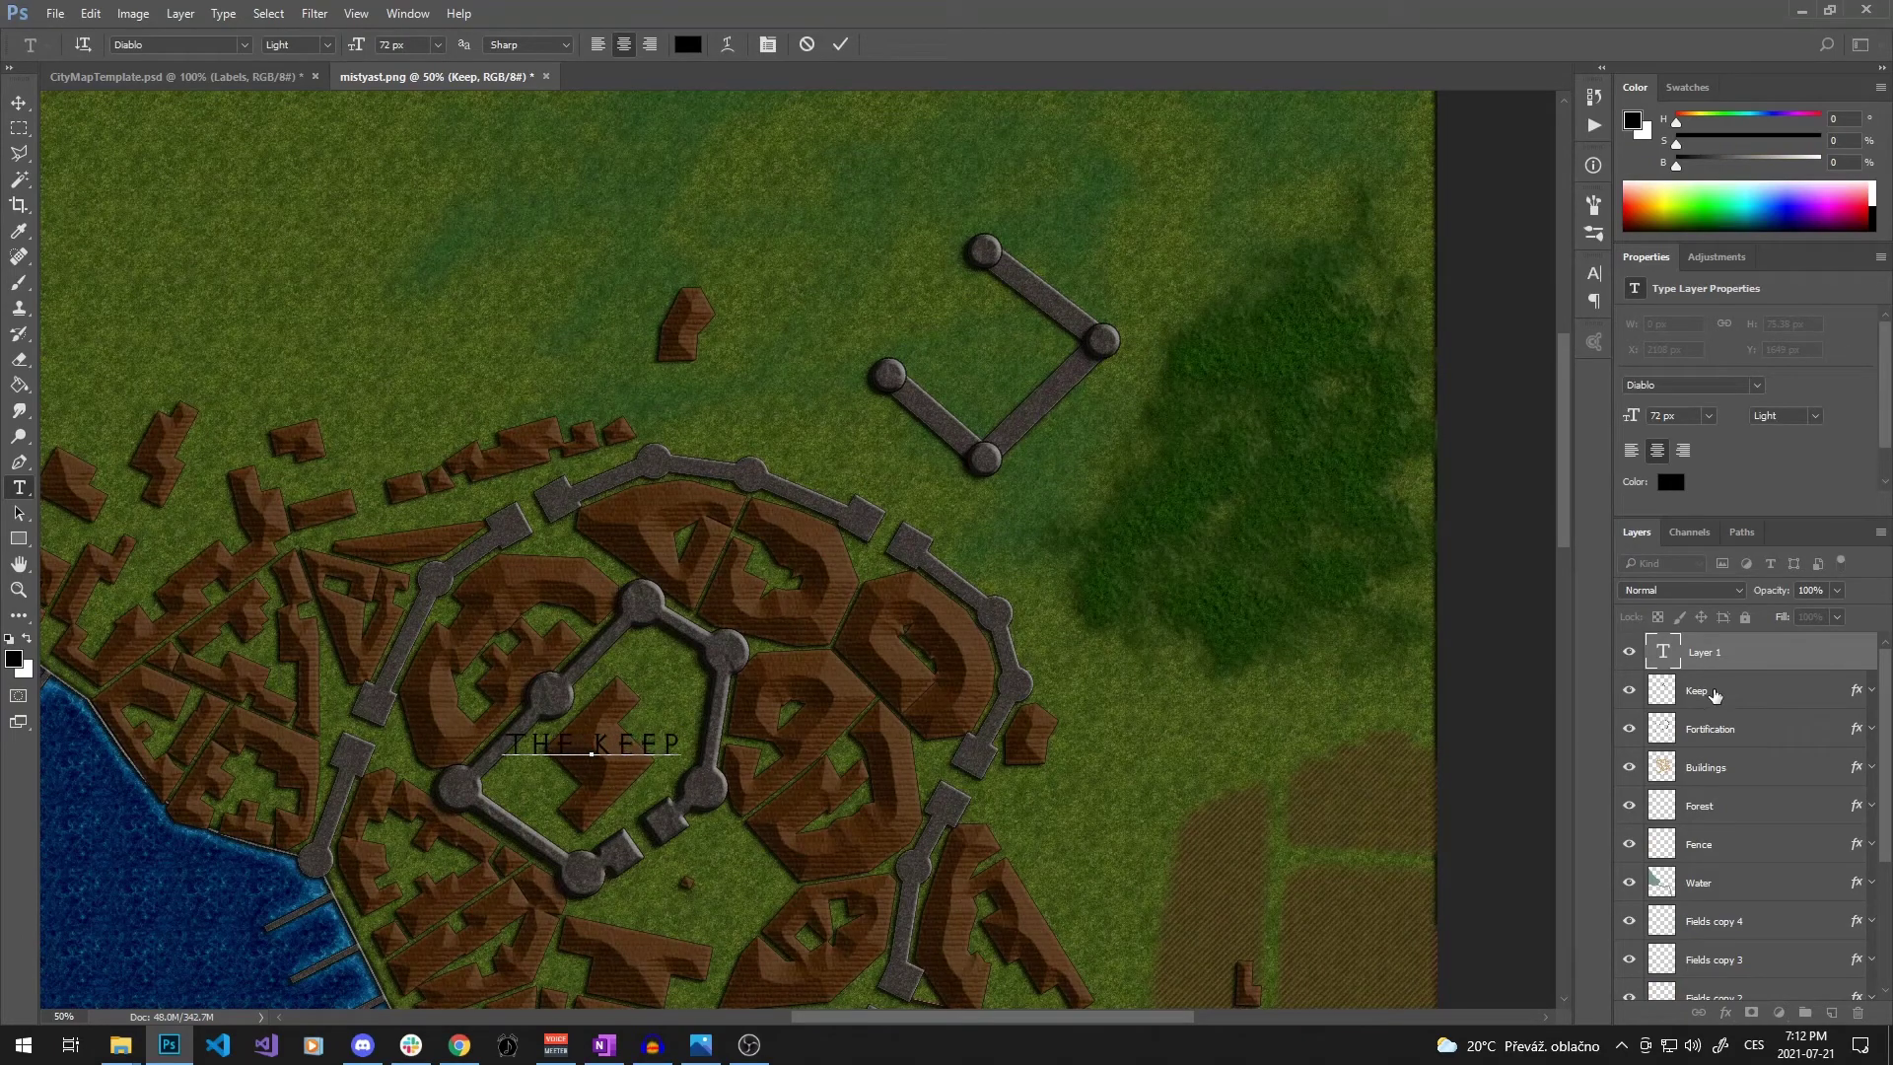
pyautogui.click(1714, 697)
# Put the keep's text layer into a new group named Labels
pyautogui.click(1719, 658)
pyautogui.hotkey('ctrl', 'g')
pyautogui.doubleClick(1709, 643)
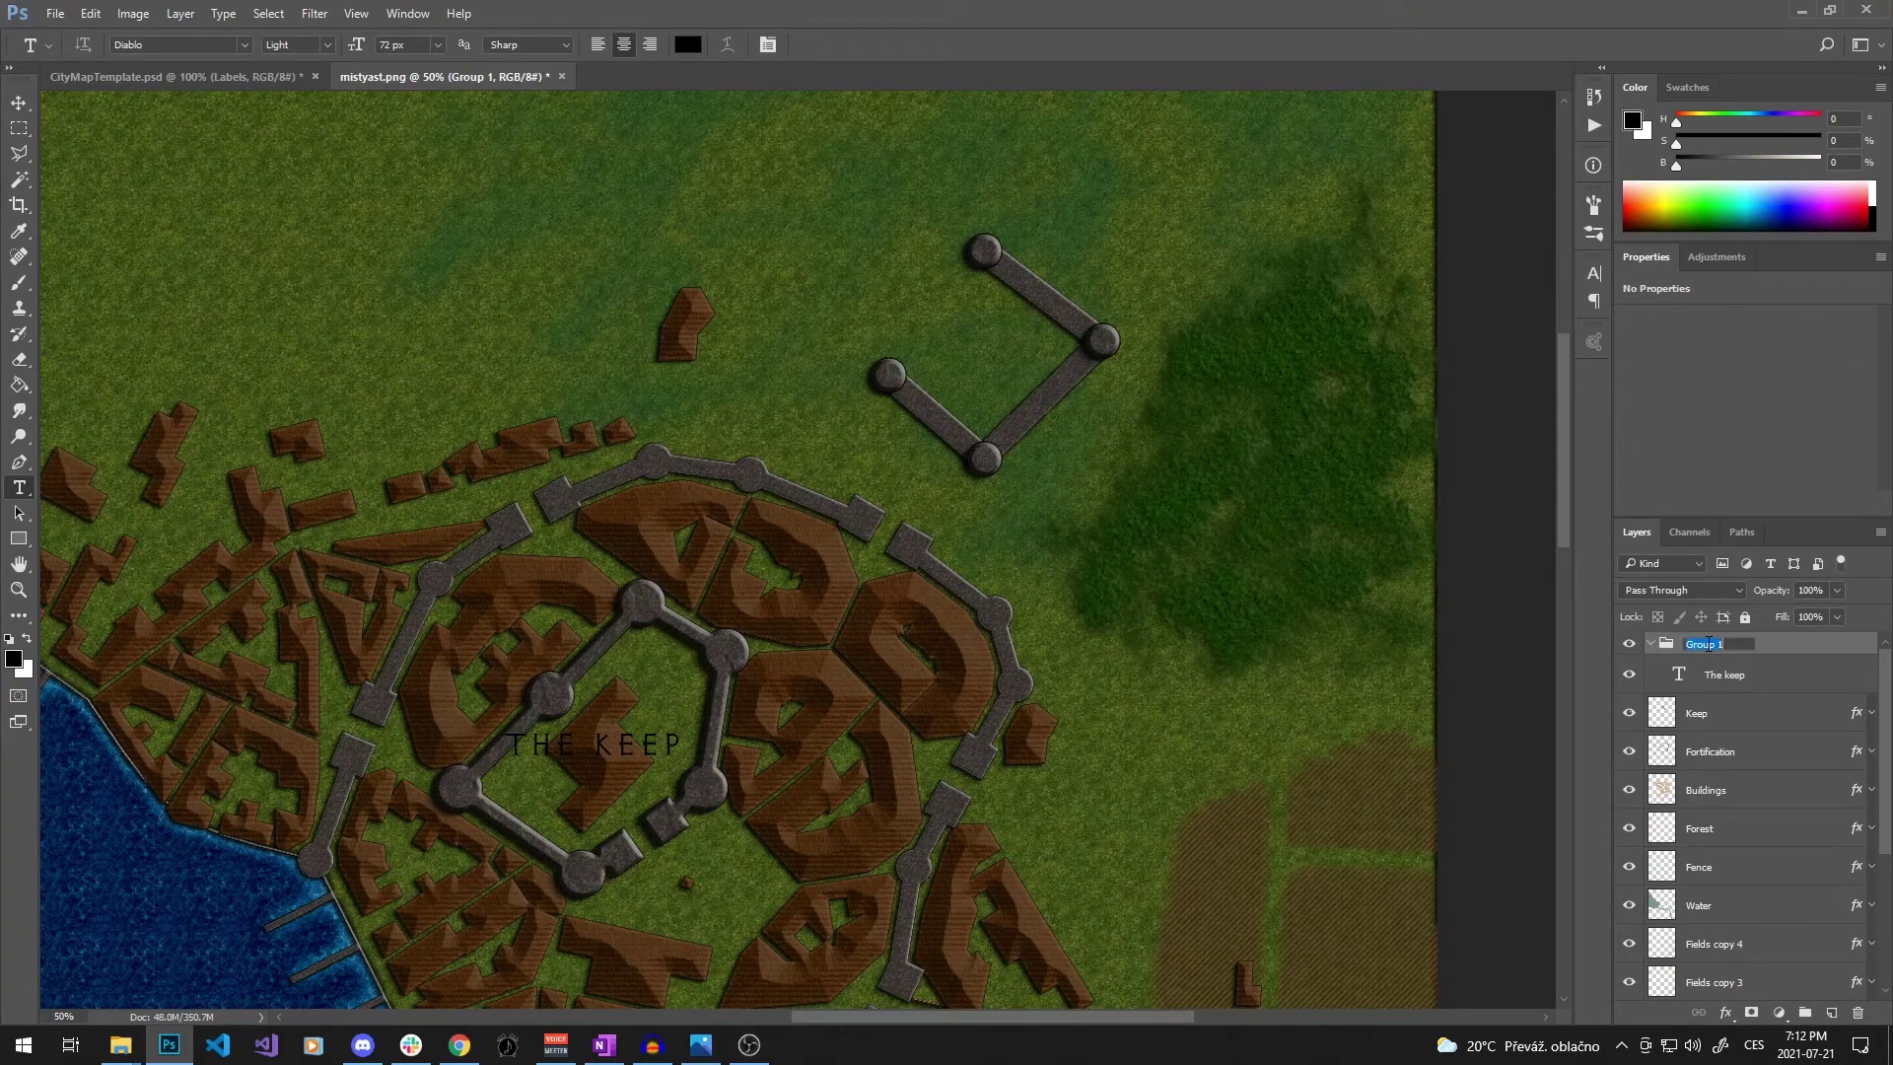
pyautogui.write('Labels')
pyautogui.press('Return')
# Copy the Labels group's layer style from CityMapTemplate.psd and paste it onto the Labels group in mistyast.png
pyautogui.click(190, 77)
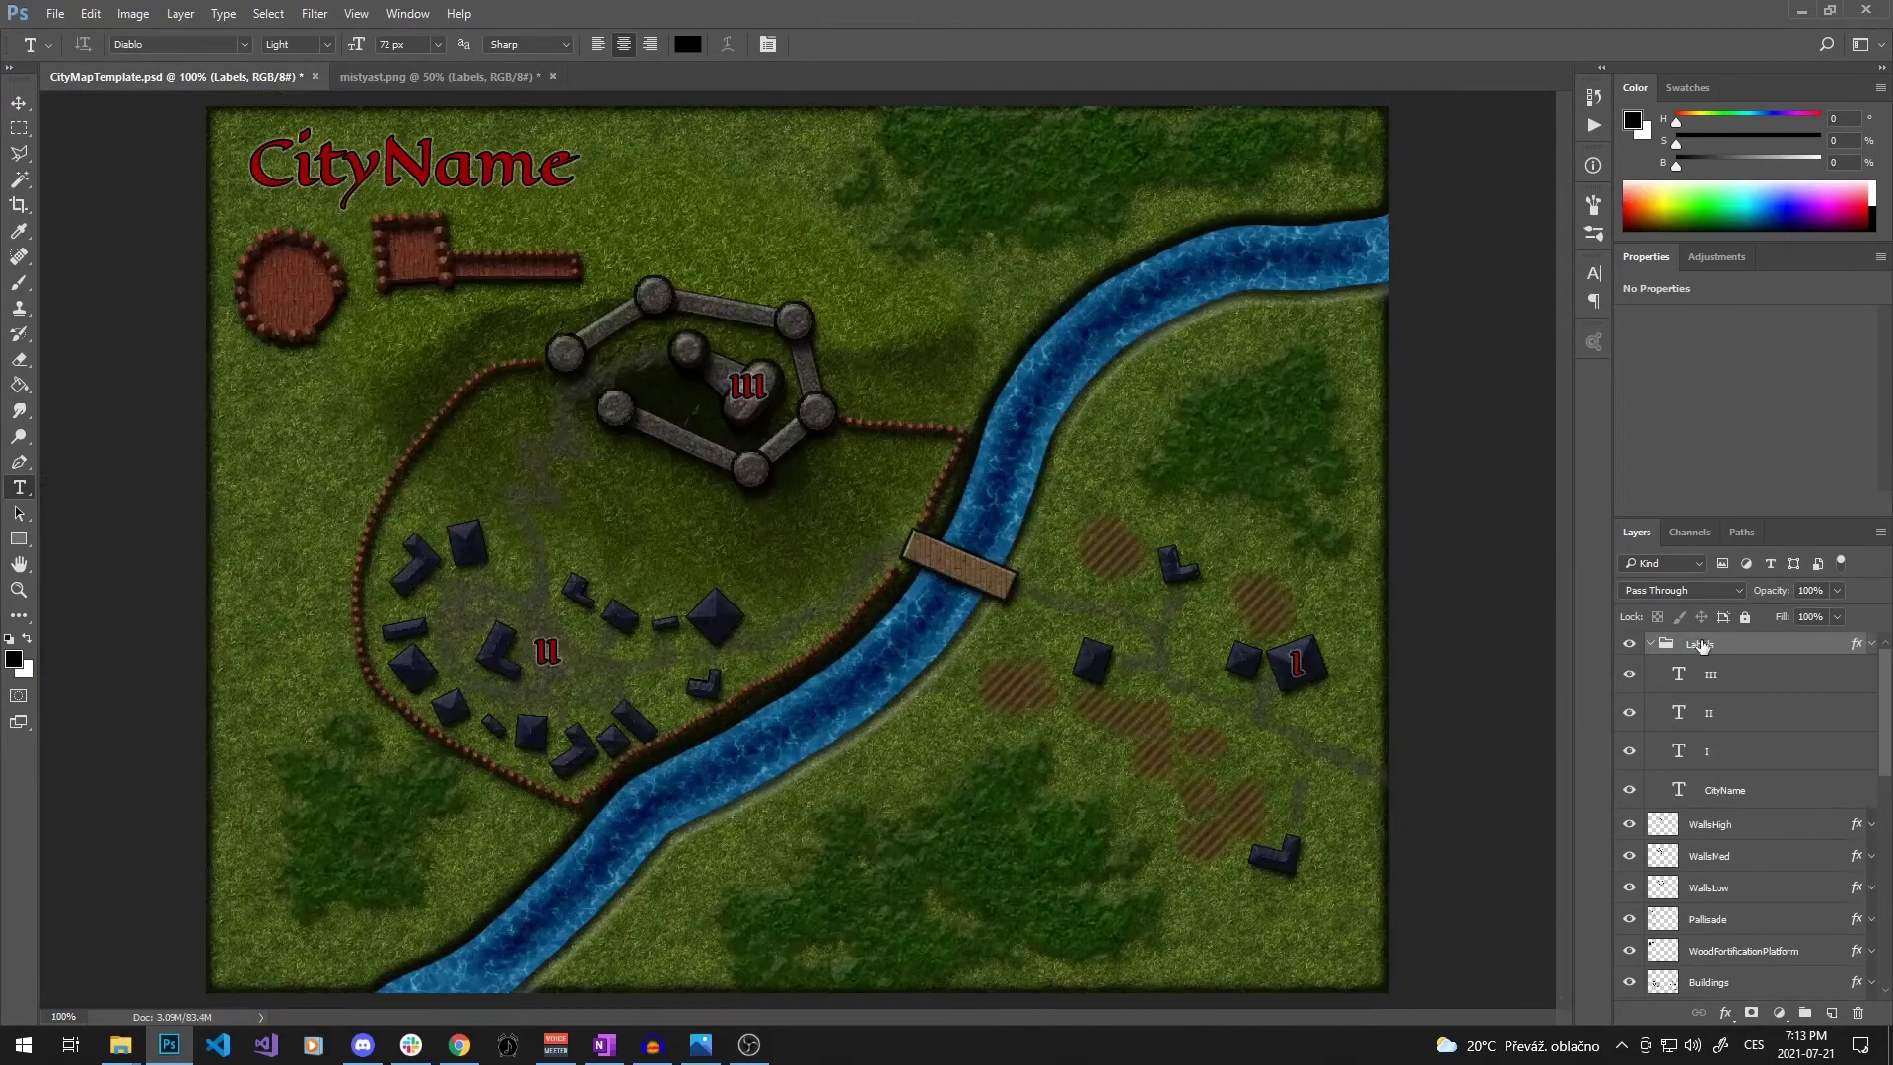
pyautogui.rightClick(1701, 644)
pyautogui.click(1538, 727)
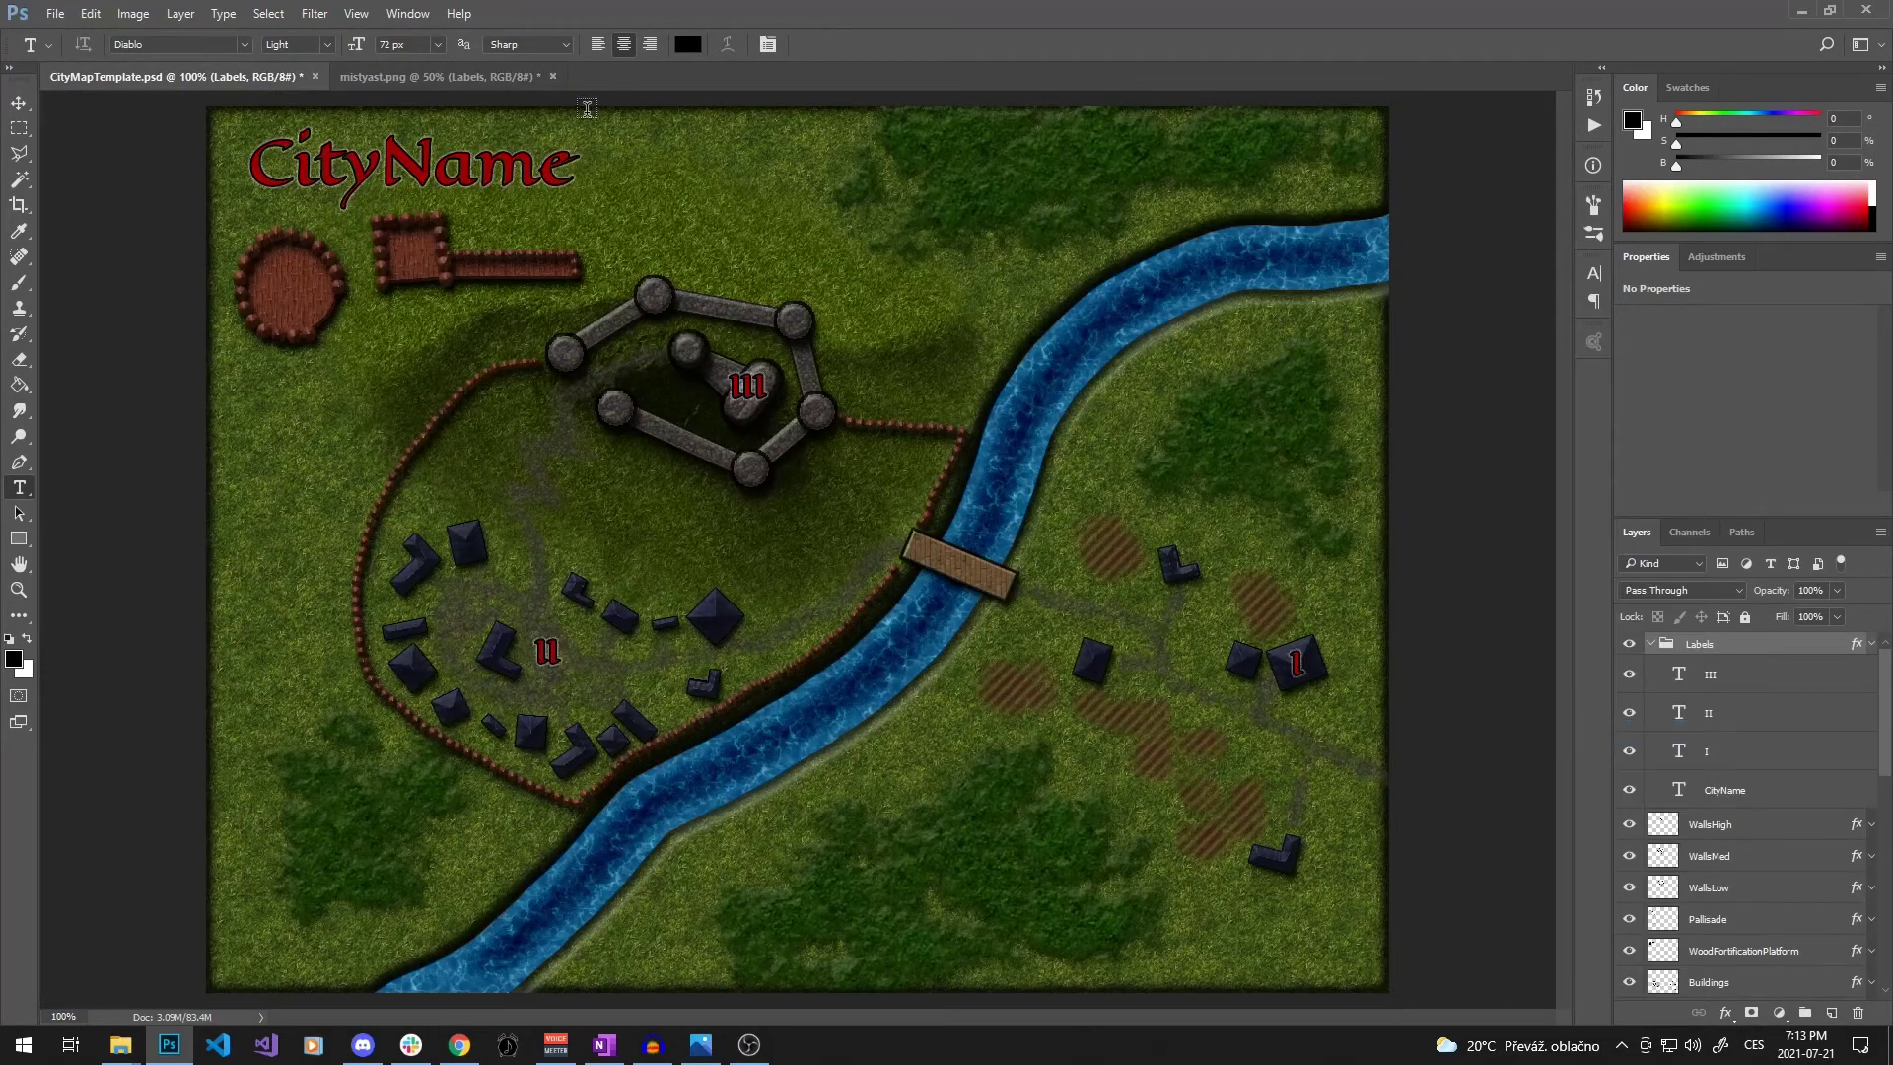
pyautogui.click(445, 78)
pyautogui.rightClick(1713, 645)
pyautogui.click(1590, 752)
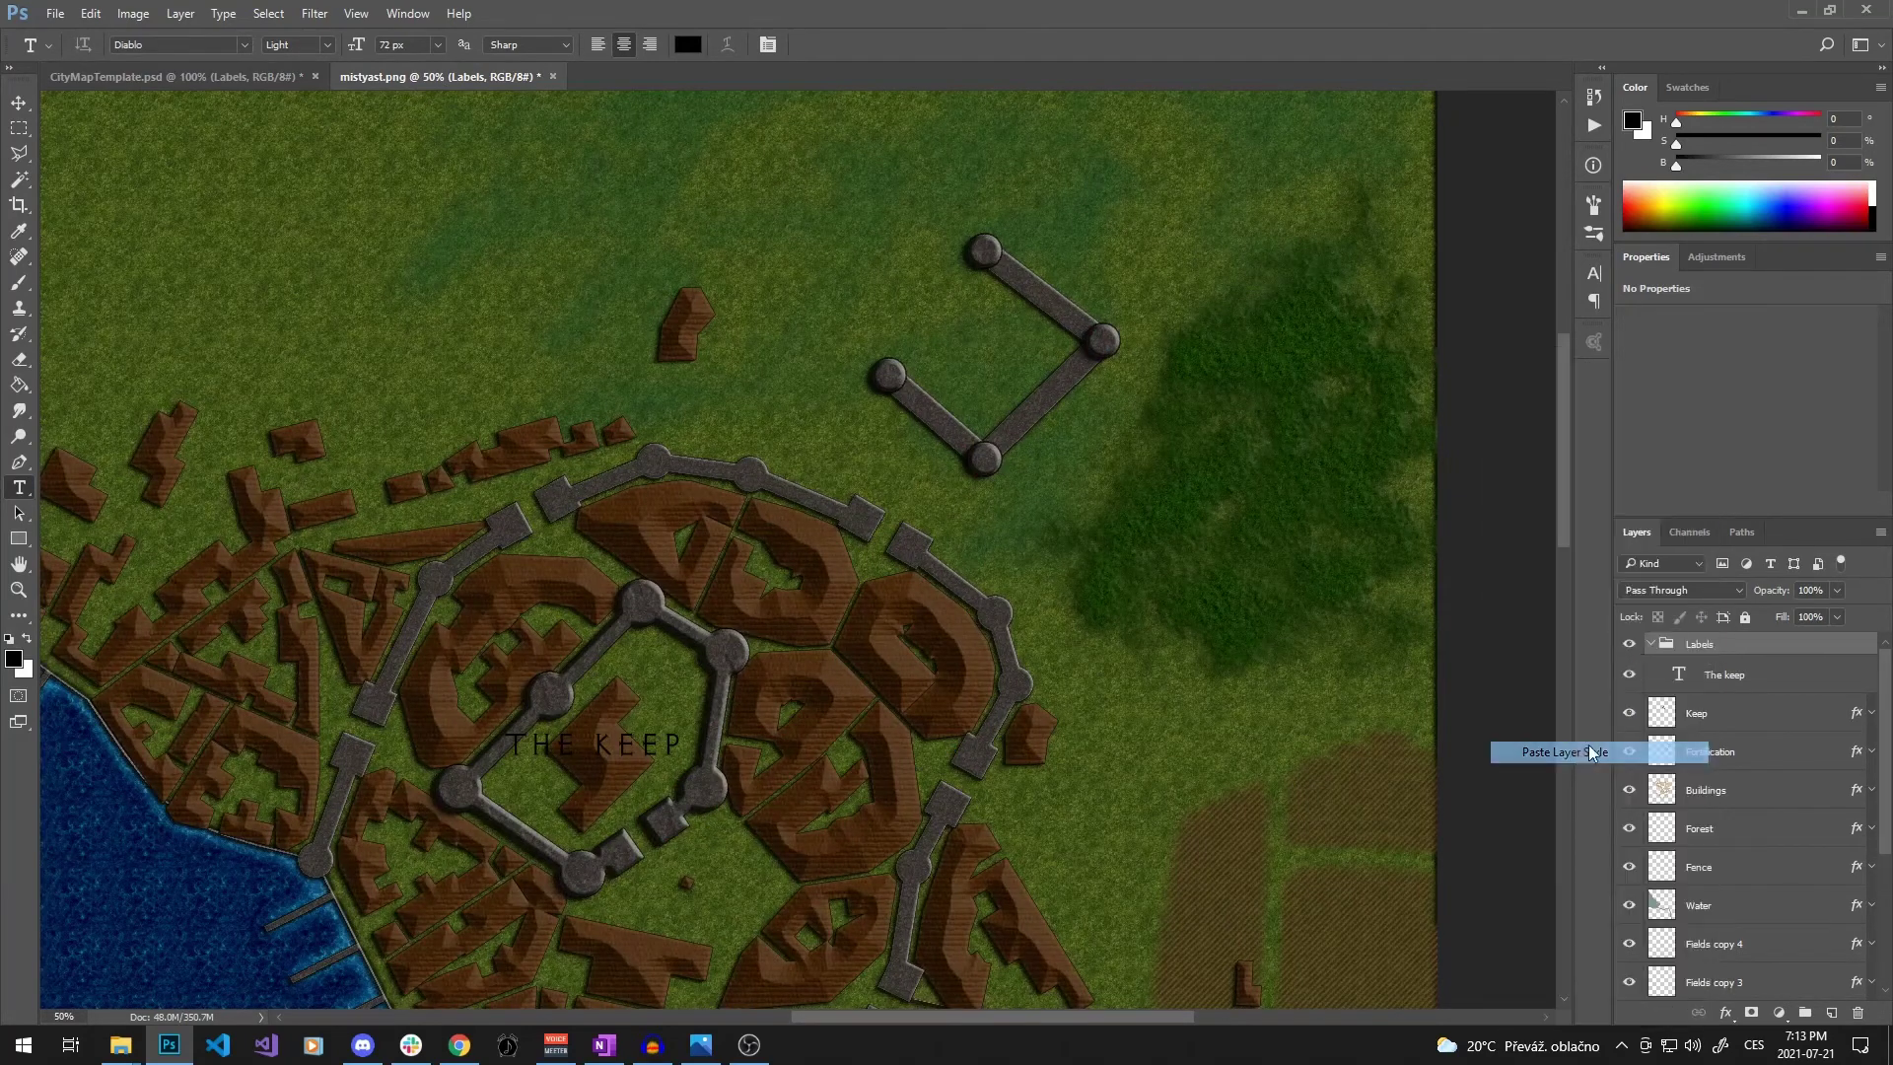
# Lower the jitter of the Labels group's Inner Glow to its minimum
pyautogui.doubleClick(1663, 641)
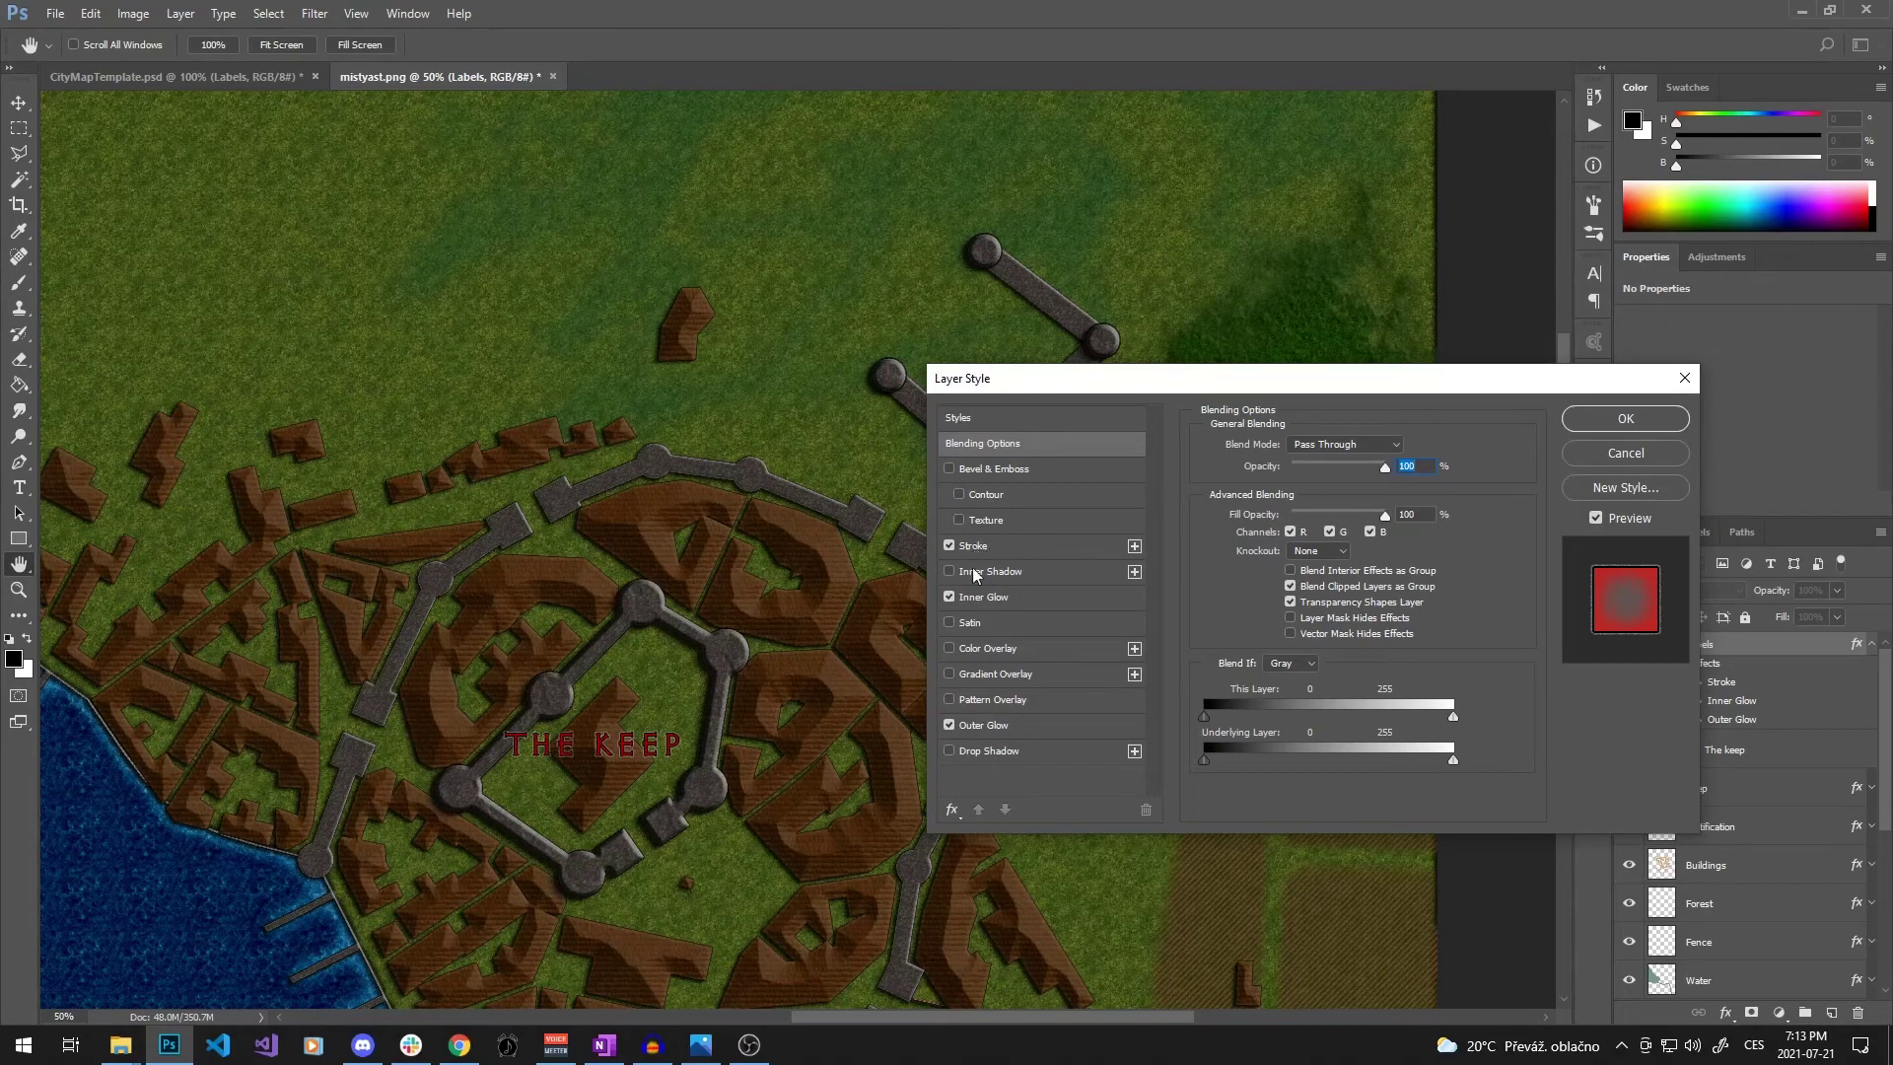
pyautogui.click(984, 598)
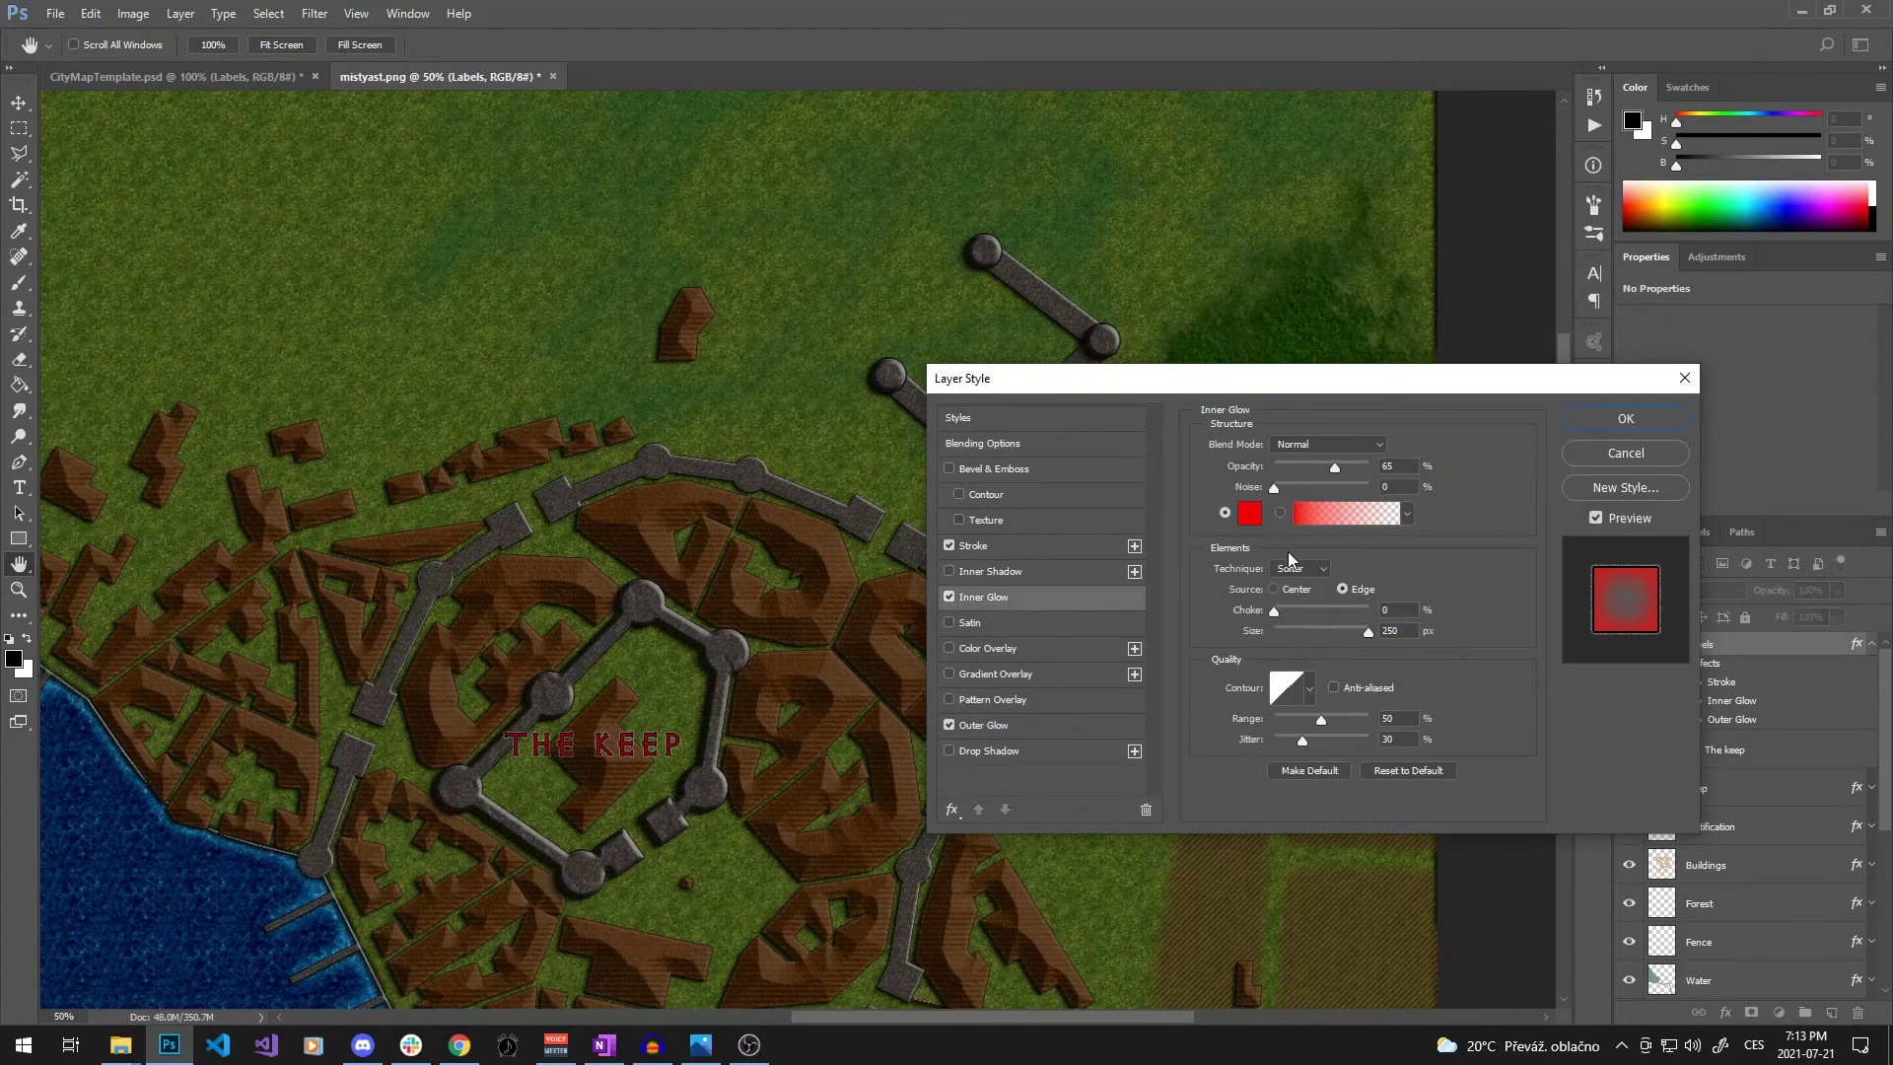
pyautogui.moveTo(1300, 742); pyautogui.dragTo(1216, 736)
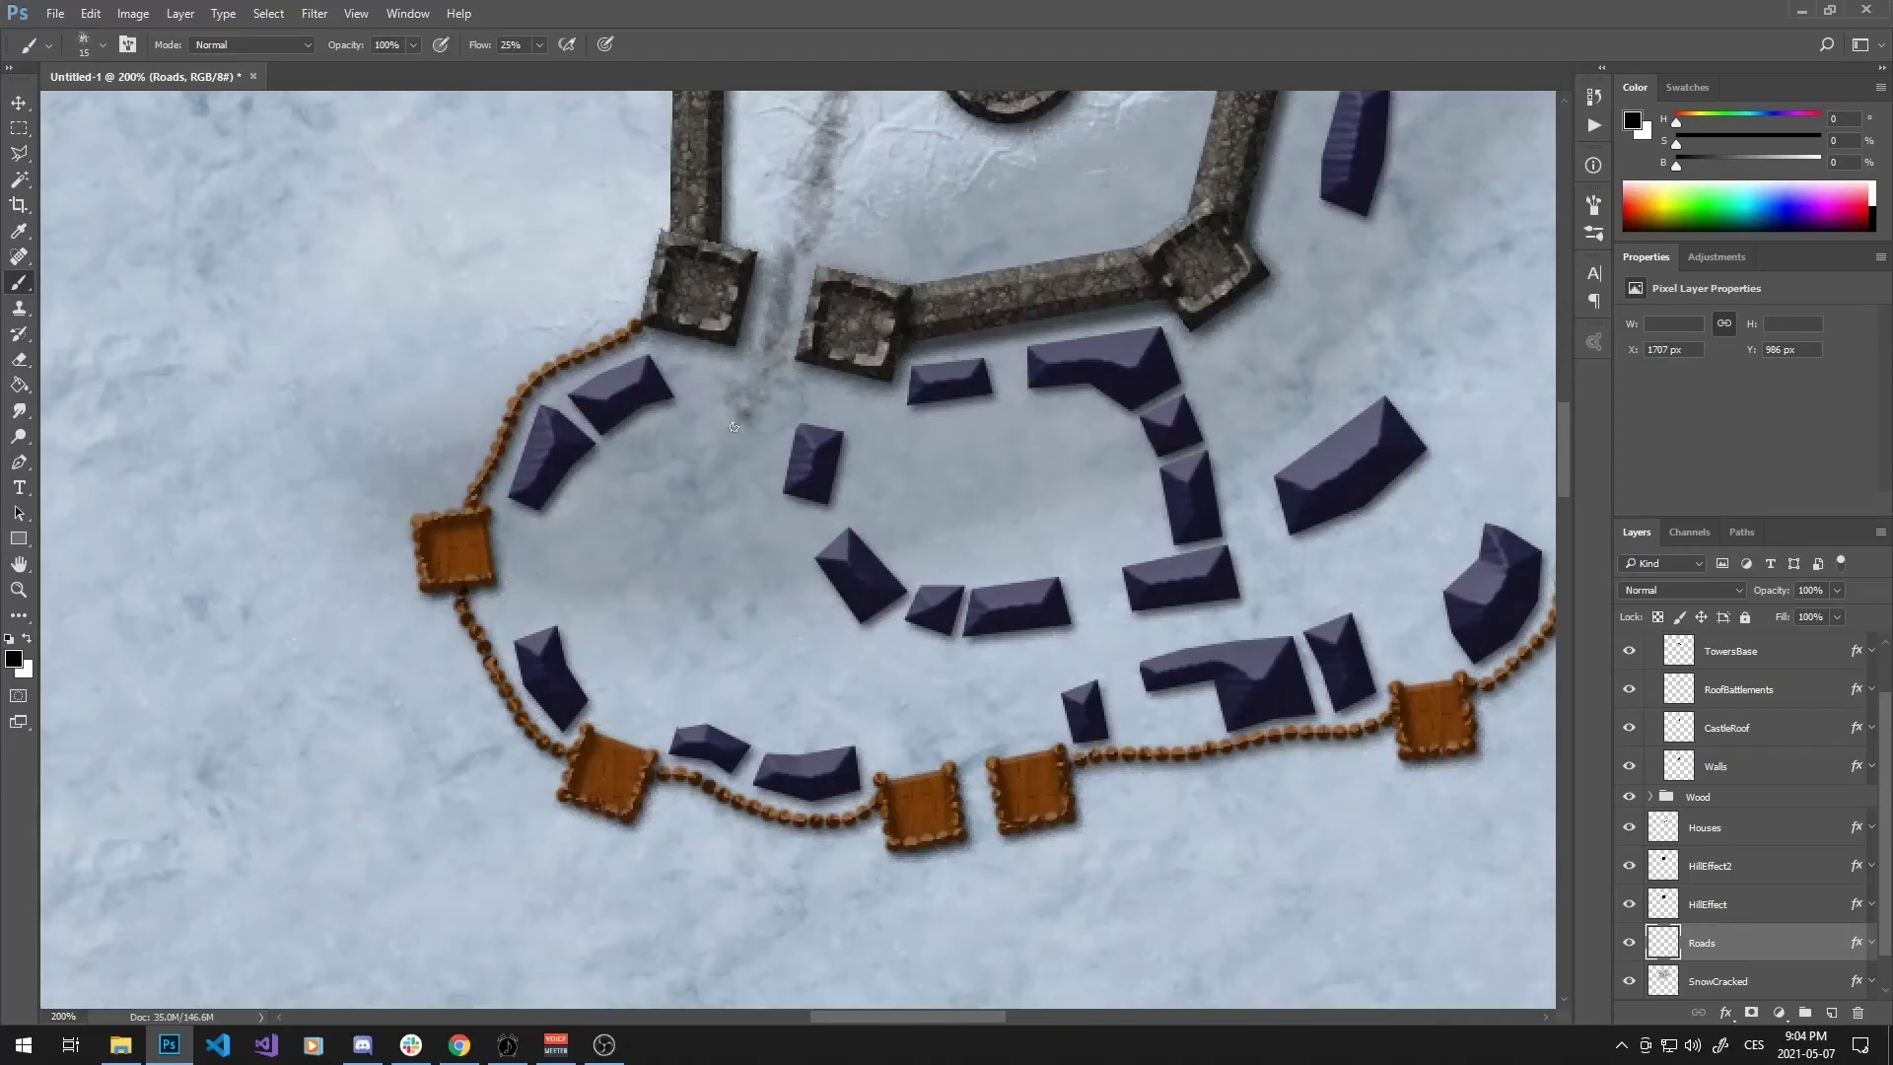
pyautogui.moveTo(735, 404)
pyautogui.mouseDown()
pyautogui.moveTo(789, 616)
pyautogui.moveTo(971, 789)
pyautogui.moveTo(947, 742)
pyautogui.moveTo(576, 639)
pyautogui.moveTo(586, 468)
pyautogui.mouseUp()
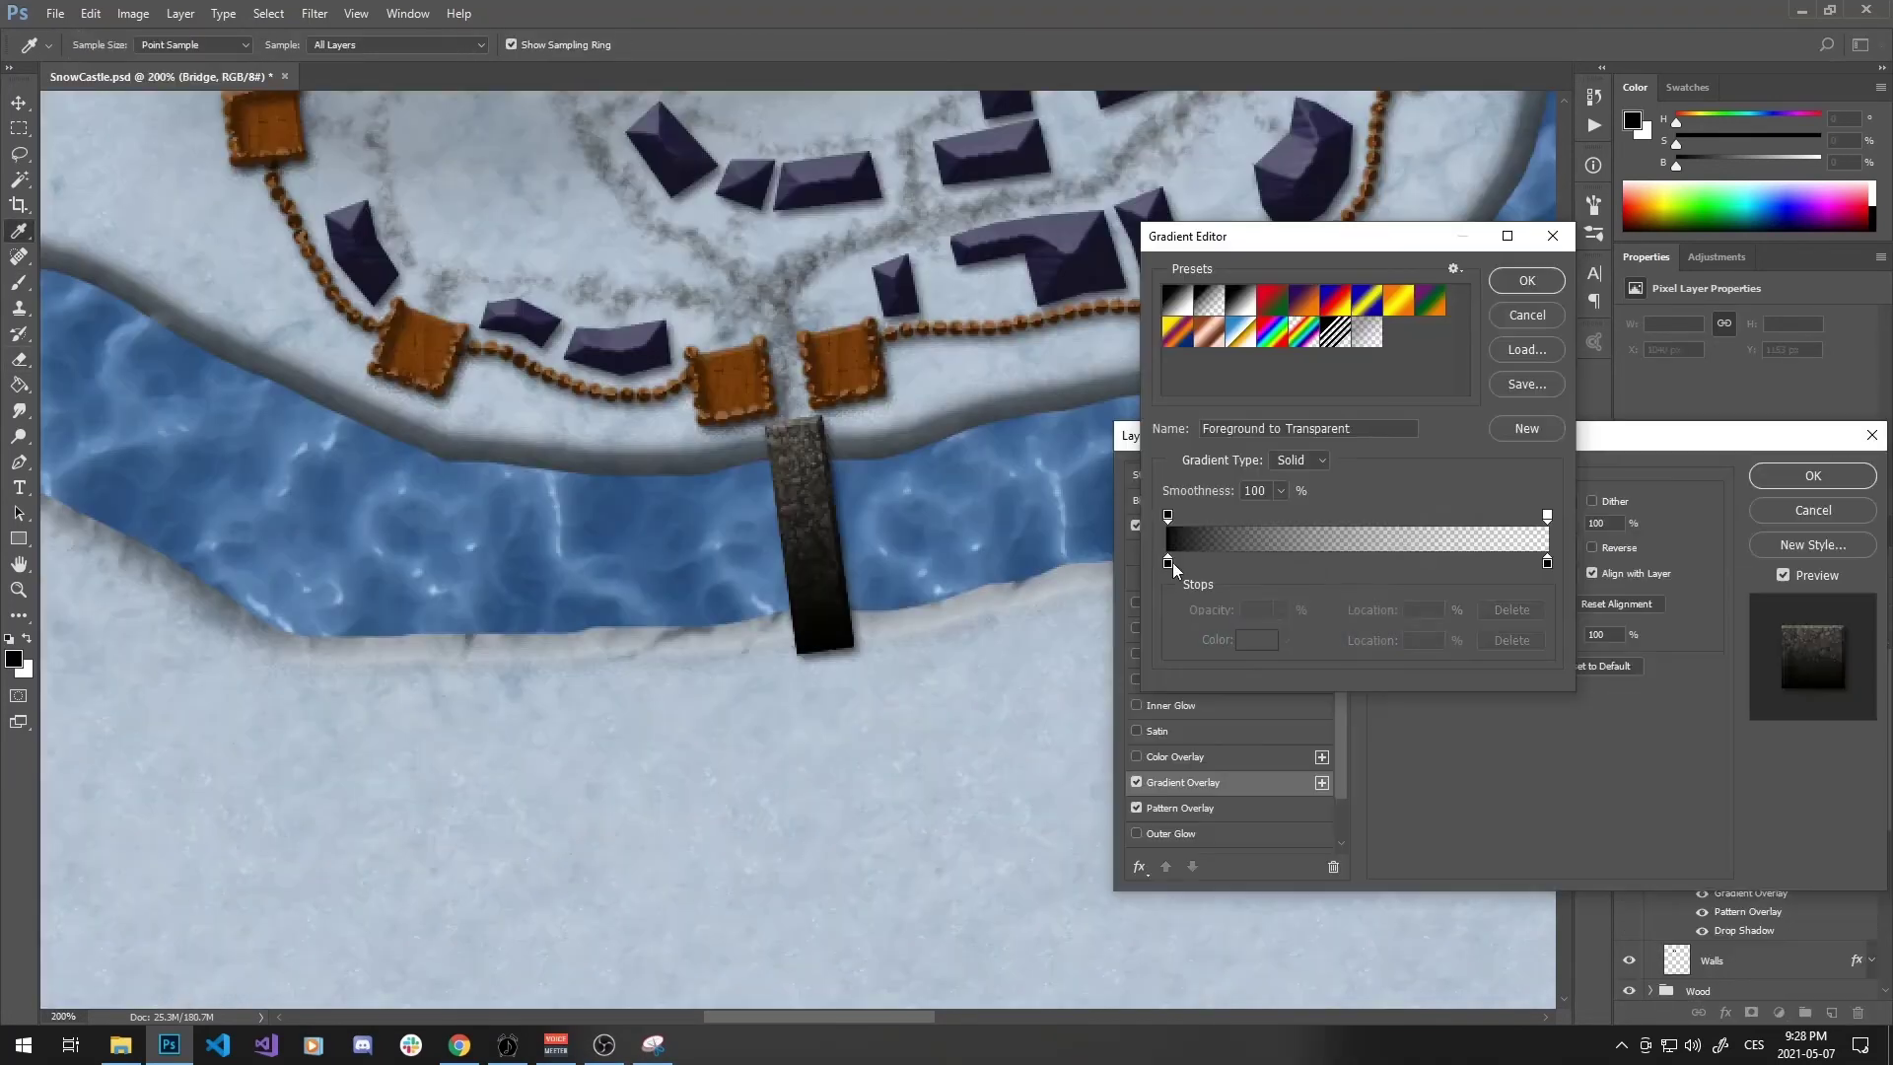
# Place black color and opacity stops mid-gradient in the SnowCastle.psd bridge's Gradient Overlay, with a white color stop at 0%
pyautogui.moveTo(1167, 563); pyautogui.dragTo(1356, 563)
pyautogui.click(1361, 514)
pyautogui.click(1167, 563)
pyautogui.click(1356, 564)
pyautogui.click(1360, 515)
pyautogui.click(1167, 563)
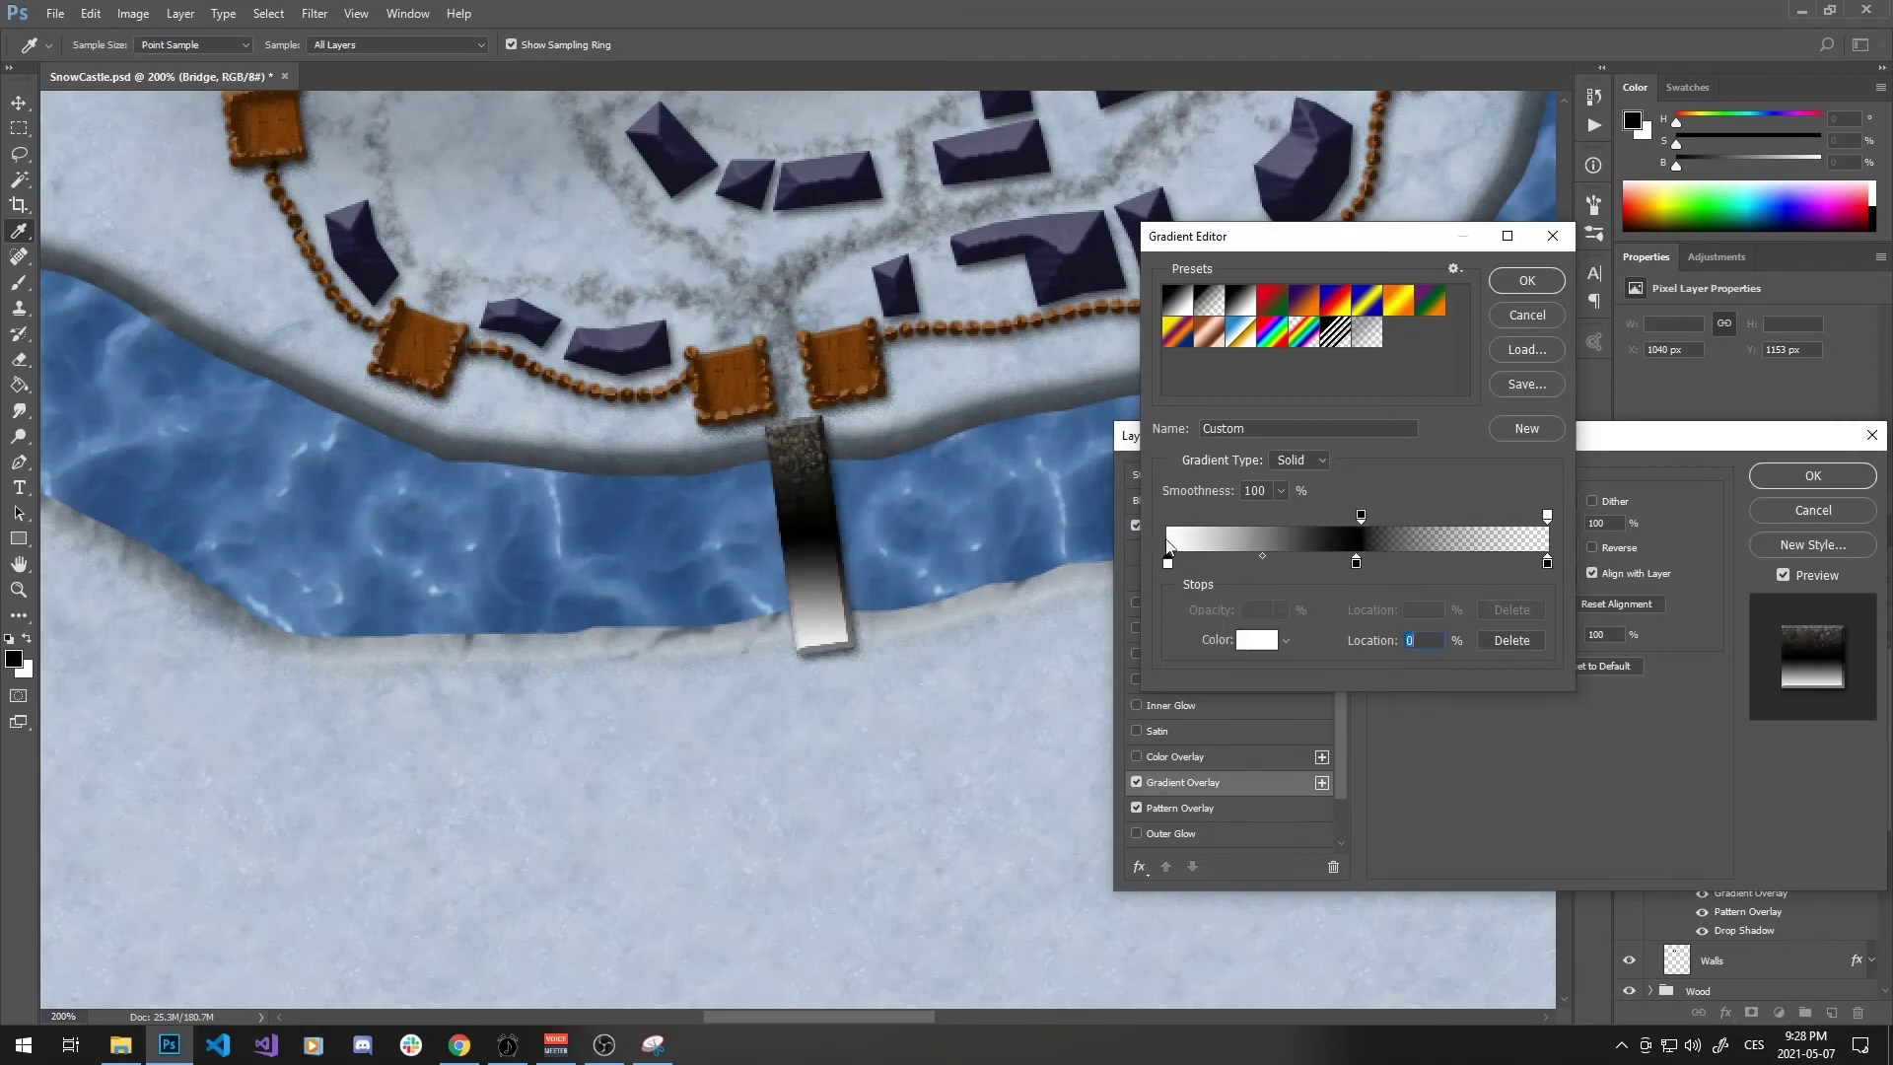
# Set the bridge gradient's starting opacity stop to 0%, recolor its middle stop white, and accept the gradient
pyautogui.click(1168, 514)
pyautogui.click(1258, 609)
pyautogui.write('0')
pyautogui.click(1167, 563)
pyautogui.doubleClick(1356, 563)
pyautogui.click(1168, 515)
pyautogui.click(1526, 280)
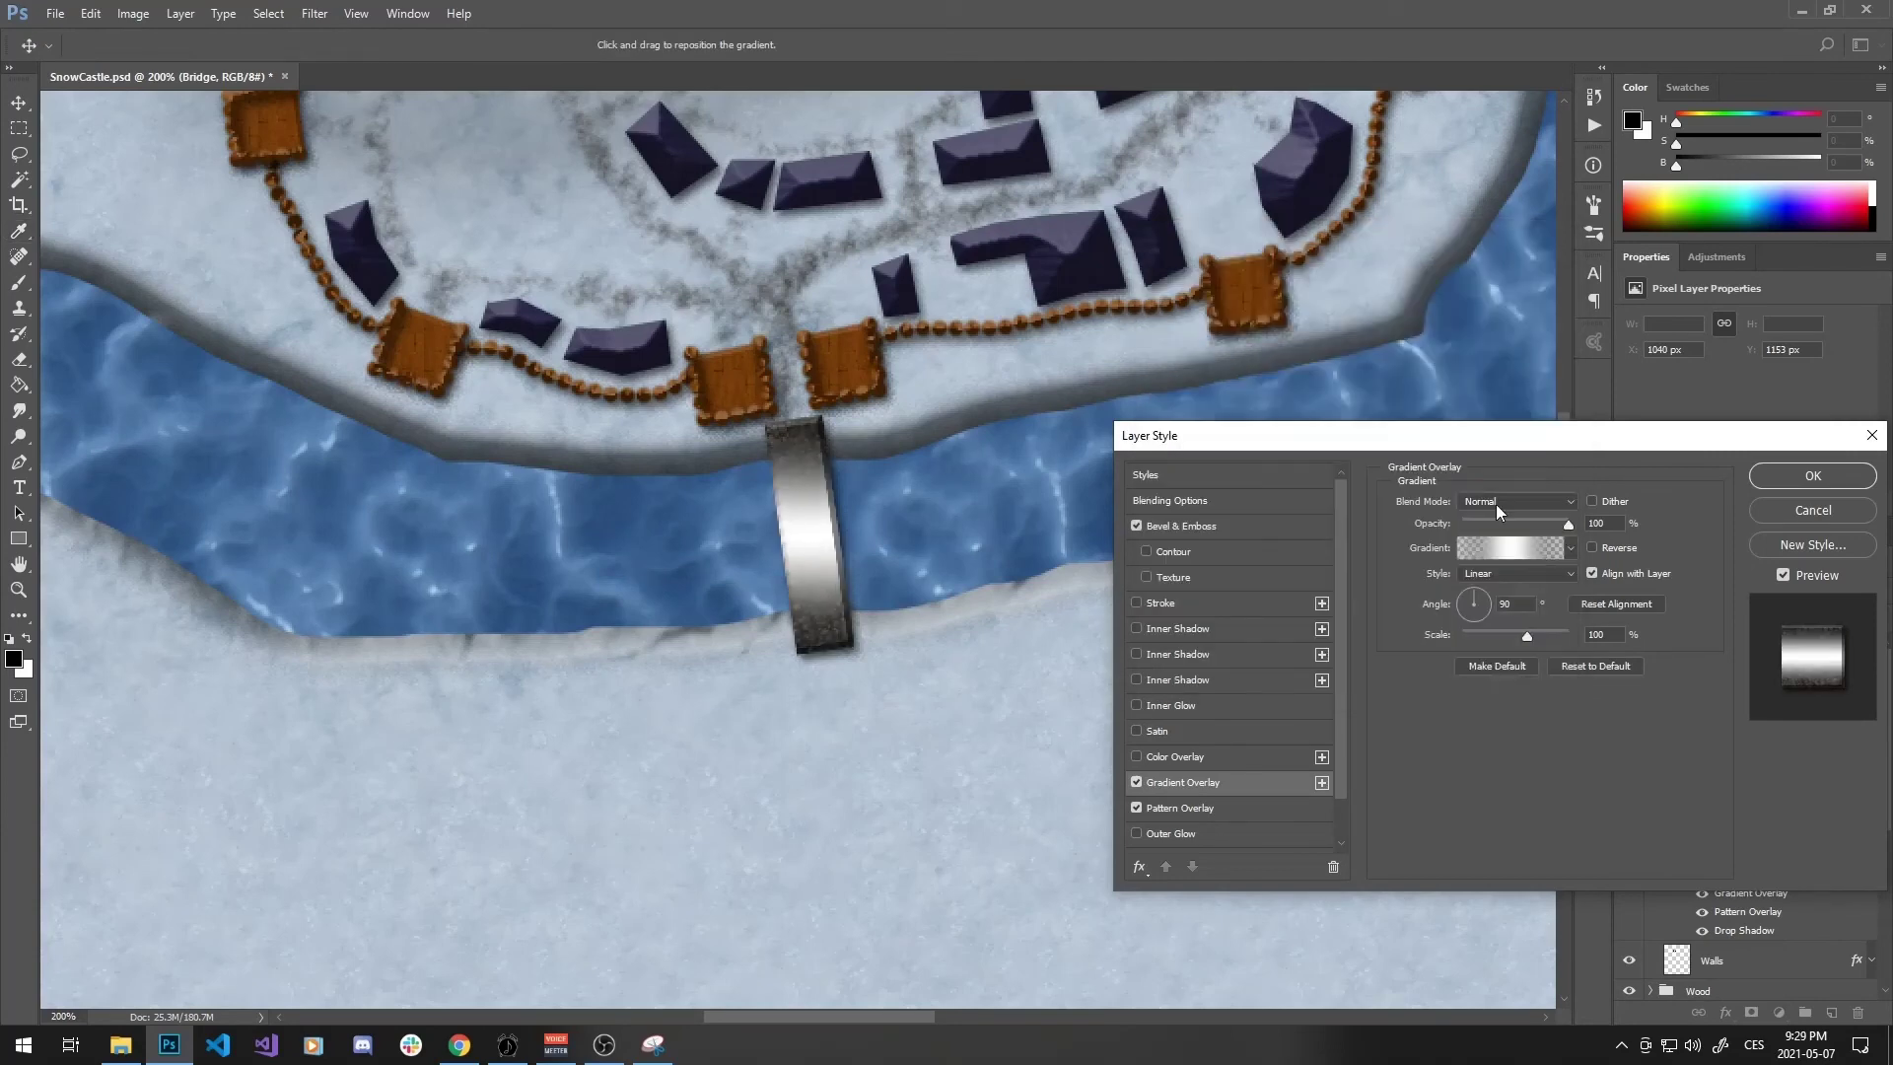
# Change the blend mode of the bridge's Gradient Overlay and apply the layer style
pyautogui.click(1496, 505)
pyautogui.click(1489, 693)
pyautogui.press('Return')
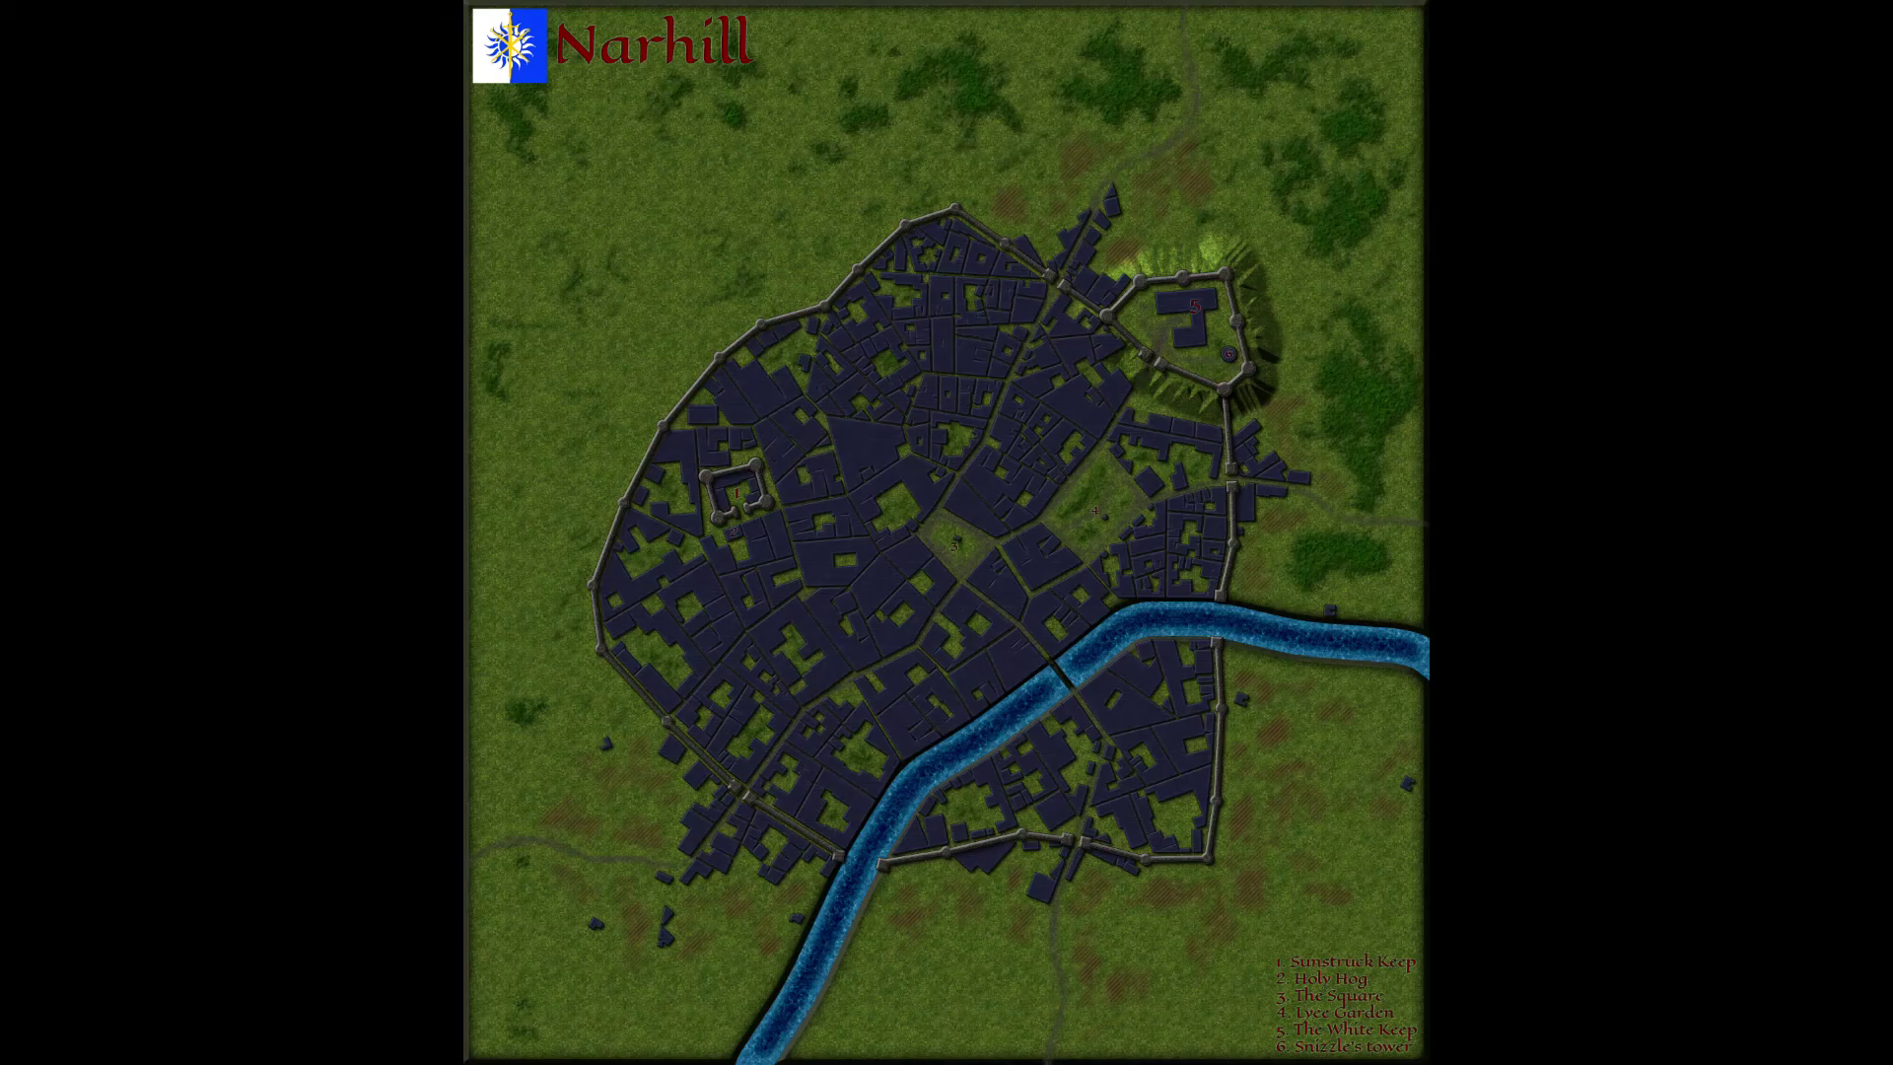